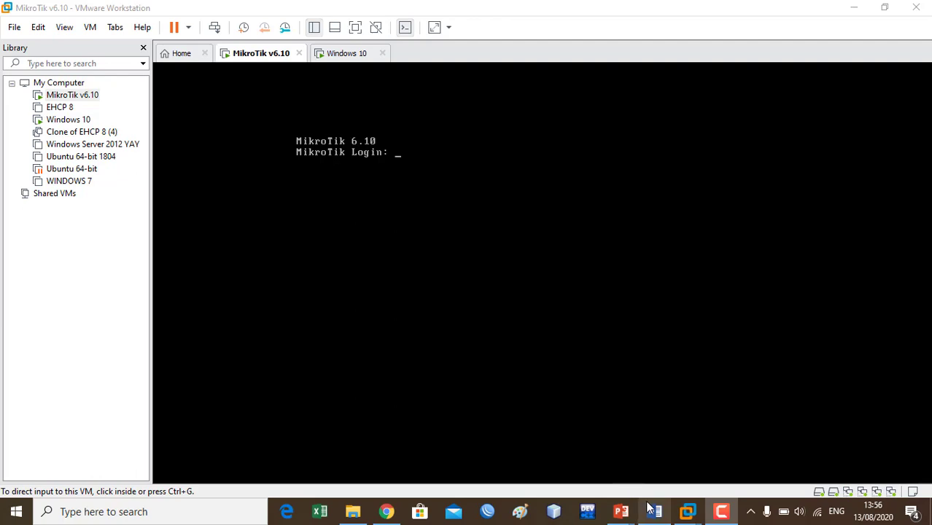
Step: Switch to the Tugas NAT document in Word and review the SOAL/TUGAS section from the scenario through the work steps and notes
mouse_move(653, 513)
click(653, 512)
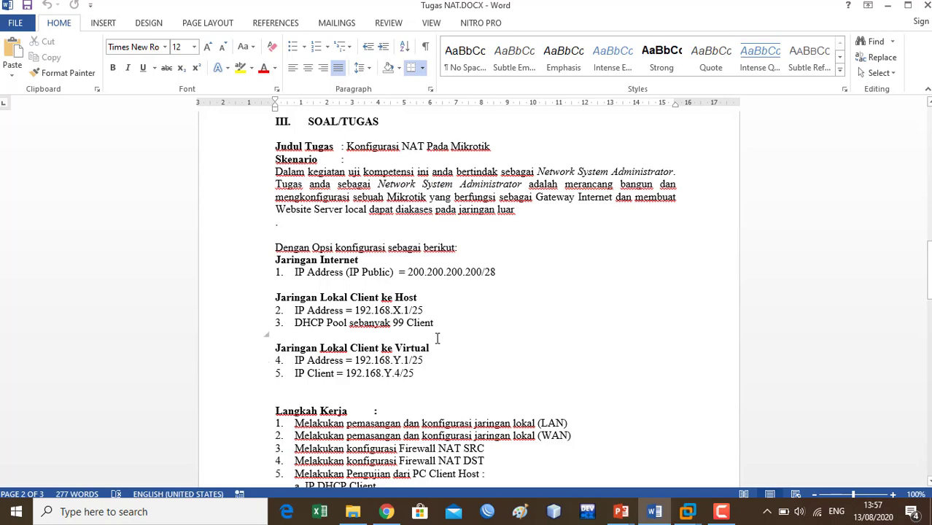
drag(928, 277, 928, 305)
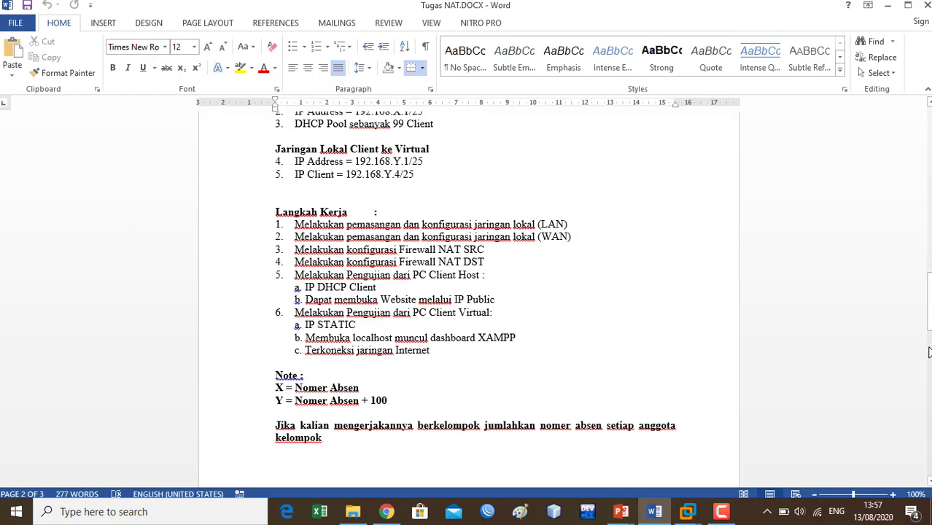
drag(929, 321, 929, 289)
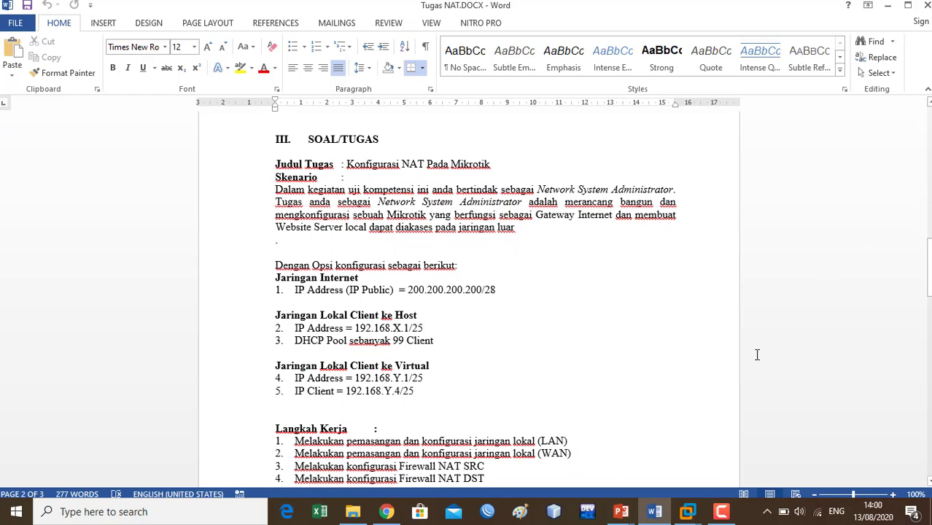
Step: Switch to Chrome and look through the first pages of the student's submitted NAT configuration PDF in Google Classroom
click(386, 511)
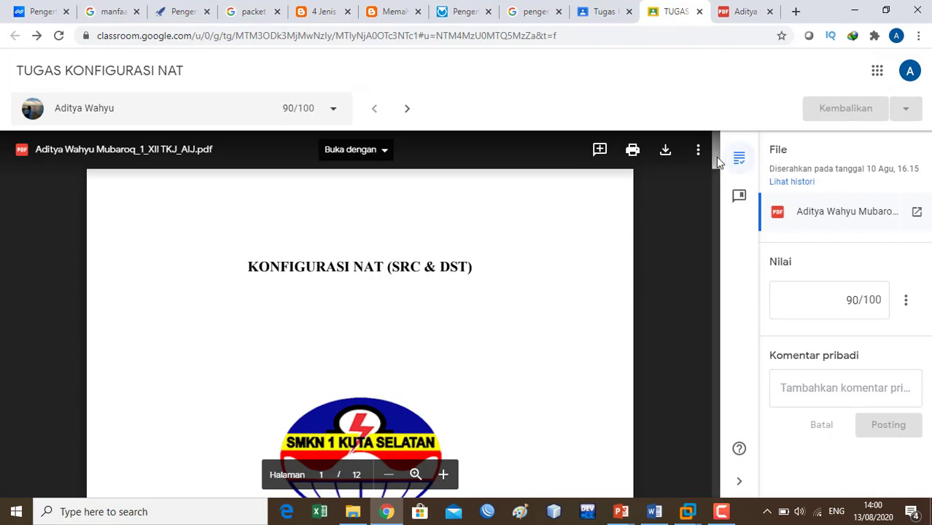
drag(716, 157, 709, 188)
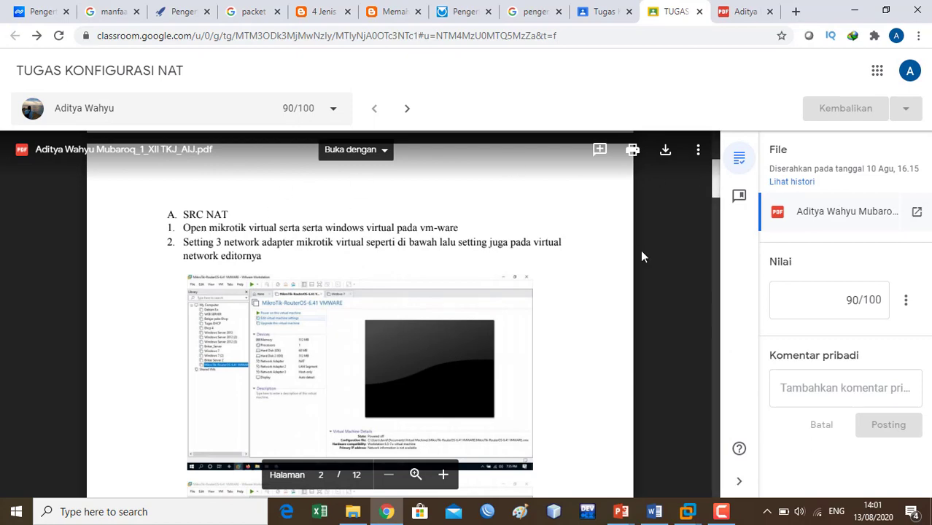
drag(715, 191, 714, 259)
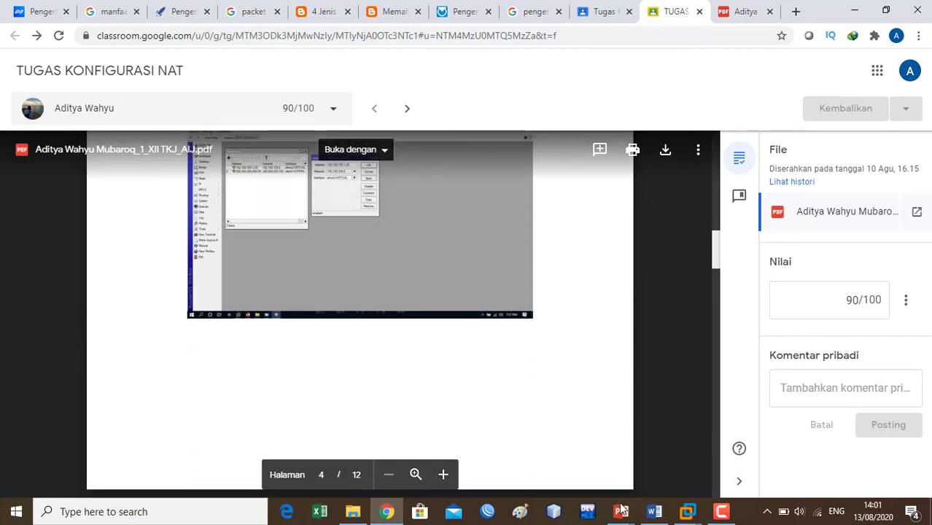
Step: Return to the Word assignment and examine the virtual client testing steps, including IP STATIC, and the local network addresses
click(653, 515)
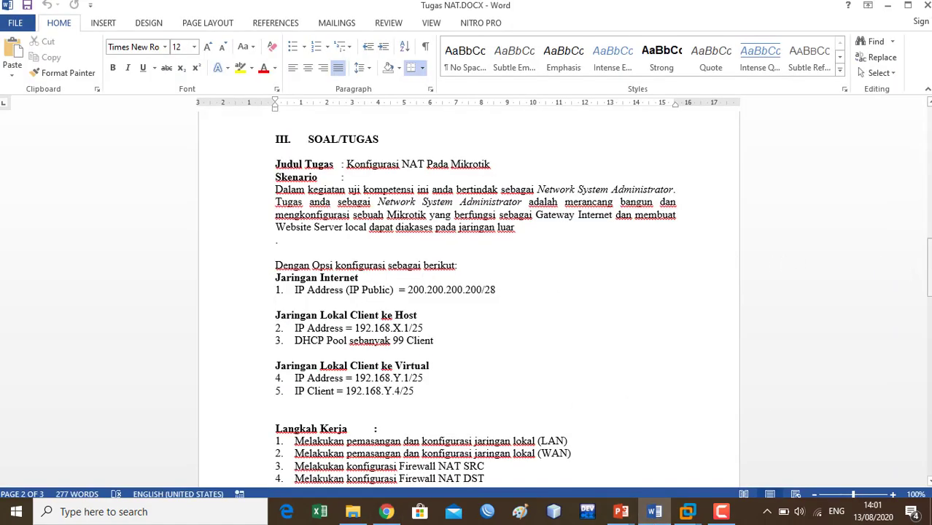
drag(928, 267, 929, 288)
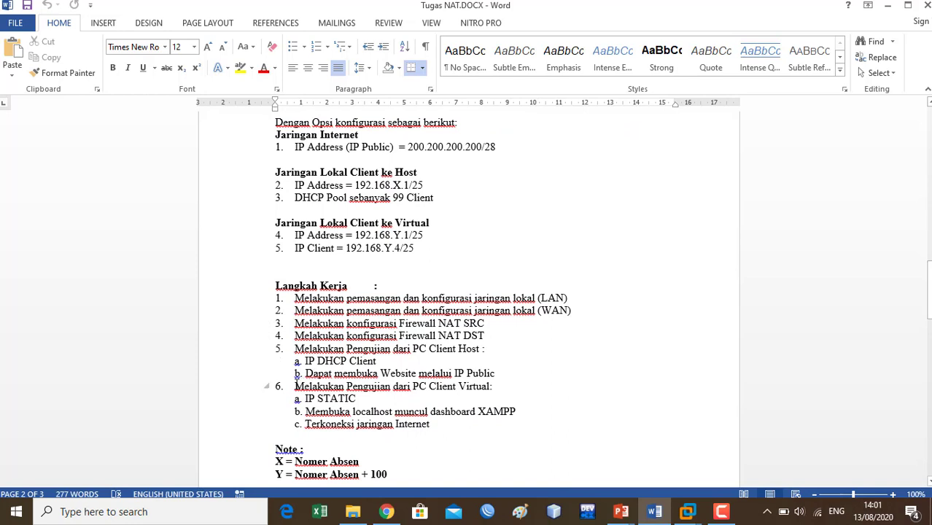
drag(298, 382, 497, 388)
drag(357, 399, 309, 399)
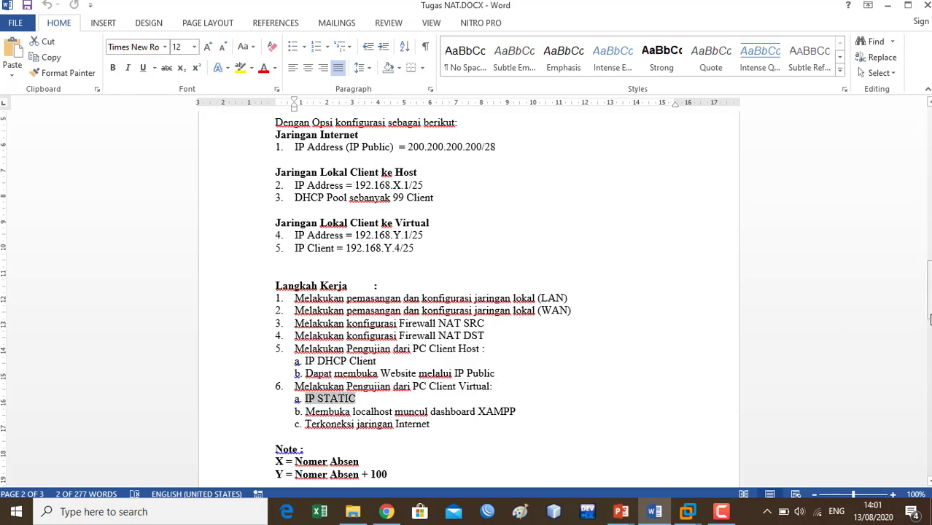
scroll(560, 267, up, 2)
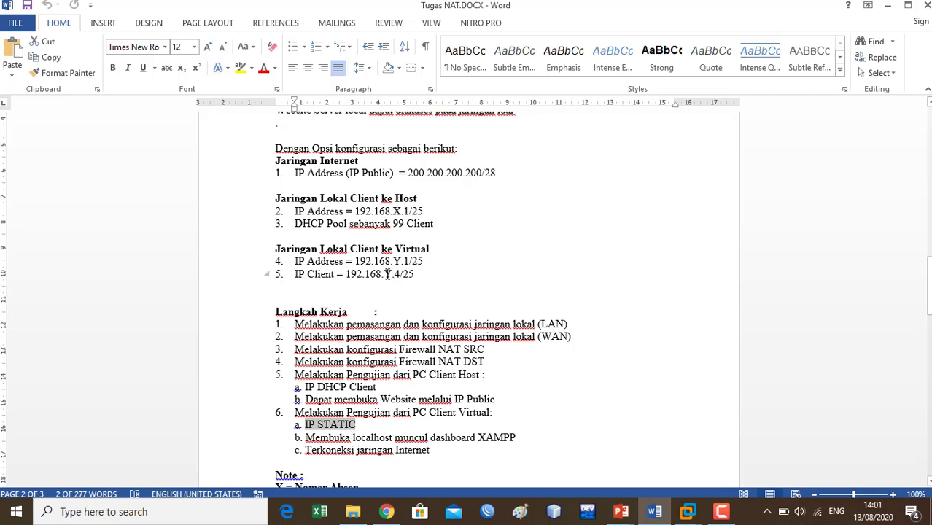
click(400, 211)
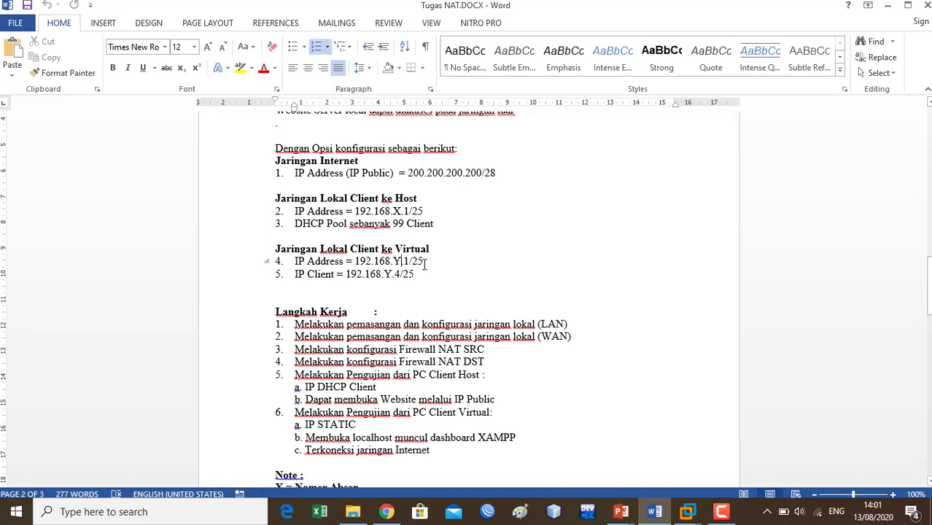
Step: Review the assignment's scenario paragraph and the configuration options for the internet, host and virtual client networks
mouse_move(929, 285)
mouse_down()
mouse_move(928, 299)
mouse_move(929, 281)
mouse_up()
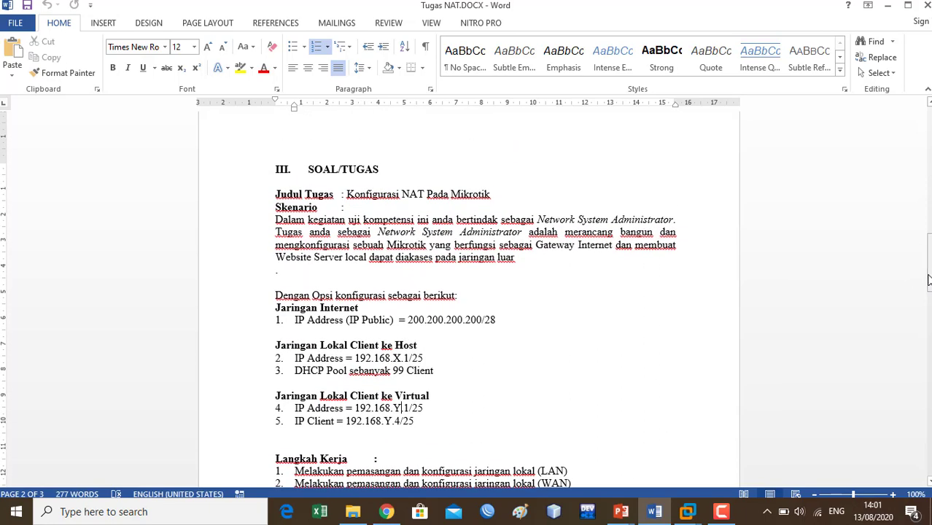
mouse_move(929, 272)
mouse_down()
mouse_move(929, 146)
mouse_move(929, 271)
mouse_up()
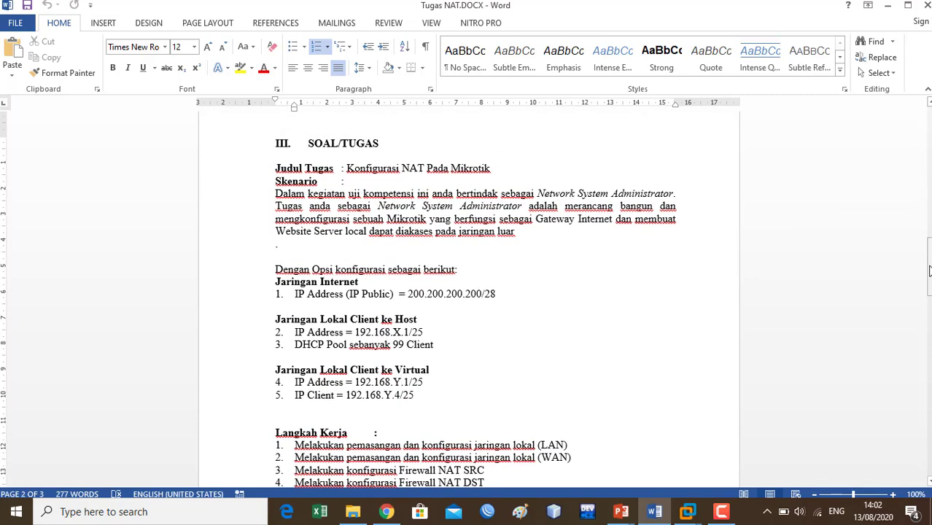
drag(930, 272, 929, 279)
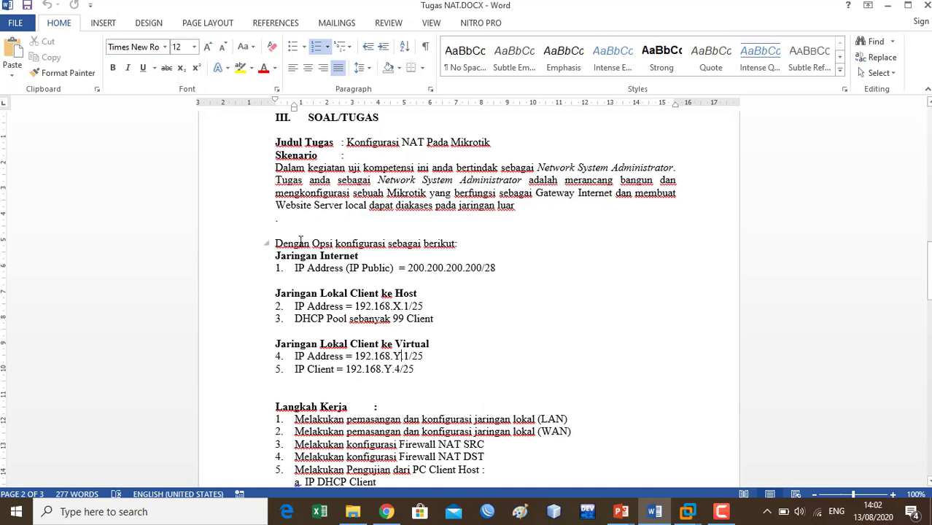
drag(277, 239, 463, 243)
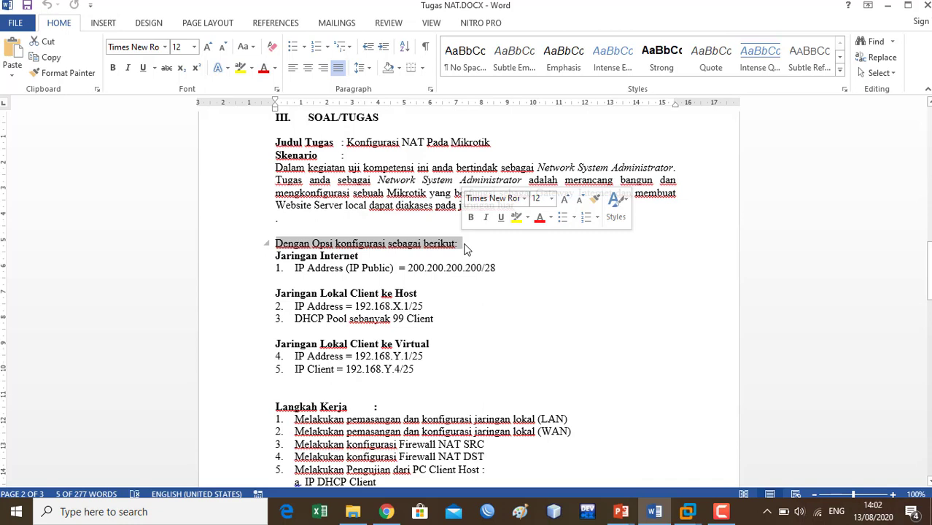
click(465, 249)
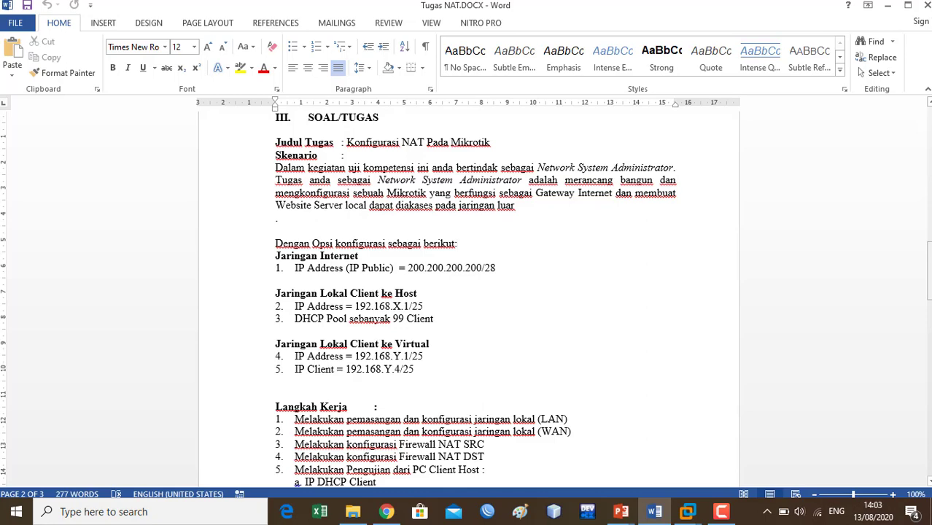
drag(929, 270, 928, 278)
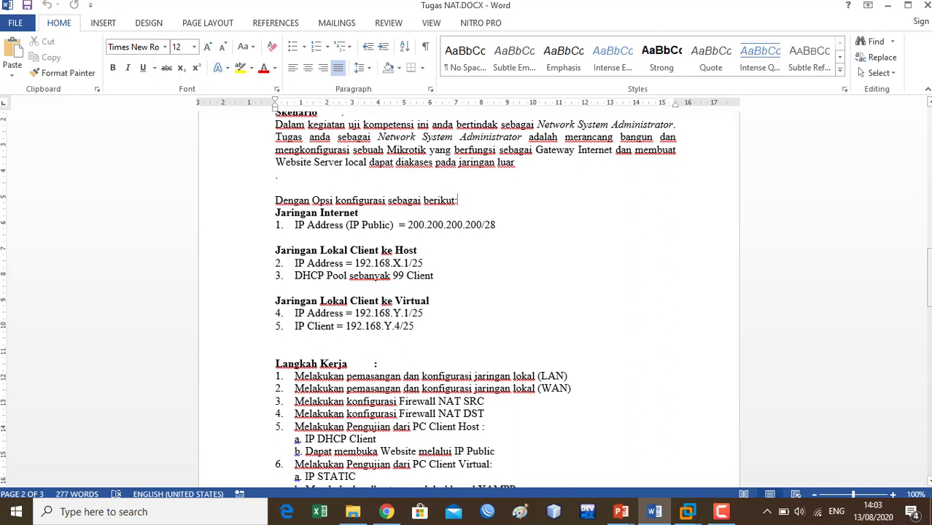
drag(929, 277, 929, 269)
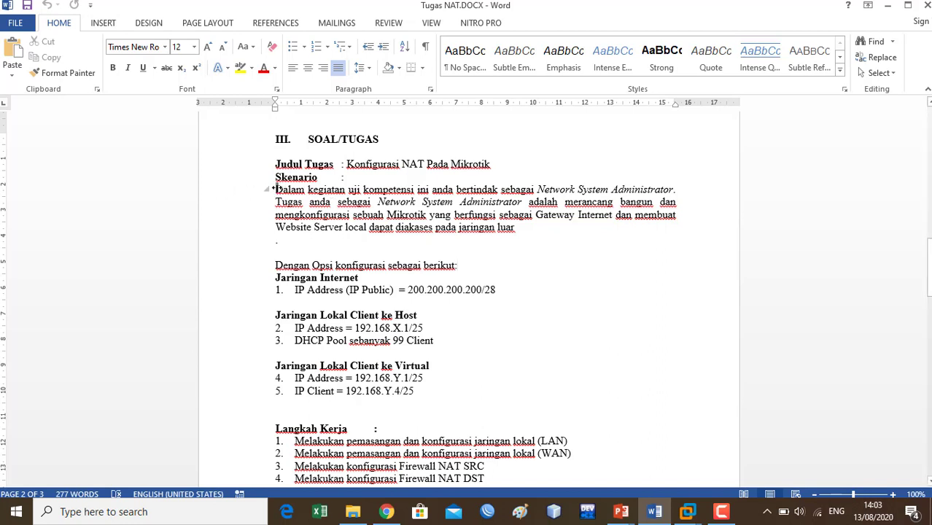
drag(526, 229, 289, 190)
click(546, 238)
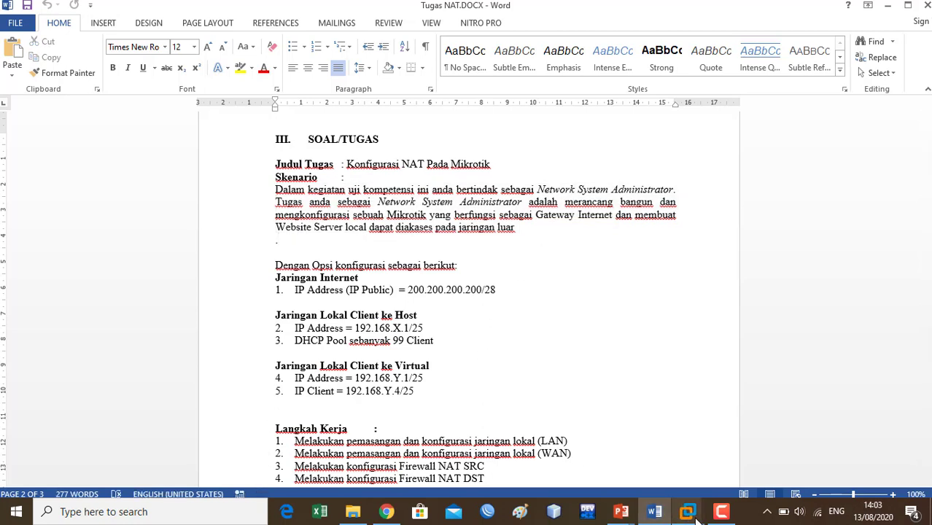
Step: Review the PETUNJUK UMUM instructions and the DAFTAR PERALATAN equipment table at the start of the document
mouse_move(688, 513)
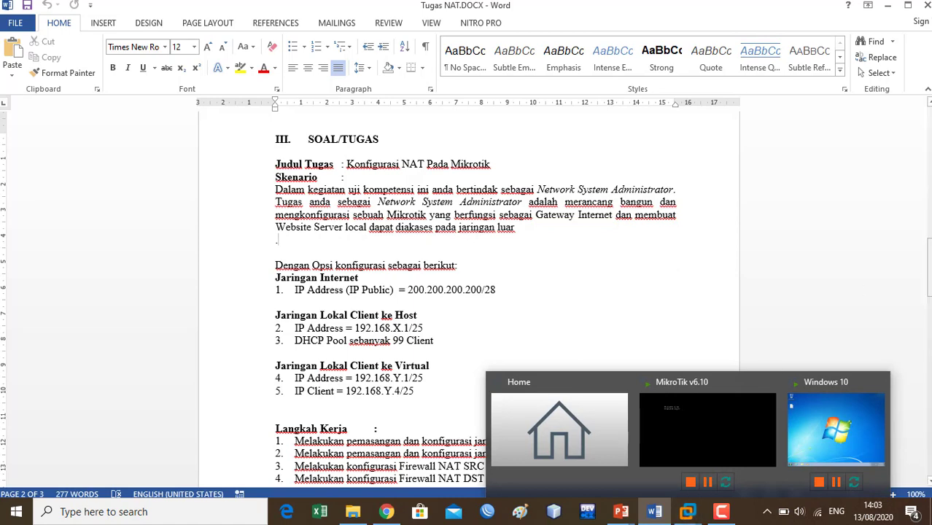
drag(929, 267, 930, 106)
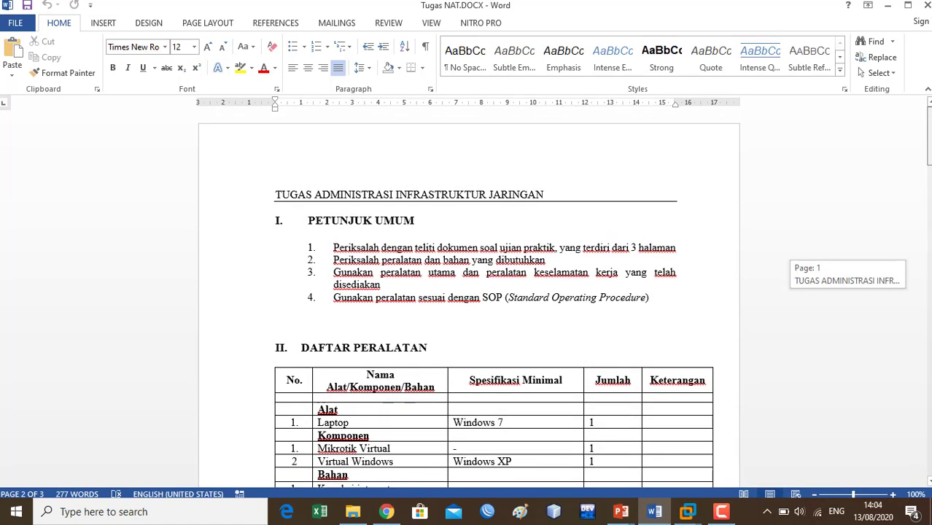
drag(928, 149, 926, 158)
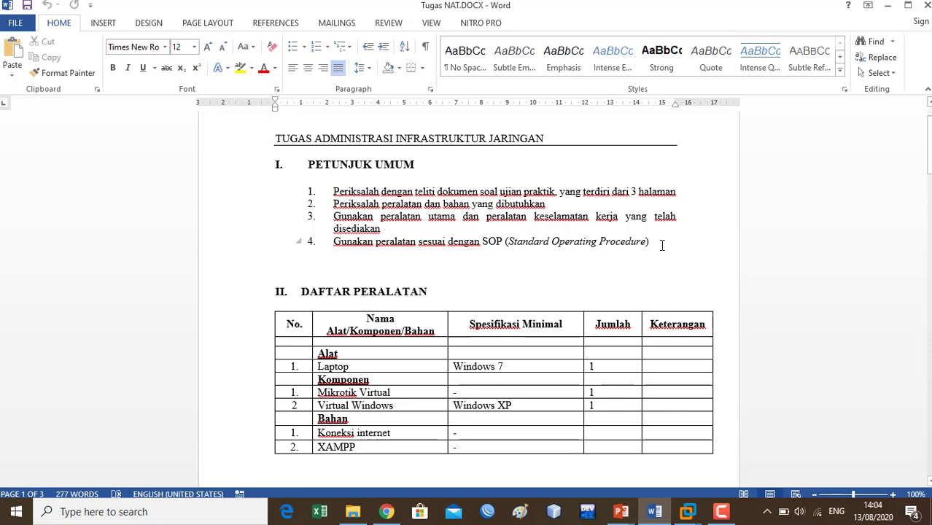
drag(929, 146, 929, 159)
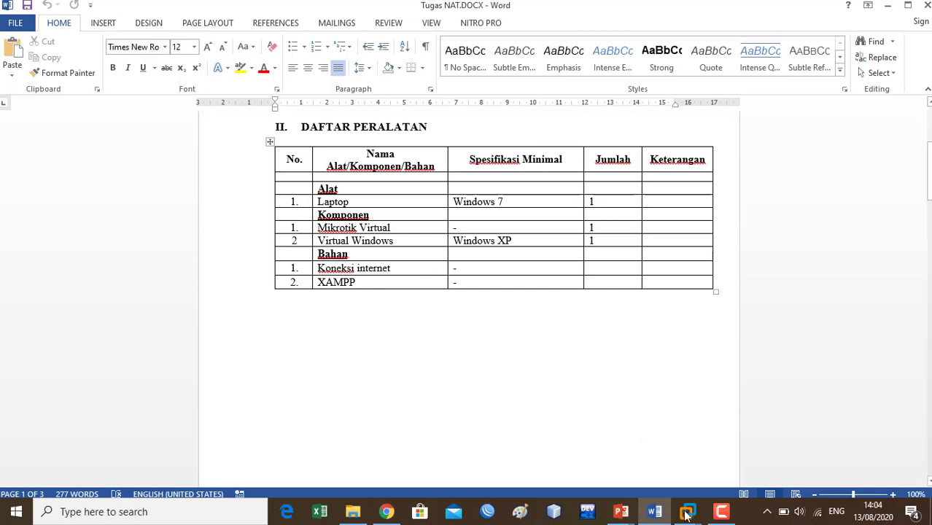
Step: Check the MikroTik v6.10 and Windows 10 virtual machines in VMware Workstation, then the host's network connection
mouse_move(687, 514)
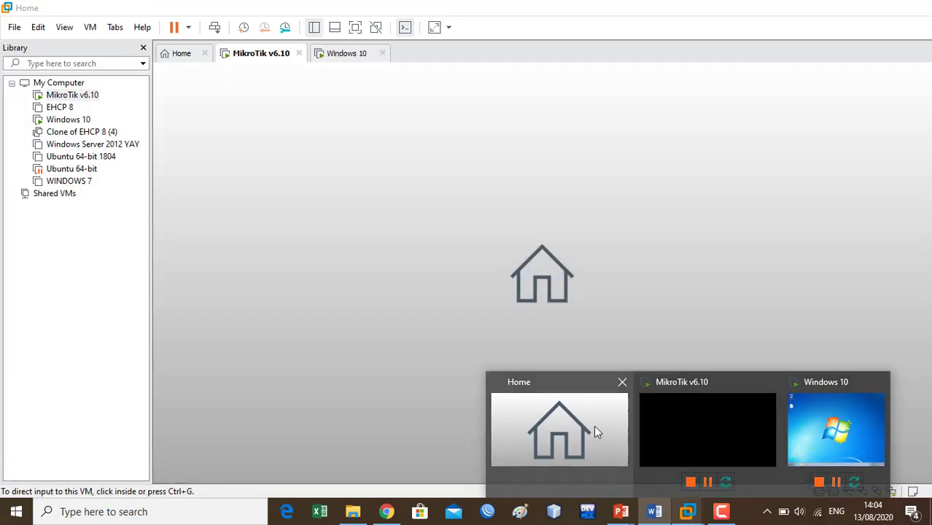
click(595, 430)
click(251, 61)
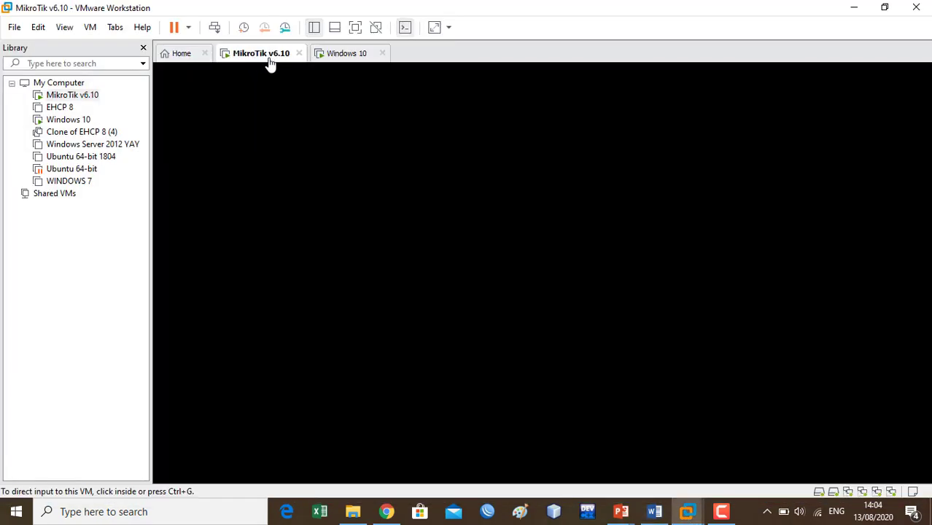
click(346, 57)
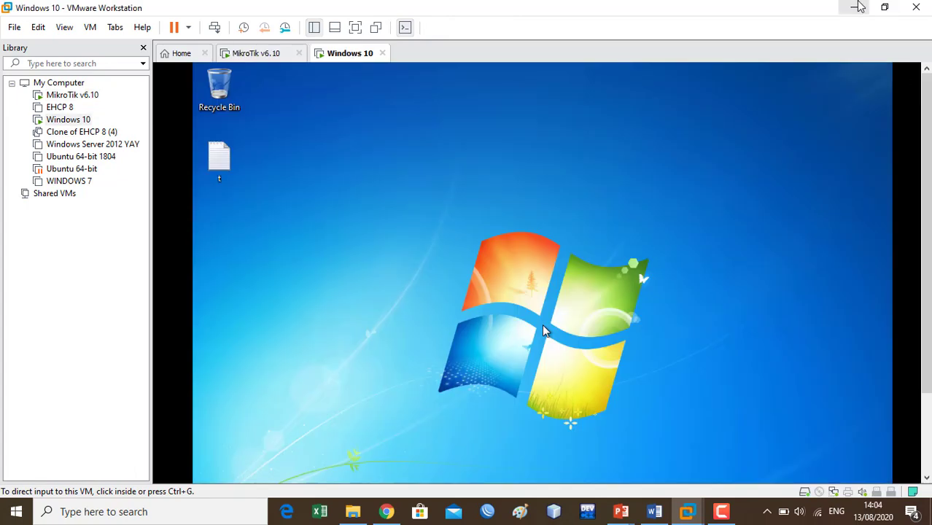
click(858, 6)
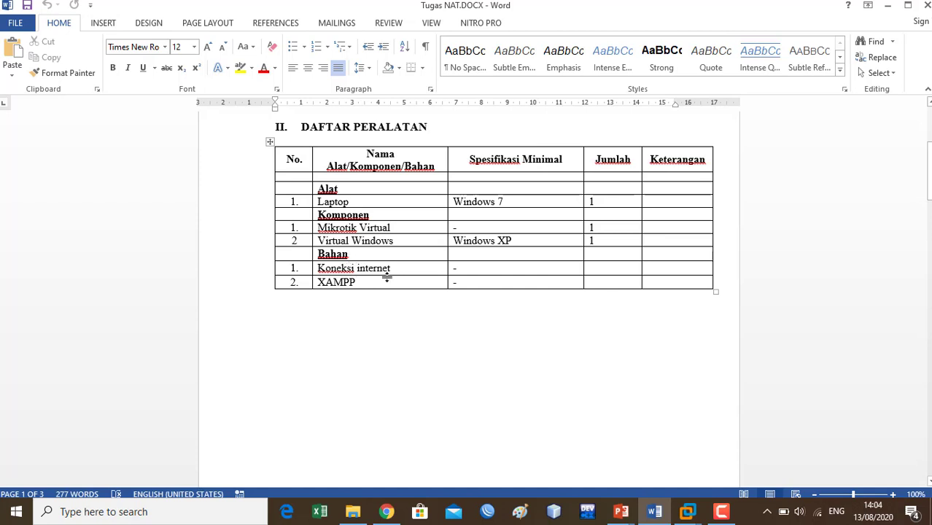
click(816, 518)
click(817, 518)
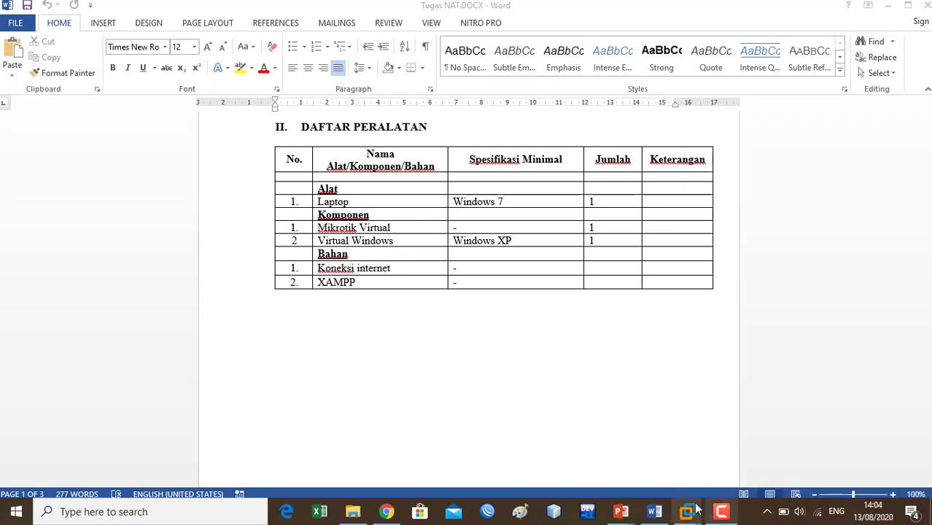
Step: Switch to the Windows 10 virtual machine in VMware Workstation and open the XAMPP Control Panel there
mouse_move(690, 510)
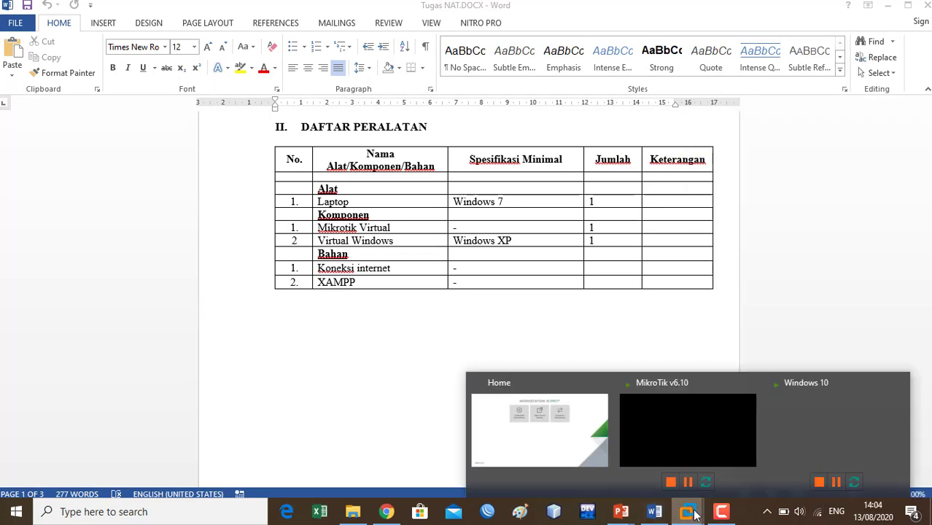
click(775, 438)
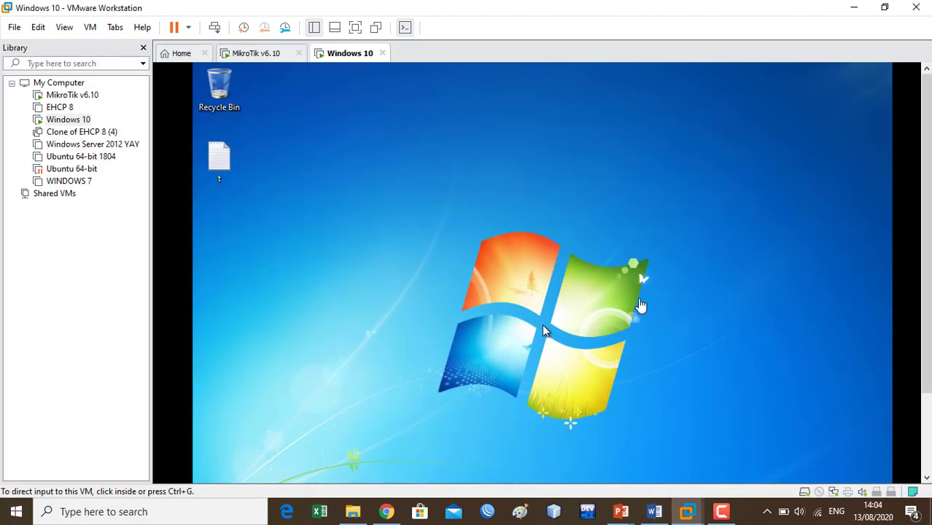
click(542, 331)
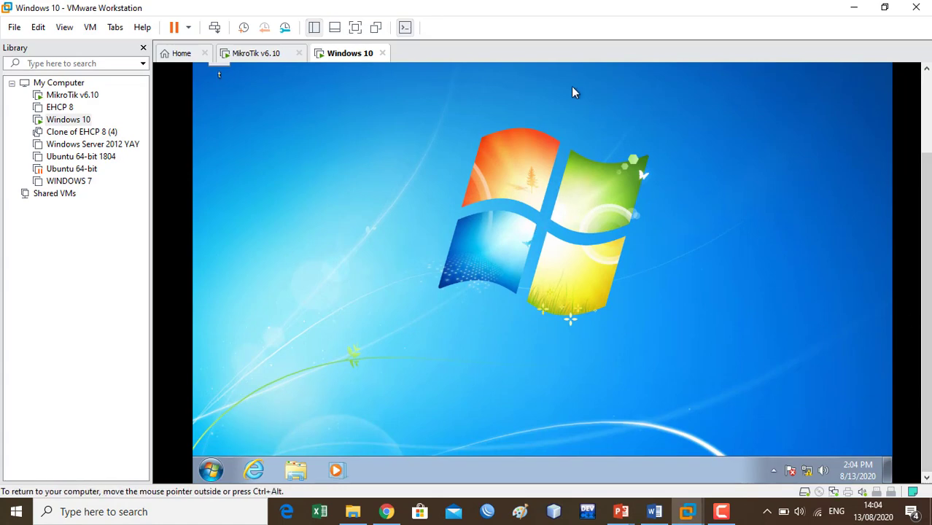
click(210, 470)
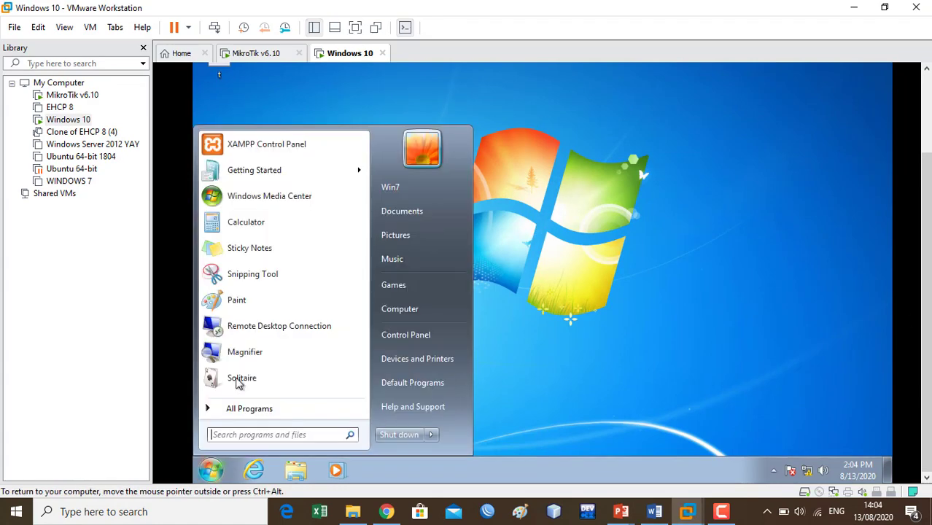
click(283, 156)
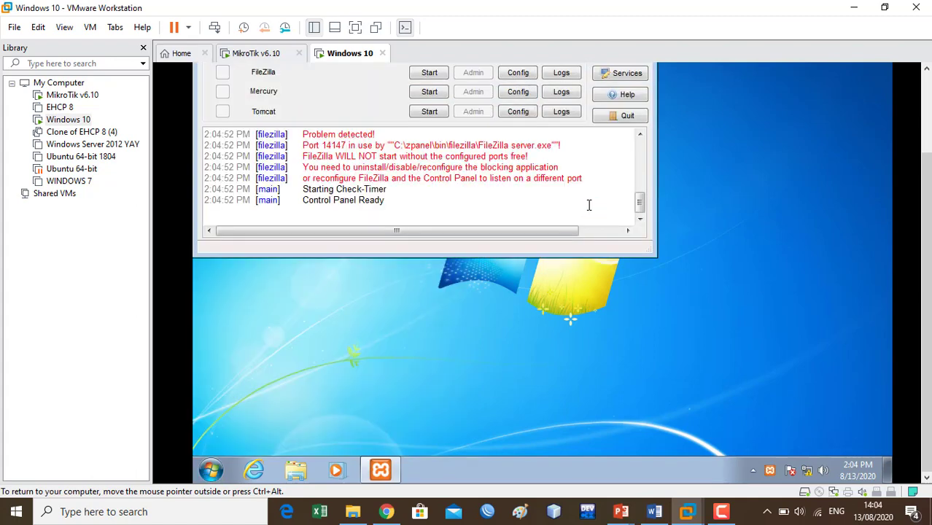
Step: Switch back to the Word assignment and go to the SOAL/TUGAS scenario and network configuration options
click(655, 511)
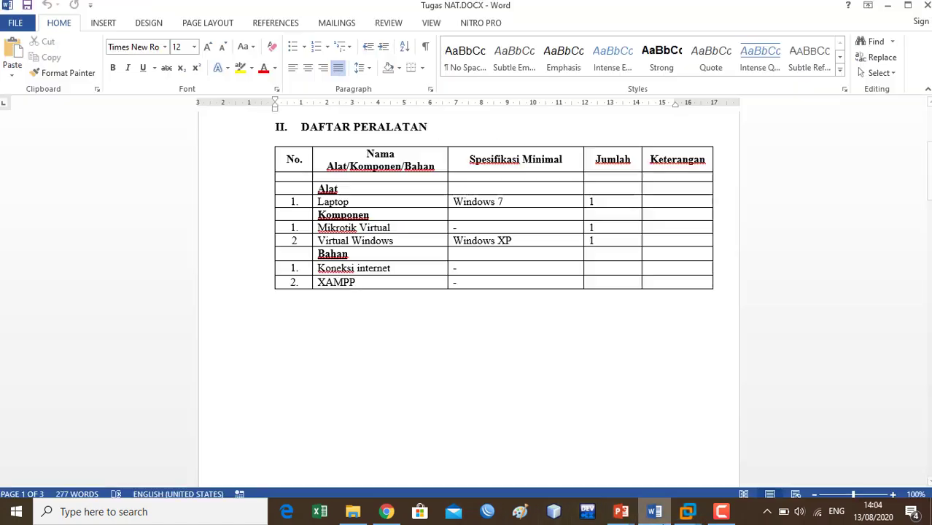
drag(928, 171, 928, 273)
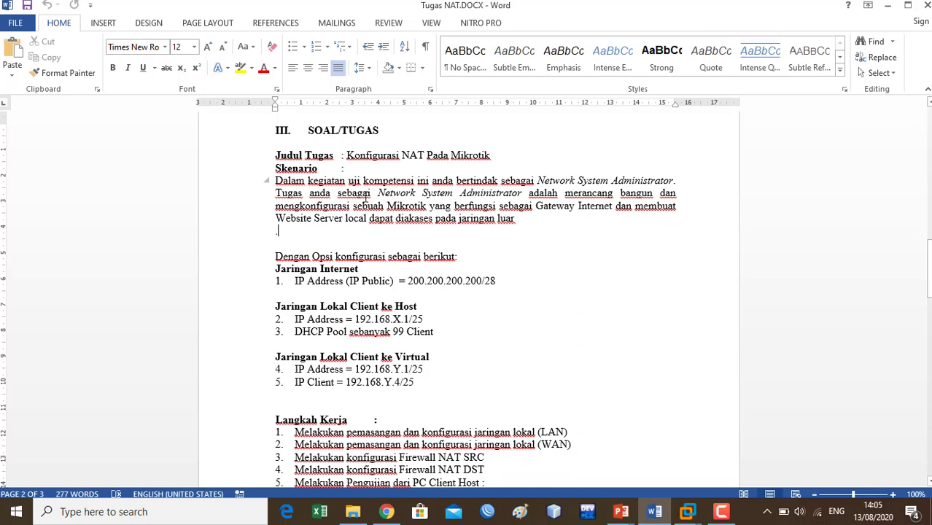
Step: Highlight the scenario passage about configuring the MikroTik as an internet gateway and creating a local website server
drag(277, 206, 614, 206)
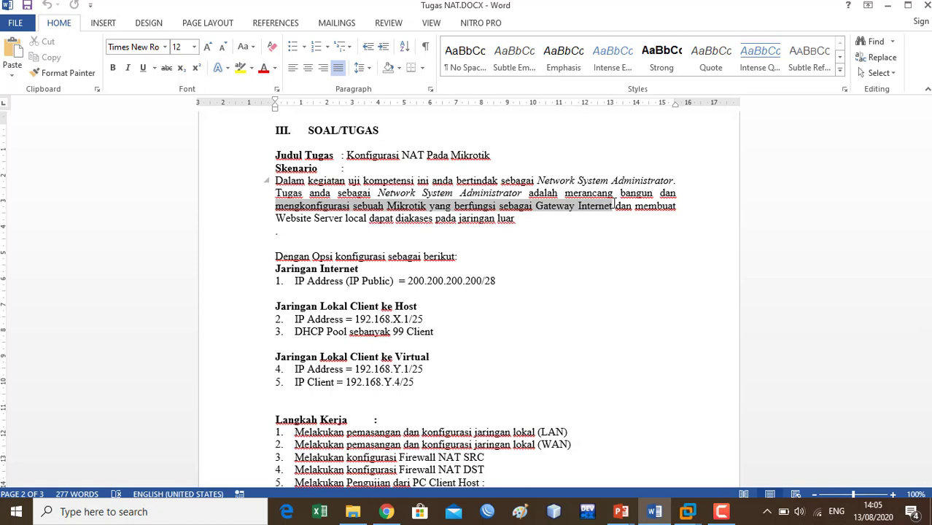
drag(614, 206, 368, 223)
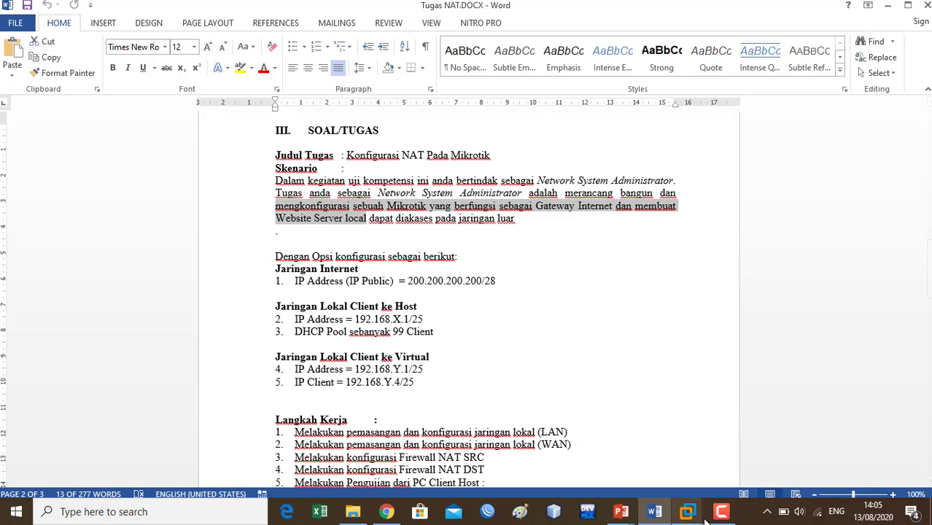
Step: Switch to WinBox and connect as admin to the discovered MikroTik router with MAC address 00:0C:29:31:C9:76
click(489, 514)
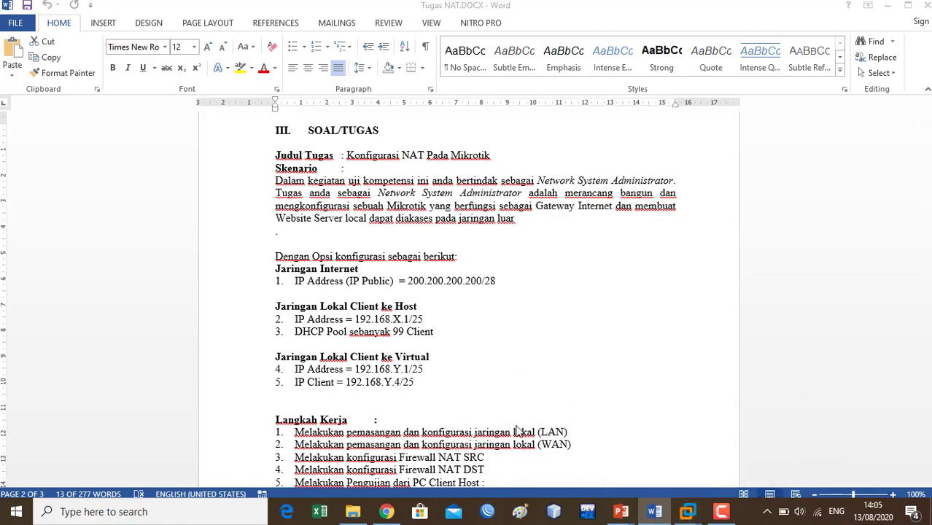
click(487, 511)
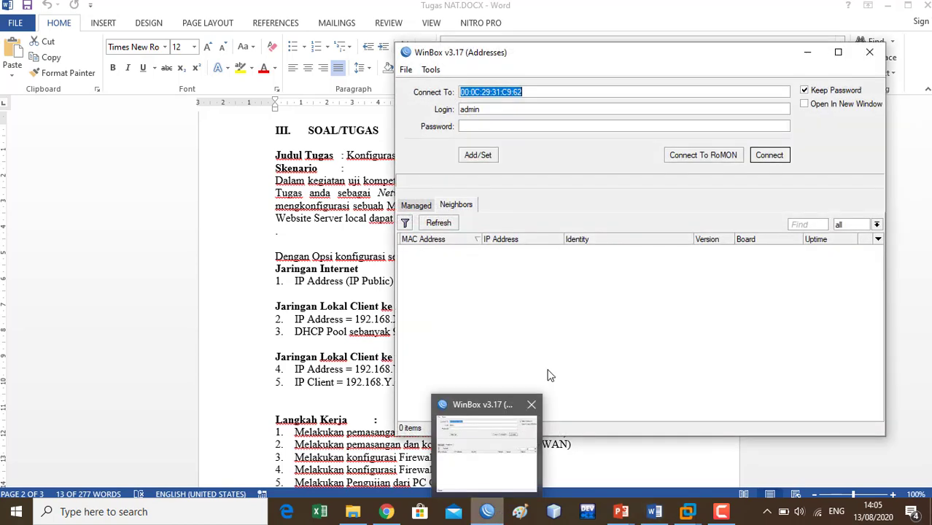
click(428, 249)
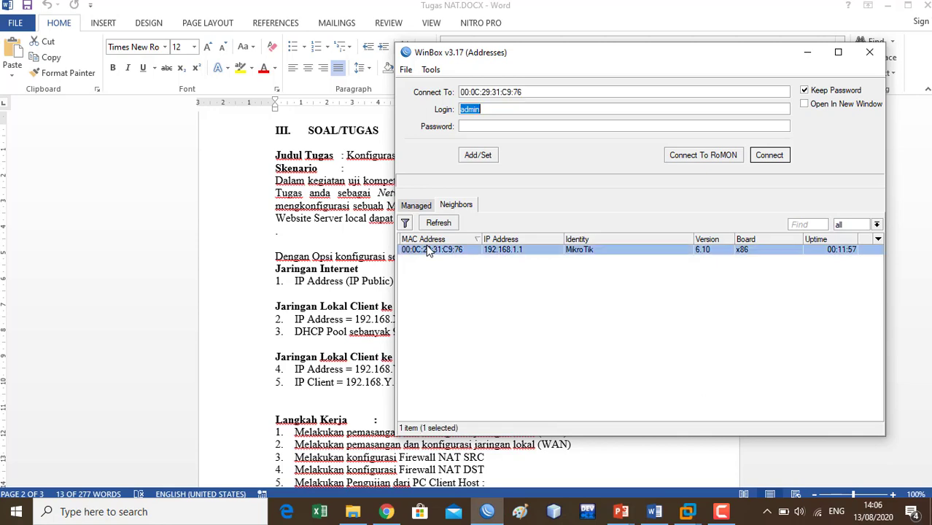
click(776, 157)
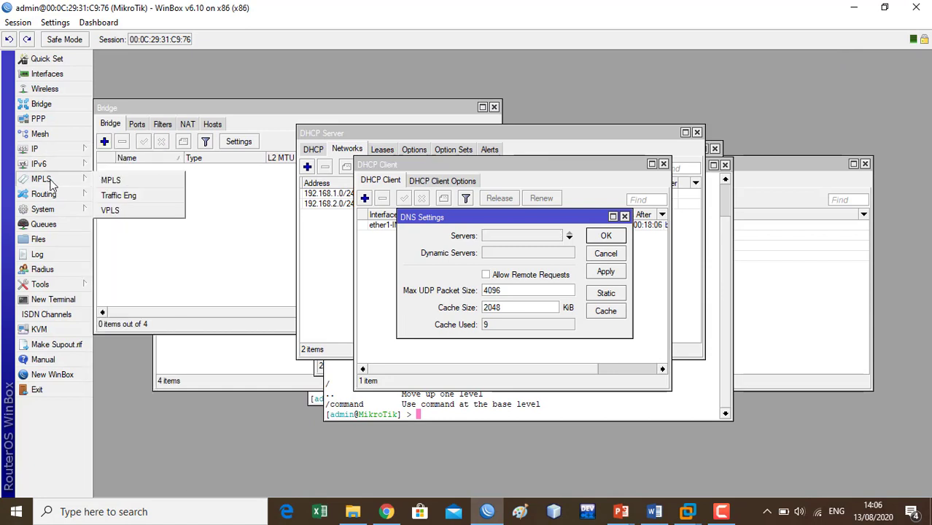
Step: Reset the router's configuration with No Default Configuration and Do Not Backup enabled and Keep User Configuration disabled
mouse_move(80, 213)
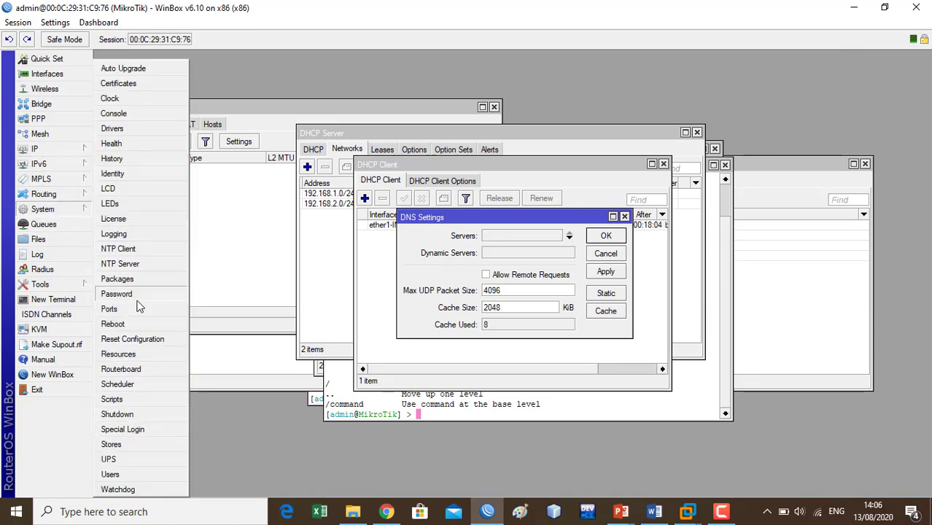
click(146, 341)
click(482, 271)
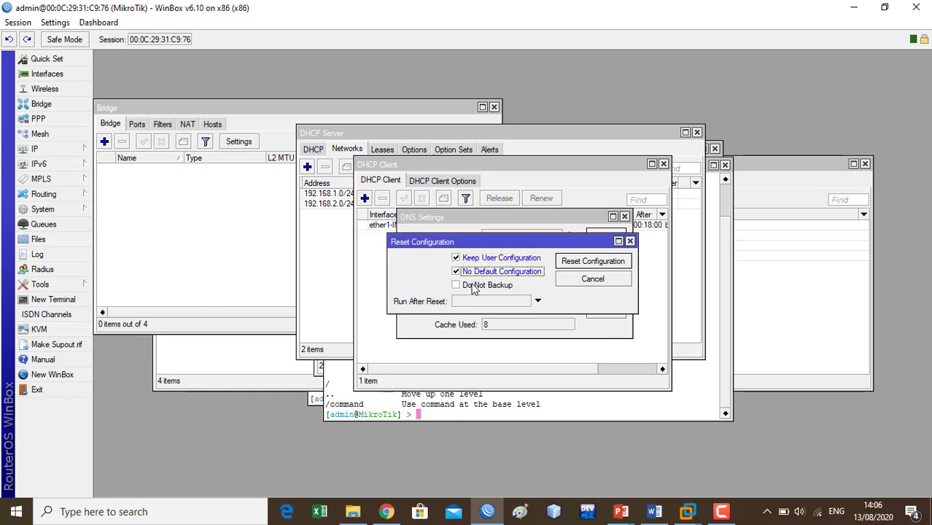
click(474, 285)
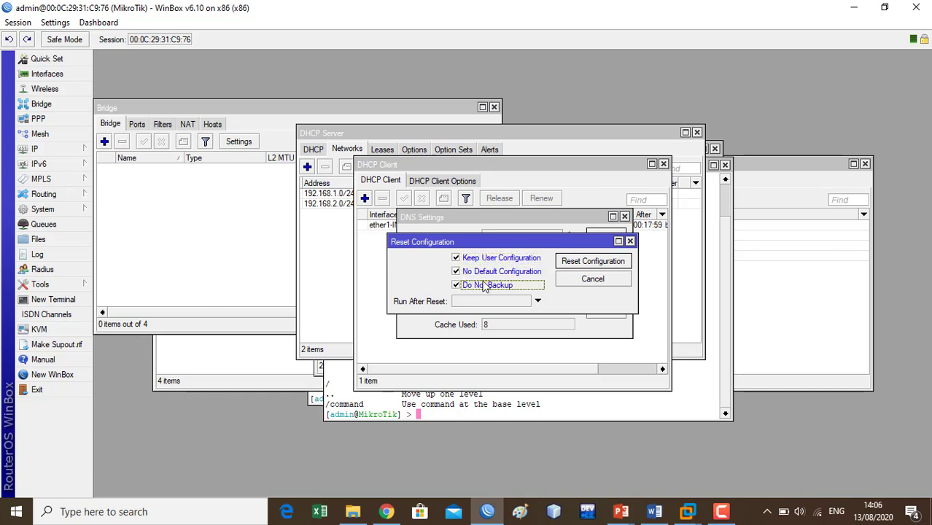
click(524, 260)
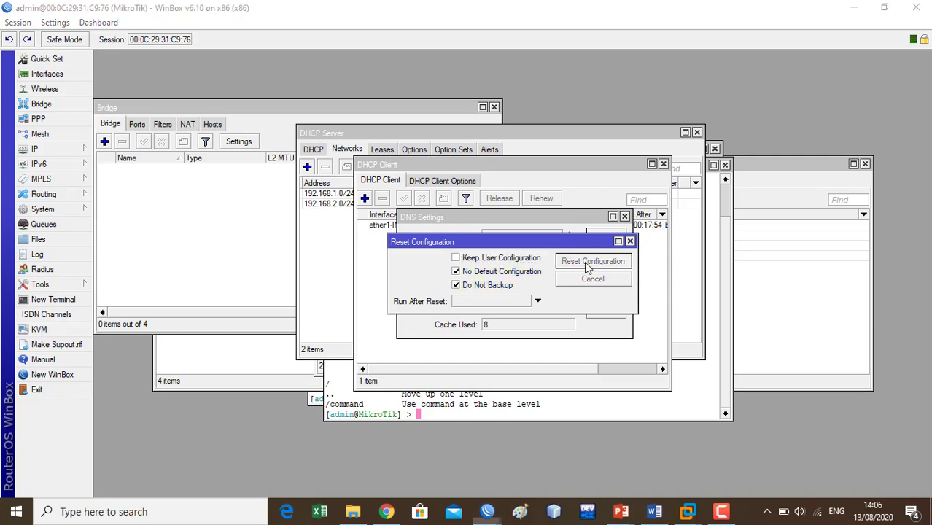
click(591, 263)
click(500, 269)
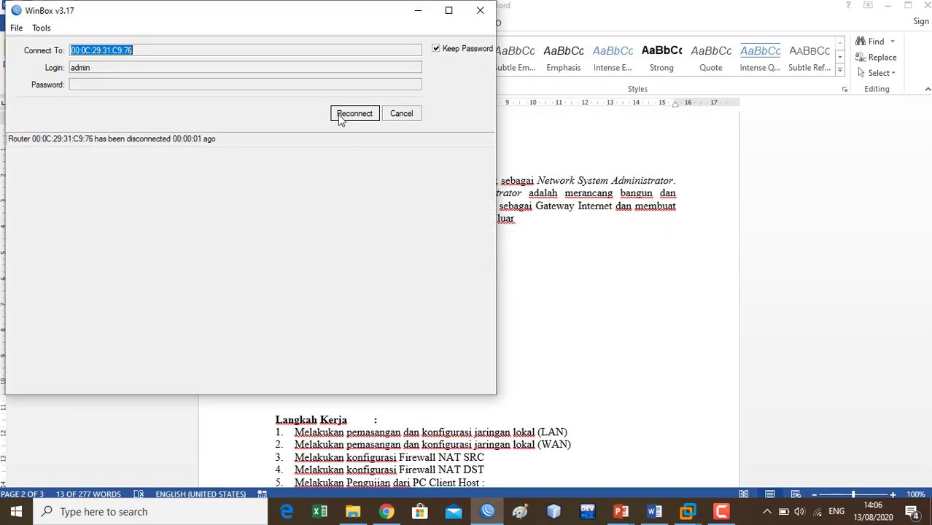
Step: Try to reconnect to the router, cancel the attempt, and check the MikroTik v6.10 virtual machine's restart in VMware Workstation
click(337, 114)
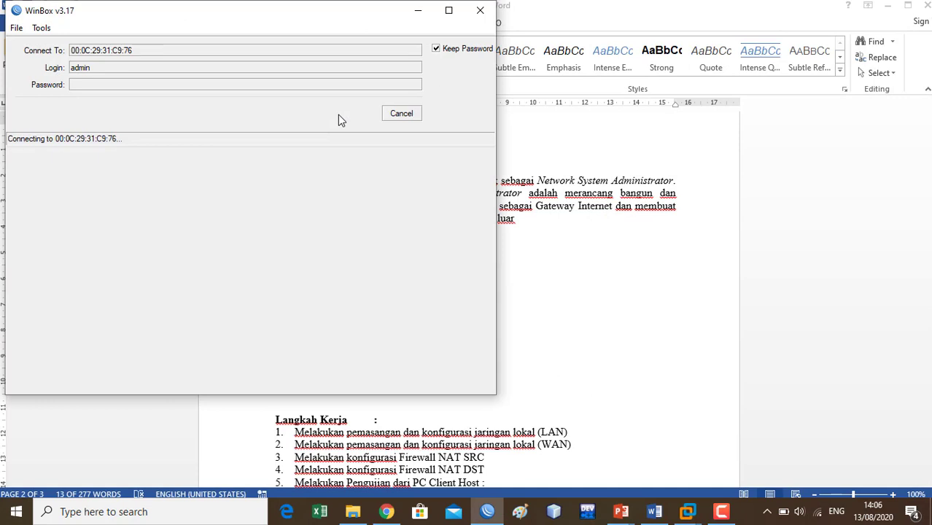
click(400, 116)
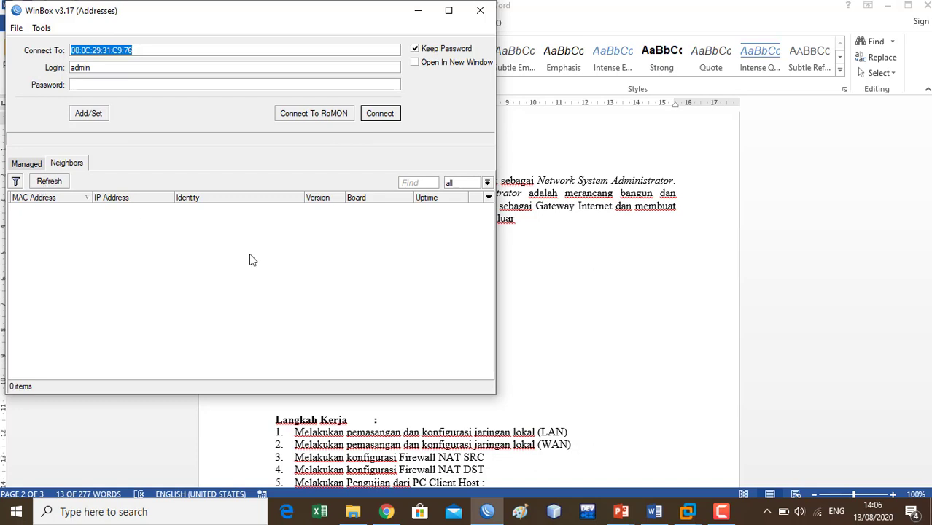
mouse_move(686, 510)
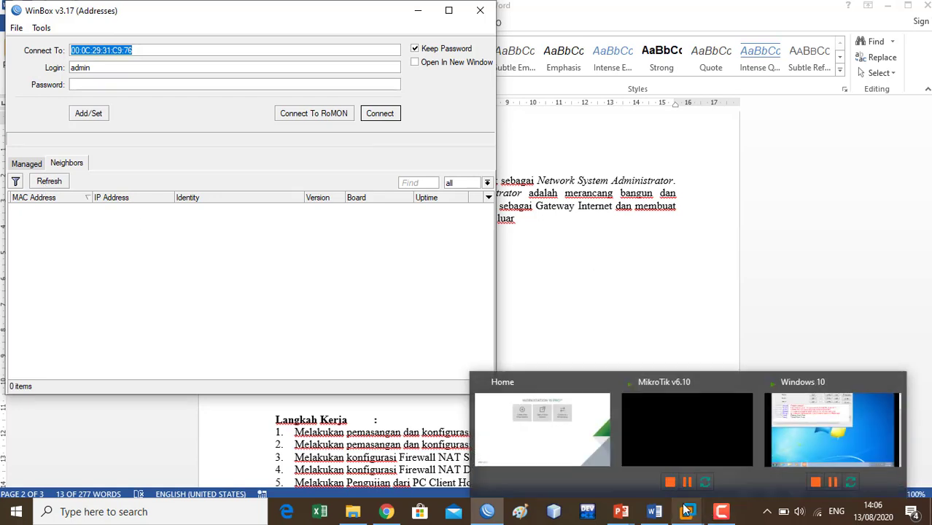
click(655, 433)
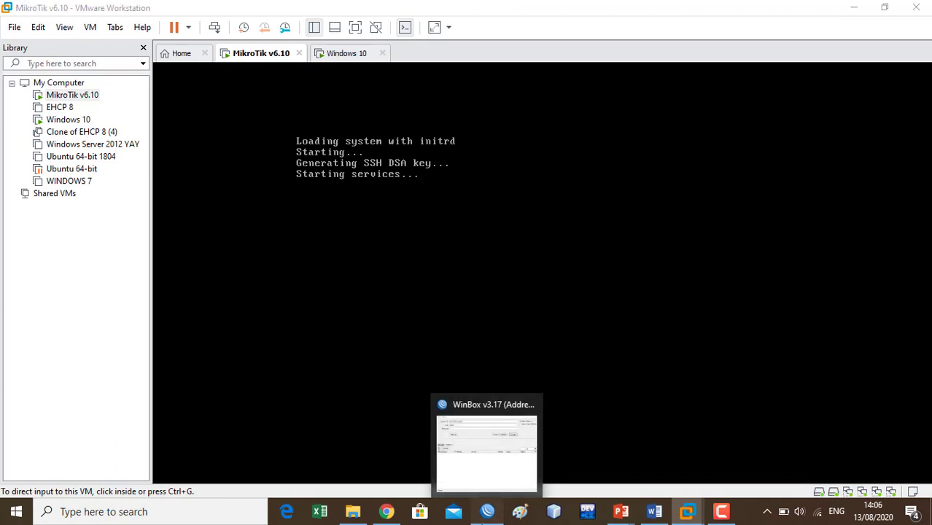
Step: Return to WinBox, refresh the discovered devices and connect to the MikroTik router at 00:0C:29:31:C9:76
click(487, 511)
drag(290, 6, 645, 60)
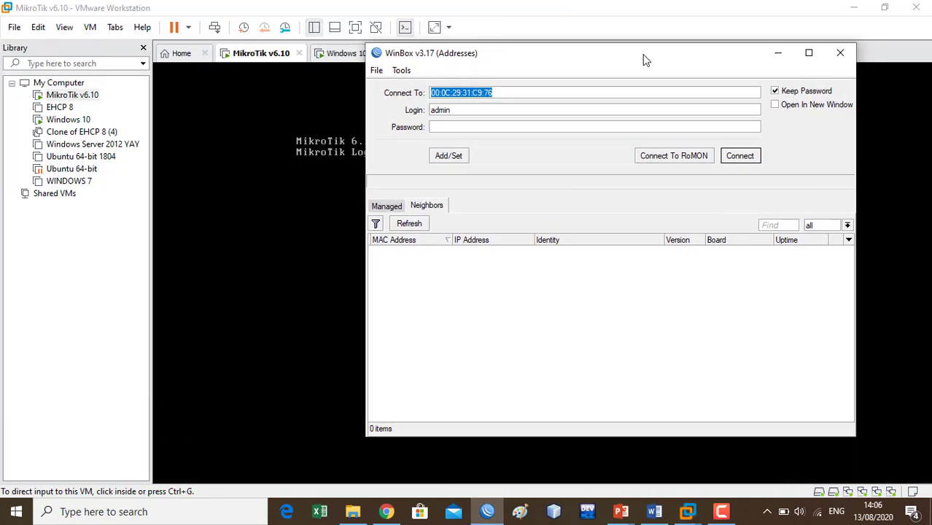
click(413, 226)
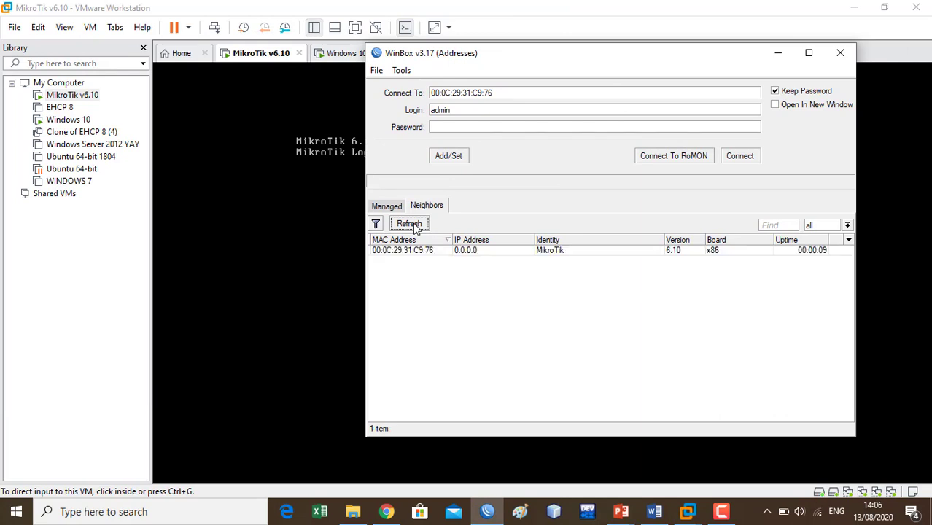
click(417, 251)
click(755, 161)
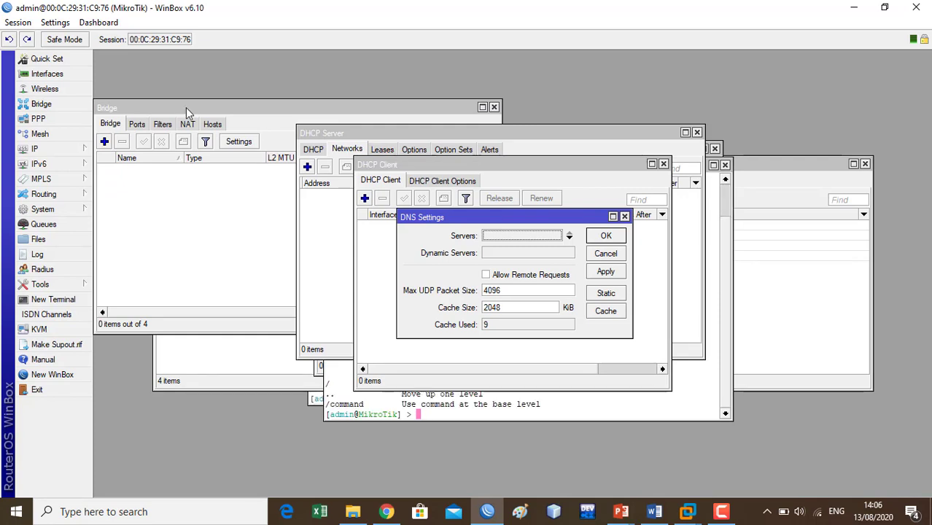
Step: Close all leftover configuration windows, including DNS Settings, DHCP Client, DHCP Server, Firewall, Interface List and Bridge
click(625, 217)
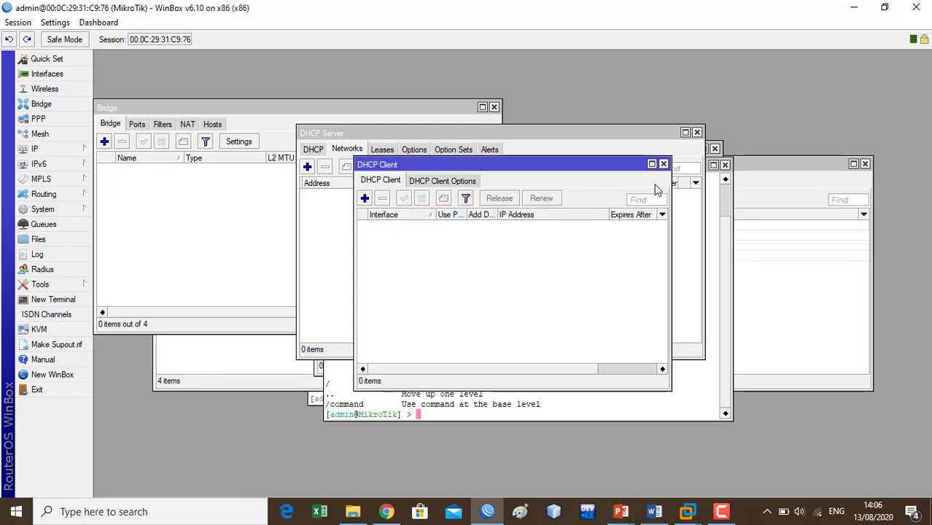
click(664, 164)
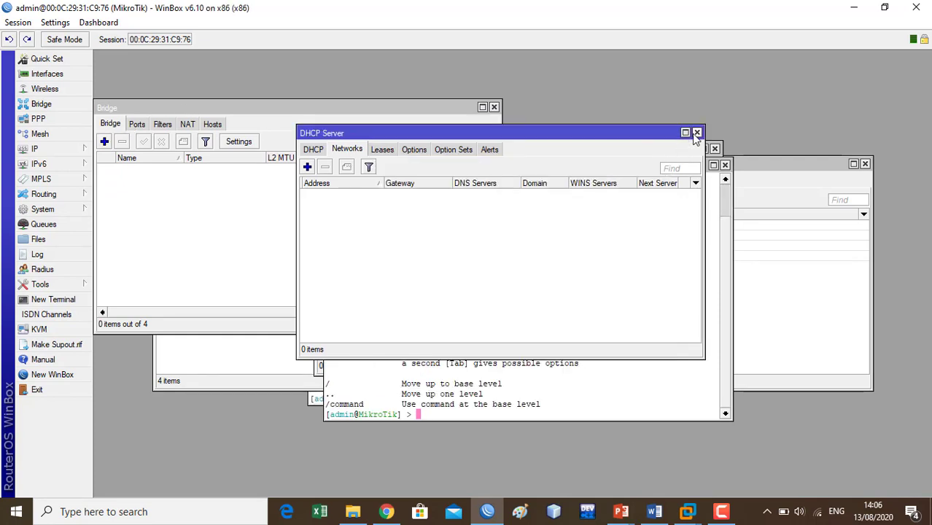
click(696, 132)
click(724, 161)
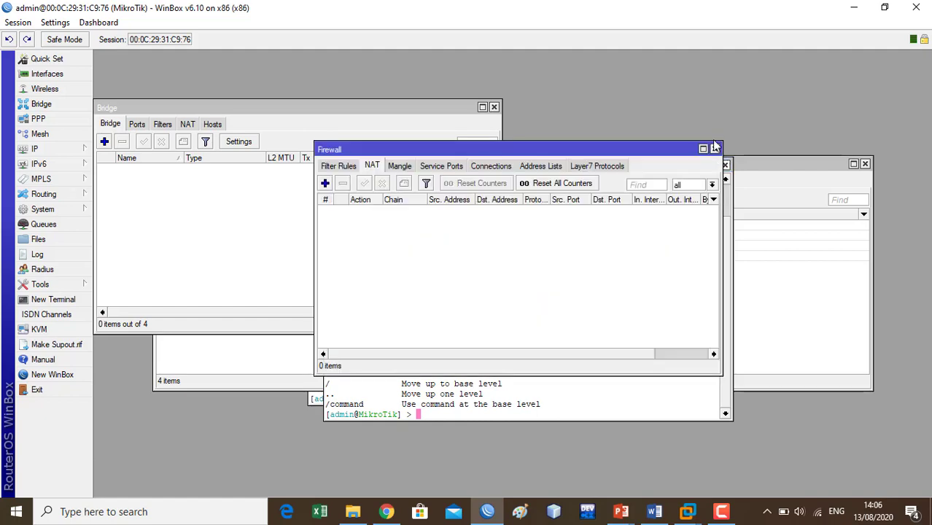
click(714, 149)
click(728, 162)
click(709, 150)
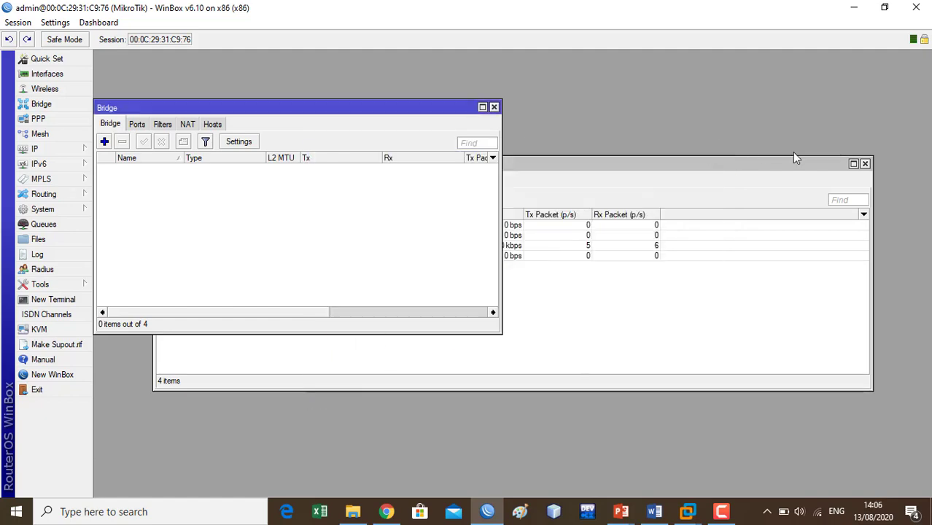
click(865, 163)
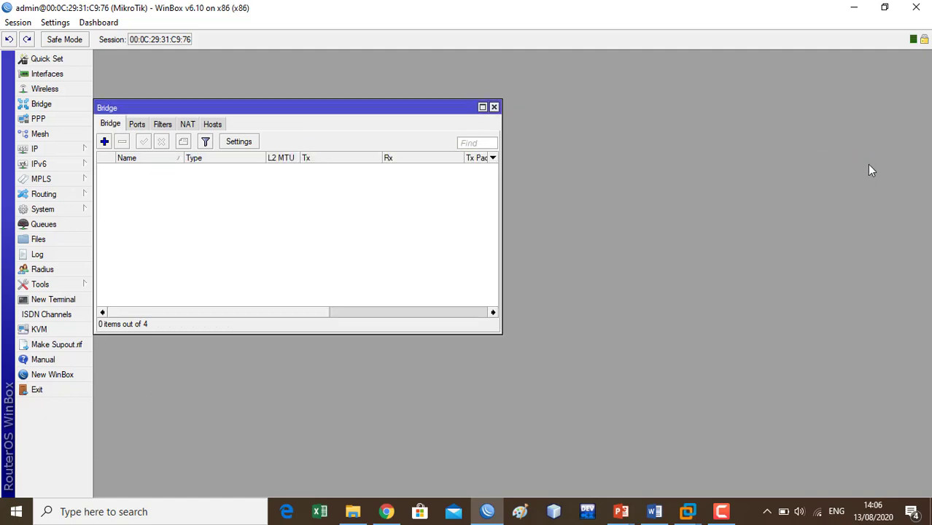
click(491, 107)
click(402, 116)
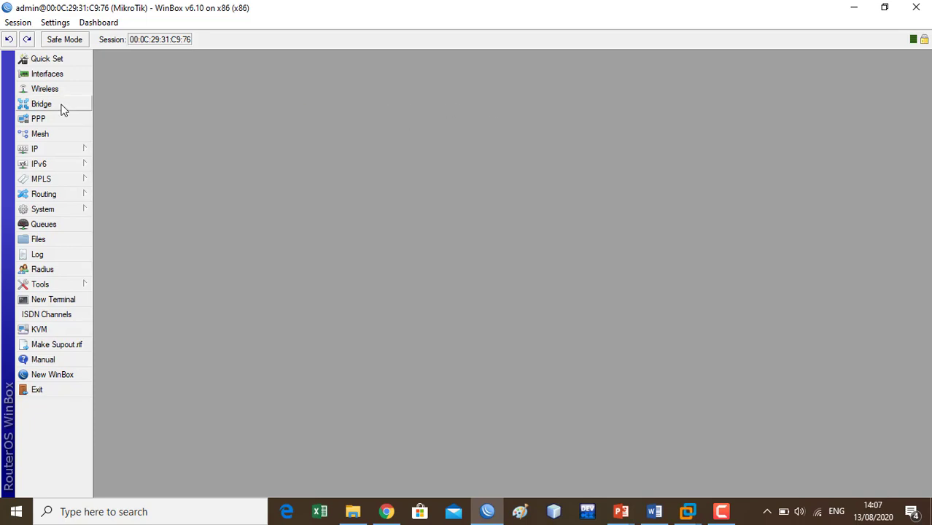
Step: Rename the ether1 interface to ether1-INTERNET in the router's interface list
click(46, 153)
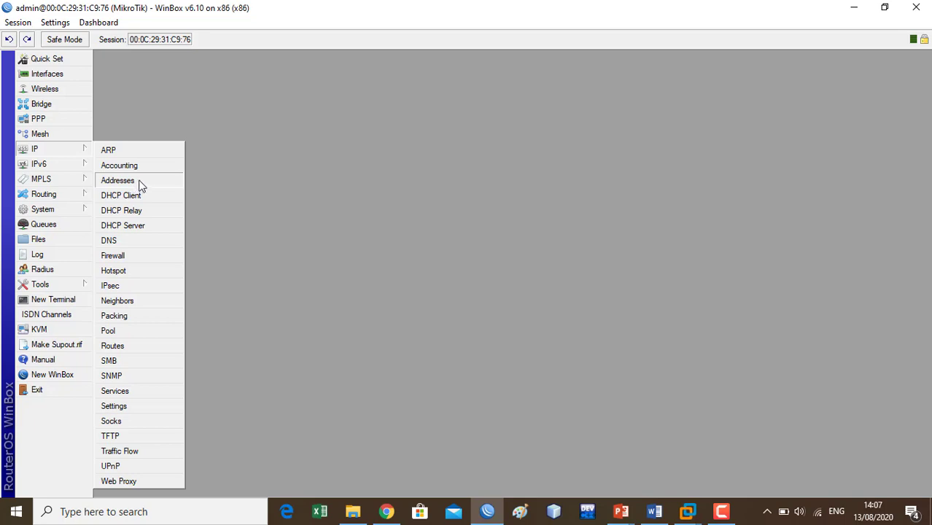
click(72, 81)
click(222, 228)
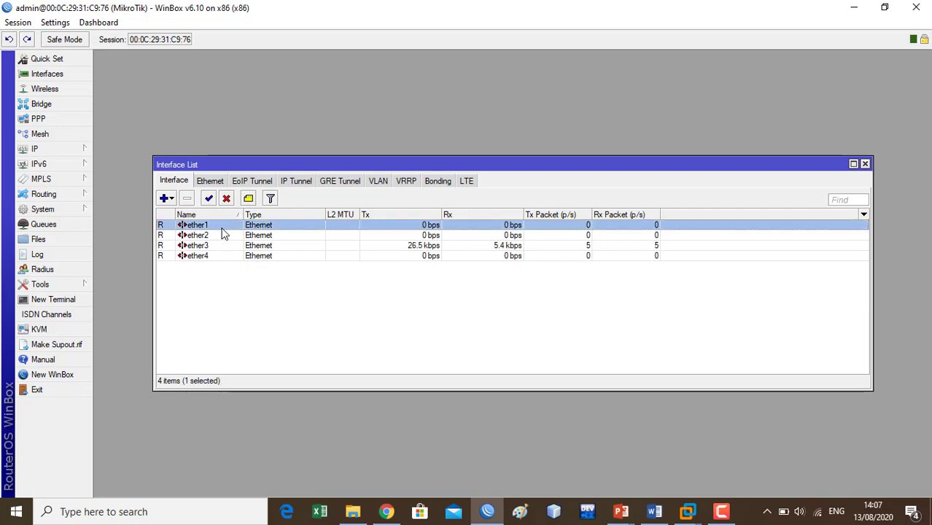
double_click(223, 228)
click(458, 179)
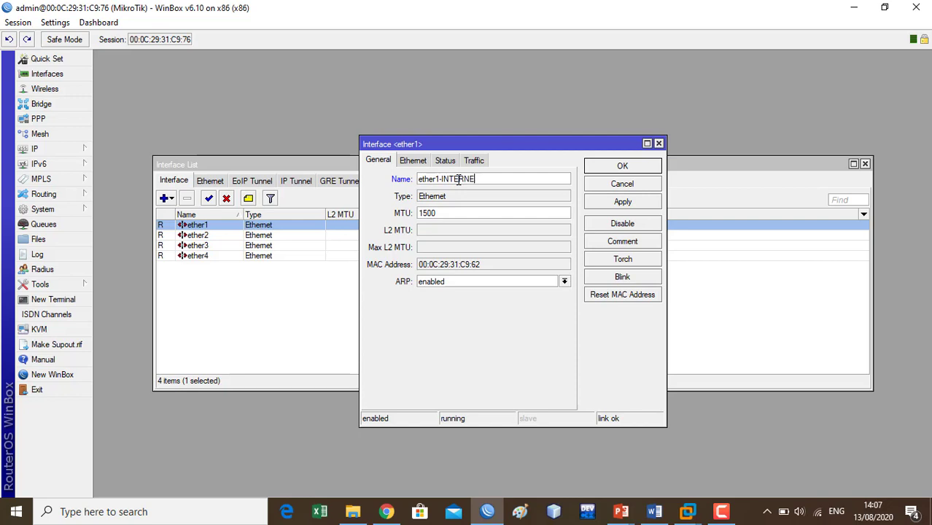
click(622, 206)
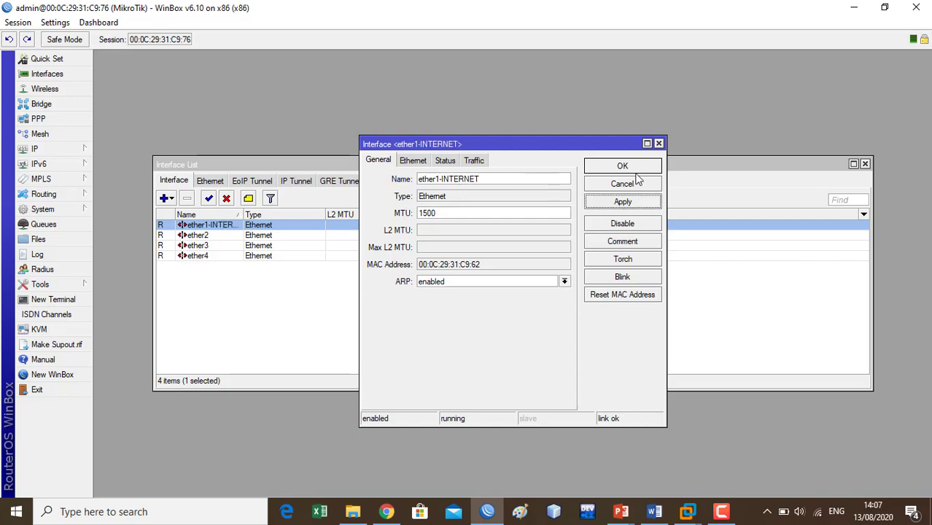
click(638, 168)
Step: Open the ether2 interface and begin its new name with "ether2-"
double_click(262, 235)
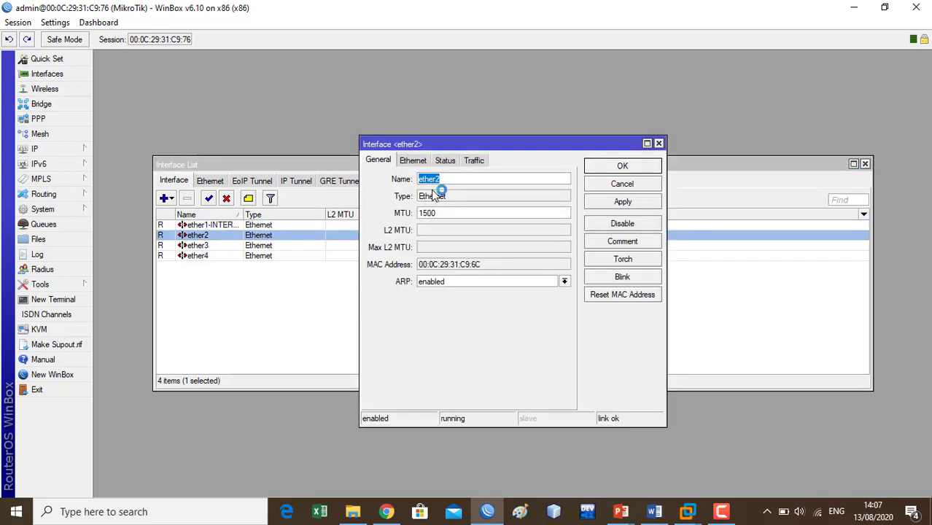
click(459, 179)
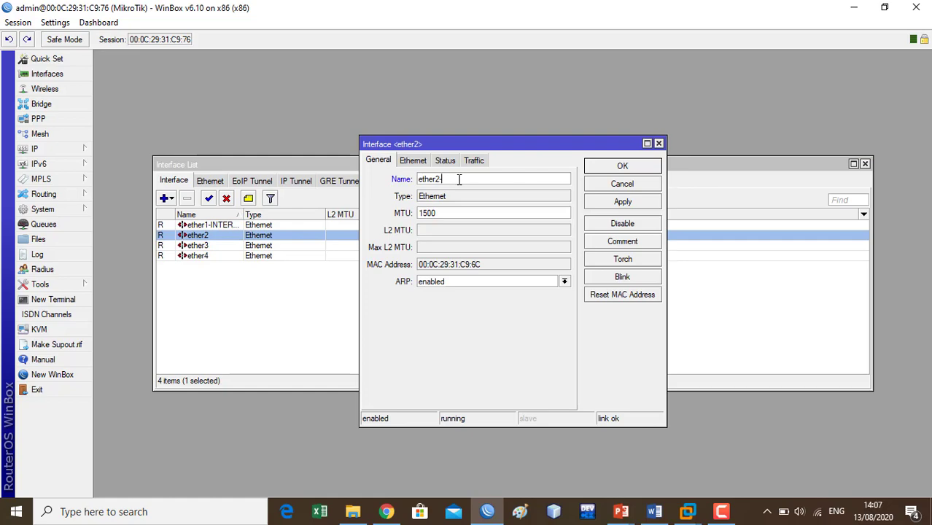
Step: Switch to the Tugas NAT document in Word and review the IP address options, work steps and notes of the assignment
click(654, 514)
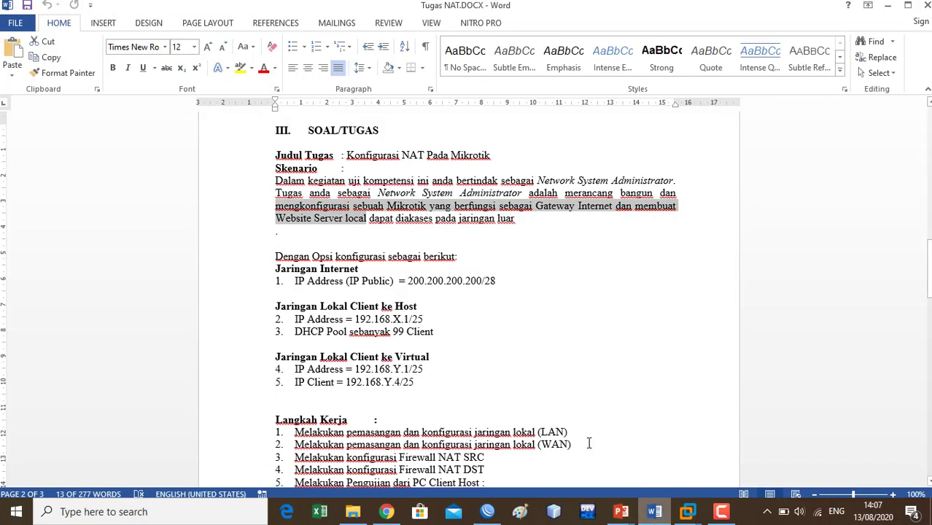
click(508, 273)
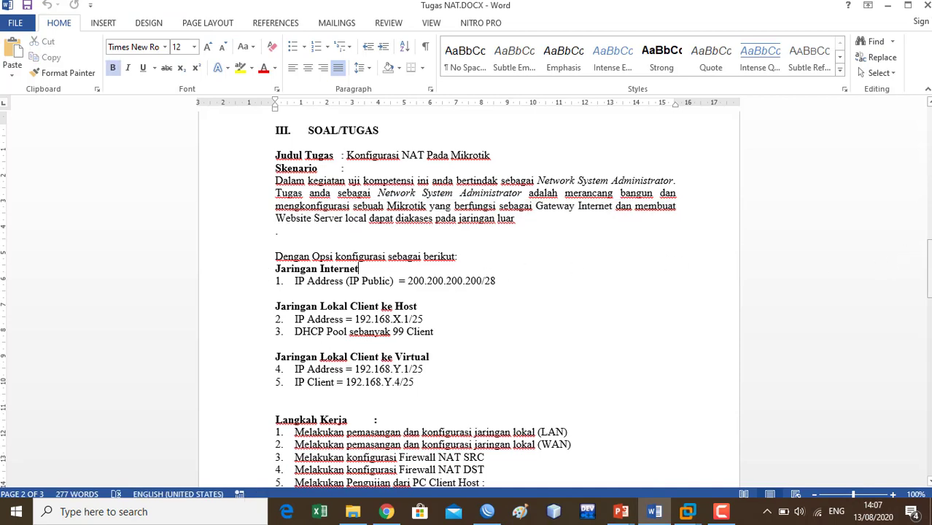
drag(929, 269, 929, 292)
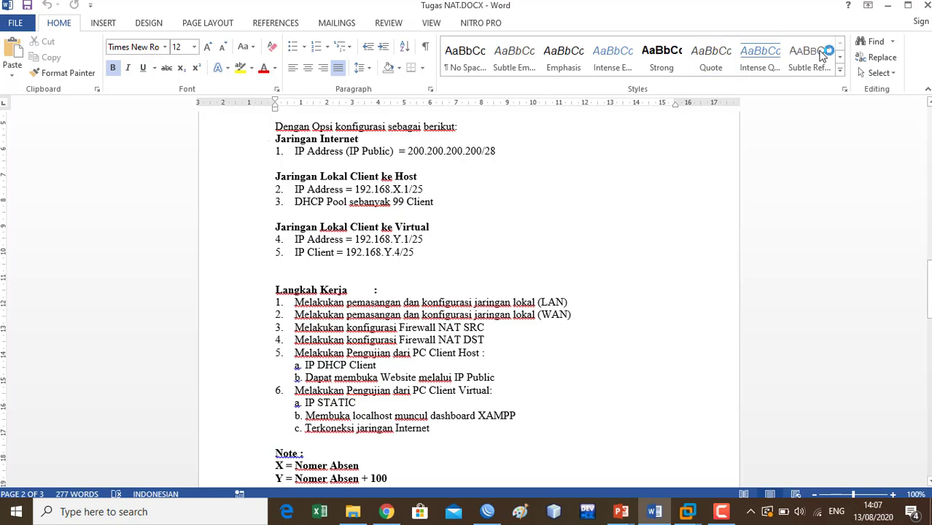
click(887, 6)
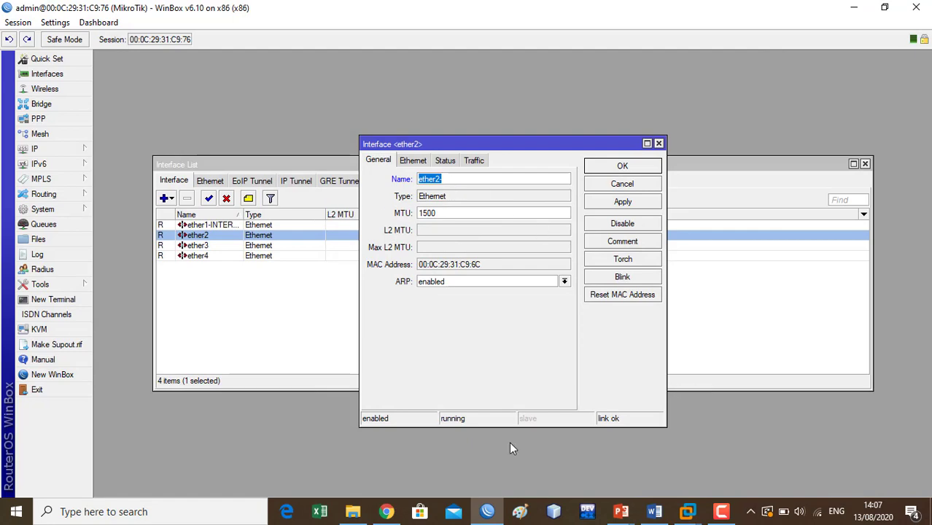
Step: Switch to VMware Workstation and inspect the connection types of Network Adapters 2 and 3 in the MikroTik v6.10 virtual machine settings
click(490, 511)
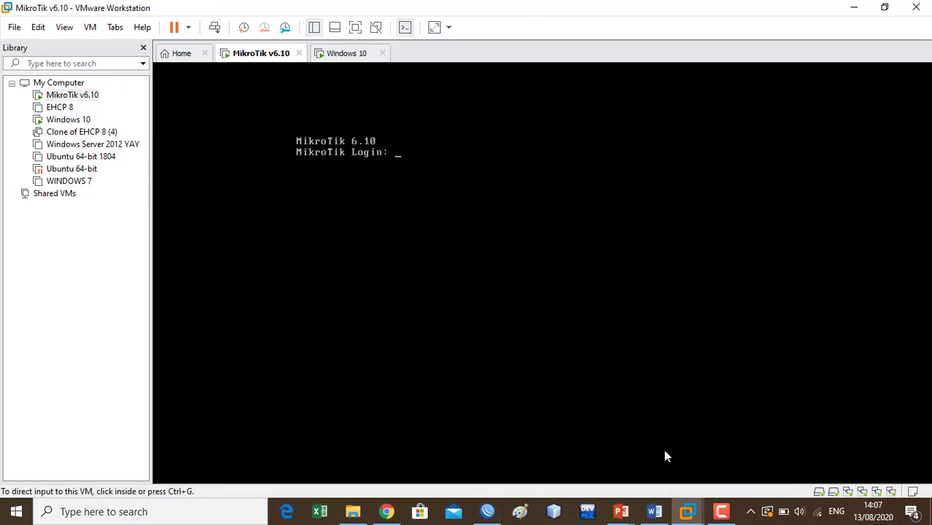
click(849, 493)
click(870, 480)
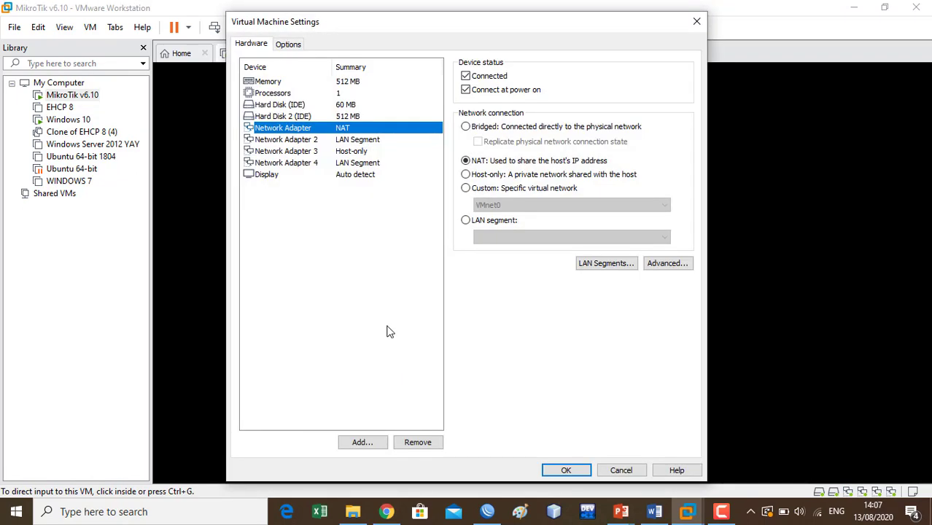
click(355, 141)
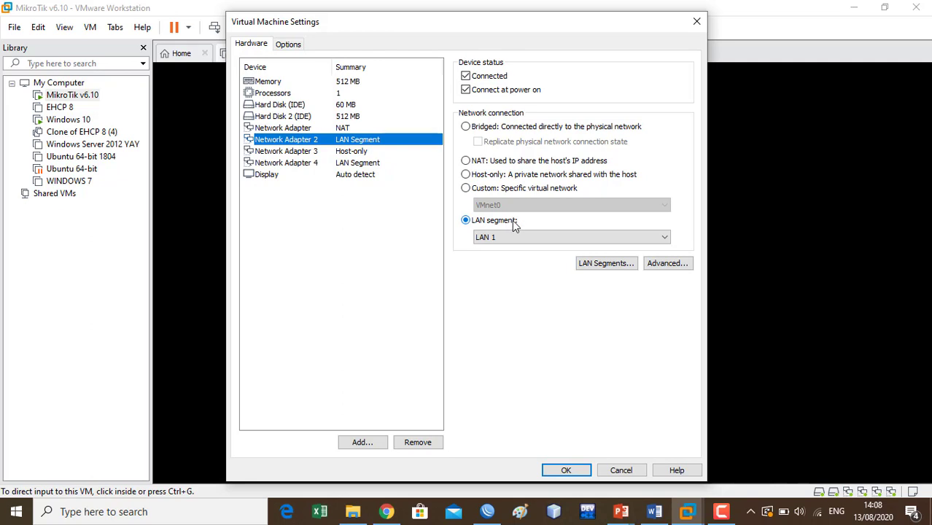
click(355, 153)
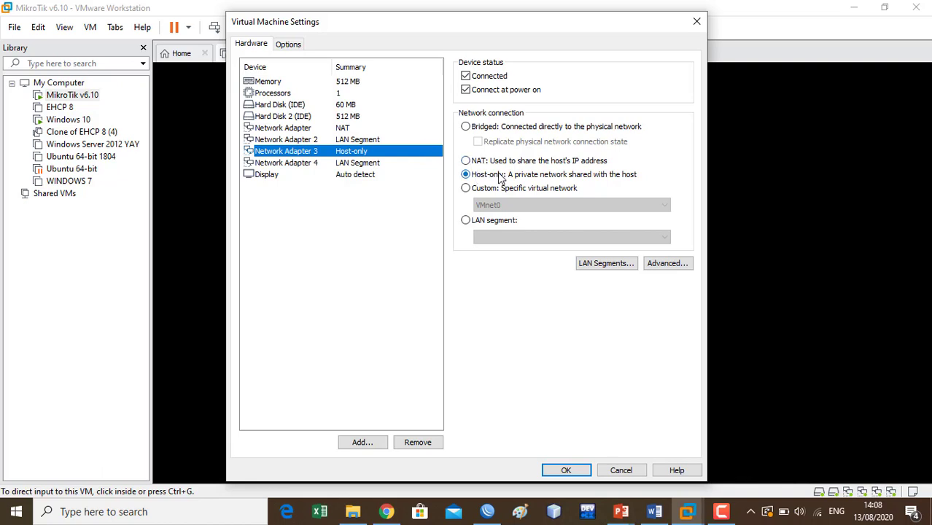
Step: Set Network Adapter 2 to Host-only and Network Adapter 3 to LAN segment LAN 1
click(367, 140)
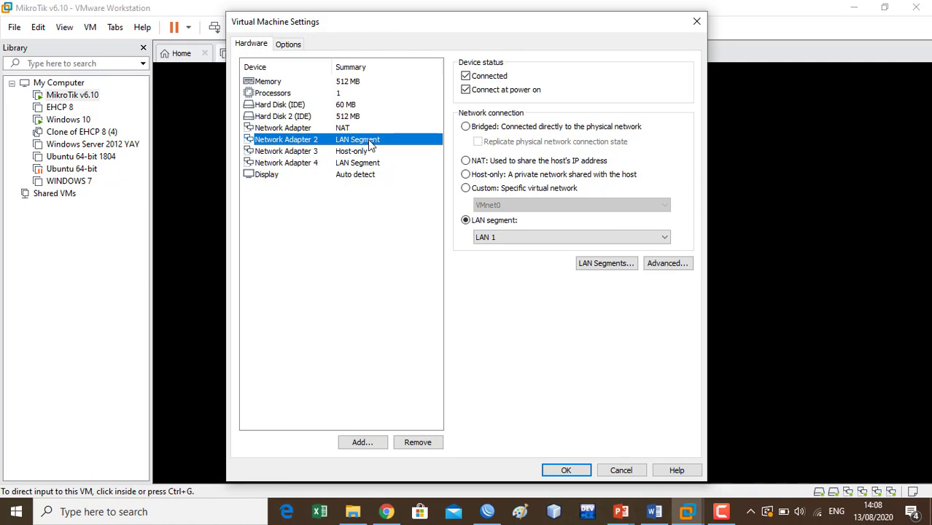
click(466, 176)
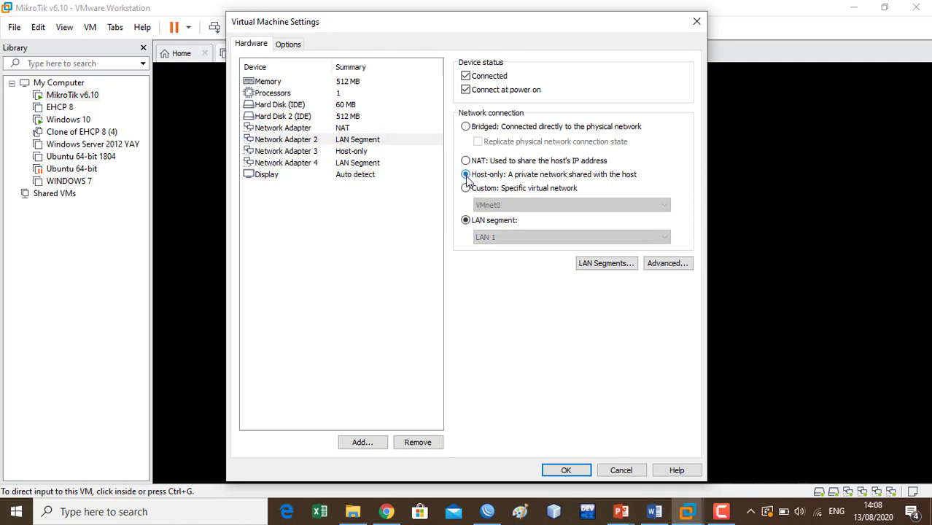
click(359, 151)
click(508, 188)
click(503, 205)
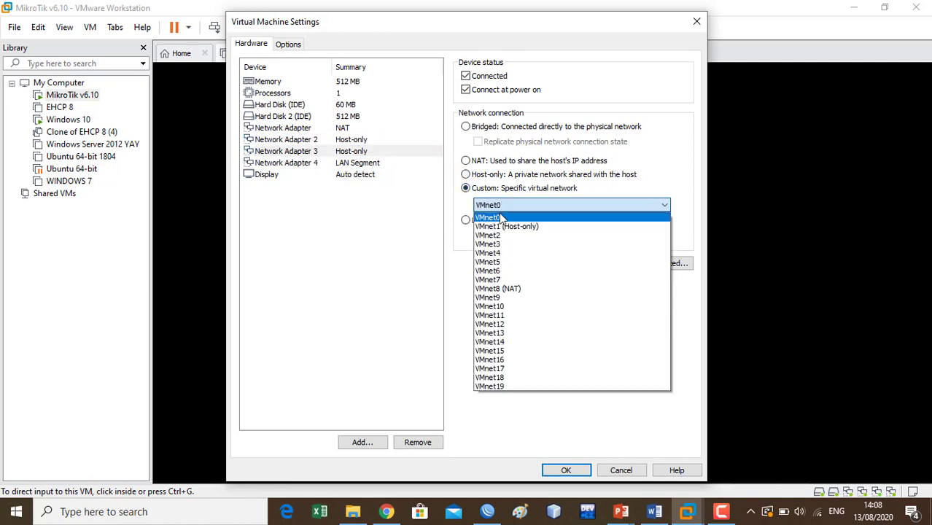
click(500, 217)
click(492, 222)
click(494, 237)
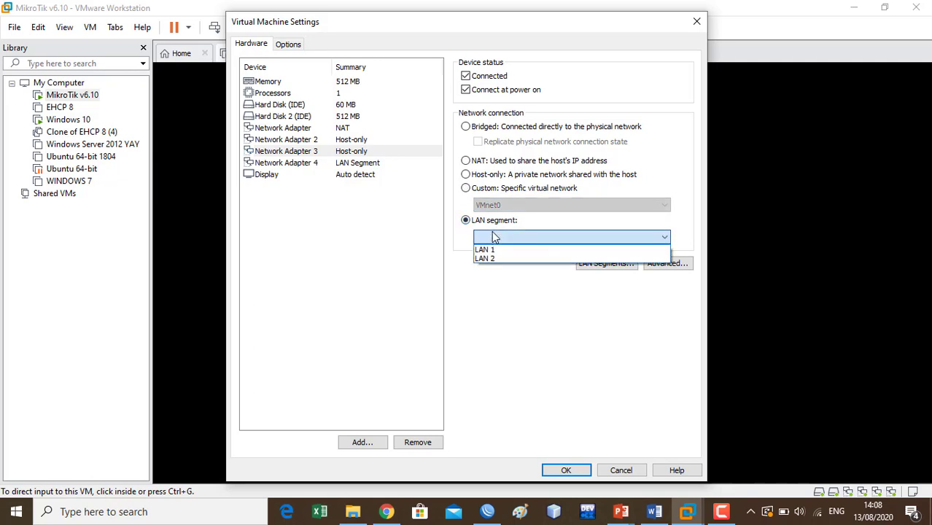
click(493, 250)
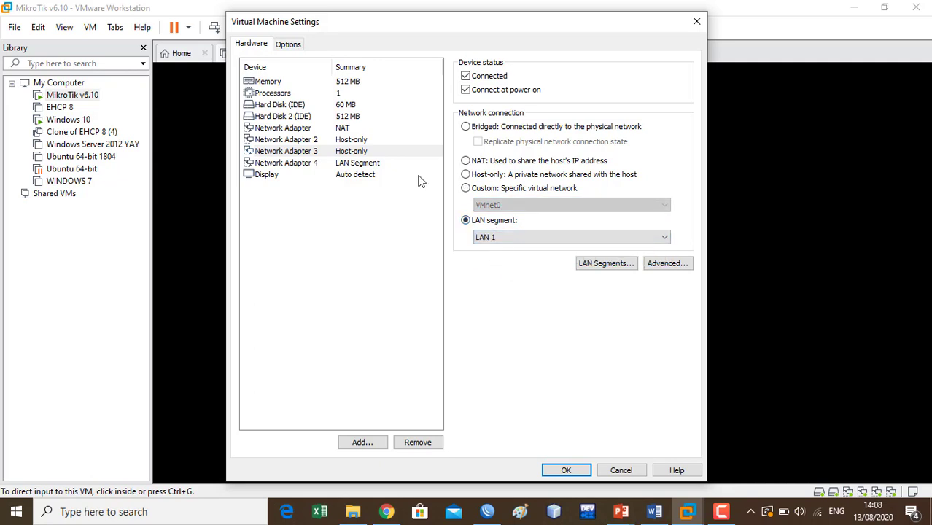
click(374, 141)
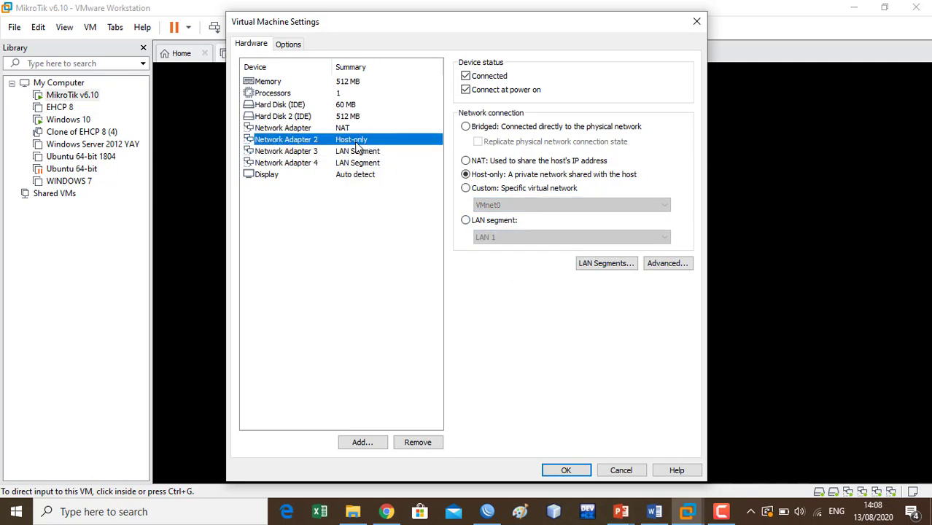
click(321, 151)
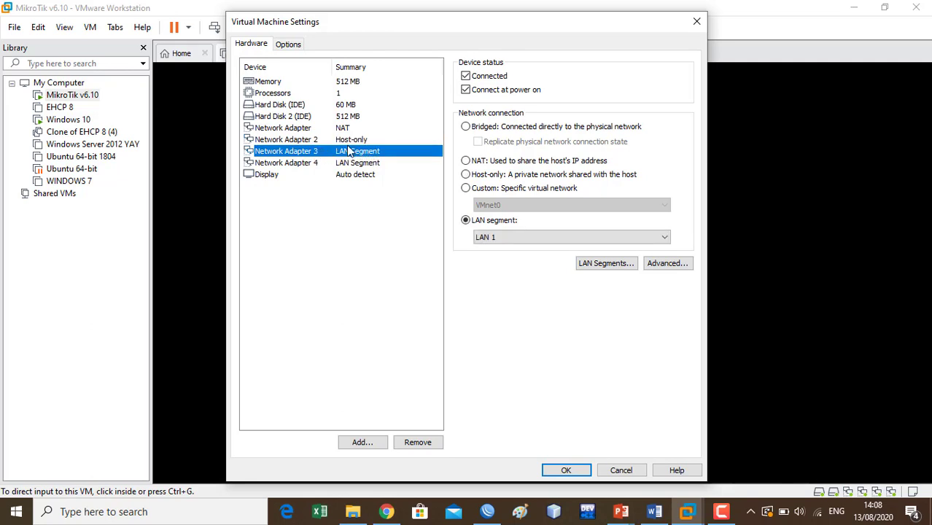
Step: Set Network Adapter 2 to LAN segment LAN 1 and Network Adapter 3 to the custom virtual network VMnet1 (Host-only)
click(346, 141)
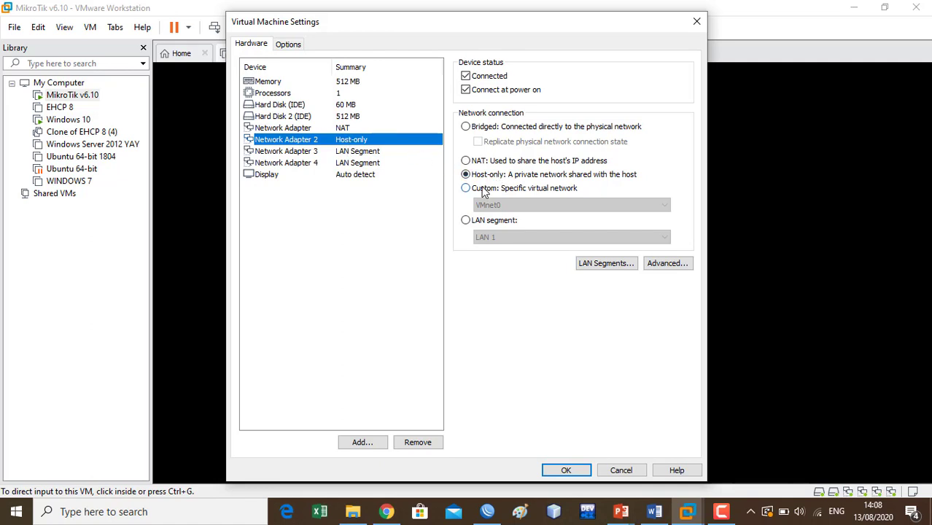
click(481, 221)
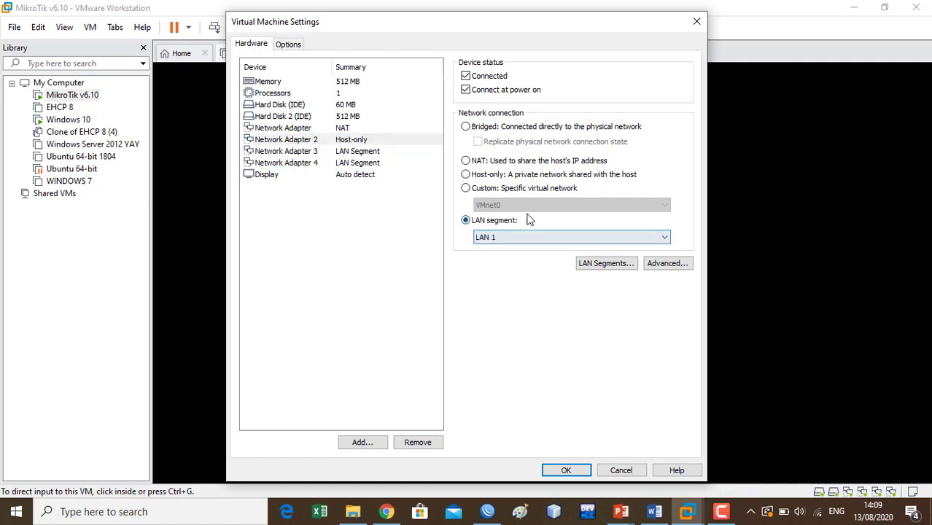
click(376, 152)
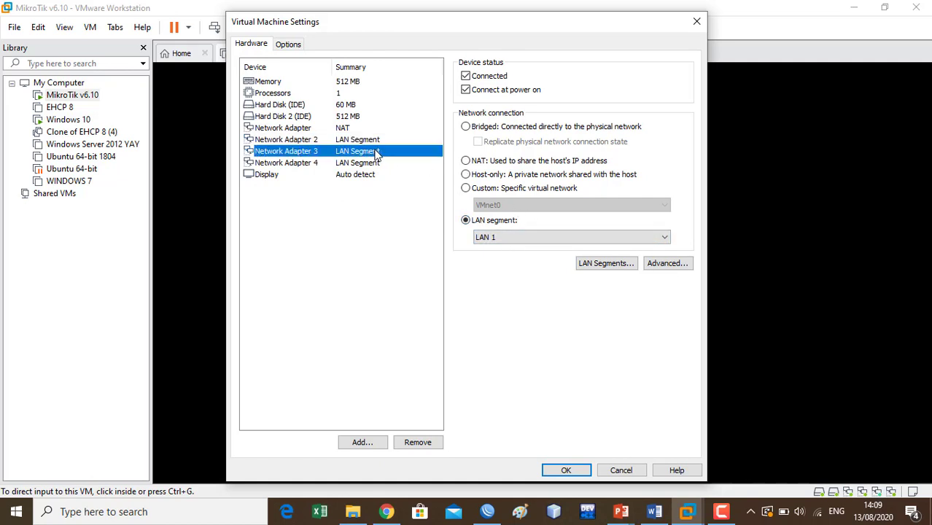
click(501, 176)
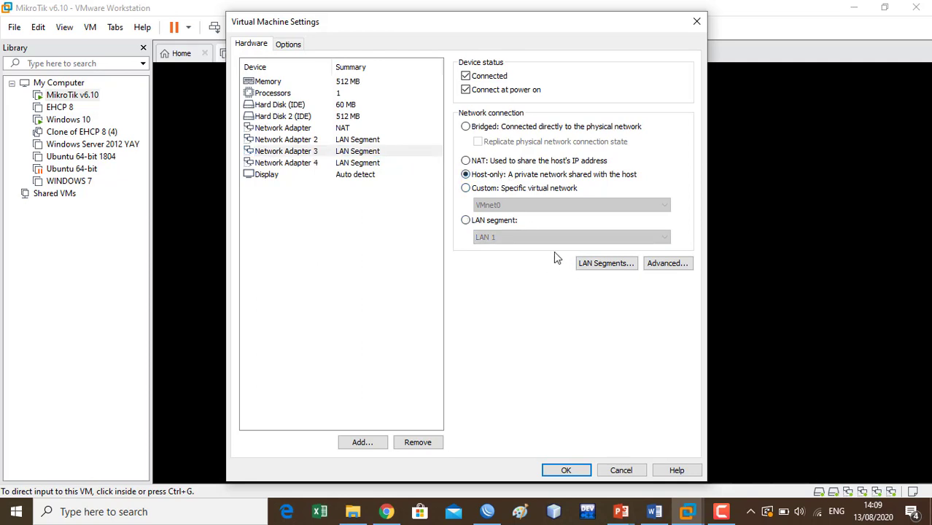
click(505, 190)
click(509, 208)
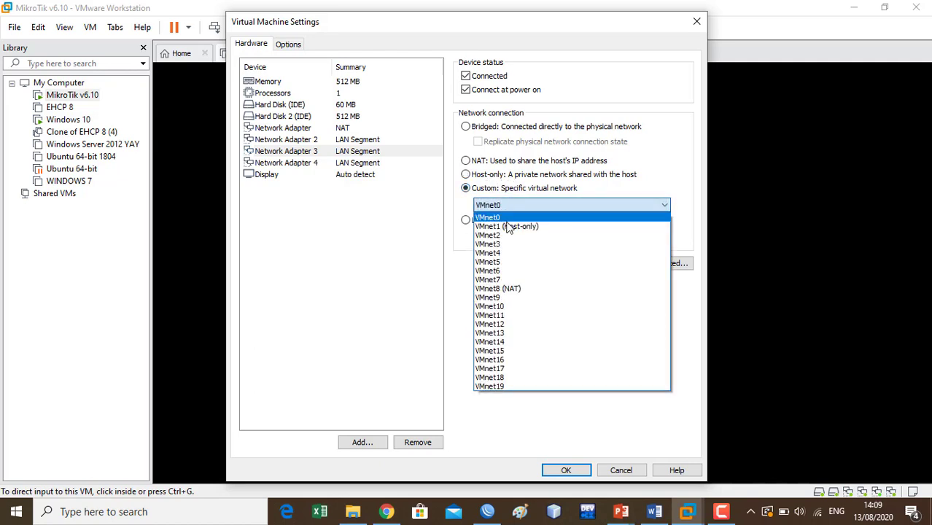
click(510, 228)
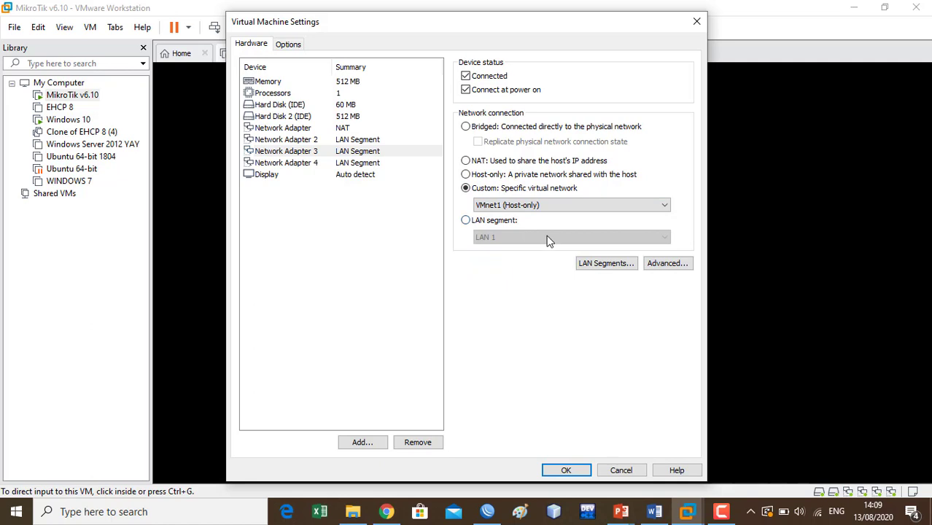
Step: Switch Network Adapter 3 between Host-only and Custom to compare them, returning to VMnet1 (Host-only)
click(493, 176)
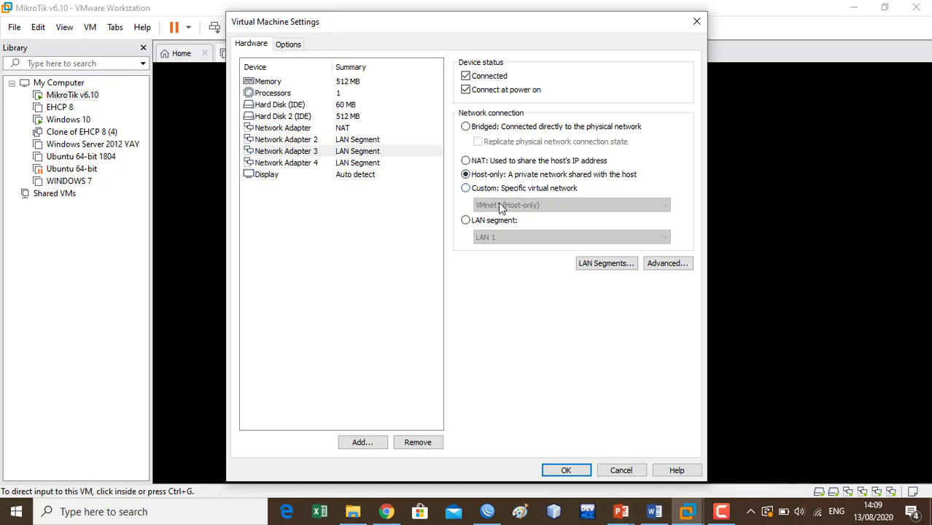
click(510, 188)
click(511, 206)
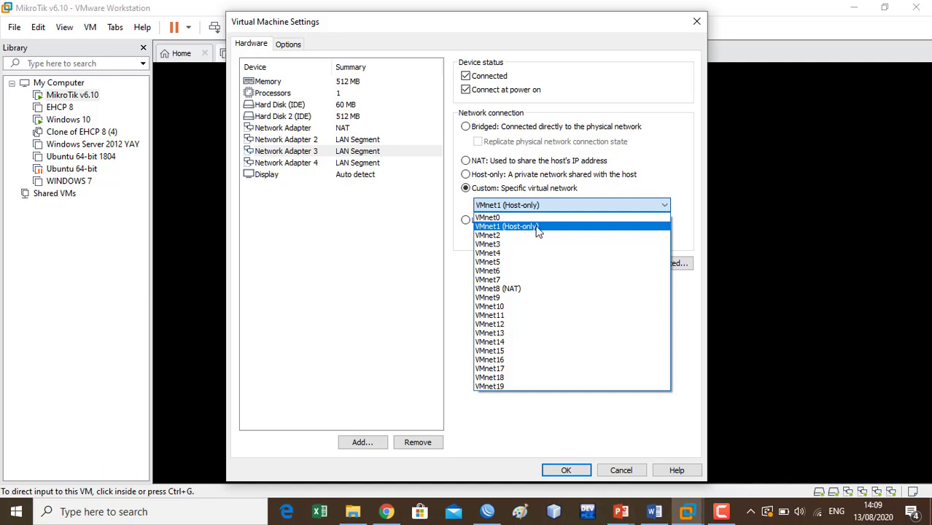
click(503, 179)
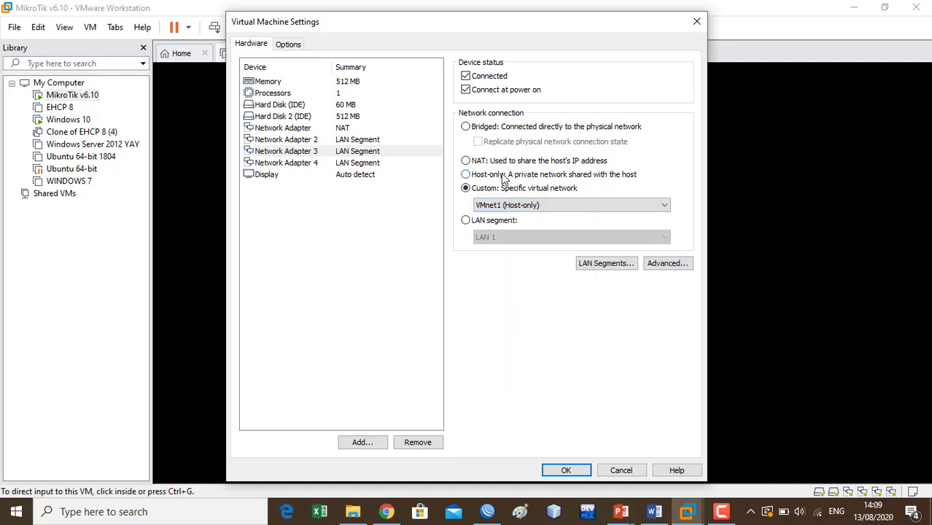
click(473, 175)
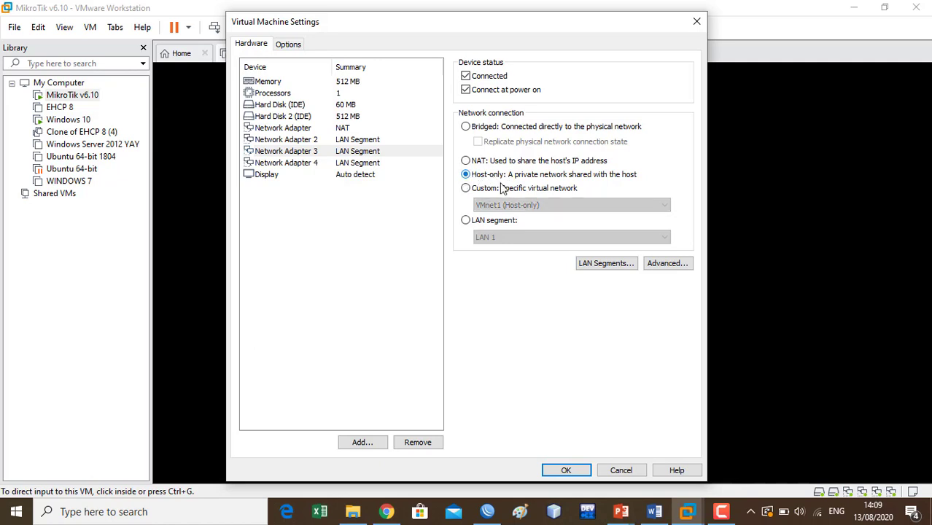
click(502, 192)
click(511, 206)
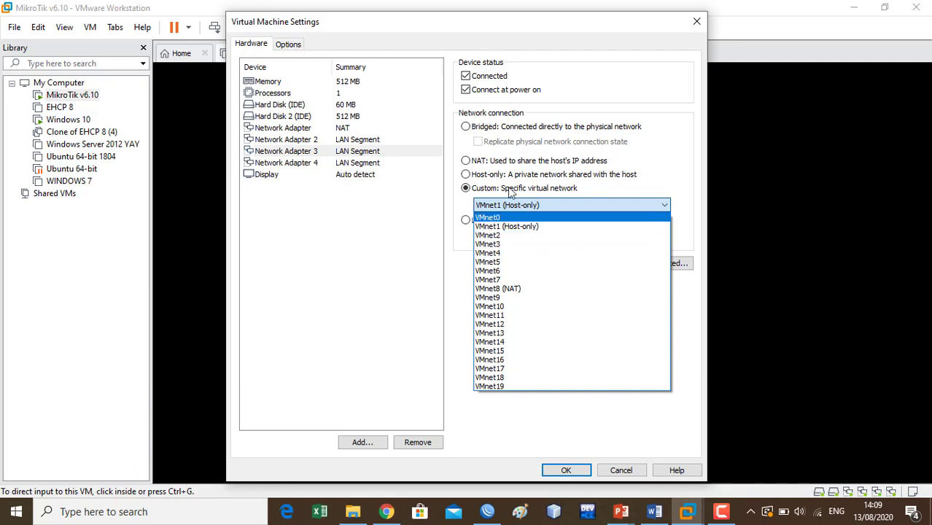
click(515, 231)
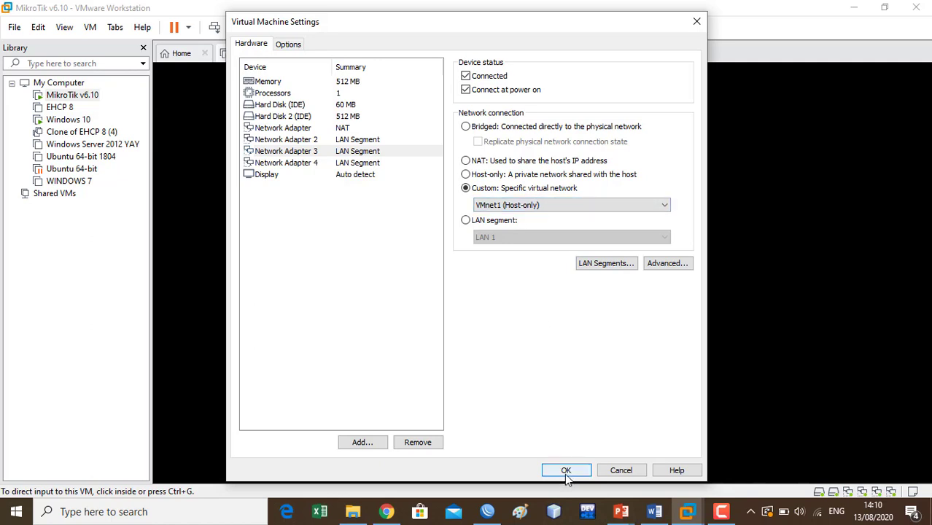
click(561, 207)
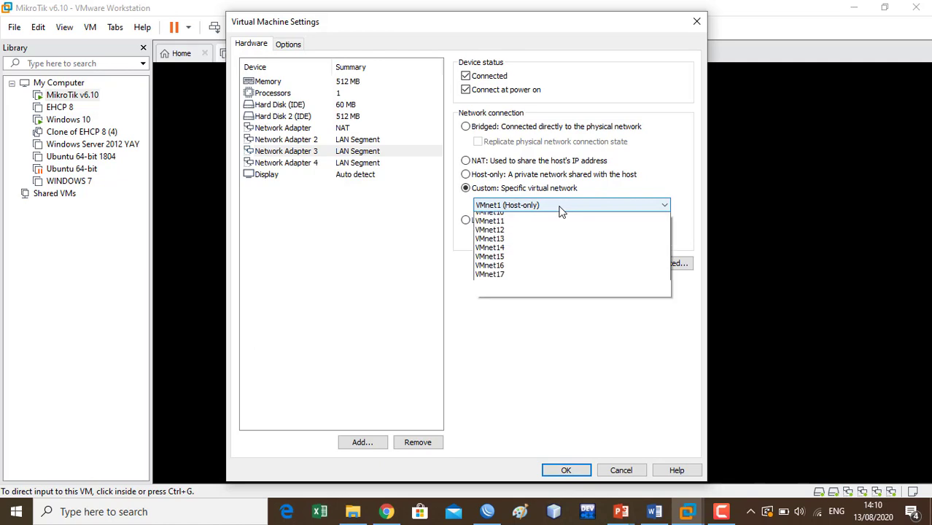
click(514, 206)
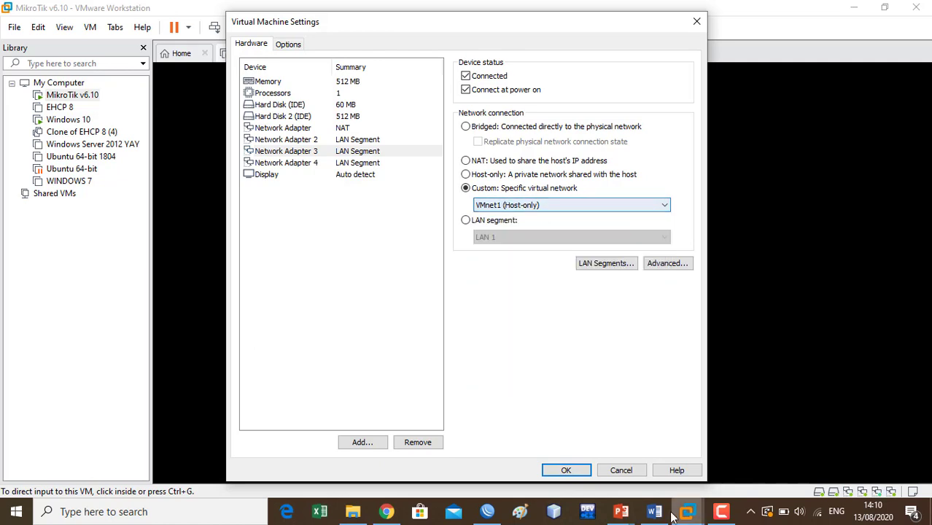
Step: Confirm the virtual machine settings and reconnect Network Adapter 3 of the MikroTik machine
click(566, 471)
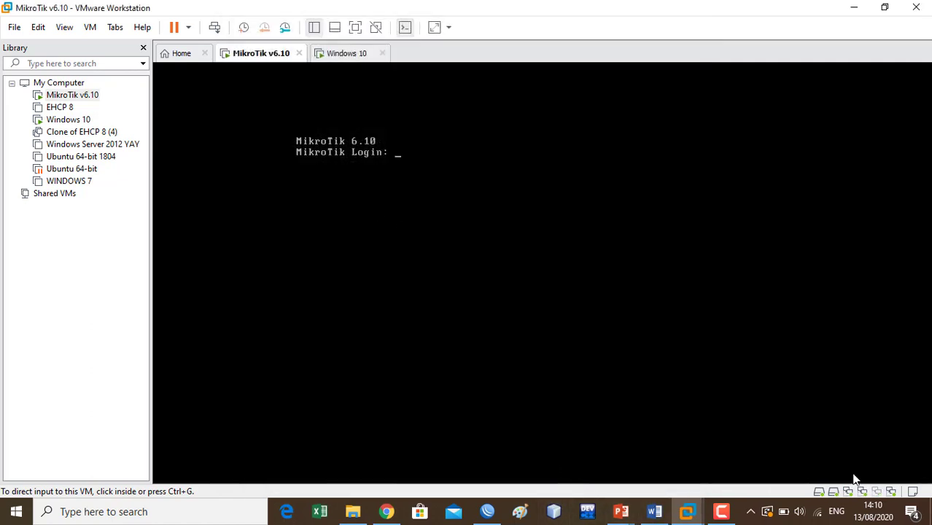
click(879, 493)
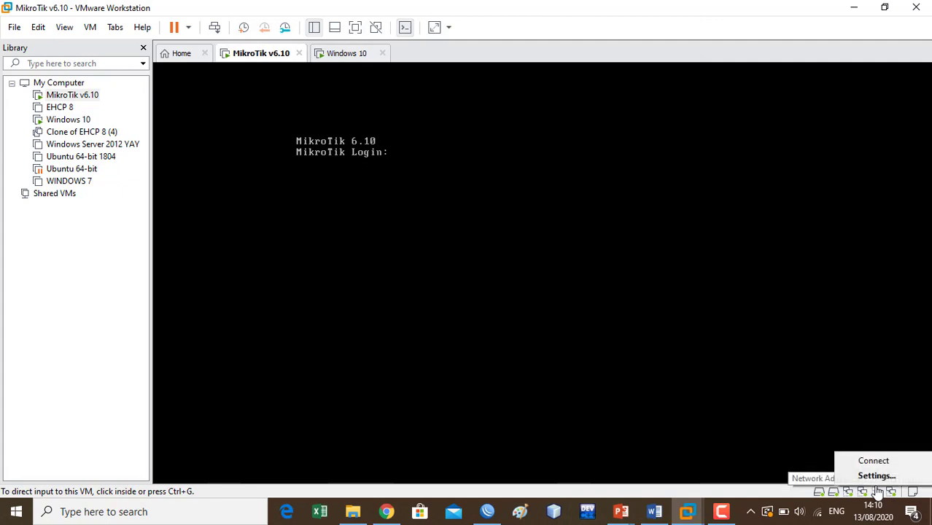
click(873, 461)
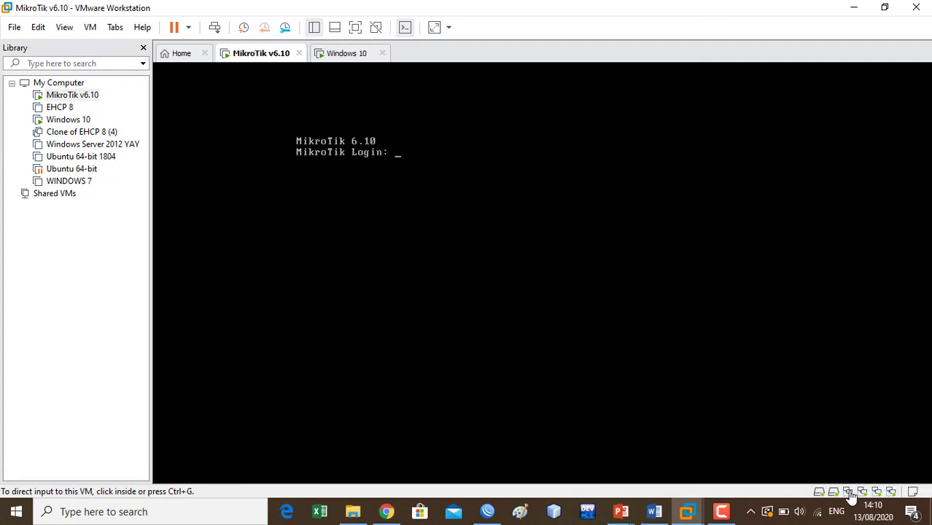
Step: Return to WinBox, rename the ether2 interface to ether2-virtual and apply the change
click(488, 512)
click(343, 113)
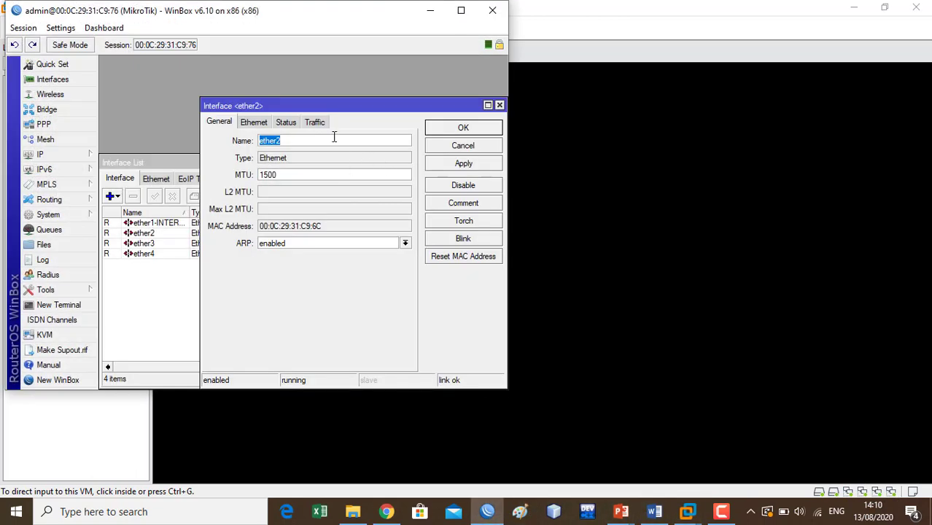
click(333, 140)
text(-vIRT)
key(BackSpace)
key(BackSpace)
key(BackSpace)
key(BackSpace)
key(BackSpace)
text(irtual)
click(460, 163)
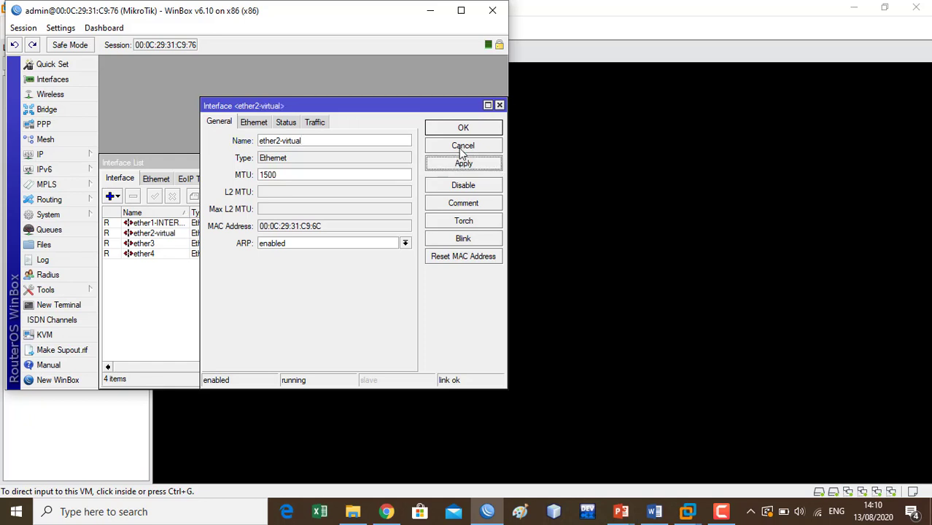
click(465, 129)
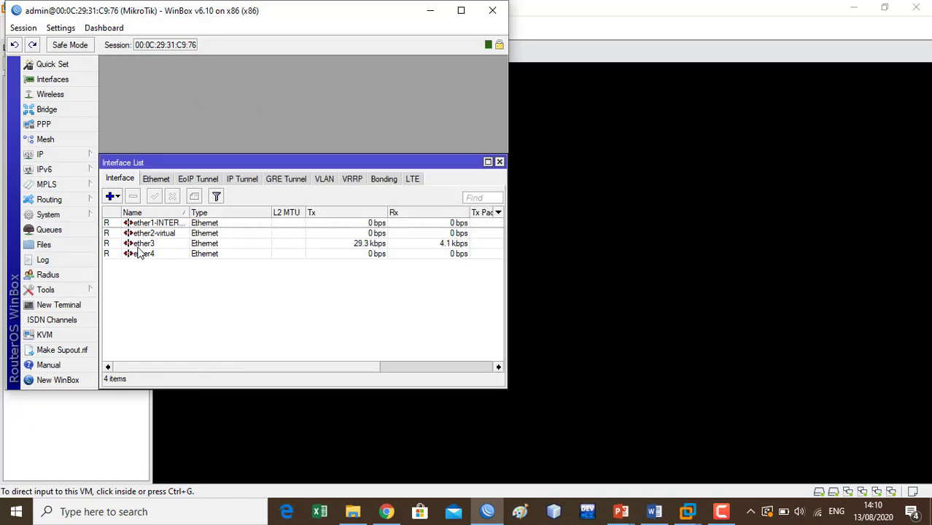
Step: Rename the ether3 interface to ether3-host, applying and confirming the change
double_click(151, 243)
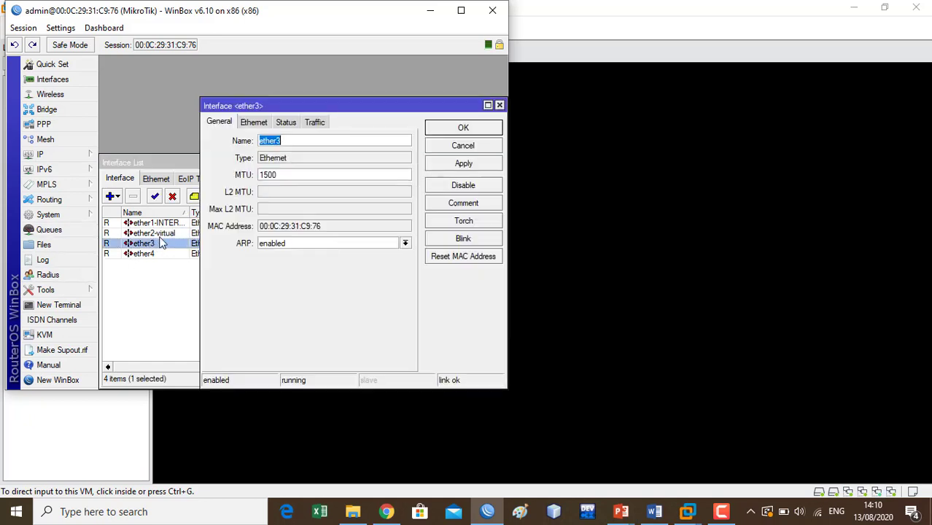
click(351, 144)
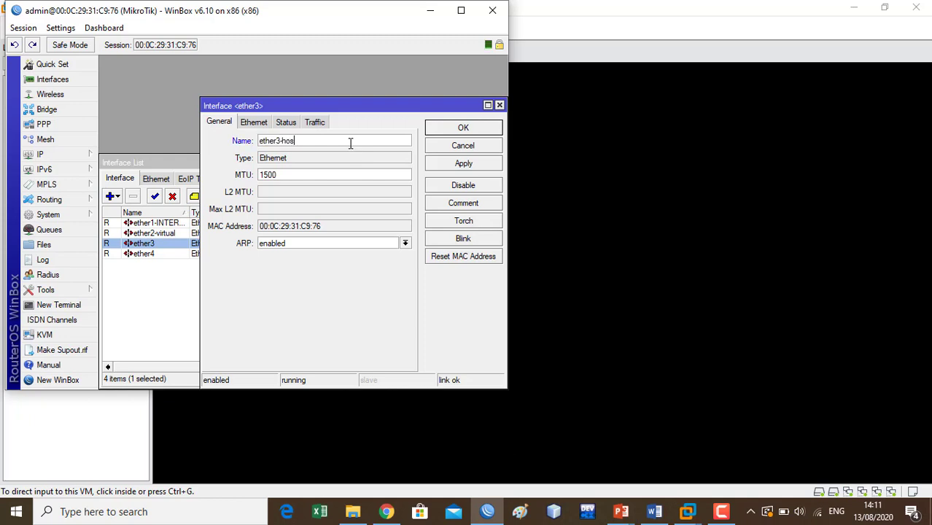
click(448, 165)
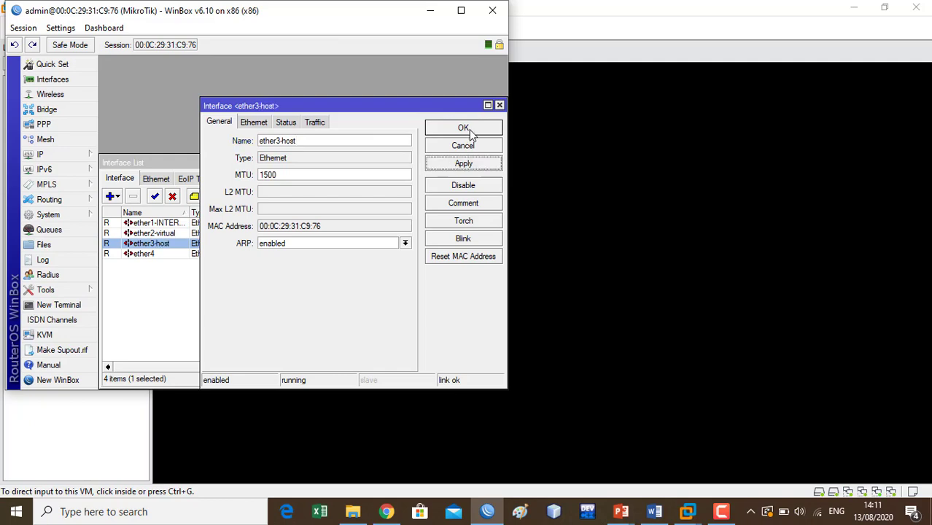
click(471, 131)
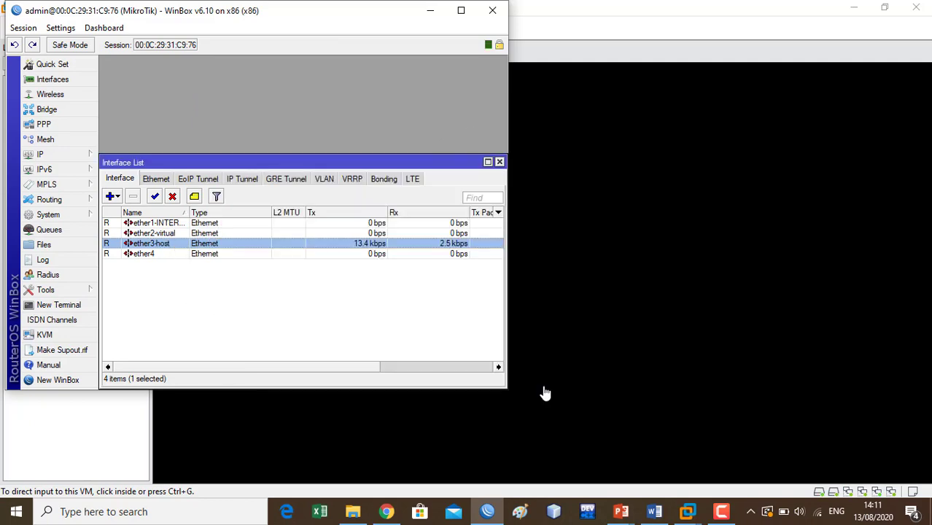
Step: Switch to the Tugas NAT document in Word and highlight the Jaringan Internet heading to review its address requirement
click(654, 512)
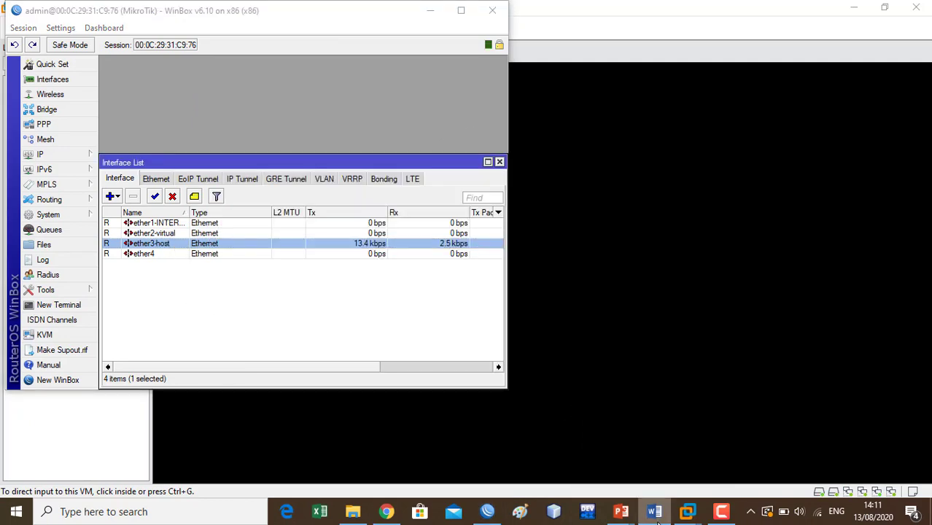
drag(929, 289, 930, 279)
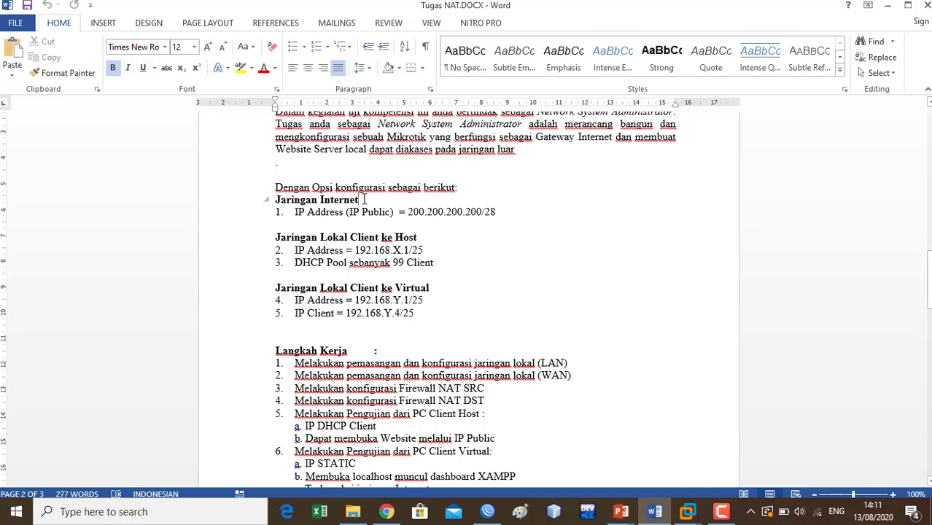
drag(359, 199, 278, 203)
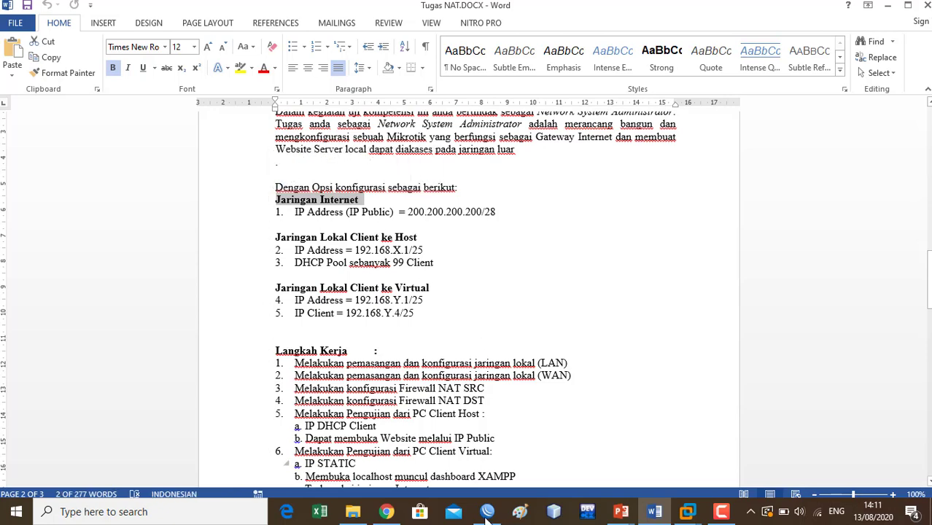
Step: Return to WinBox, test internet access by pinging 8.8.8.8 from a new terminal, and close the terminal
mouse_move(487, 512)
click(487, 449)
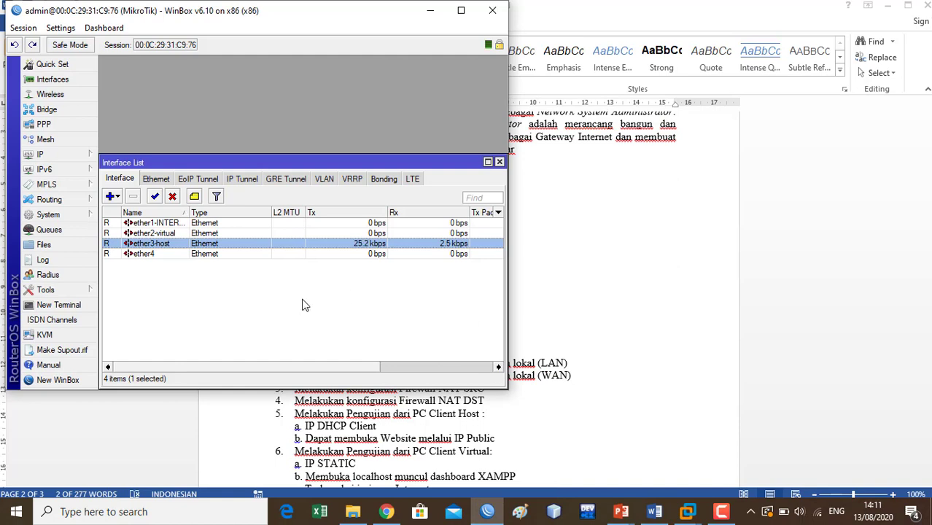
click(60, 305)
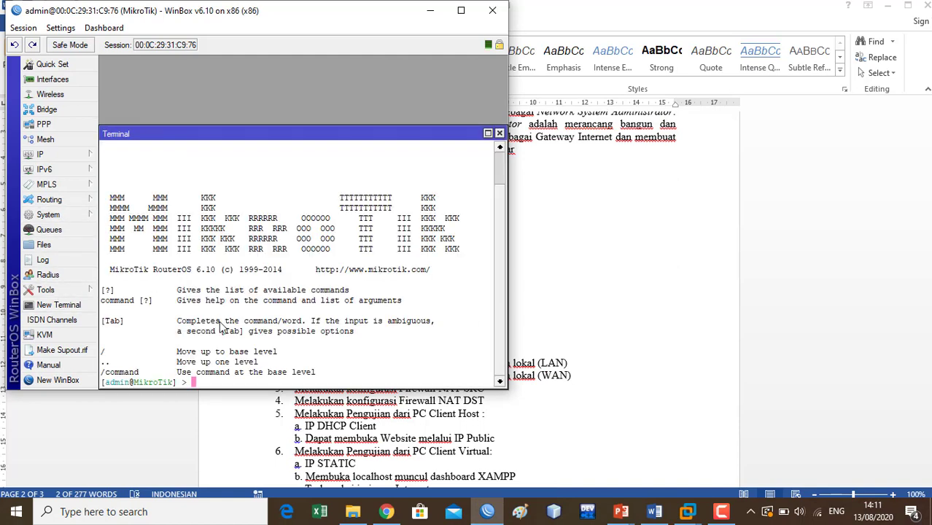
text(ping 8.8.8.8)
key(Return)
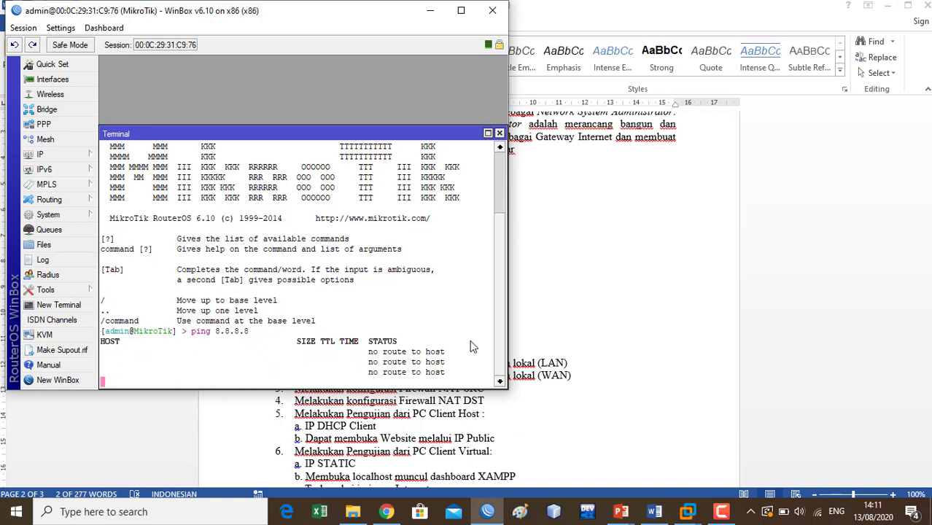
click(499, 133)
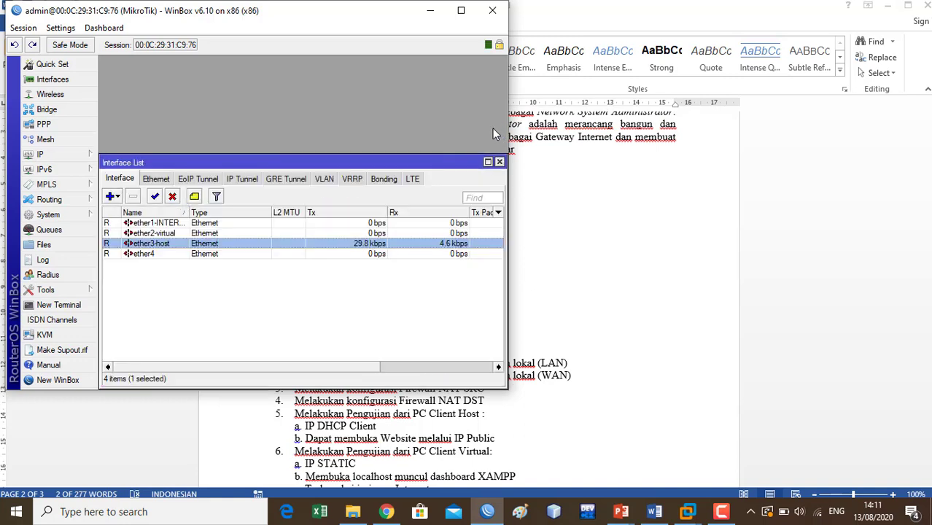
Step: Add a DHCP client on ether1-INTERNET with peer DNS, peer NTP and default route enabled, and check its assigned address
click(74, 156)
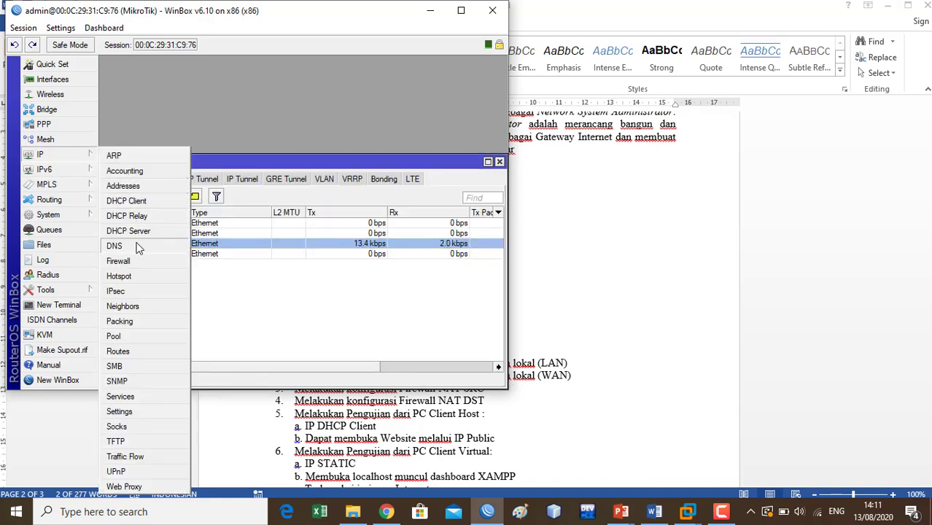
click(128, 202)
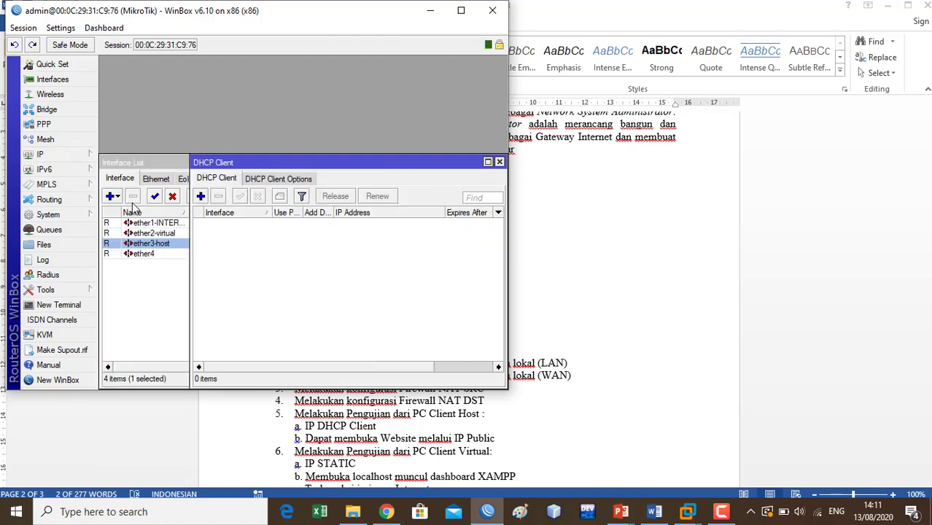
click(461, 10)
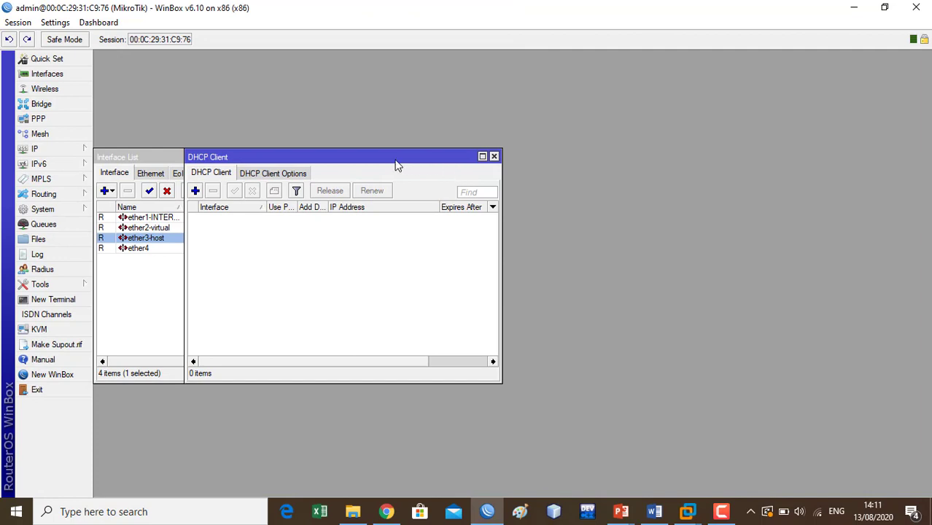
drag(396, 165, 457, 162)
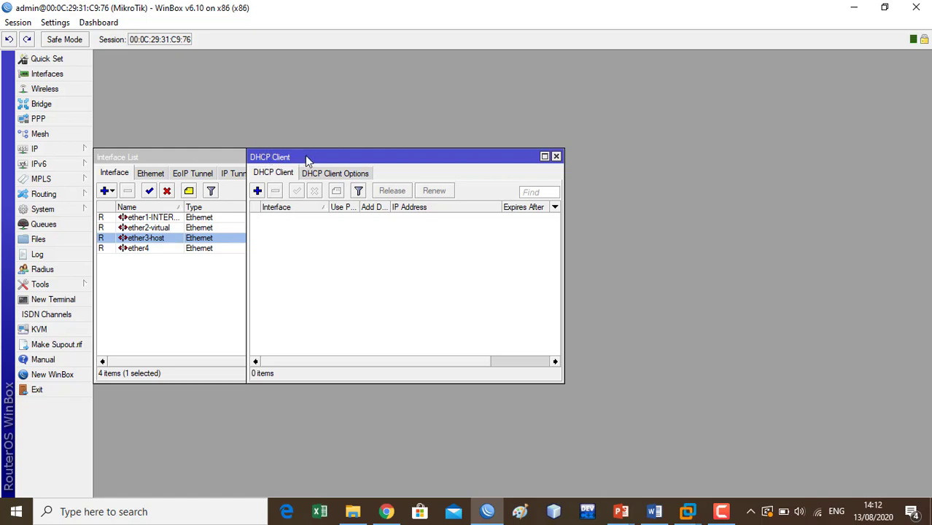
click(258, 194)
click(259, 193)
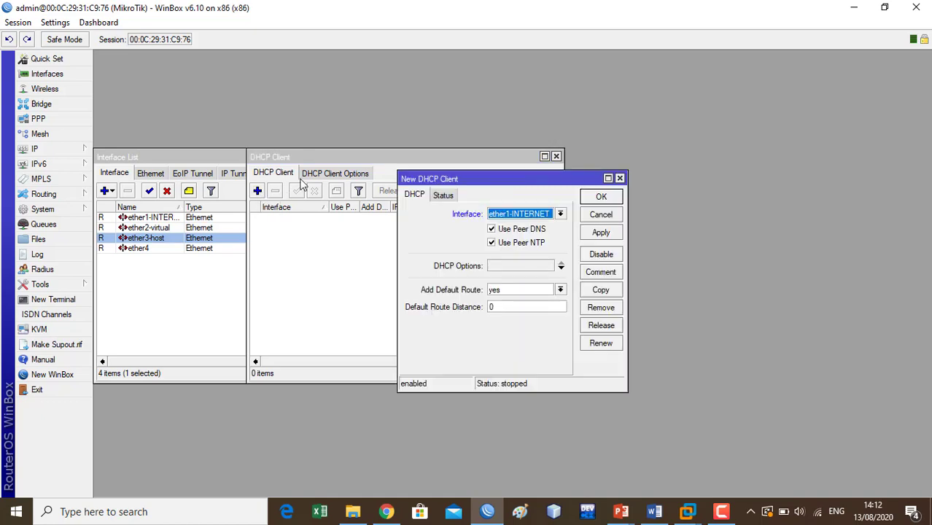
click(560, 215)
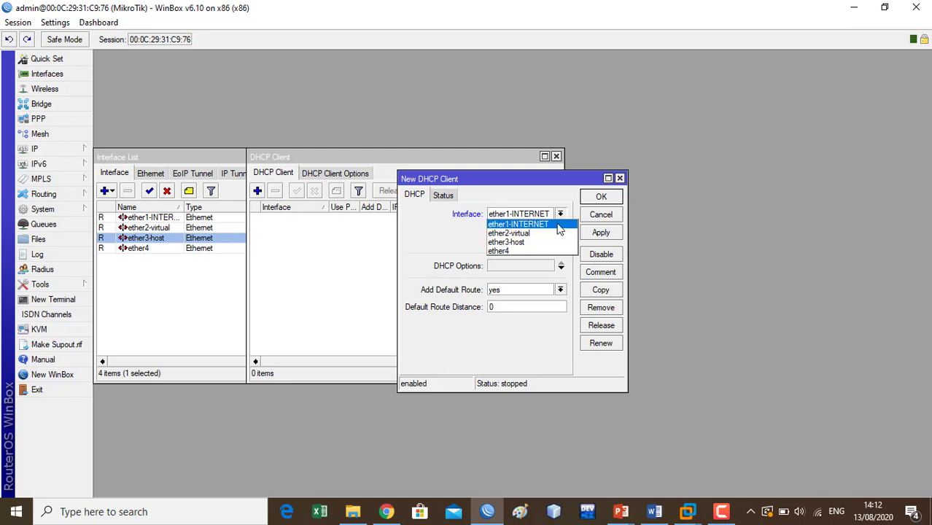
click(538, 228)
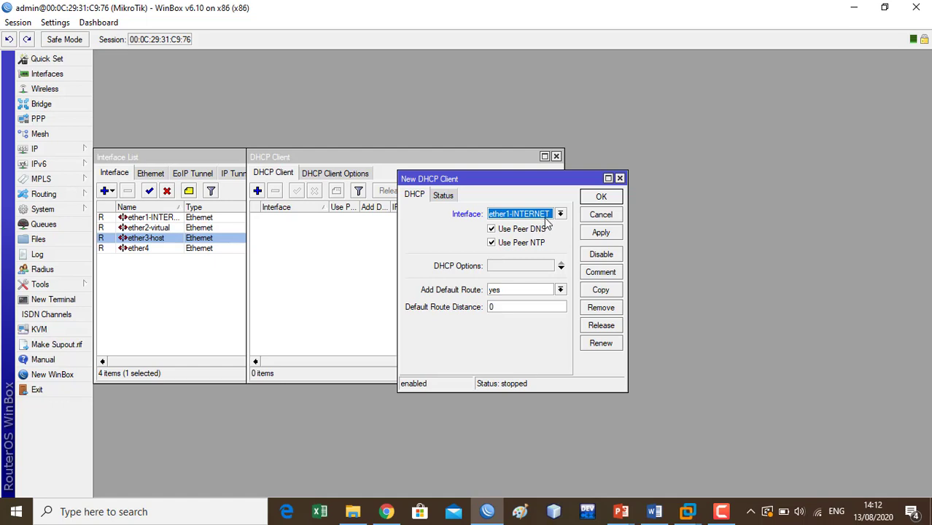
click(610, 238)
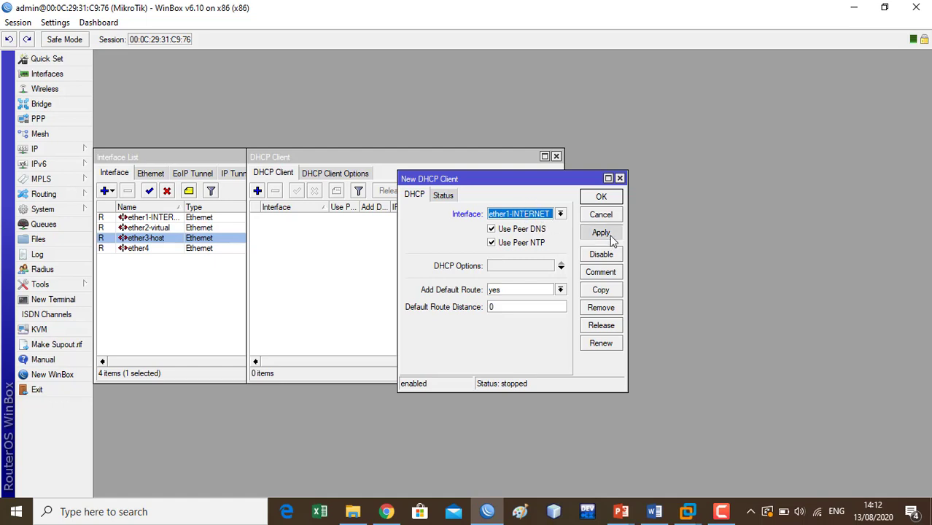
click(601, 198)
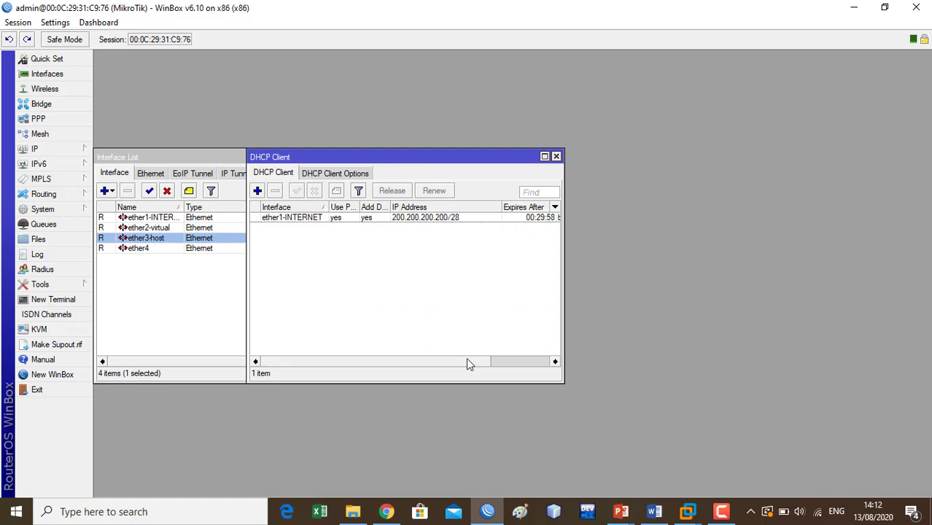
drag(470, 363, 506, 315)
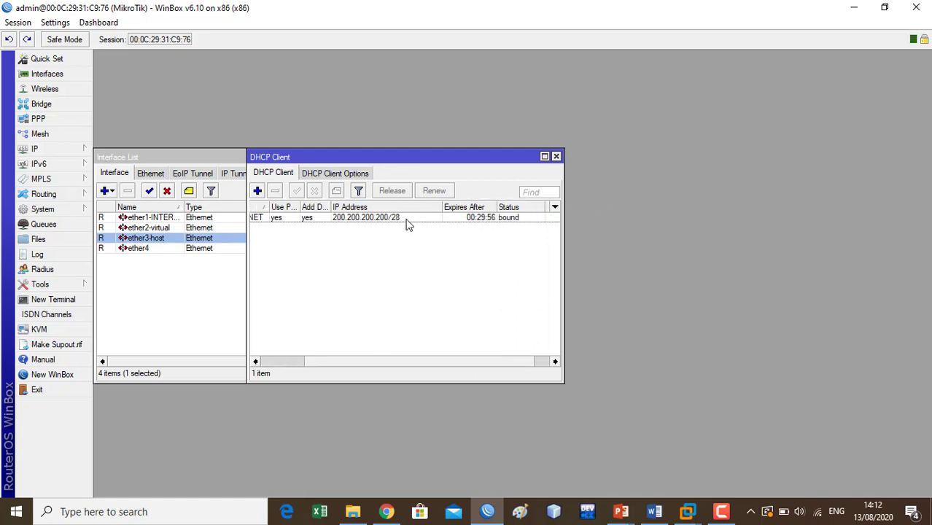
mouse_move(409, 224)
Step: Switch to the MikroTik v6.10 machine in VMware and examine the VMnet8 NAT network in the Virtual Network Editor
mouse_move(688, 518)
mouse_move(808, 434)
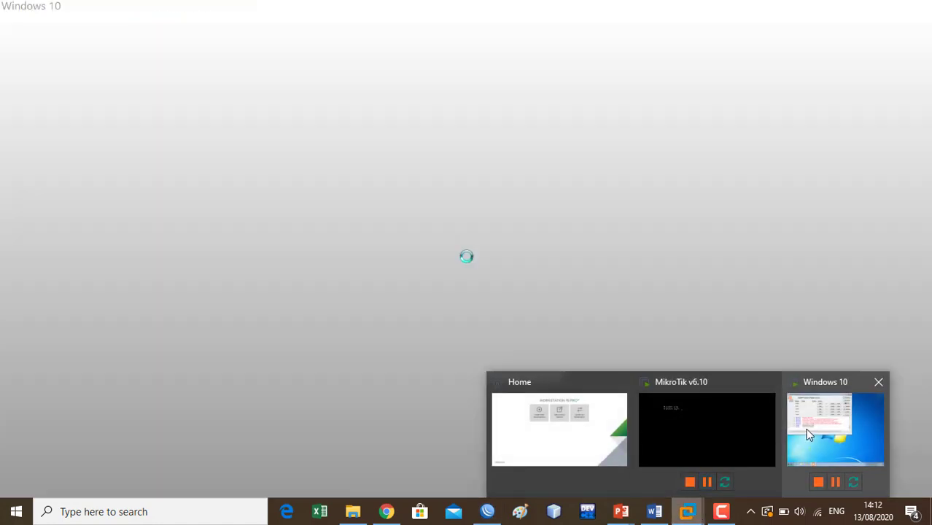
click(729, 431)
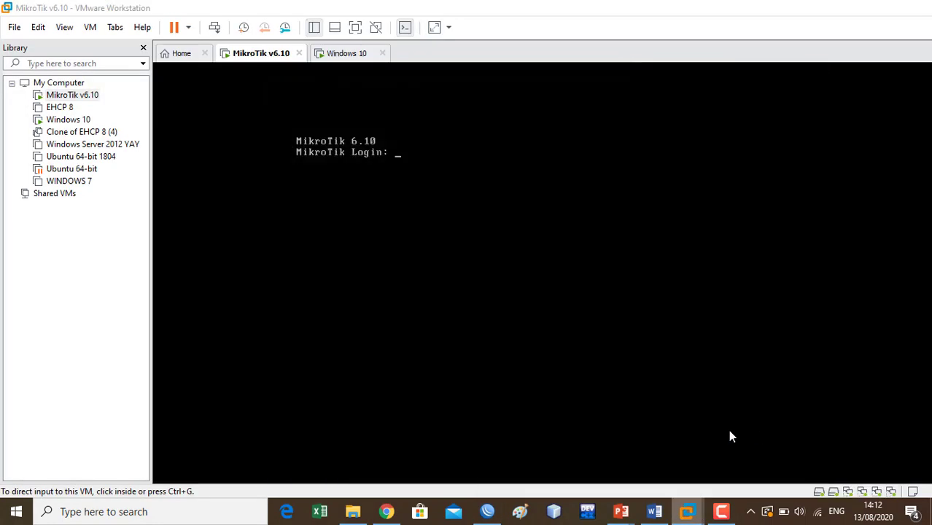
click(38, 28)
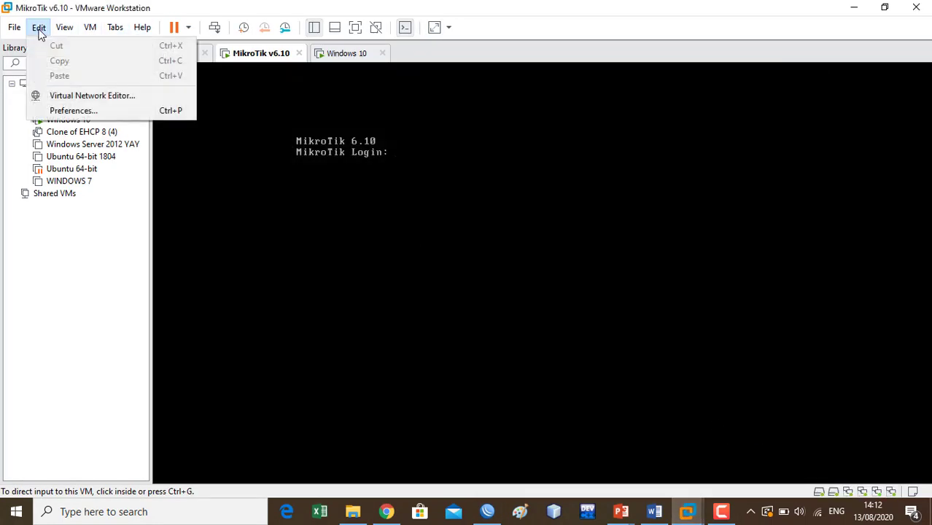
click(71, 96)
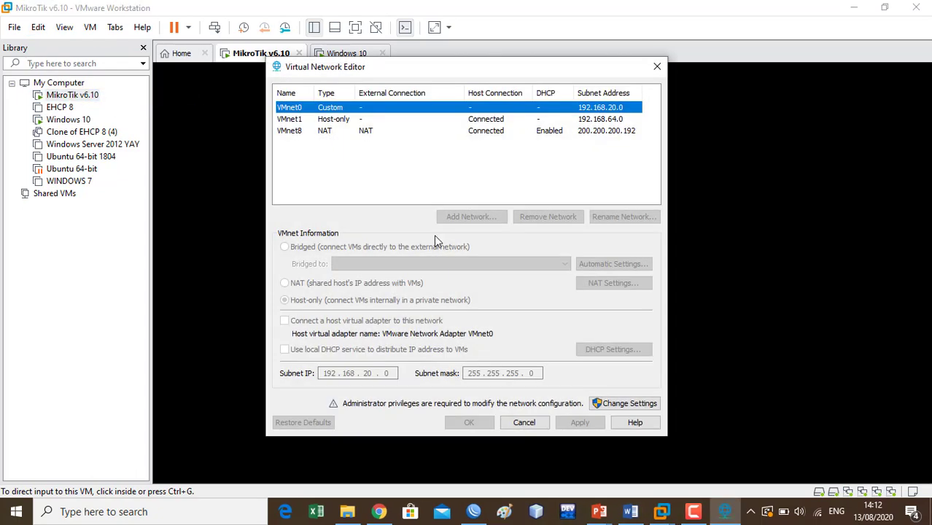
click(325, 134)
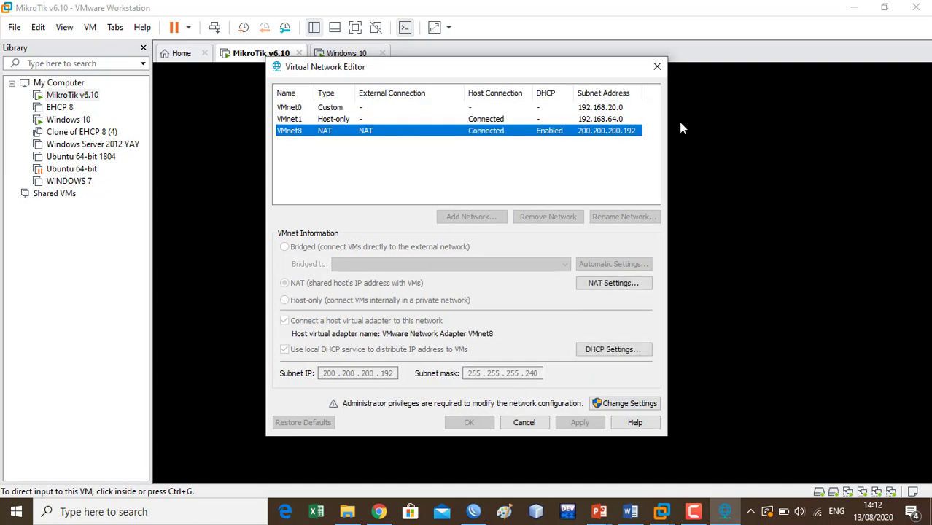
click(657, 67)
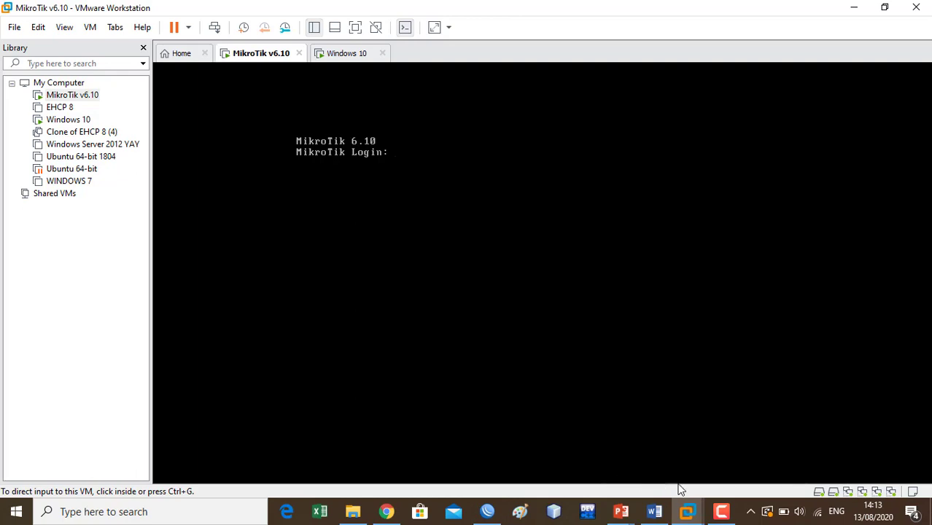
Step: Try the custom network VMnet8 (NAT) on the MikroTik machine's first network adapter, switch back to NAT and cancel the settings
click(848, 492)
click(487, 512)
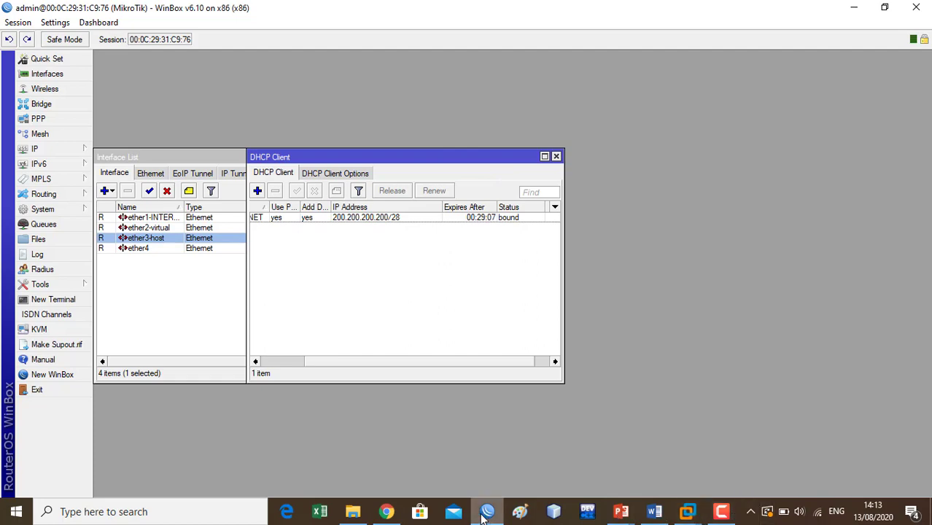
click(687, 511)
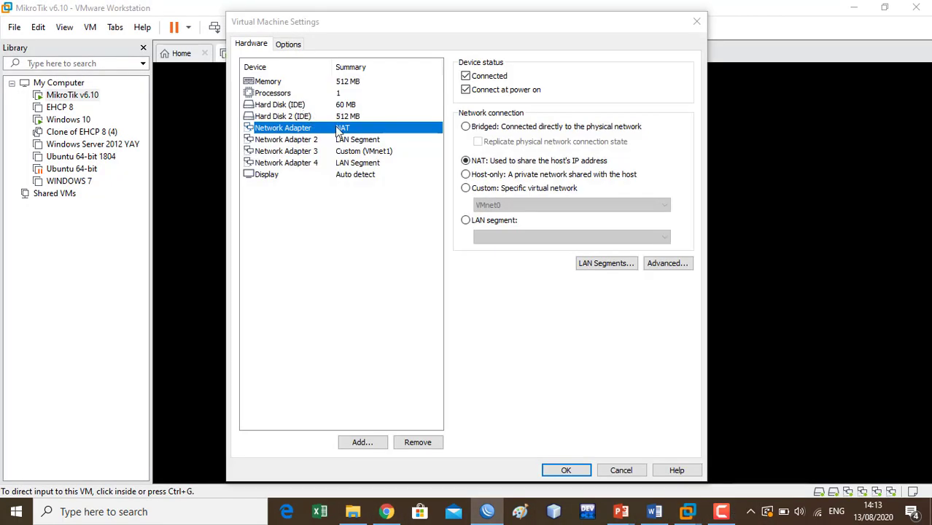
click(480, 190)
click(496, 206)
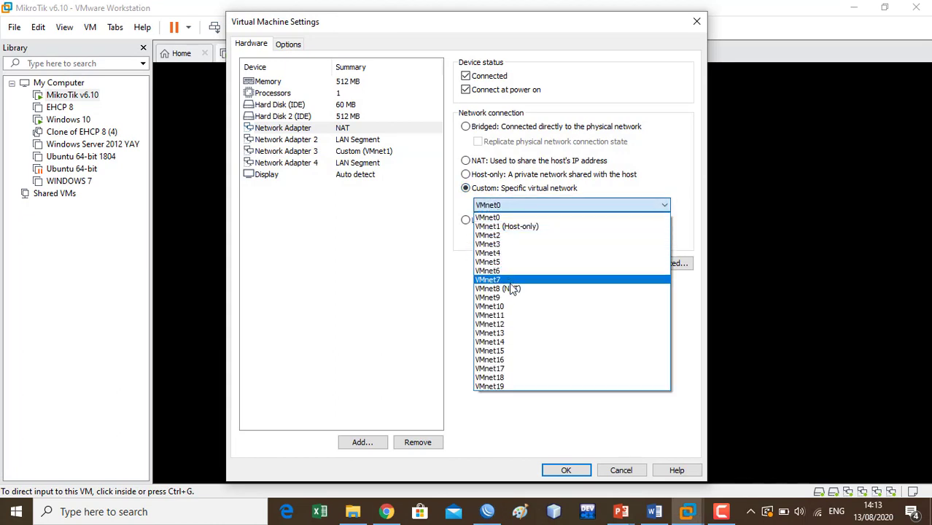
click(511, 289)
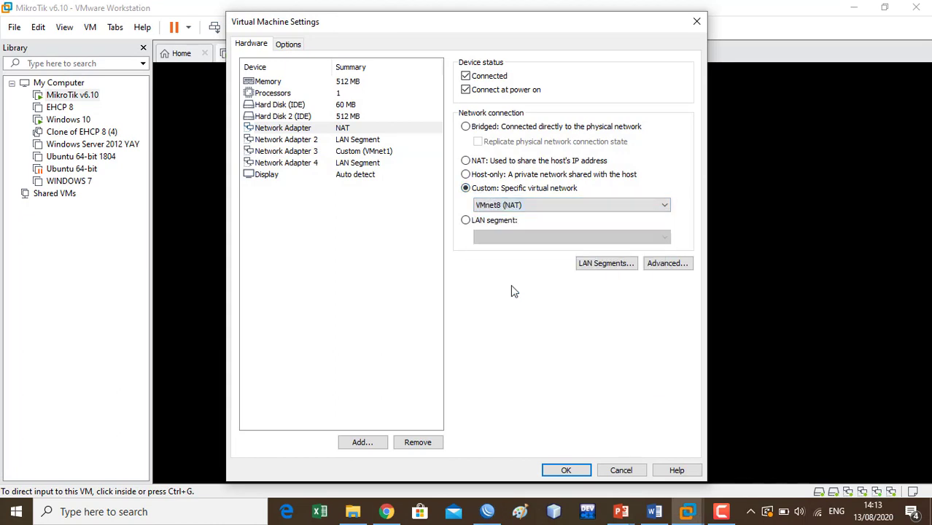
click(490, 167)
click(488, 190)
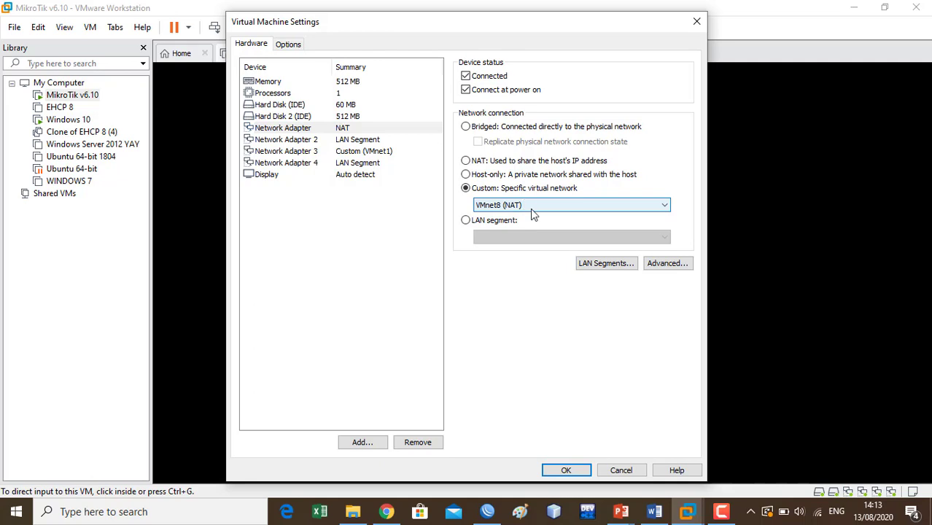
click(514, 164)
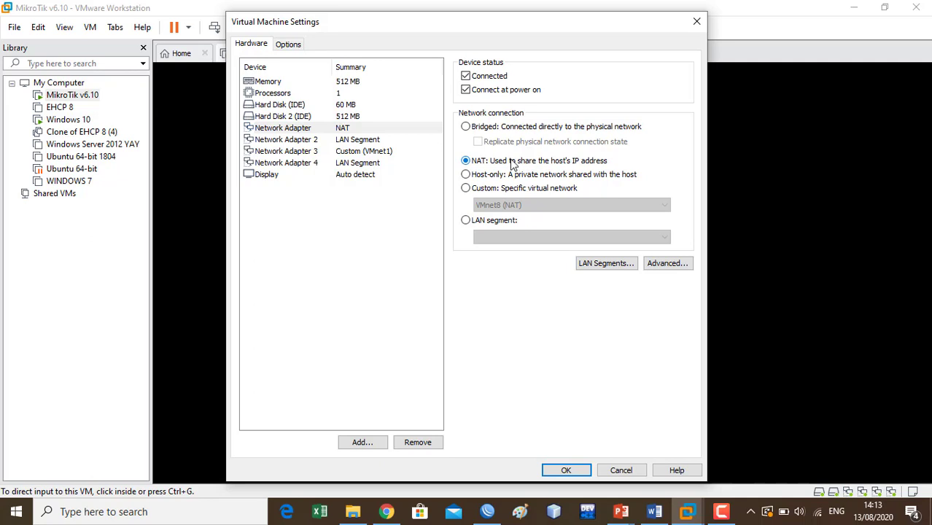
click(621, 471)
Step: Check the DHCP client's address in WinBox against the Jaringan Internet requirement in the Word assignment
click(487, 511)
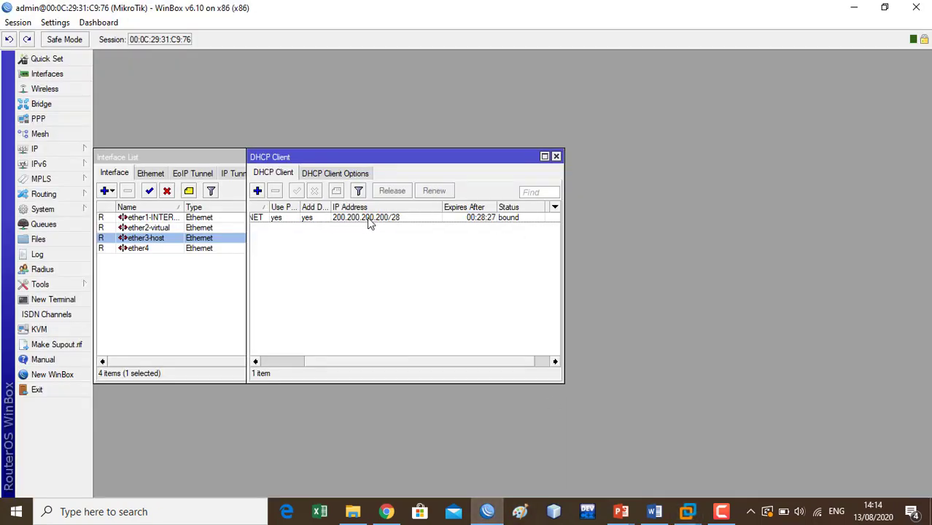
click(655, 513)
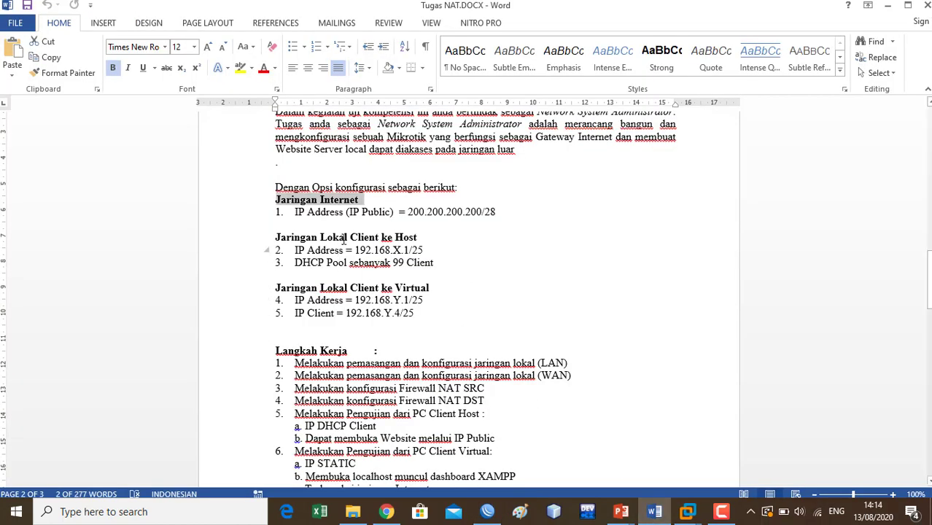
Step: Compare the assignment's public IP with WinBox, switch to VMware's MikroTik v6.10 machine and select VMnet8 in the Virtual Network Editor with administrator rights
drag(408, 212, 496, 212)
click(488, 512)
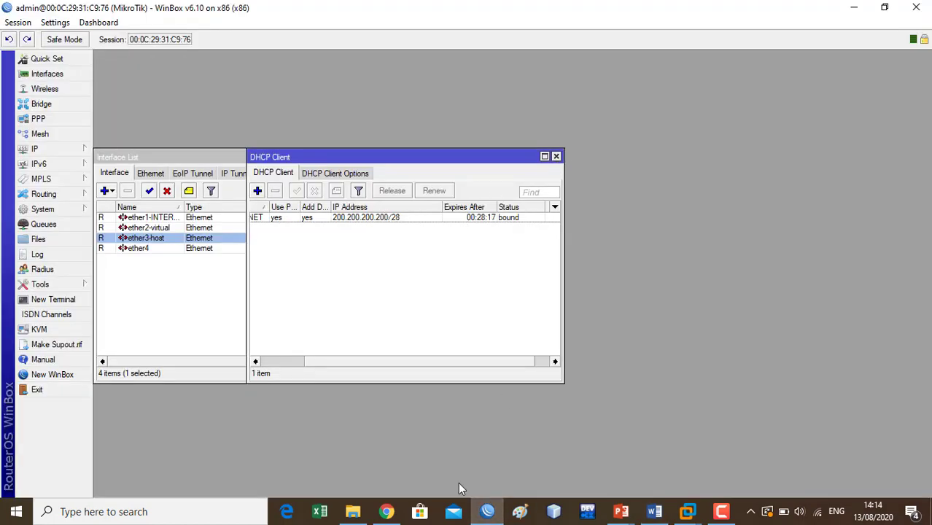
click(688, 512)
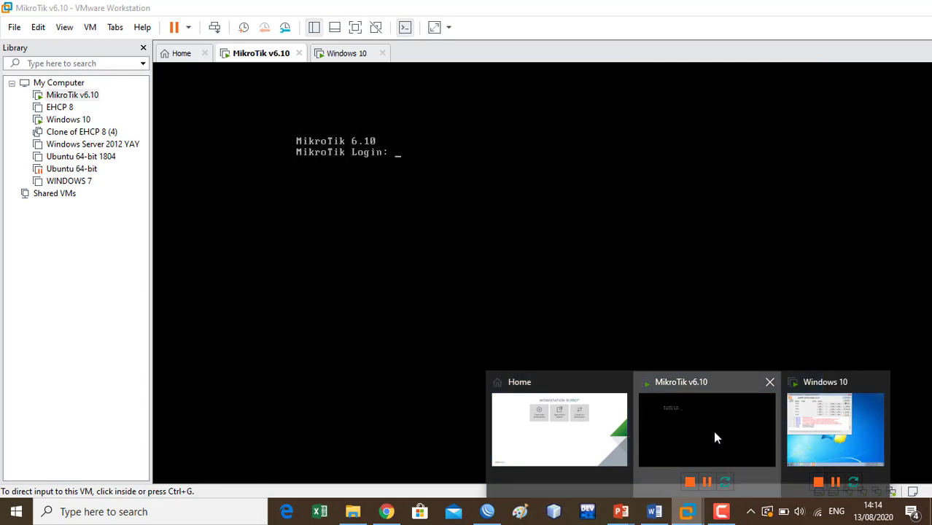
click(715, 436)
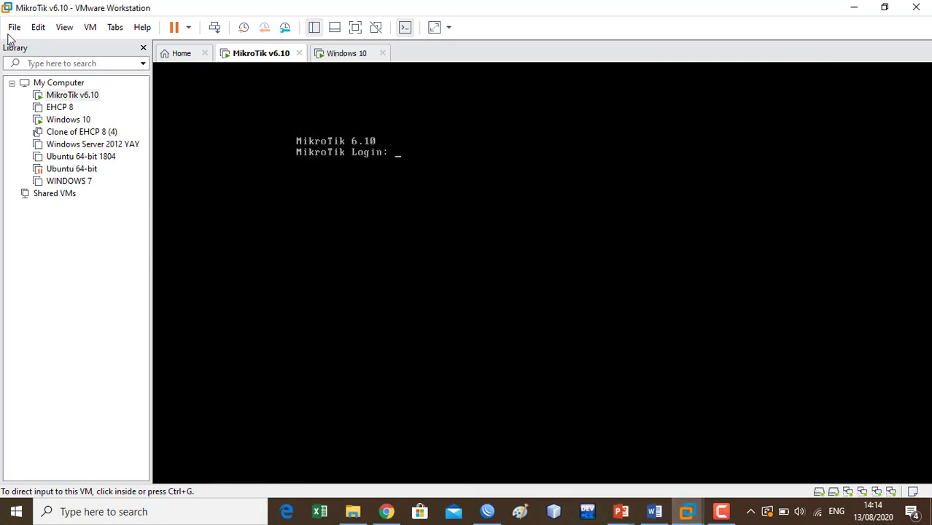
click(37, 27)
click(69, 96)
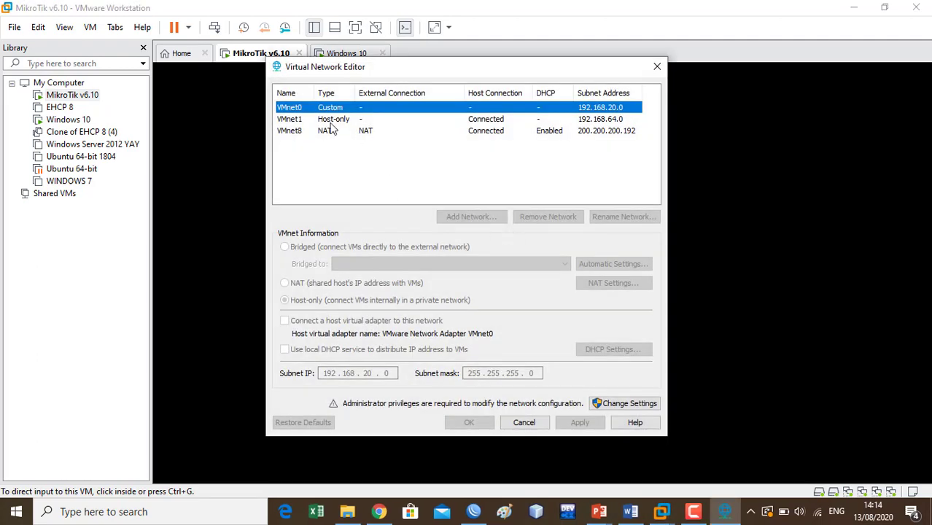
click(325, 128)
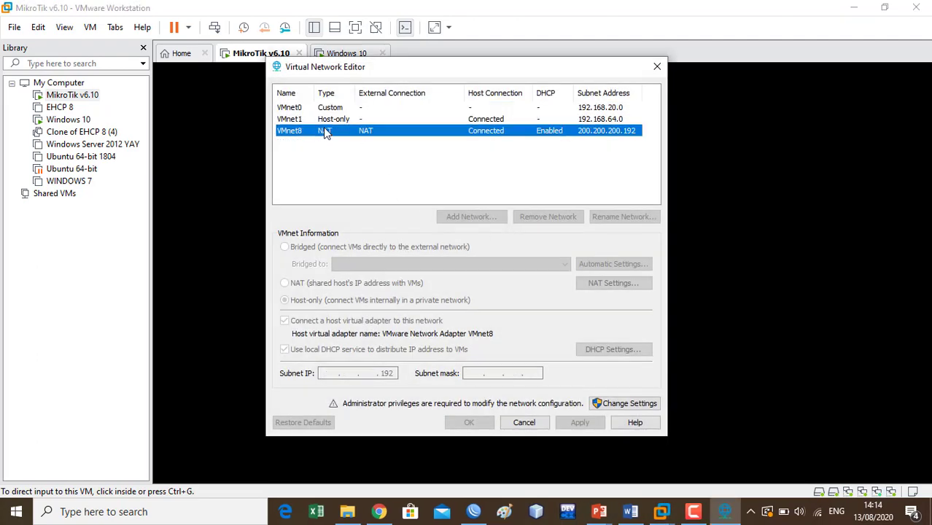
click(649, 403)
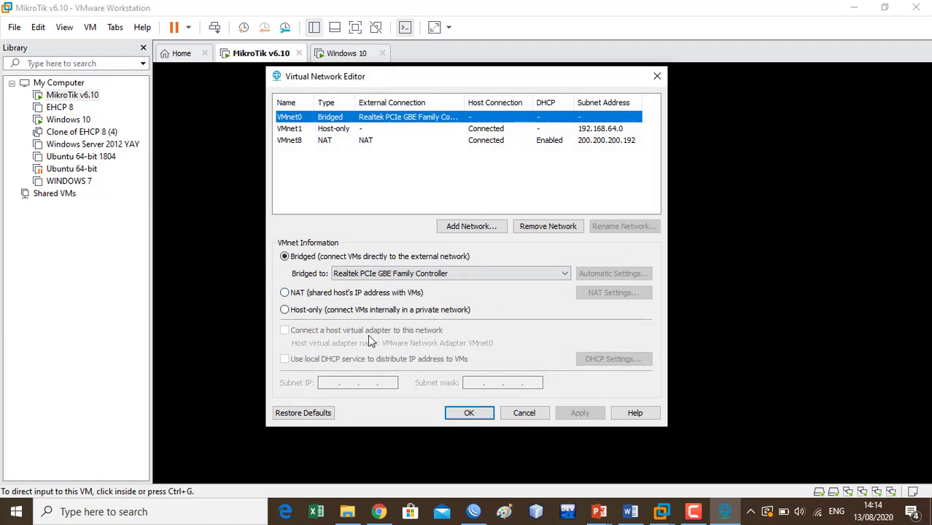
click(363, 140)
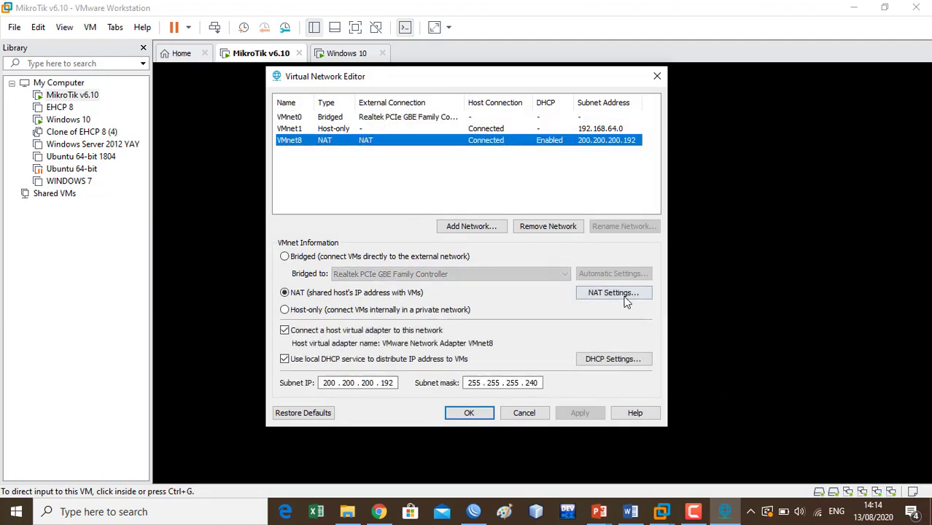
Step: Examine the NAT settings and DHCP address range of VMnet8, then cancel the Virtual Network Editor without changes
click(626, 294)
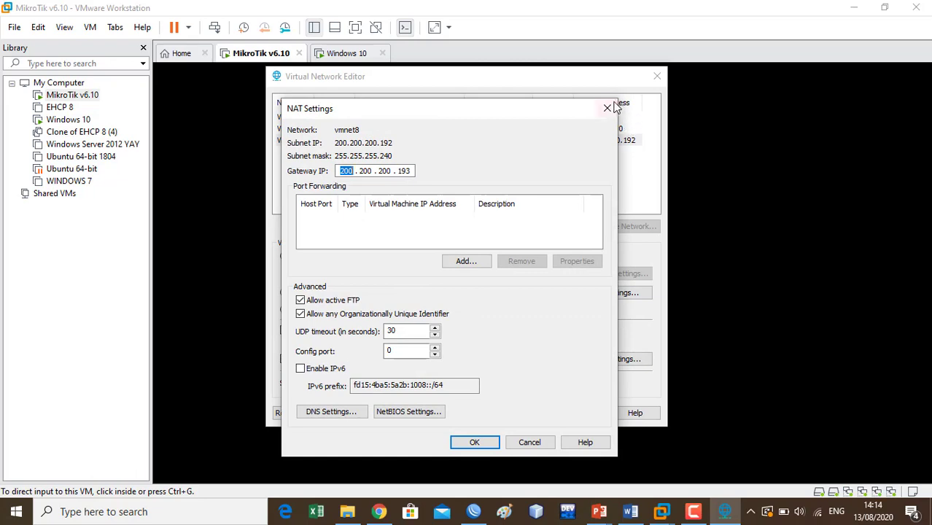
click(611, 108)
click(626, 363)
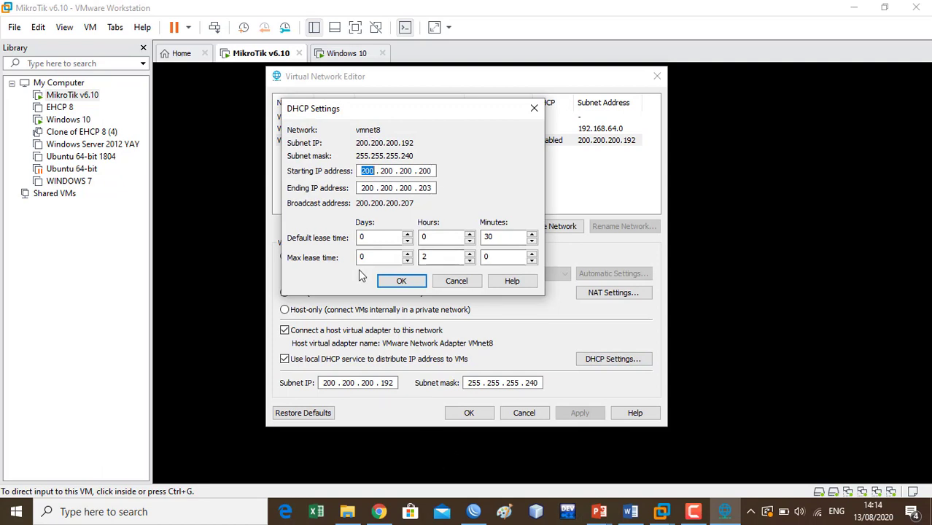
click(456, 281)
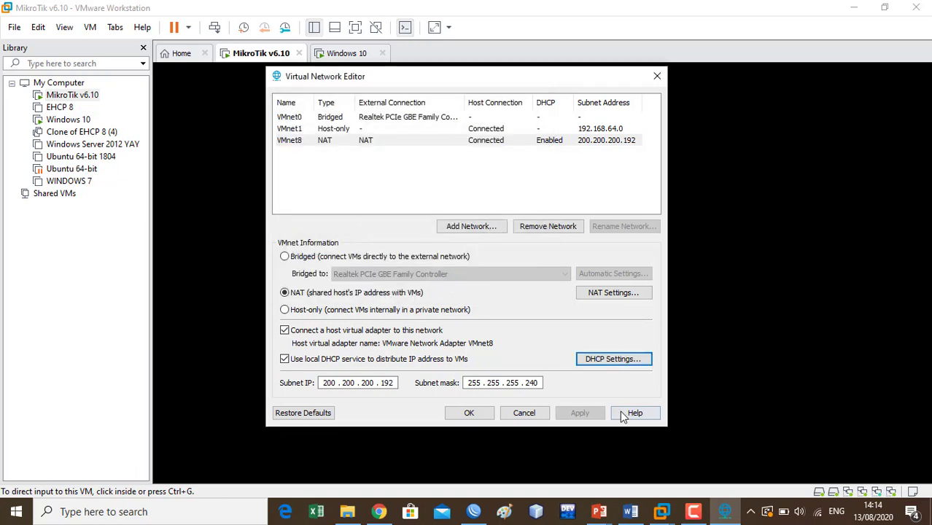
click(524, 413)
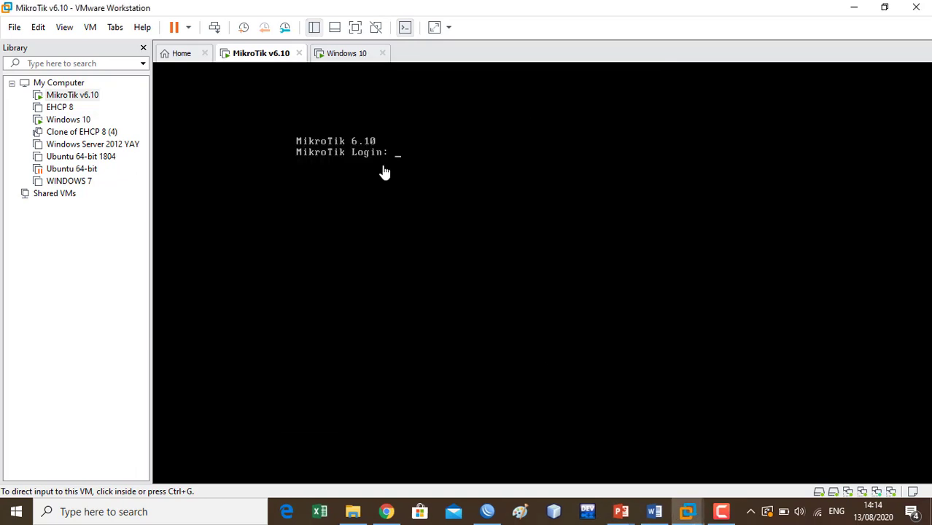
Step: Switch to WinBox, inspect the ether1-INTERNET DHCP client entry, and return to the public IP requirement in the Word assignment
click(487, 511)
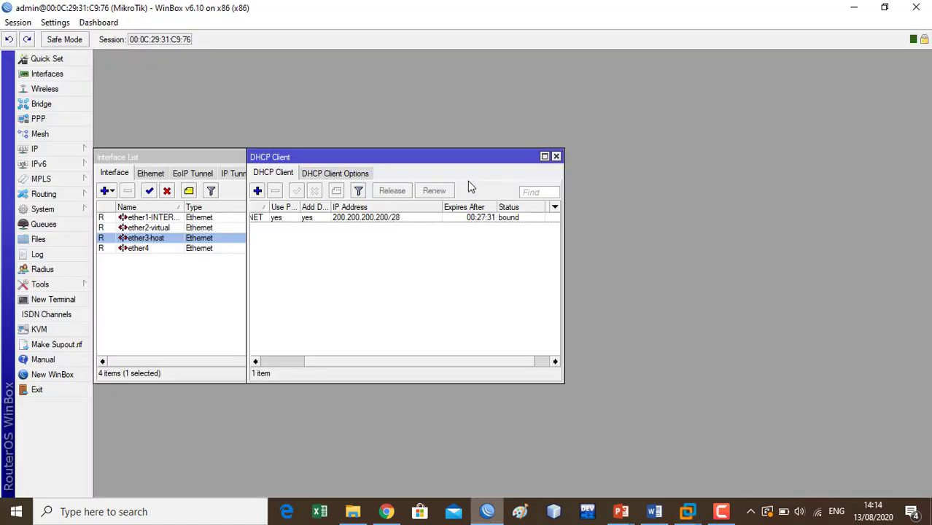
click(383, 218)
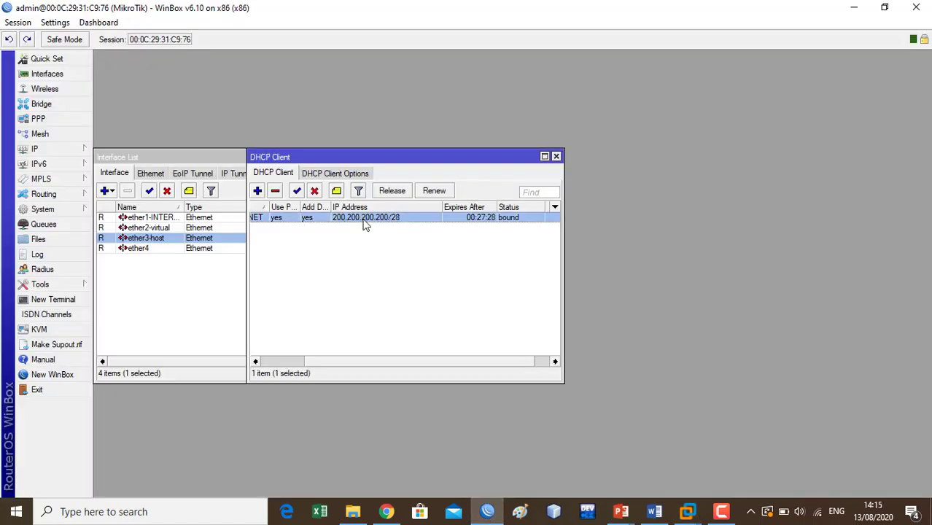
mouse_move(392, 219)
mouse_move(654, 511)
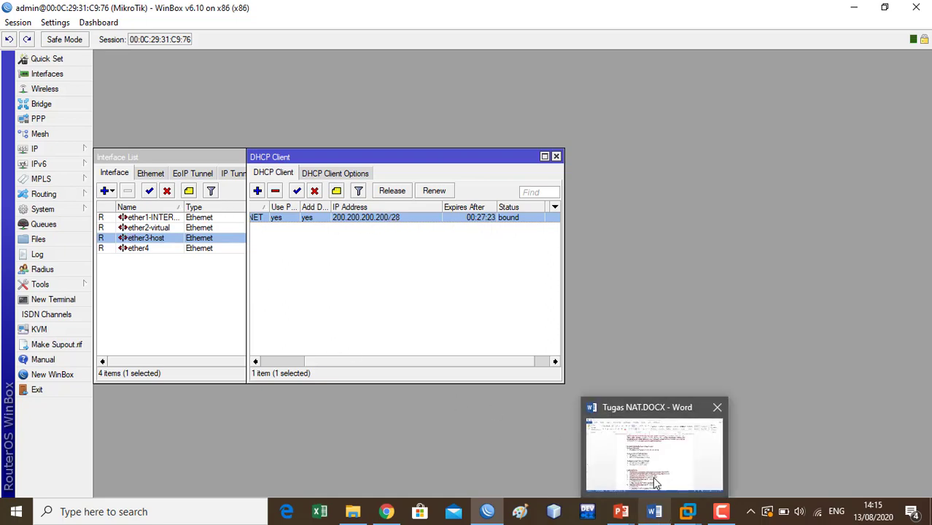
click(653, 477)
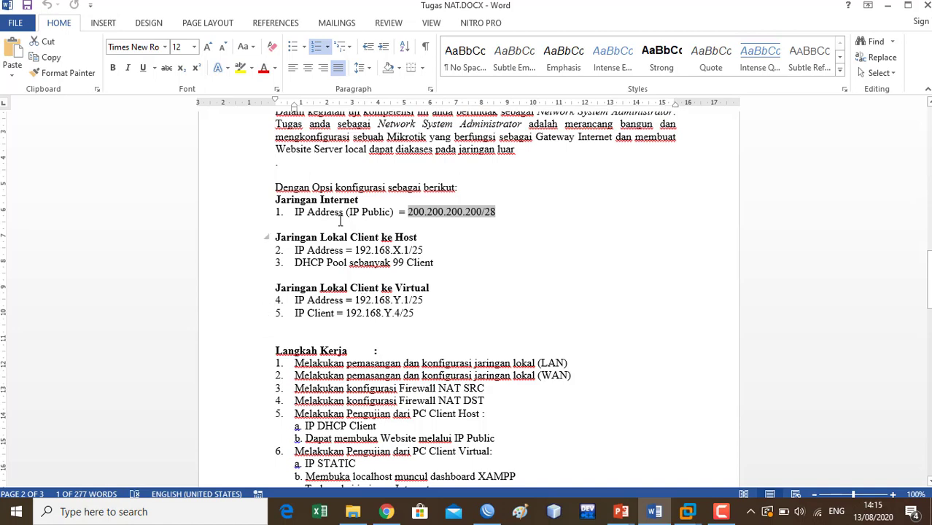
Step: In the Jaringan Lokal Client ke Host section, replace X so the IP address reads 192.168.1.1/25
click(423, 243)
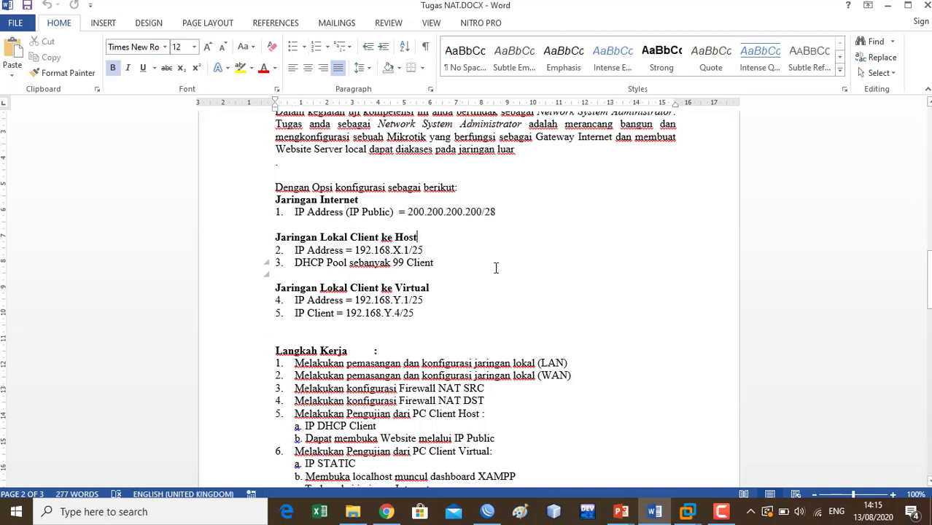
mouse_move(930, 283)
mouse_down()
mouse_move(930, 311)
mouse_move(930, 273)
mouse_move(930, 287)
mouse_up()
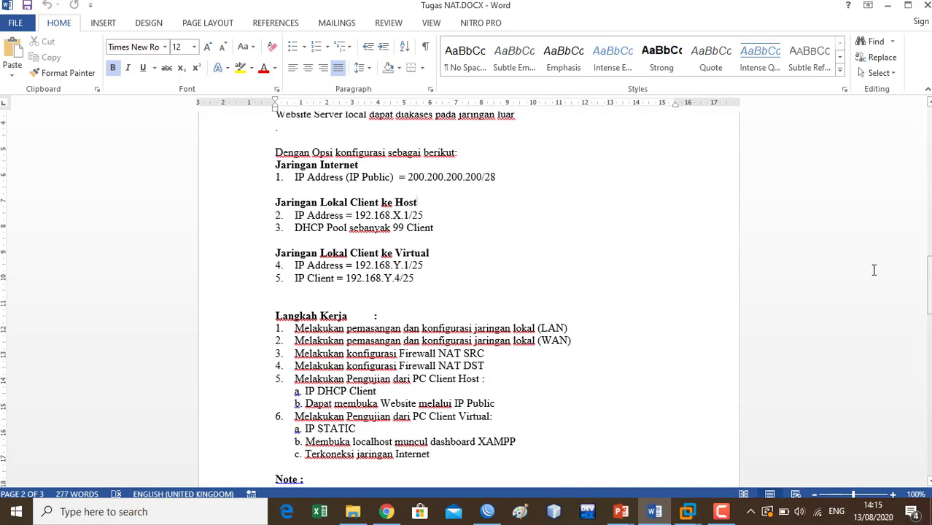
click(401, 215)
key(BackSpace)
text(1)
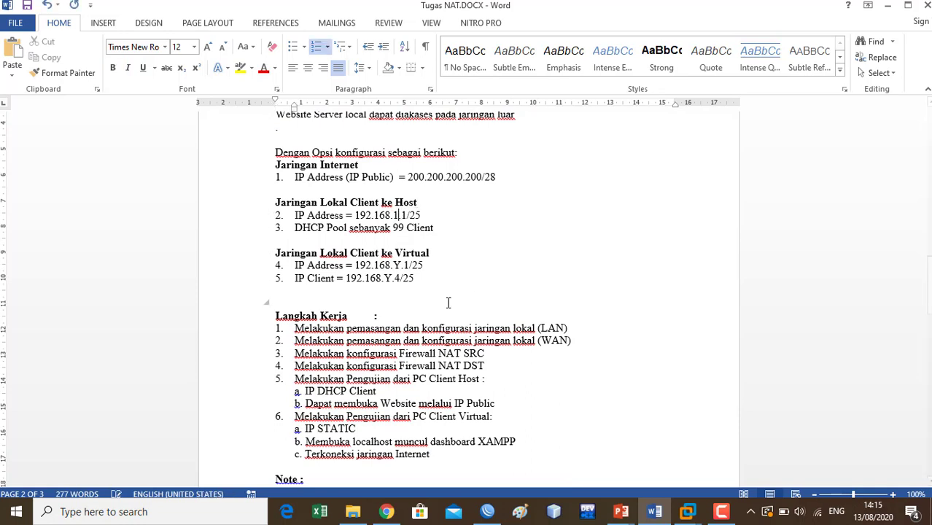
Step: In the Jaringan Lokal Client ke Virtual section, set the IP address to 192.168.101.1/25 and the client IP to 192.168.101.4/25, and check the numbering note
click(401, 264)
key(BackSpace)
text(101)
click(392, 278)
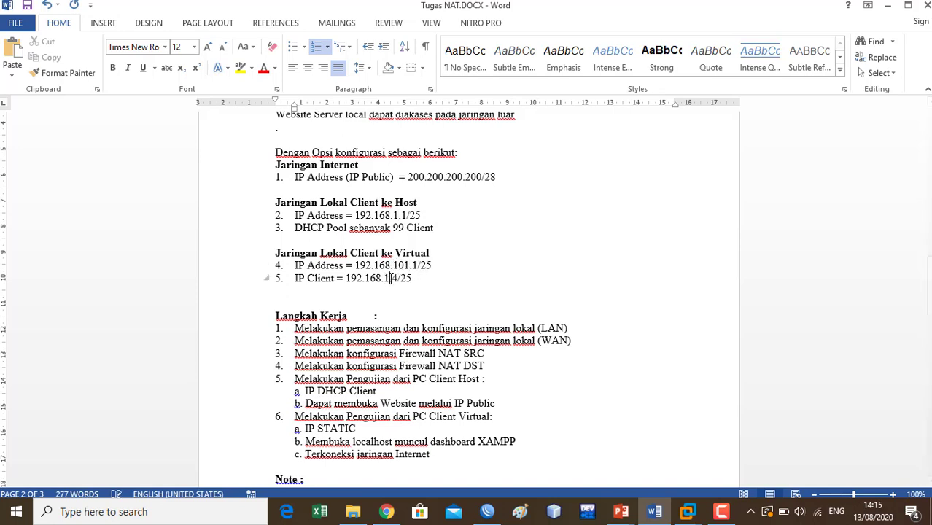
key(BackSpace)
text(101)
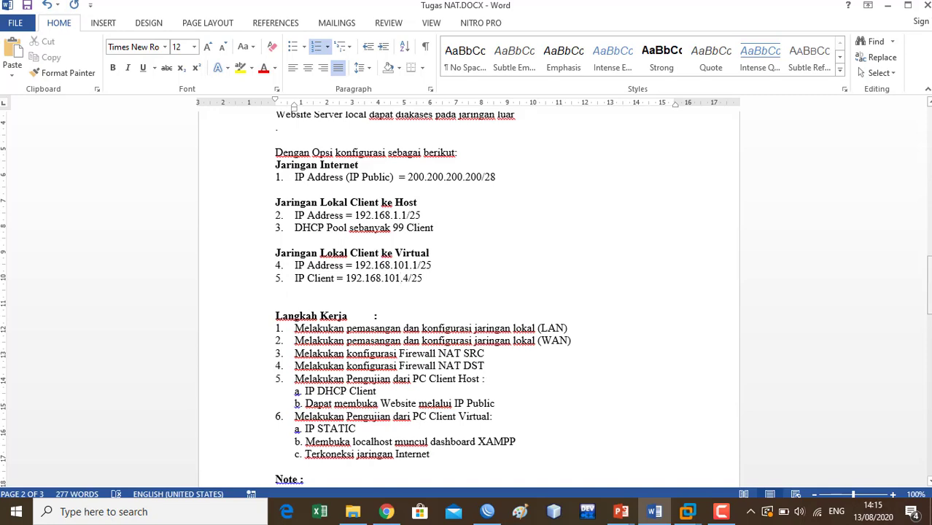
scroll(533, 196, down, 10)
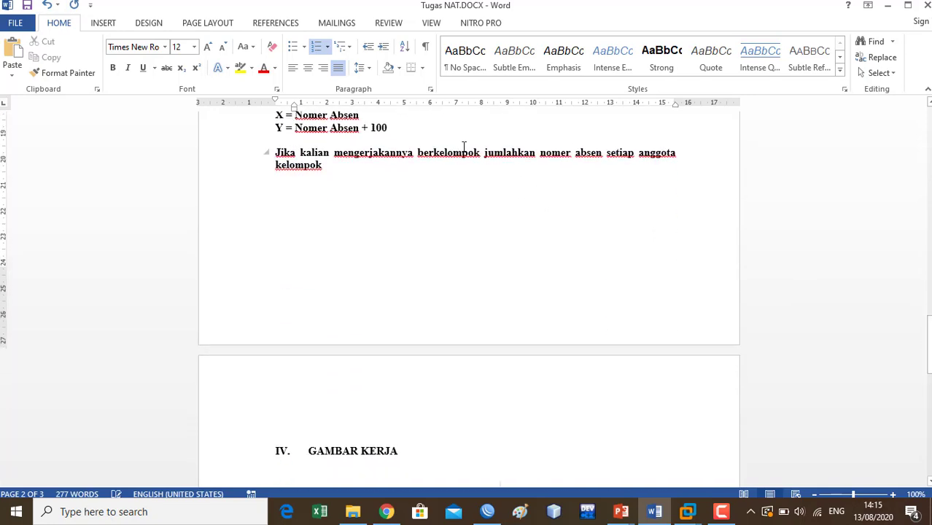
drag(929, 345, 929, 292)
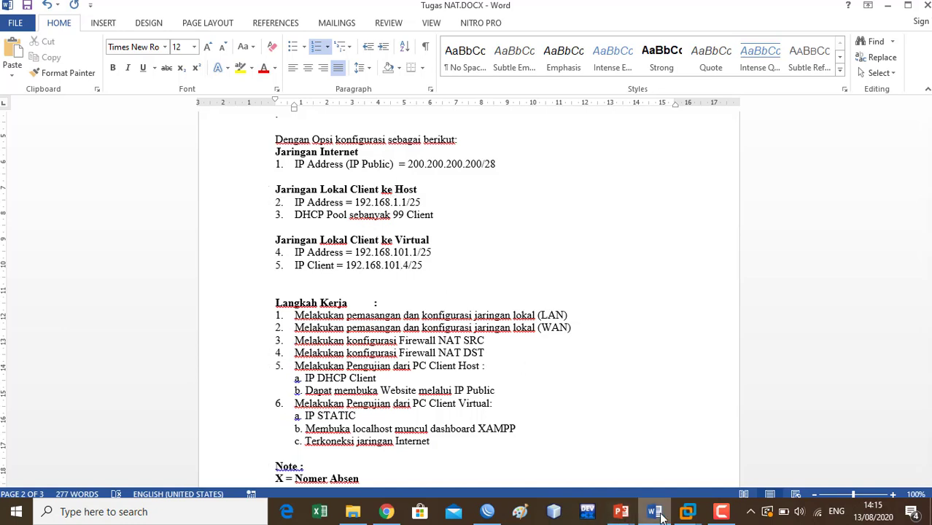
Step: Switch to WinBox and start a new IP address entry with 192.168.1.1 on interface ether3-host
click(686, 514)
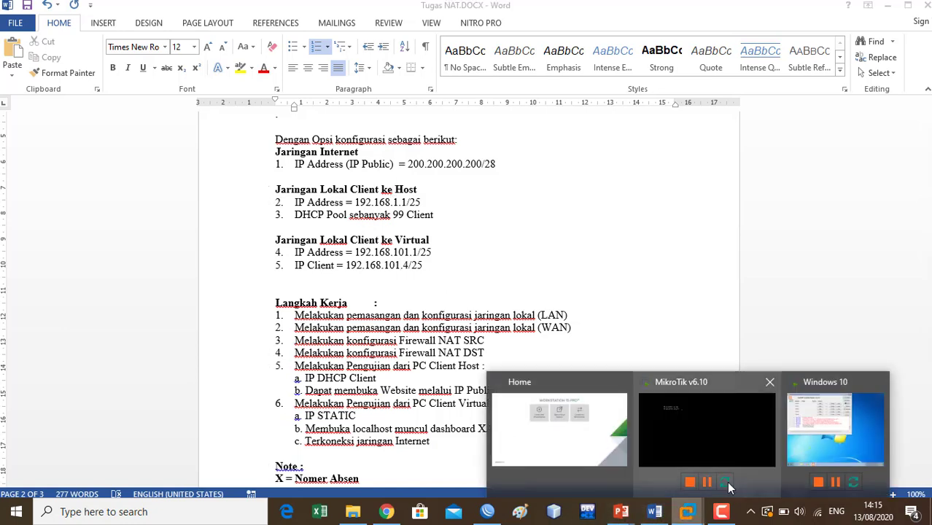
click(492, 508)
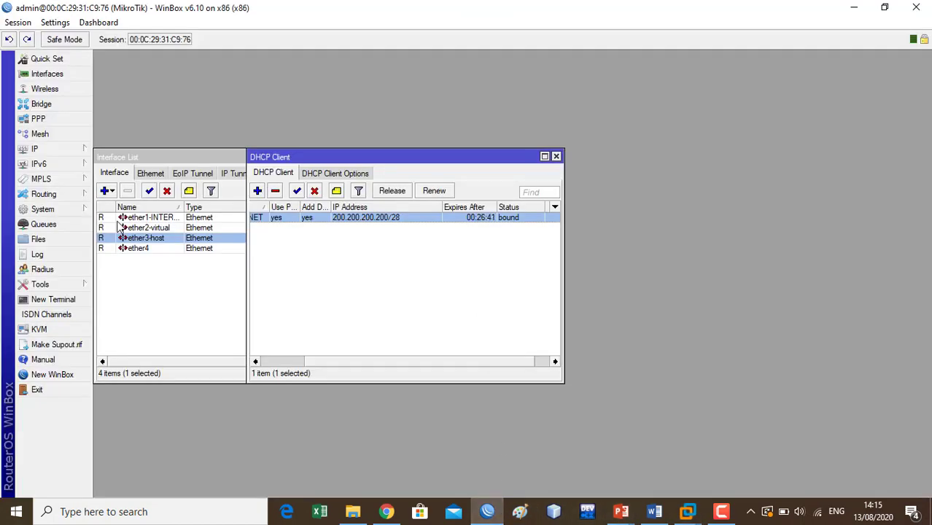
click(66, 149)
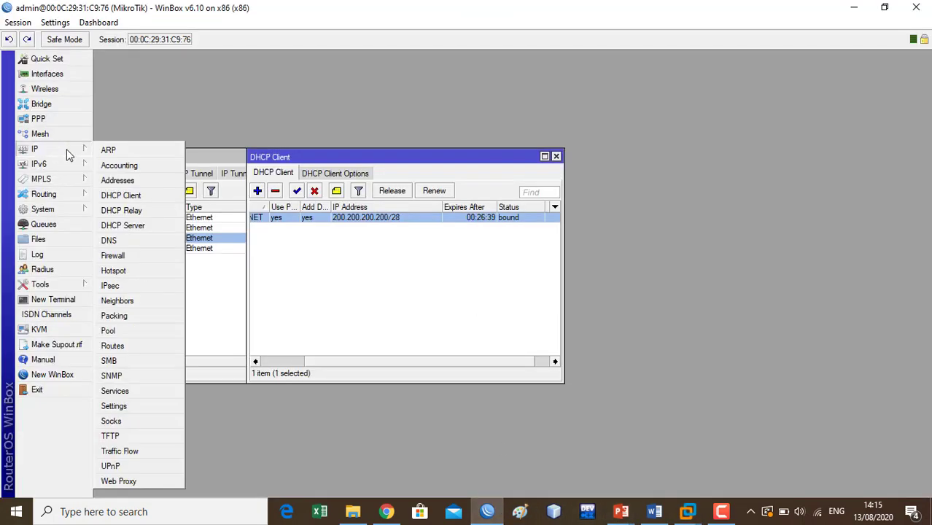
click(117, 180)
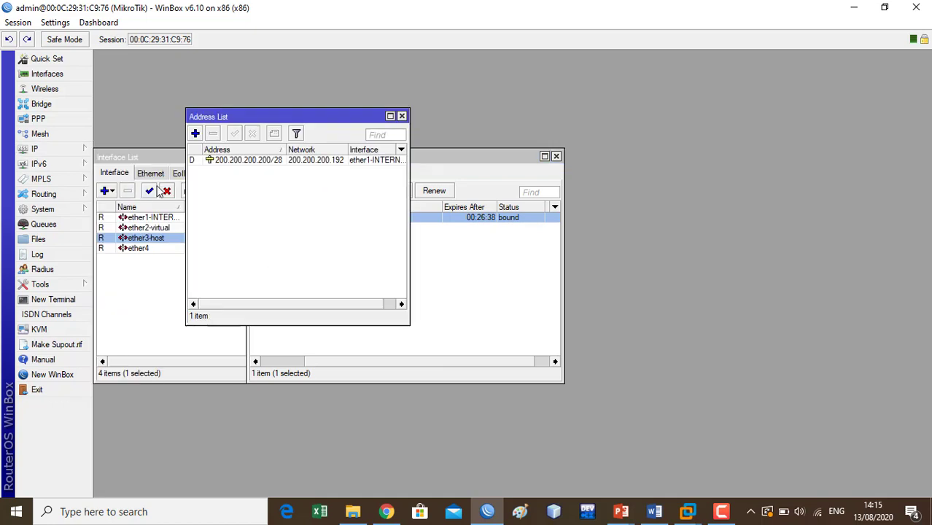
click(195, 134)
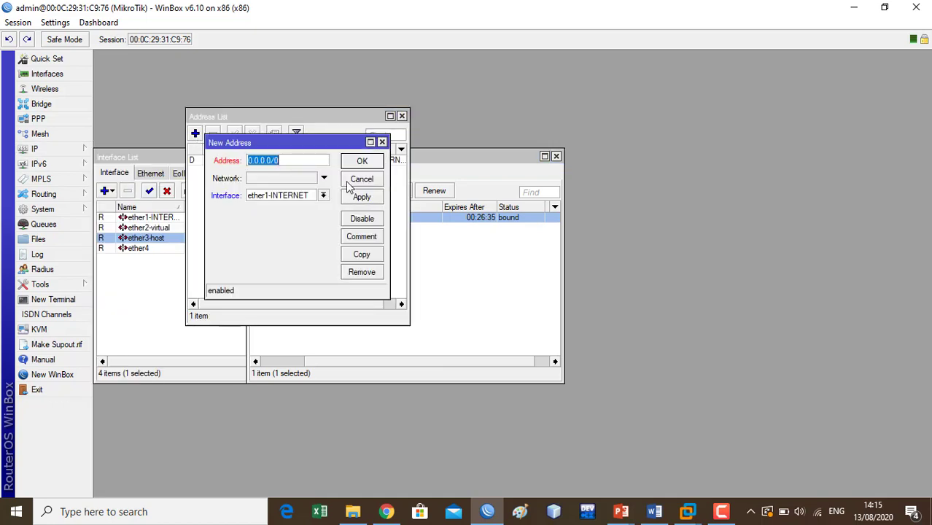
text(192.1681.1)
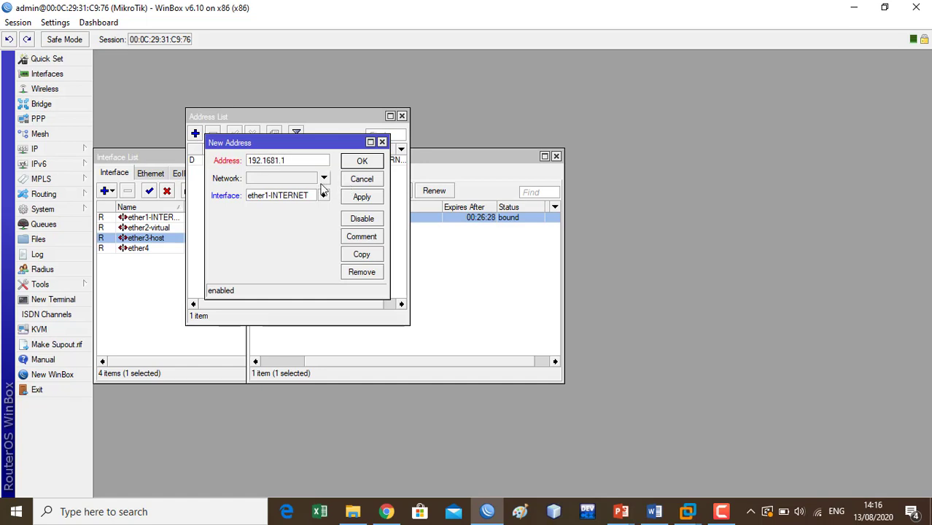
key(Left)
key(Left)
key(Left)
text(.)
click(323, 195)
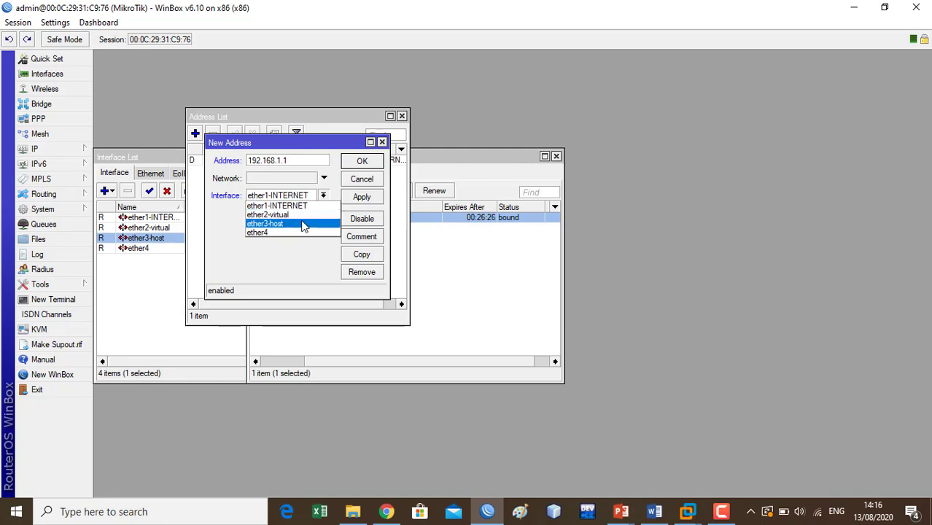
click(303, 224)
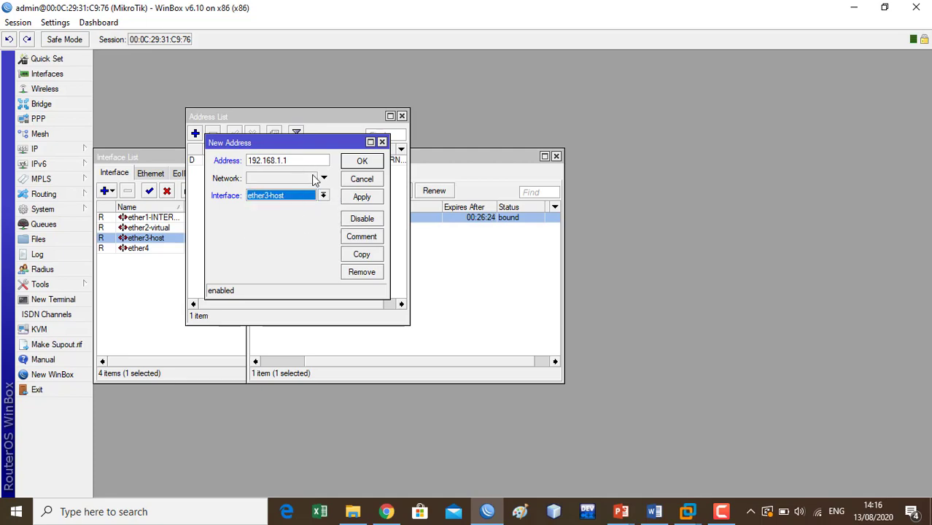
Step: Switch to the Word assignment and change the host network heading to "Jaringan Mikrotik ke Host"
click(654, 511)
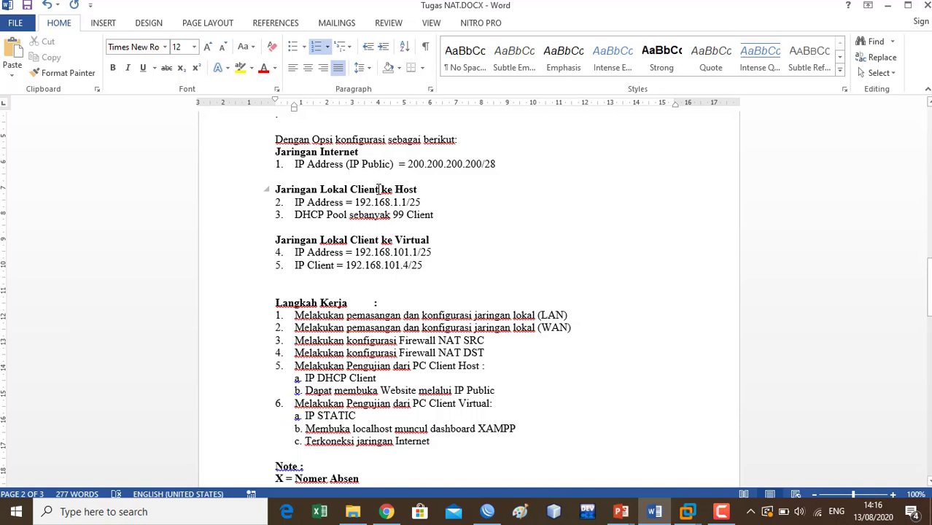
drag(379, 189, 320, 189)
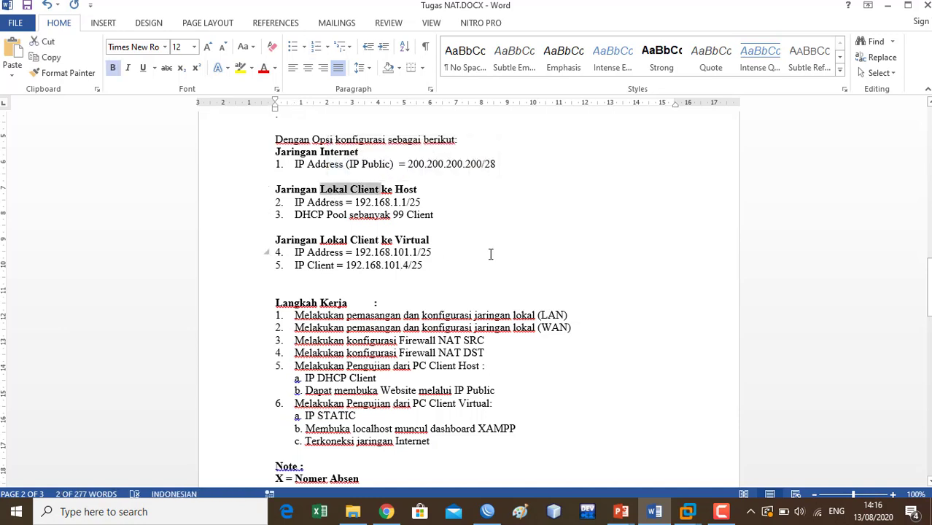
text(Mikrotik)
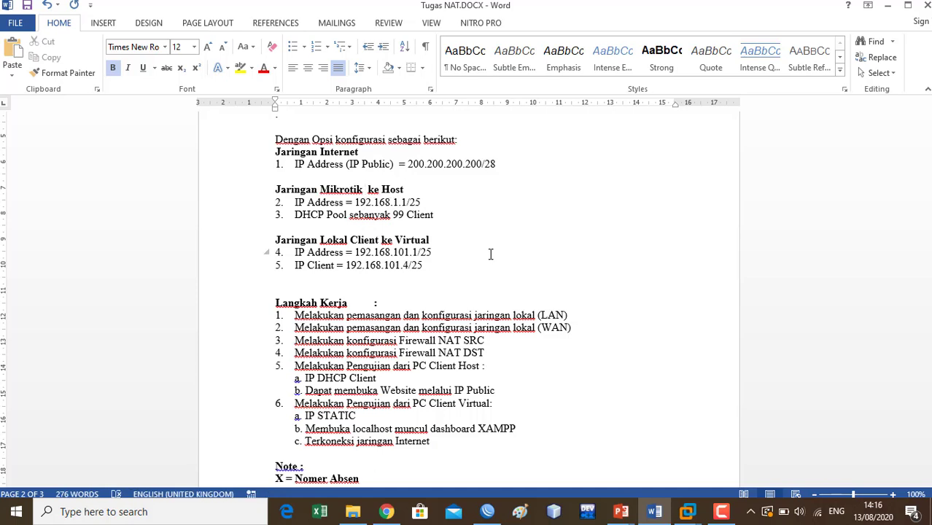
key(BackSpace)
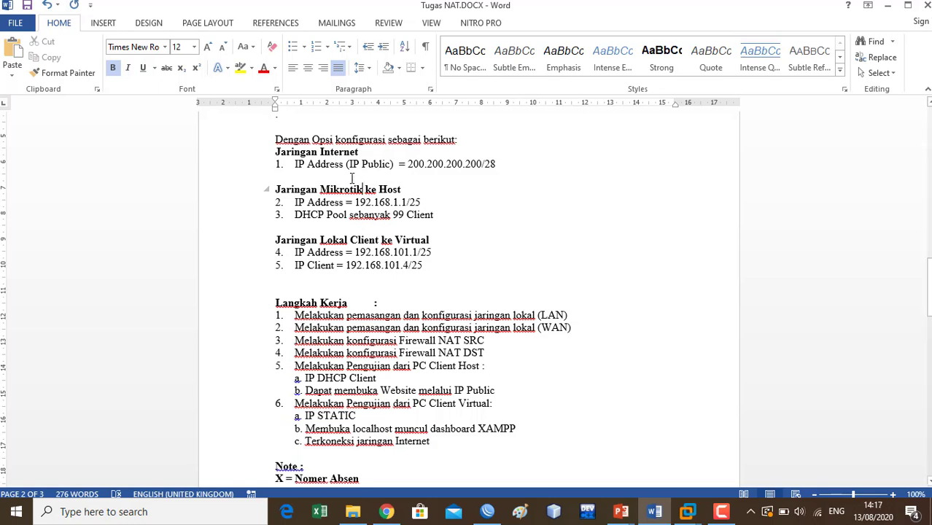
click(410, 202)
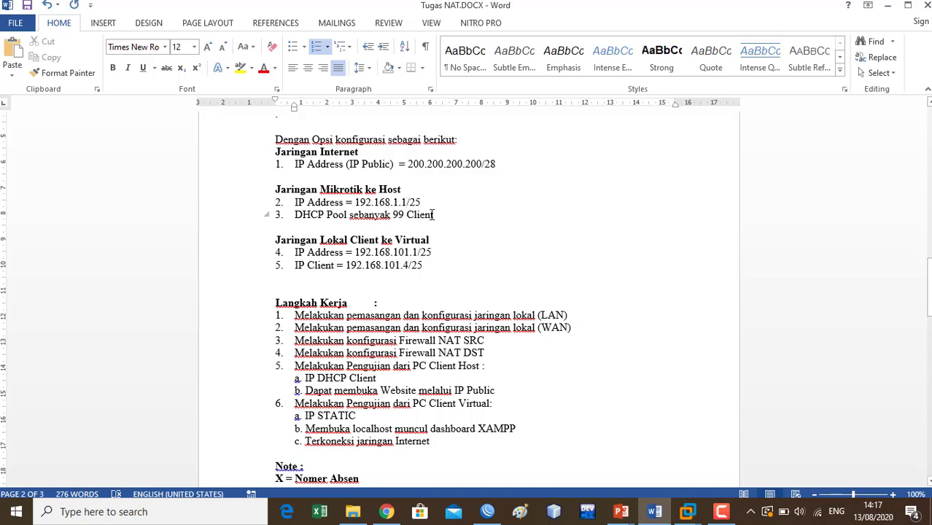
Step: Undo the last edits to the host network heading in the assignment
key(ctrl+z)
key(ctrl+z)
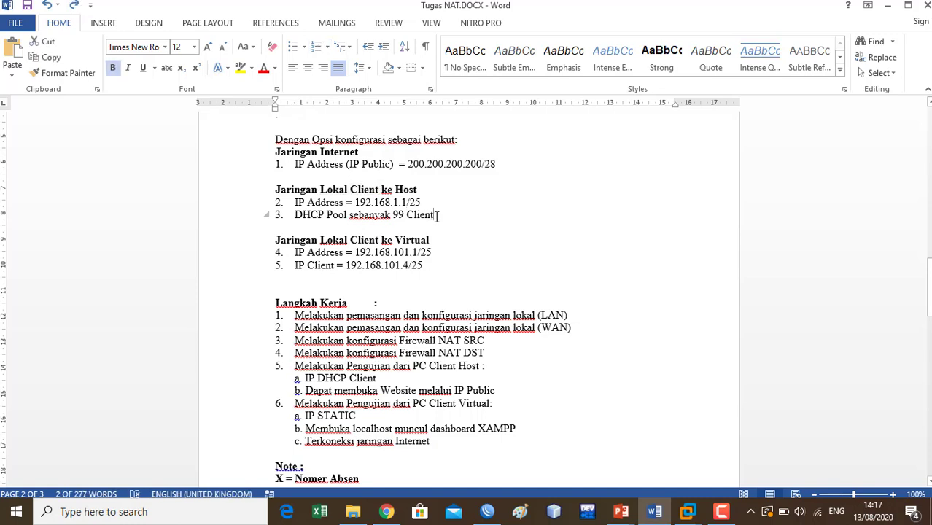
click(437, 215)
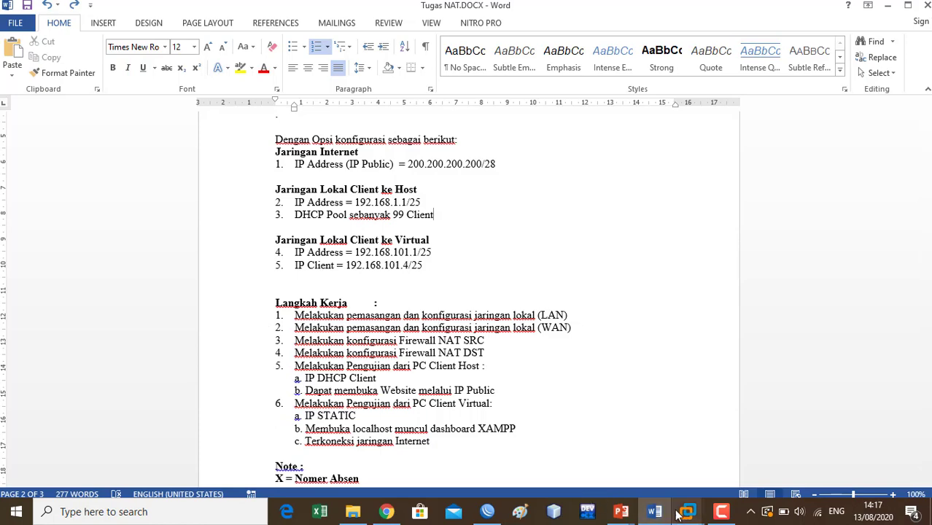
Step: Switch to WinBox and save the ether3-host IP address as 192.168.1.1/24
mouse_move(687, 512)
mouse_move(727, 448)
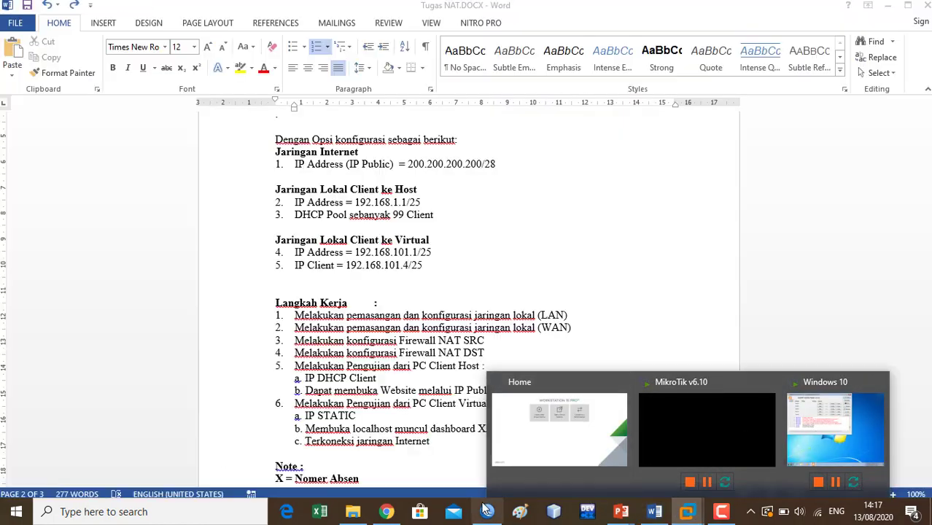
click(488, 511)
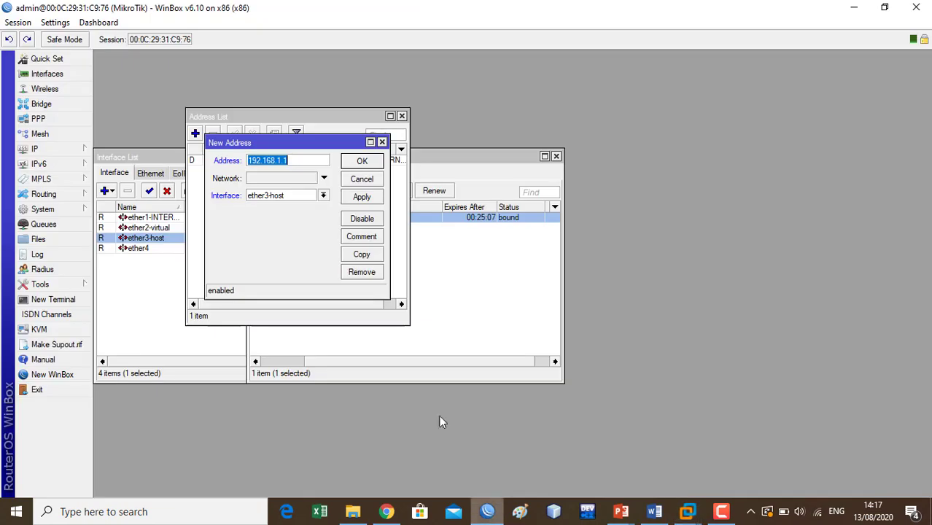
click(362, 197)
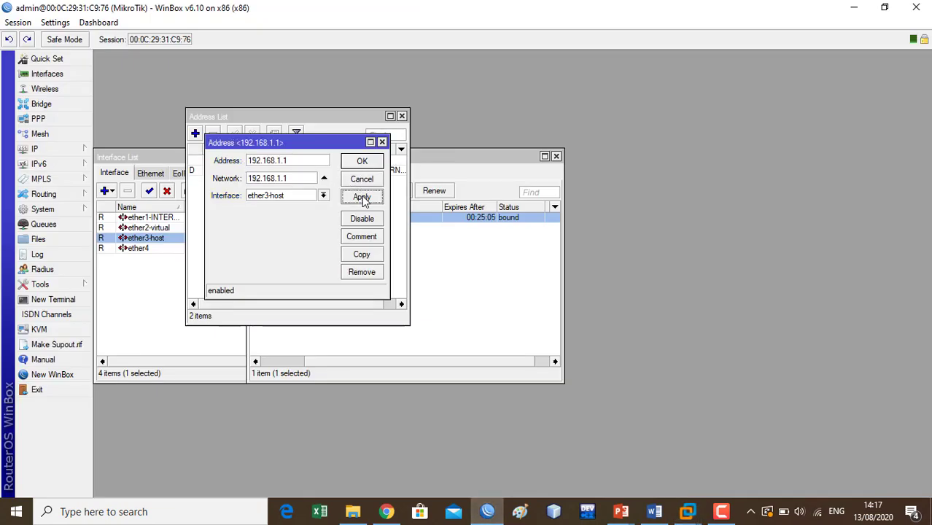
click(305, 158)
text(/24)
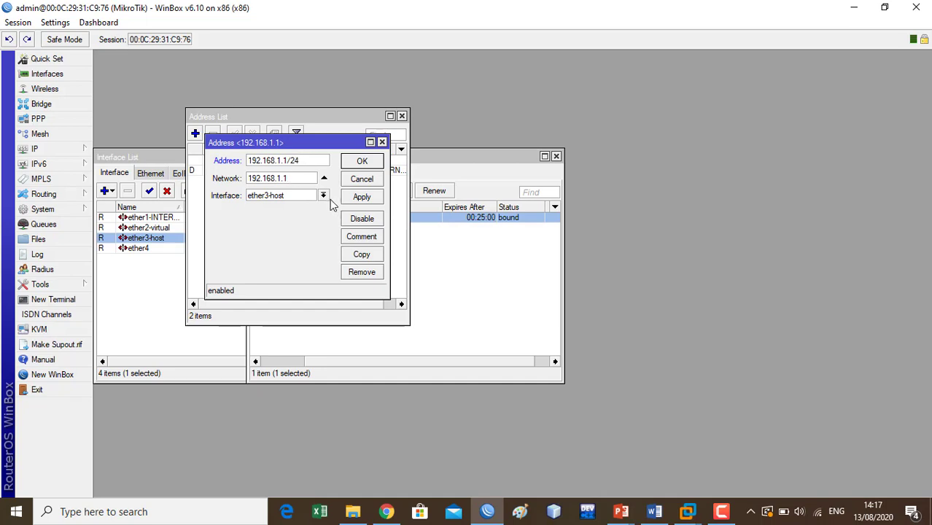
click(361, 198)
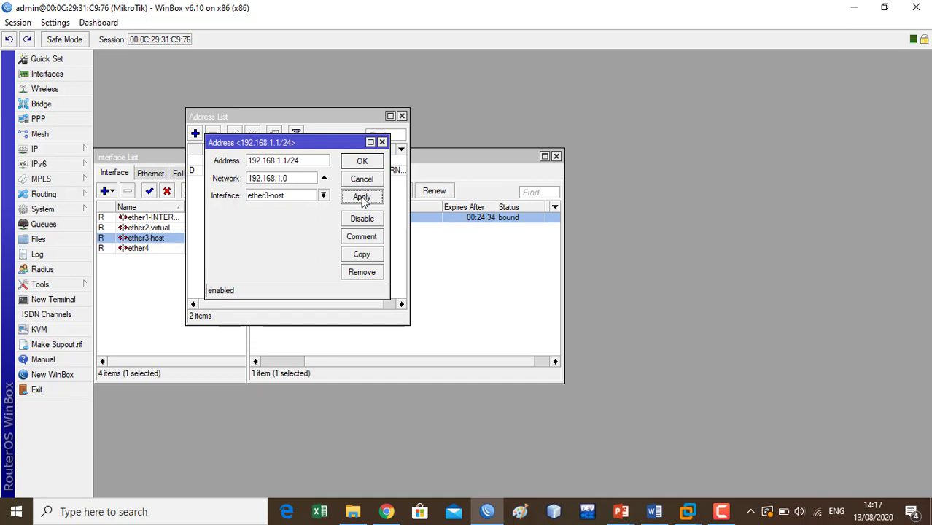
click(373, 162)
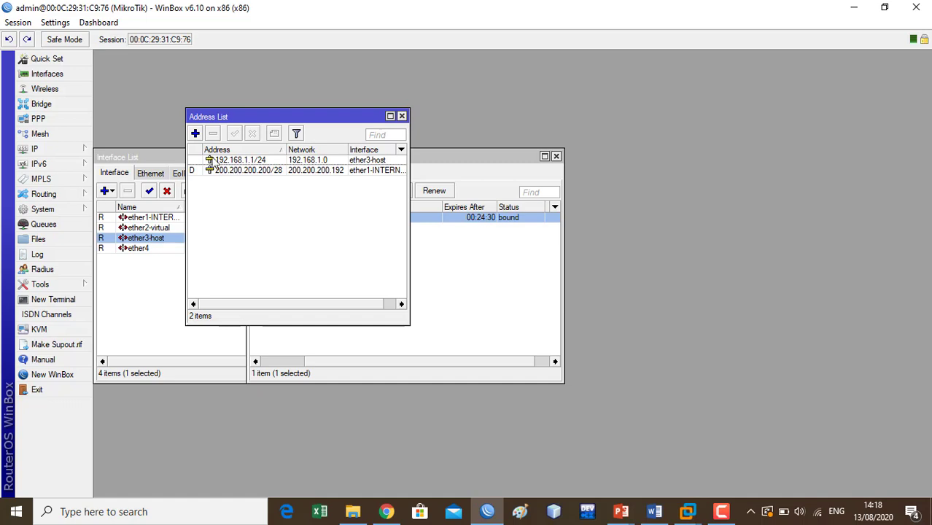
Step: Add the IP address 192.168.101.1/24 to the router's address list
click(194, 134)
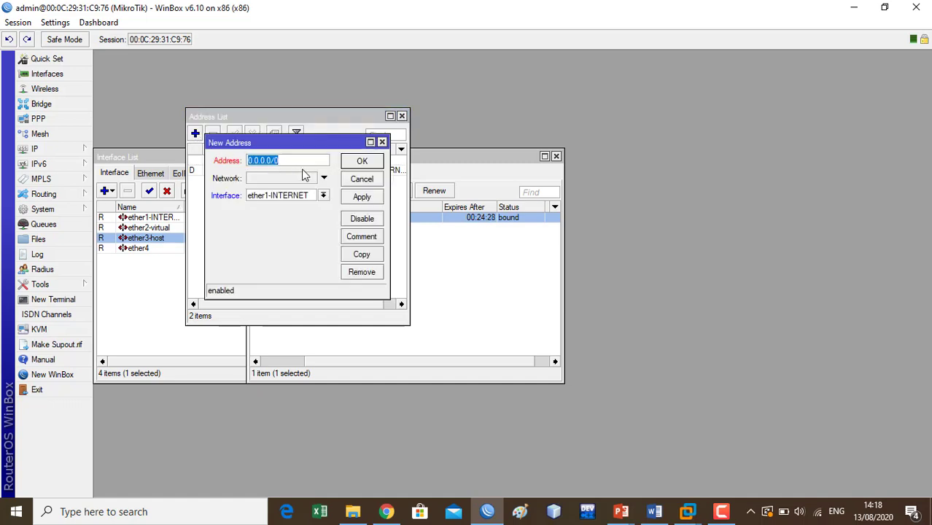
text(192.168)
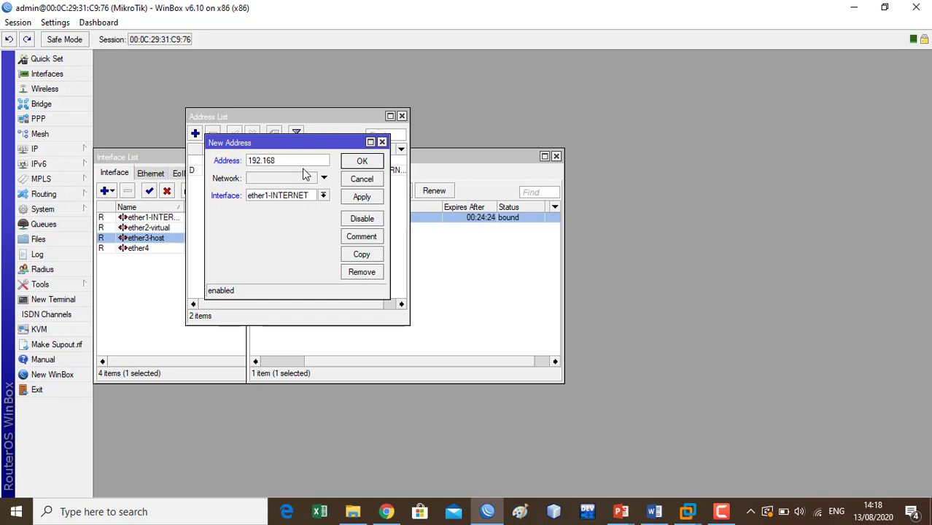
text(.101.1/24)
click(365, 199)
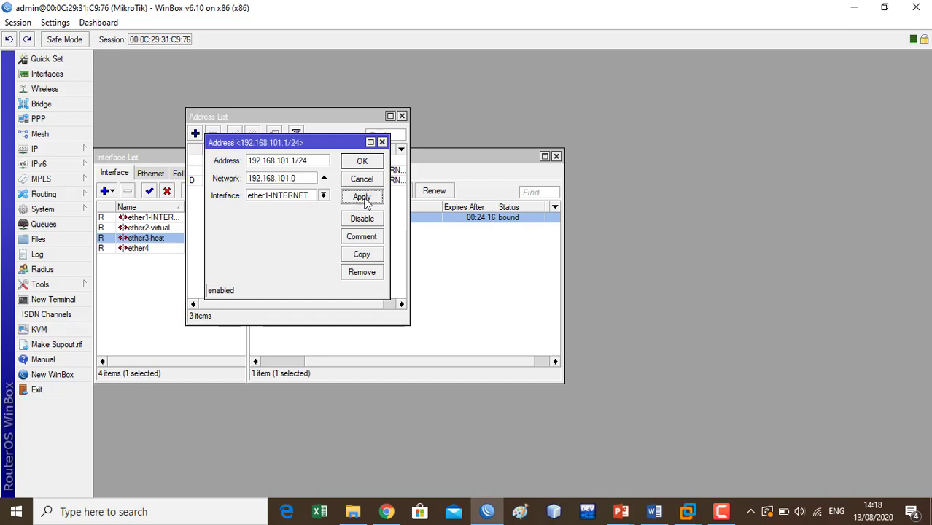
click(379, 162)
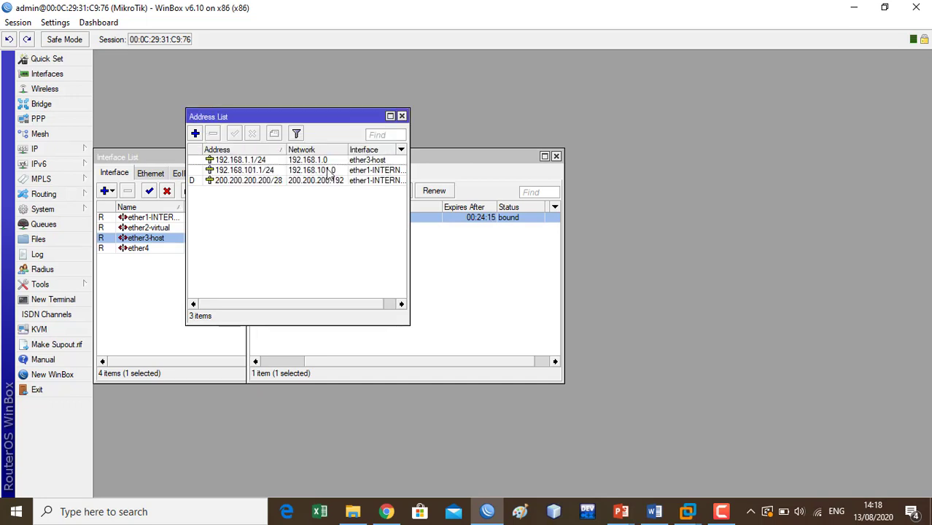
Step: Assign the 192.168.101.1/24 address to ether2-virtual, checking the virtual network's IP address in the Word assignment, and close the address list
double_click(372, 172)
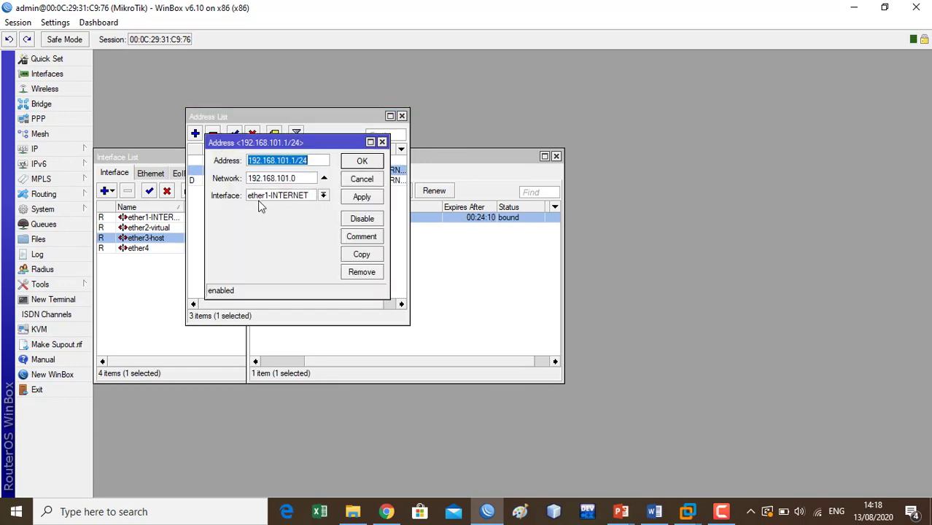
click(324, 196)
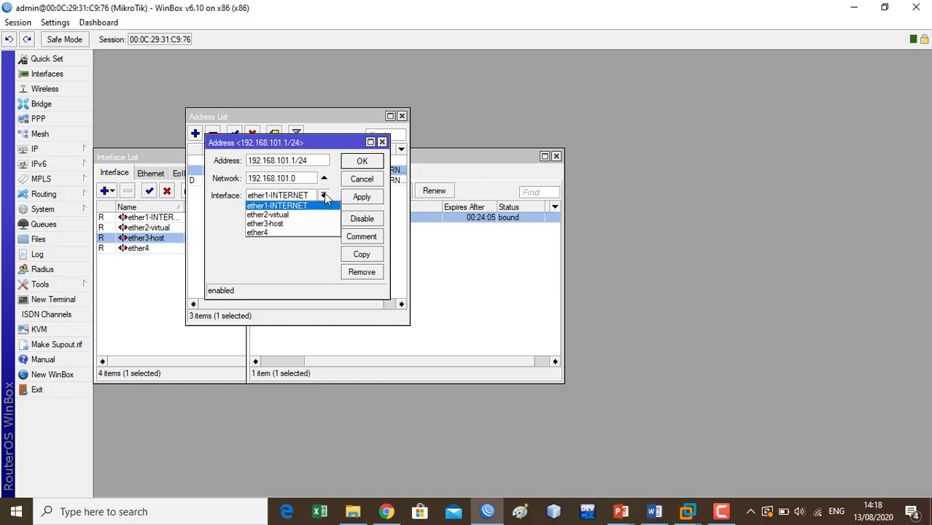
click(287, 216)
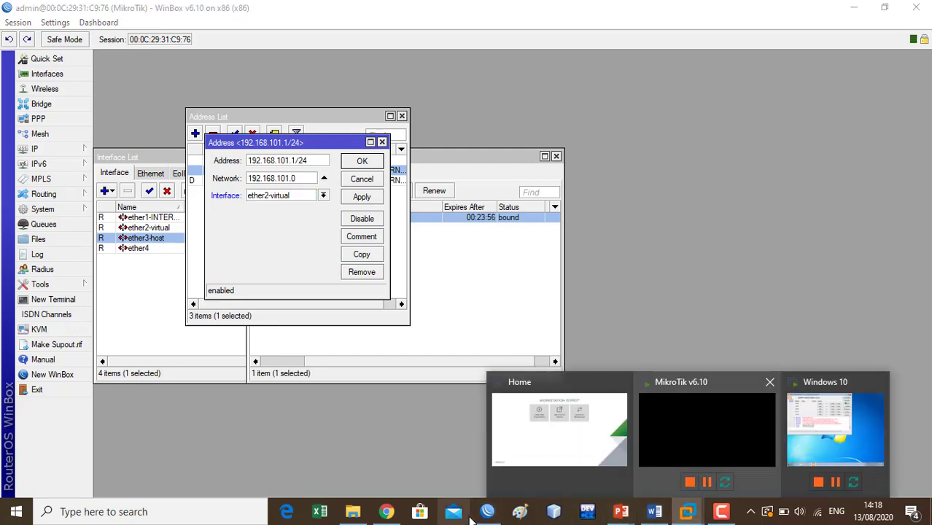
click(652, 519)
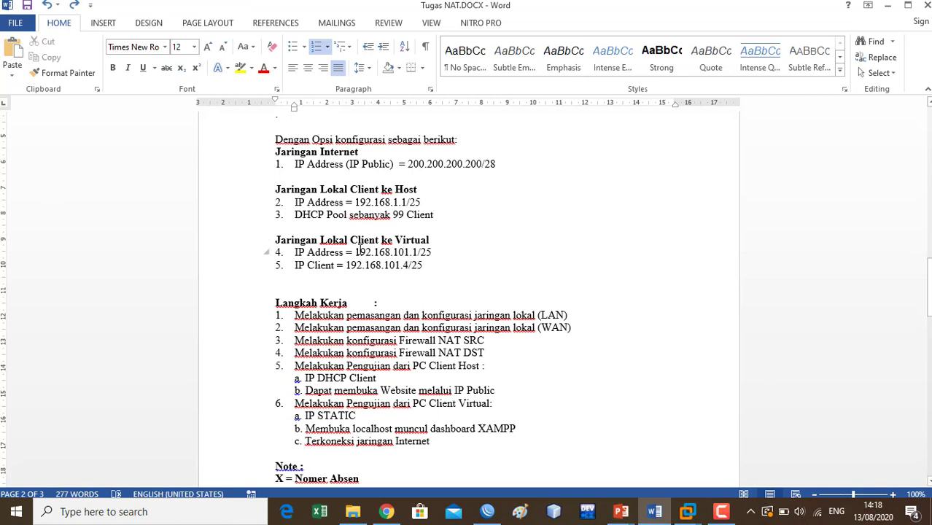
drag(355, 251, 434, 250)
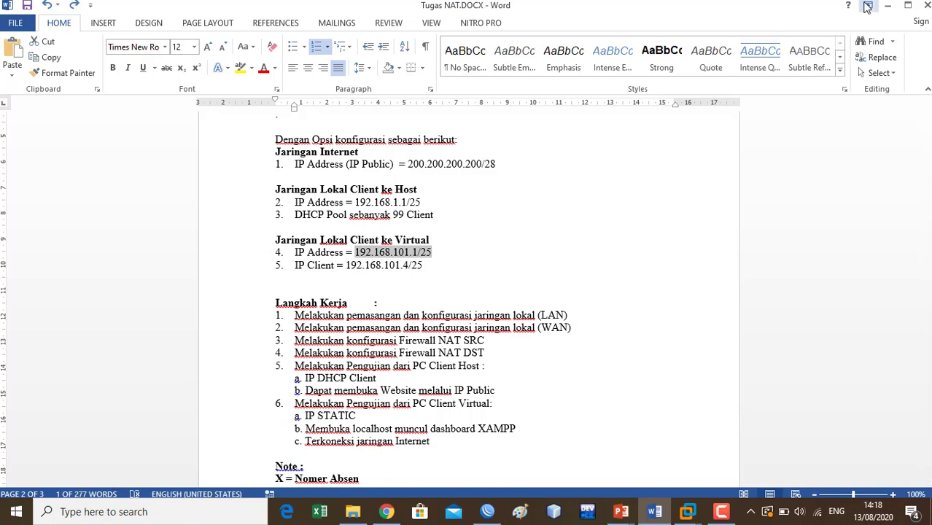
click(888, 6)
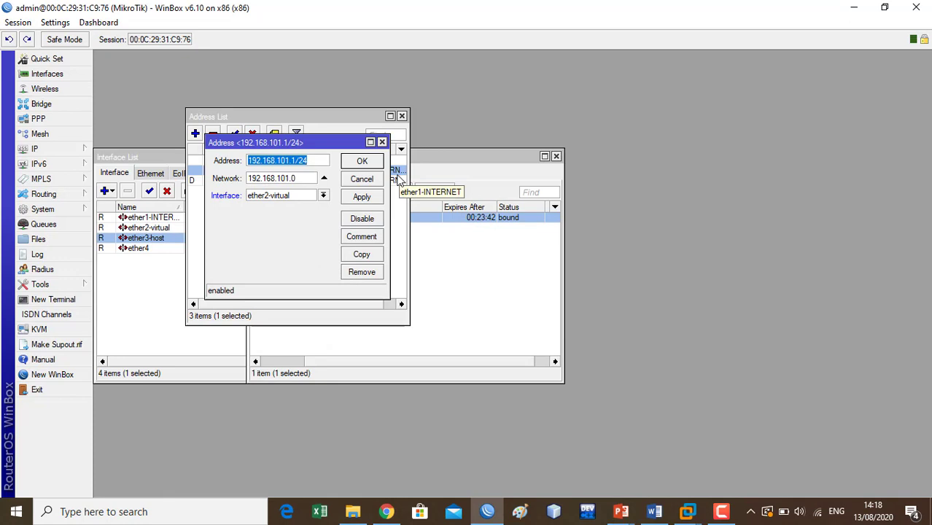
click(363, 198)
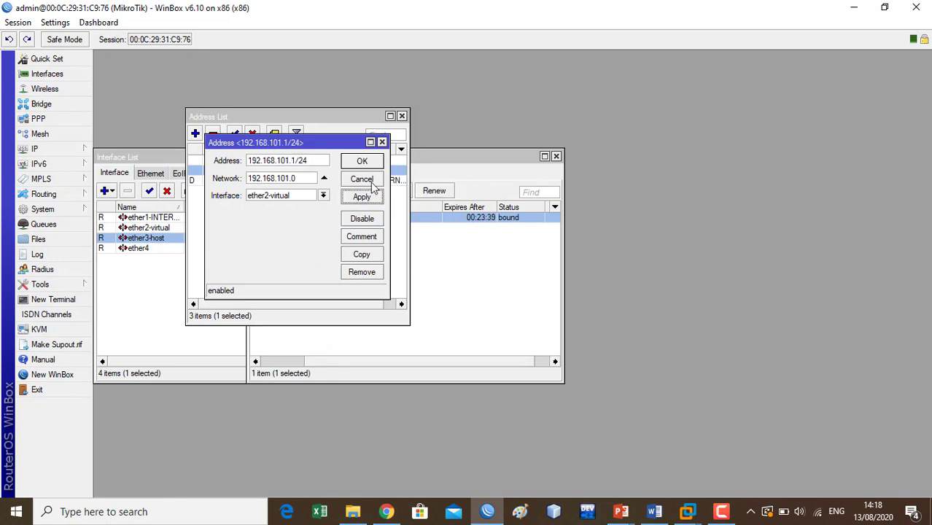
click(372, 161)
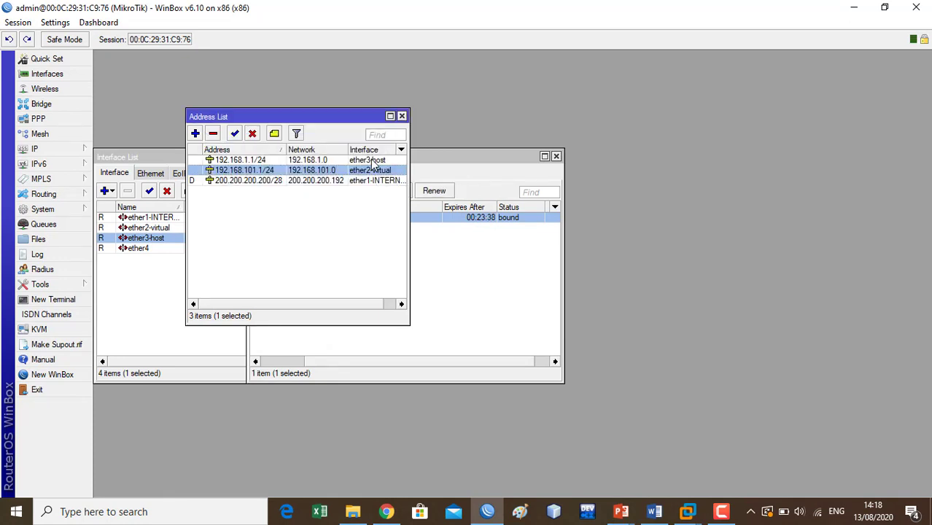
click(402, 117)
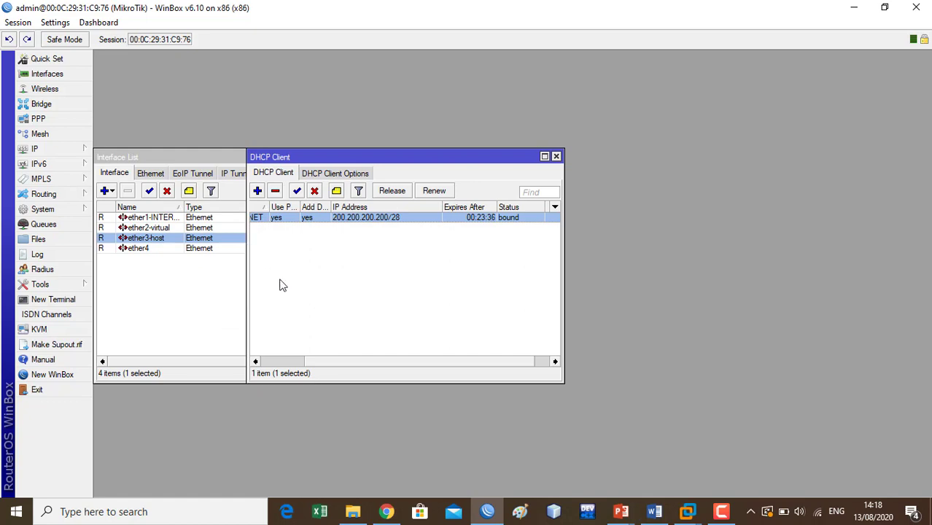
drag(335, 155, 422, 148)
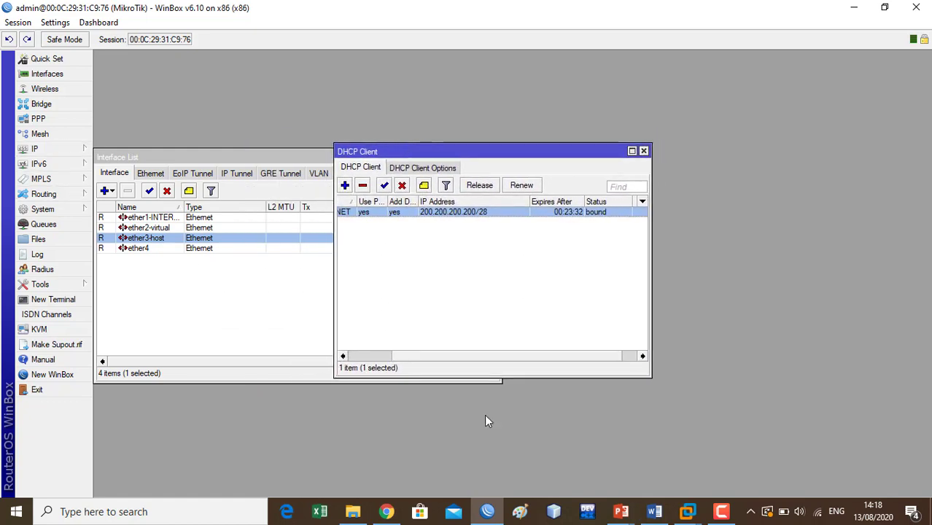
Step: Switch to the Word assignment and check the DHCP pool requirement for the host network
click(654, 512)
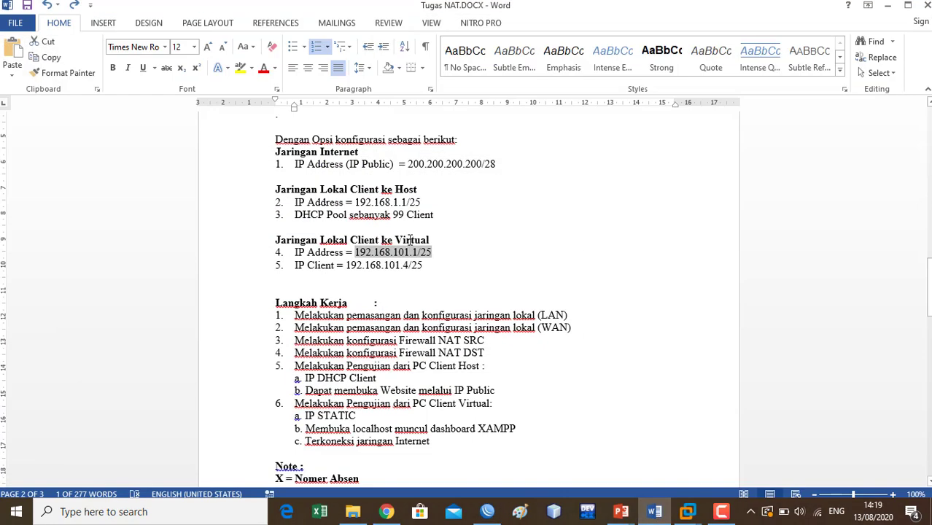
click(430, 189)
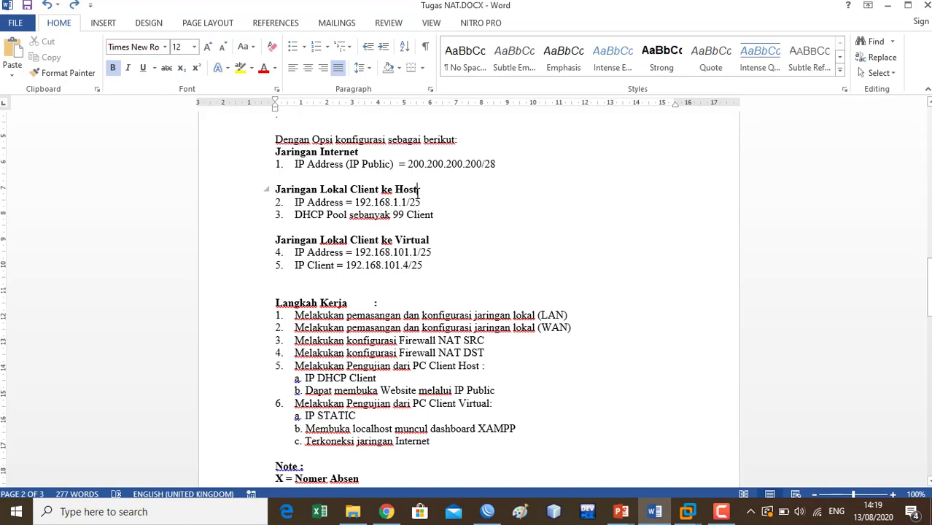
drag(293, 214, 435, 212)
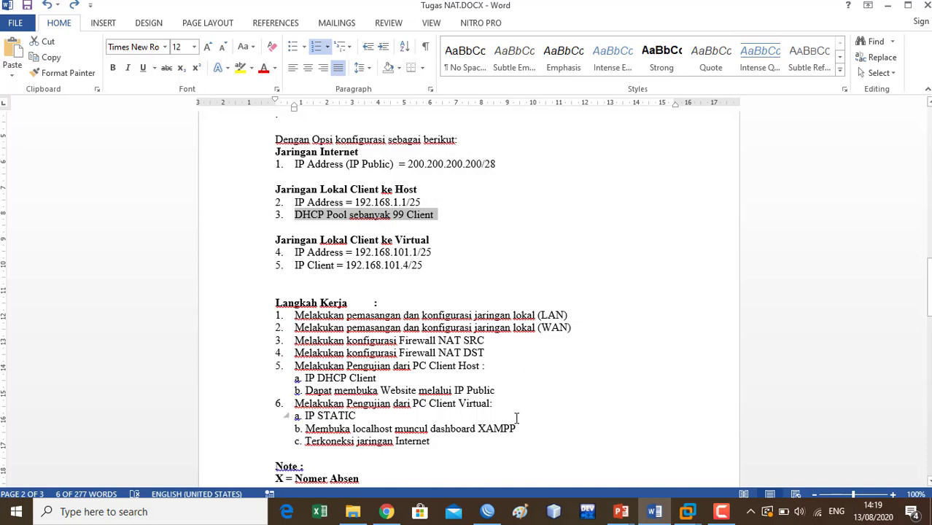
Step: Switch to WinBox and start a new IP pool named host
click(489, 515)
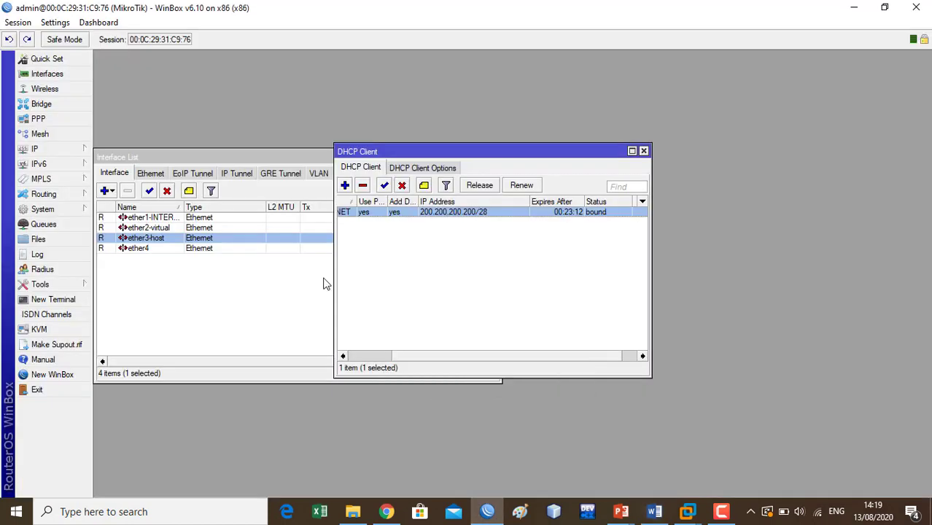
click(45, 153)
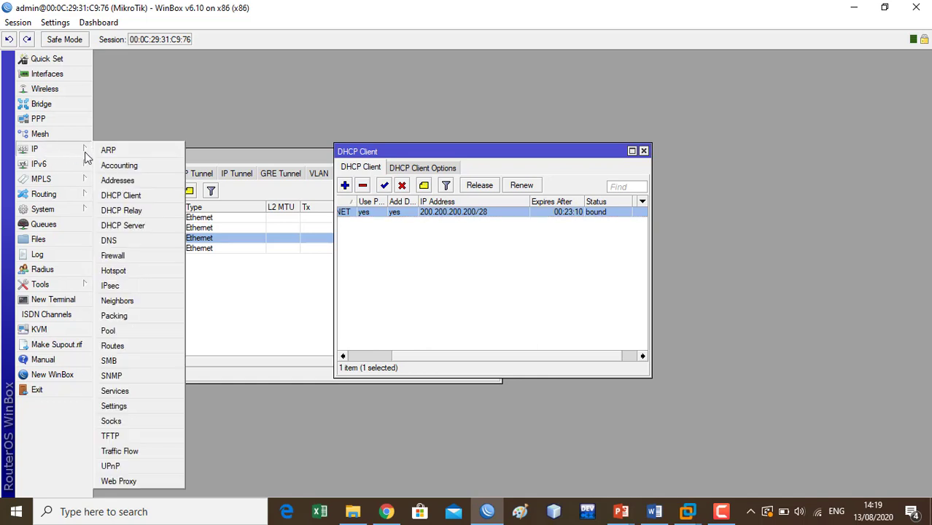
click(135, 330)
click(376, 200)
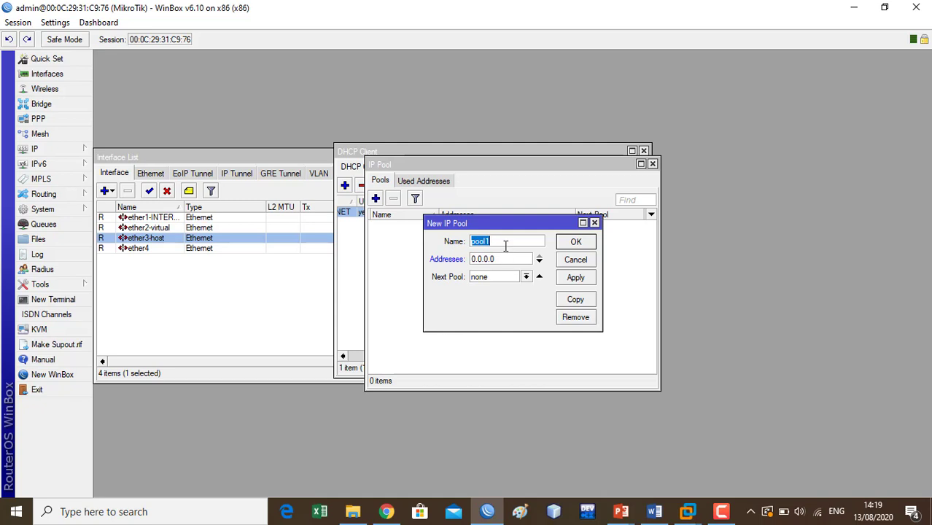
text(host)
key(Tab)
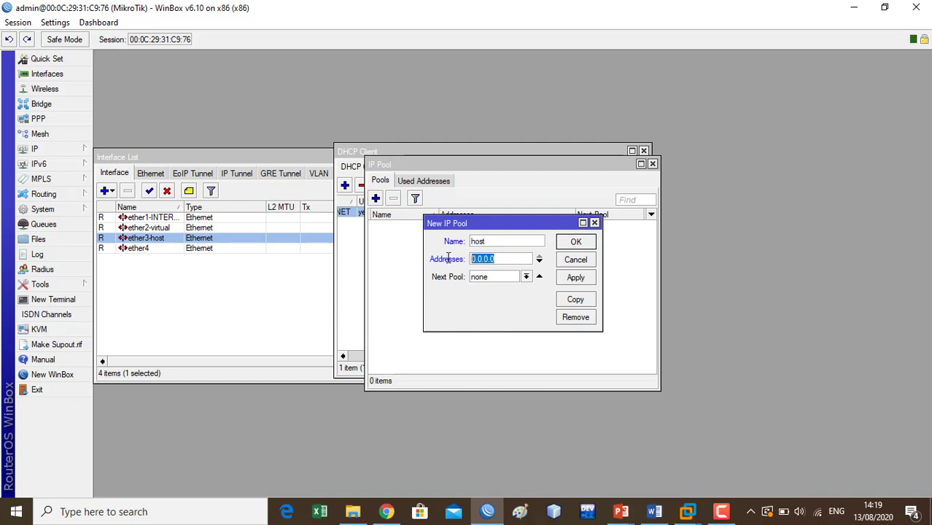
Step: Set the new pool's address range to 192.168.1.2-192.168.1.100 and apply it
text(19)
text(2.168)
text(.1.2)
text(-192.168)
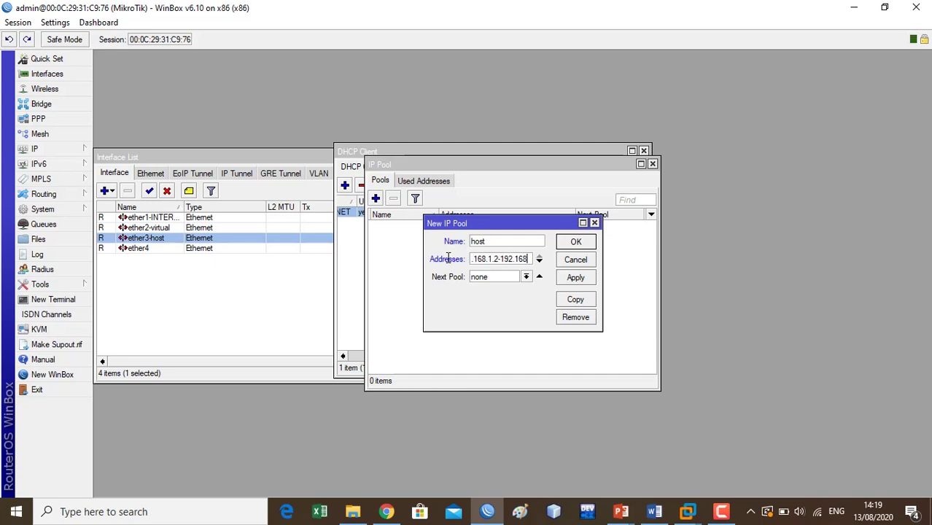
text(.1.100)
click(63, 151)
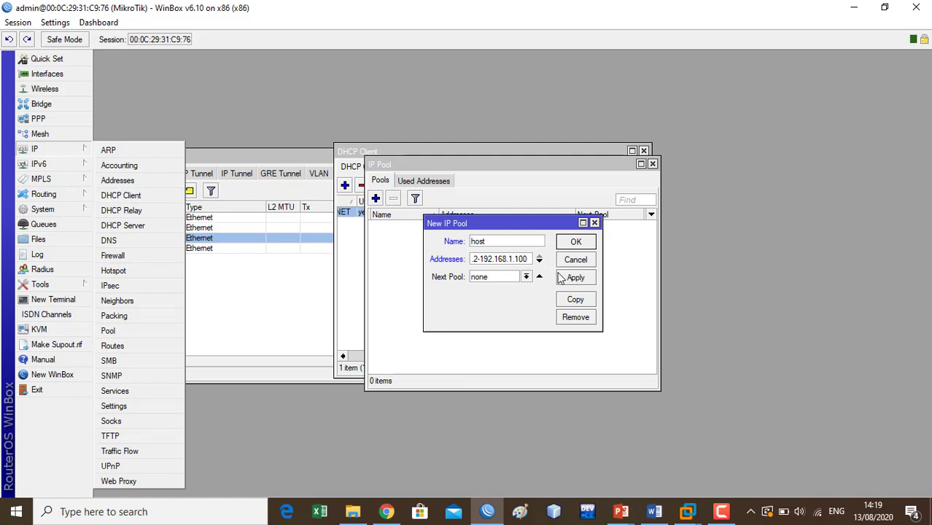
click(591, 284)
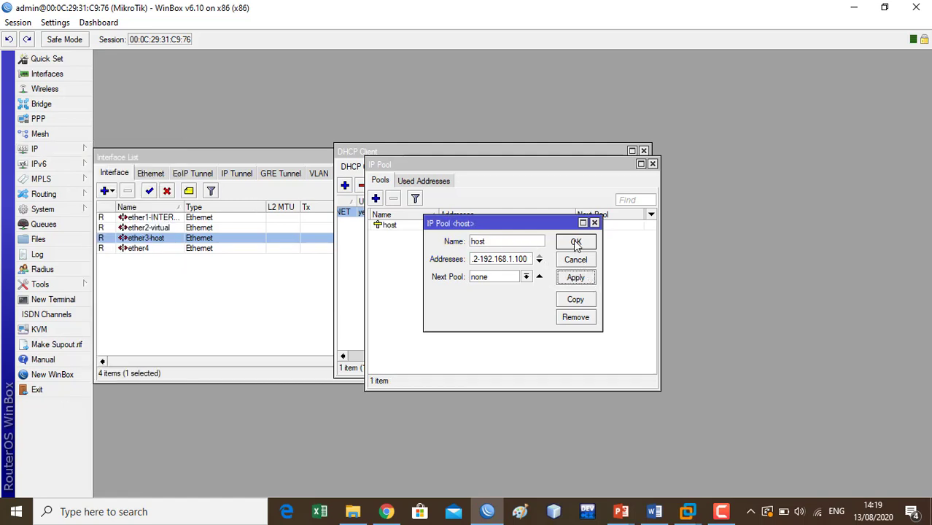
Step: Save the "host" IP pool with range 192.168.1.2-192.168.1.100 and consult the network options in the Word assignment document
click(576, 243)
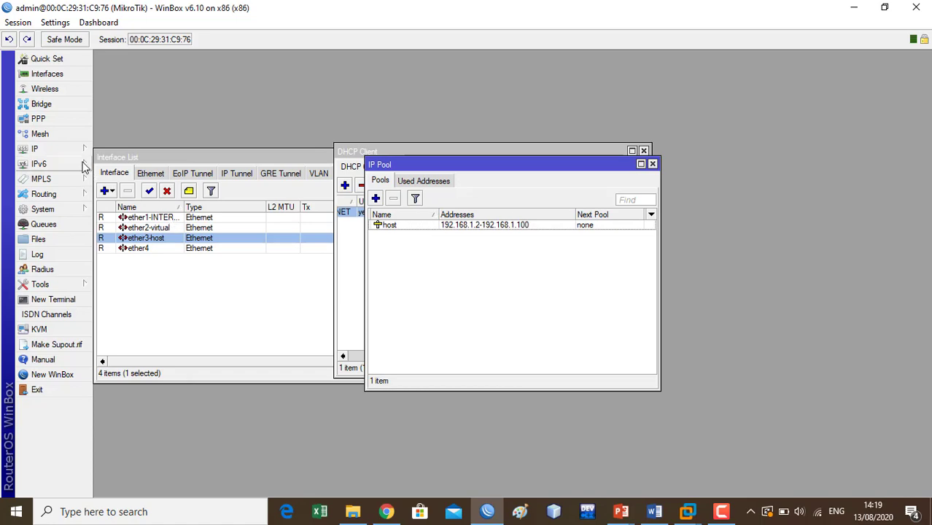
click(389, 512)
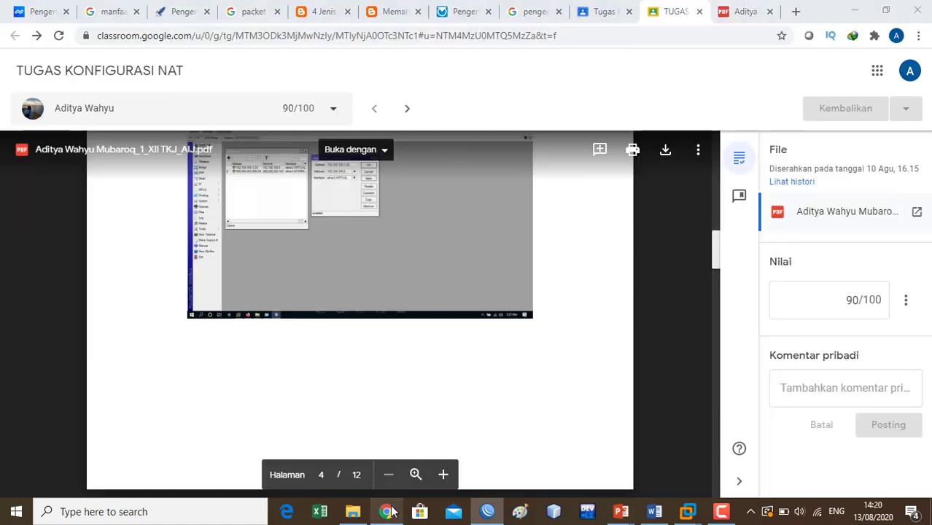
click(389, 512)
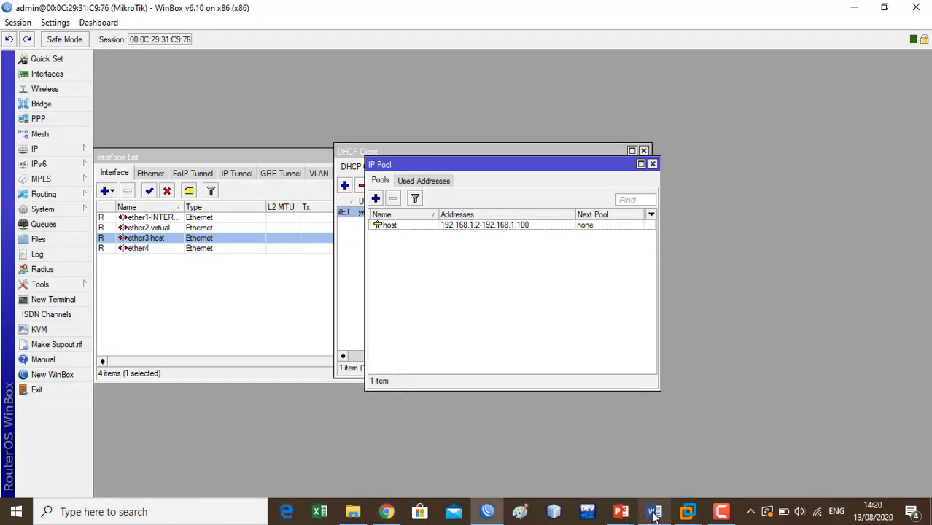
click(650, 505)
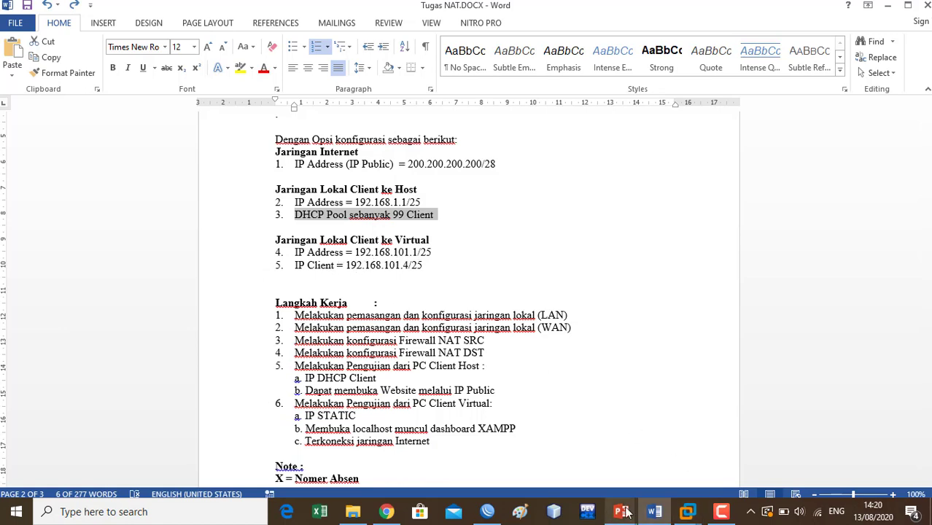
Step: Switch to the Windows 10 virtual machine in VMware Workstation and open its list of network connections
mouse_move(678, 515)
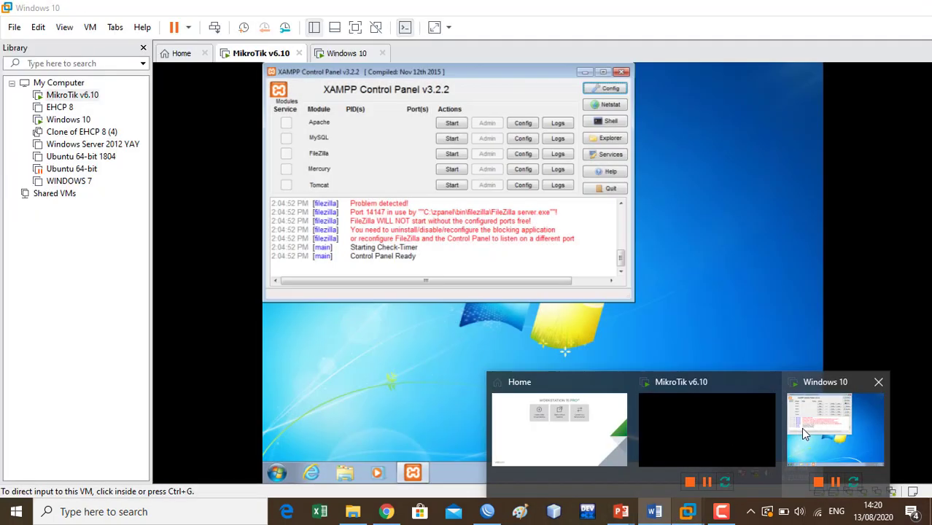
click(801, 429)
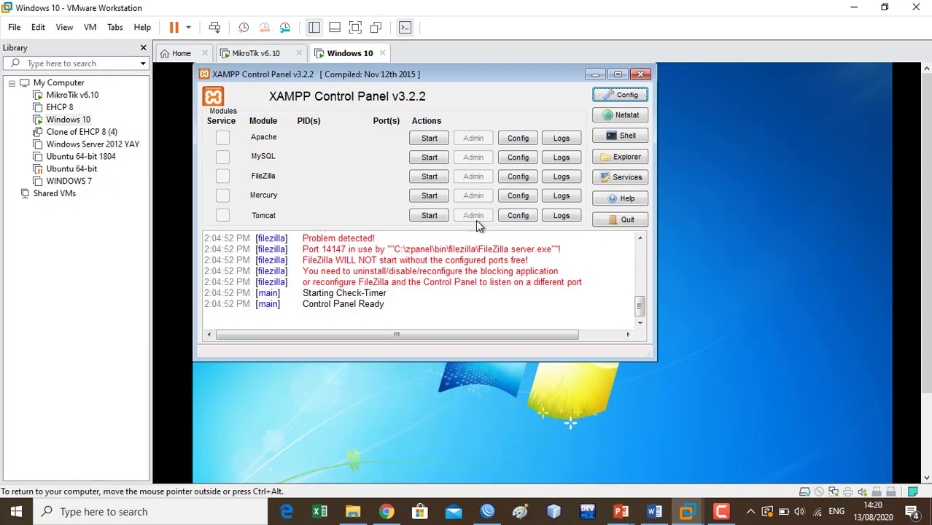
click(926, 399)
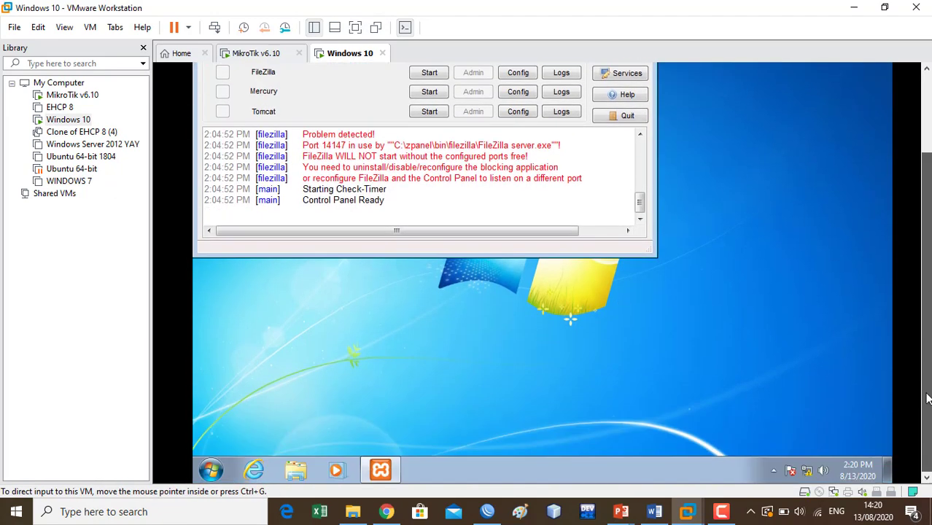
right_click(808, 470)
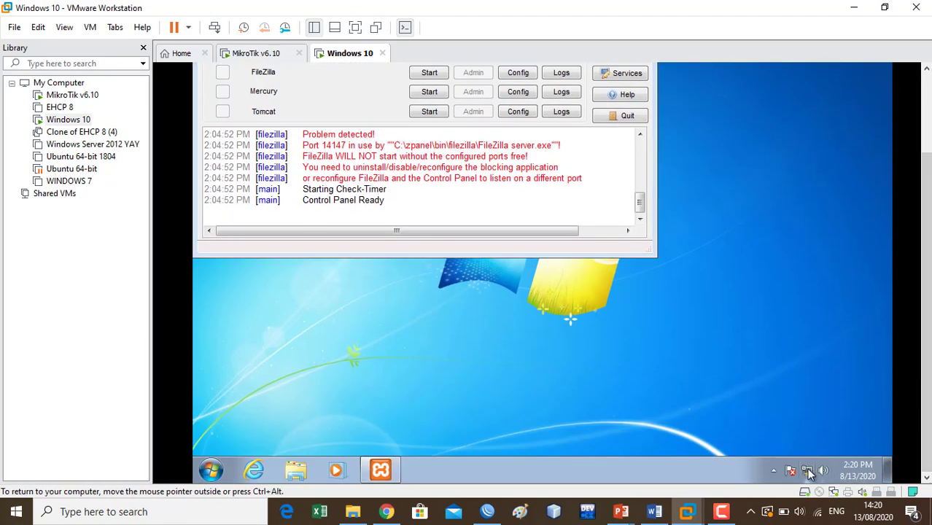
click(813, 460)
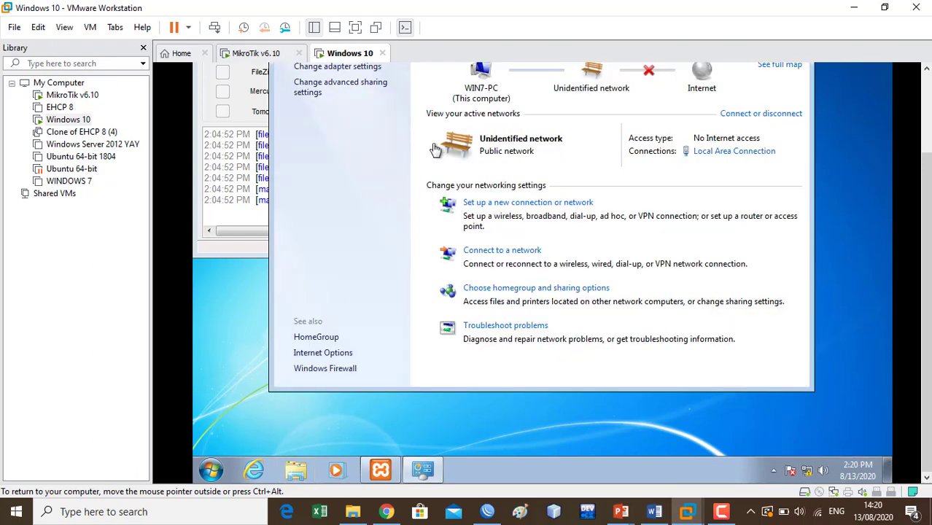
click(336, 67)
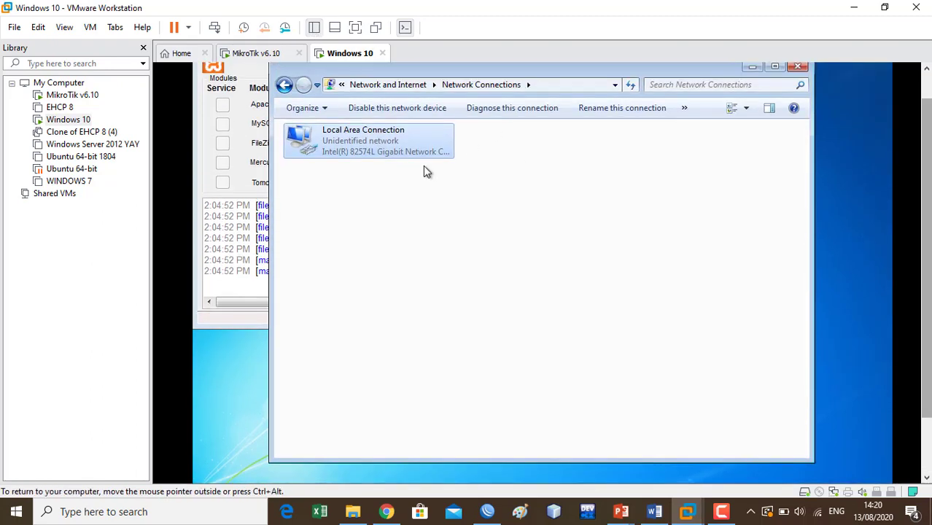
Step: Set the Local Area Connection's IPv4 address to 192.168.101.4 and its default gateway to 192.168.101.1
right_click(377, 133)
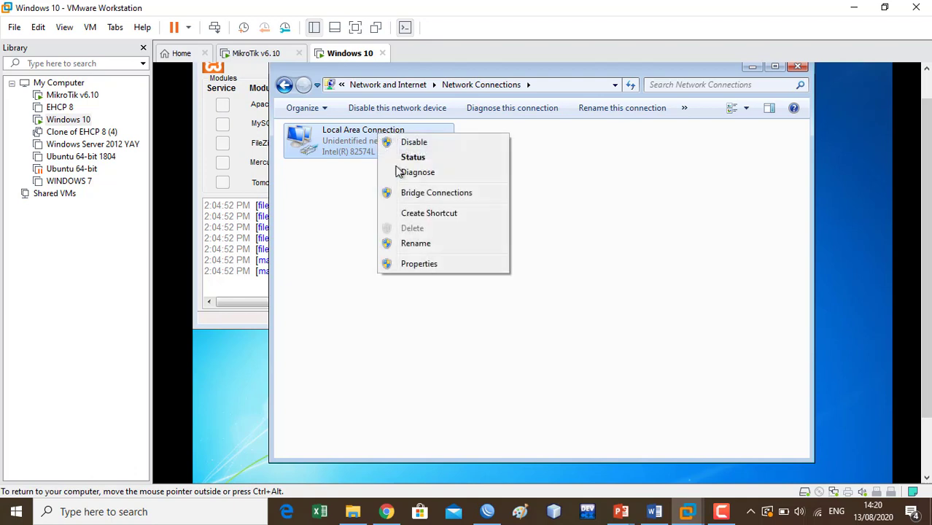
click(420, 265)
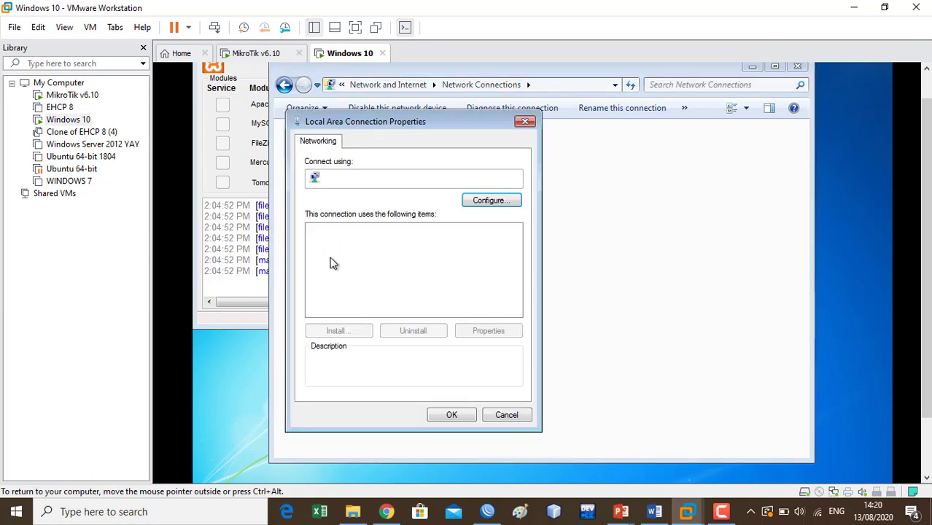
double_click(369, 280)
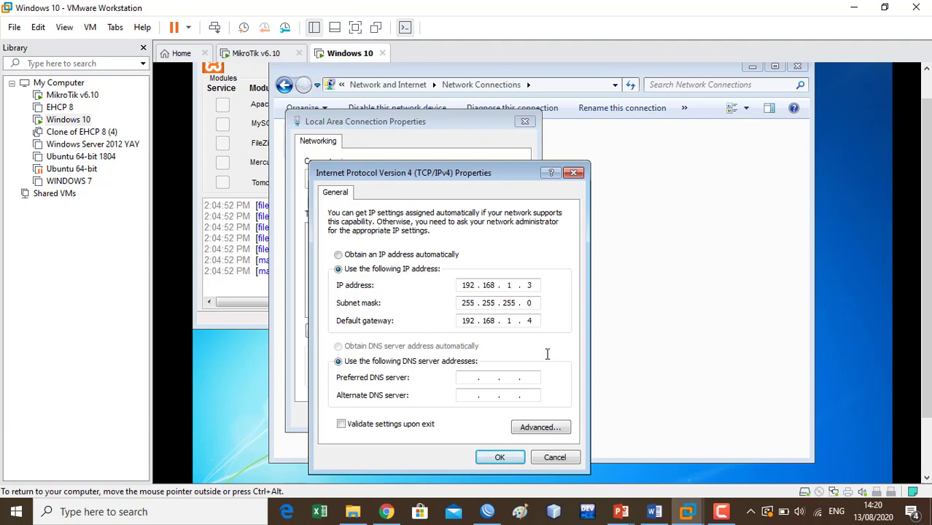
text(01401)
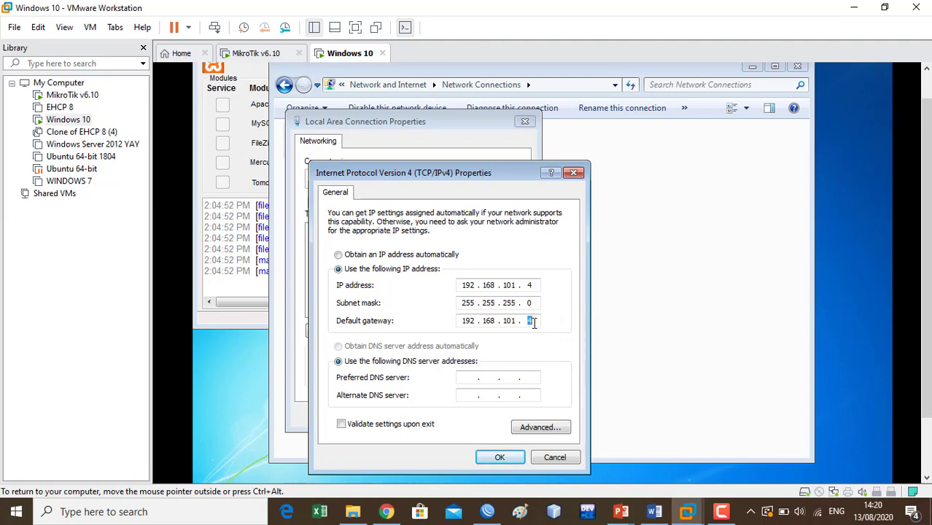
text(1)
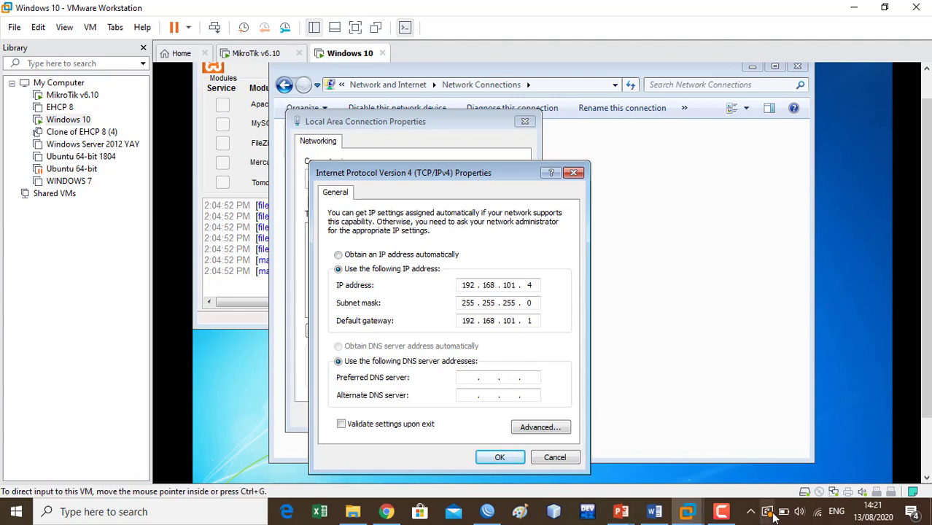
Step: Switch to WinBox and copy the dynamic server address from the router's DNS settings
click(489, 513)
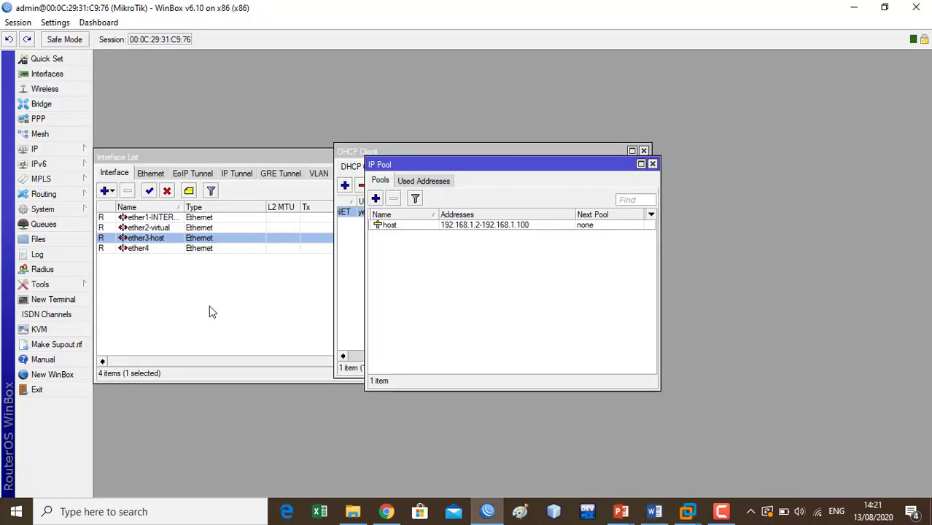
click(44, 151)
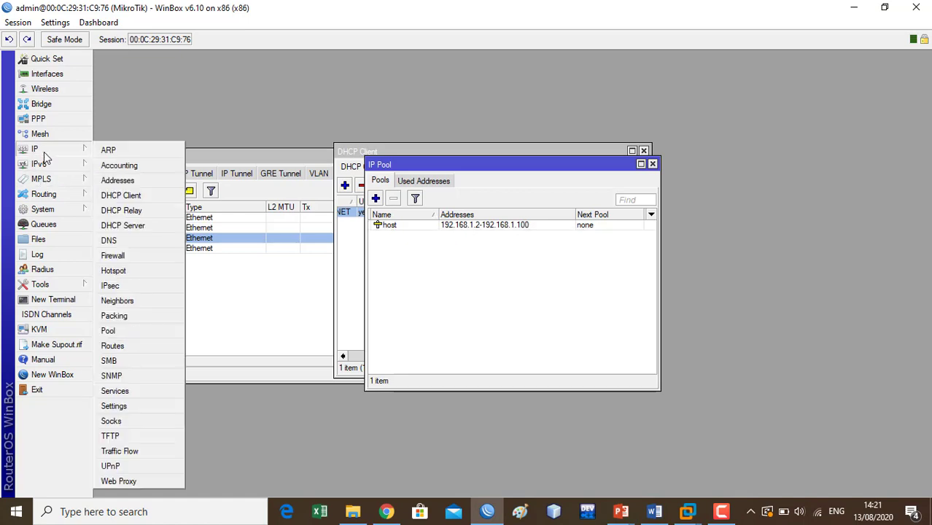
click(115, 239)
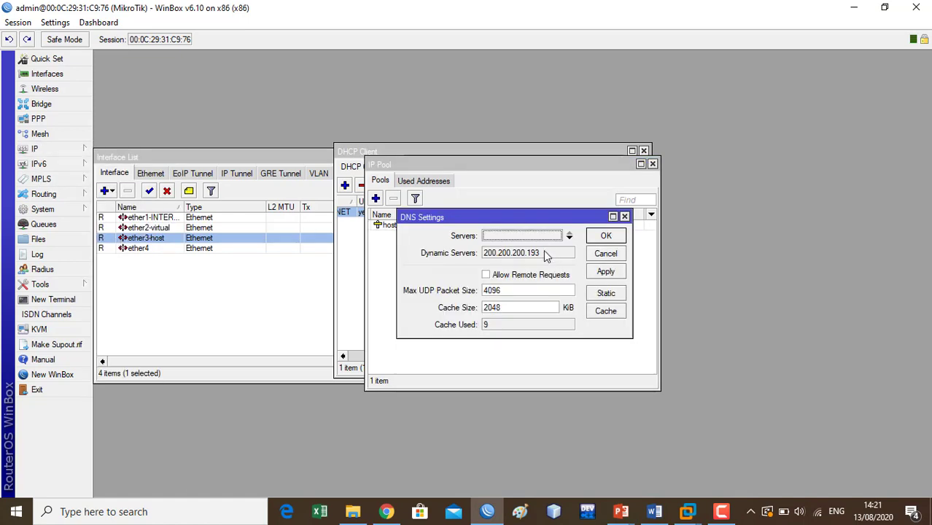
drag(546, 255, 481, 257)
right_click(496, 257)
click(526, 261)
Step: Back in the Windows 10 virtual machine, paste 200.200.200.193 as the preferred DNS server and apply the connection's settings
click(686, 515)
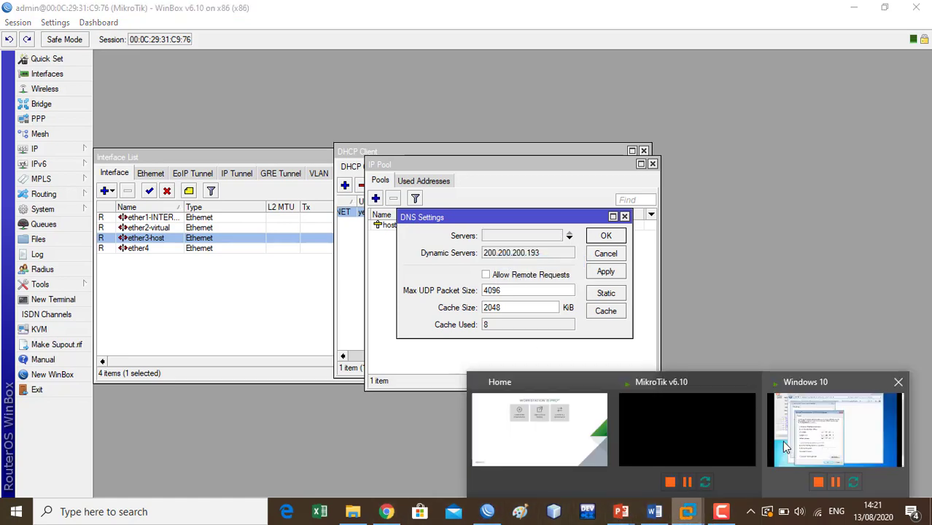
click(800, 434)
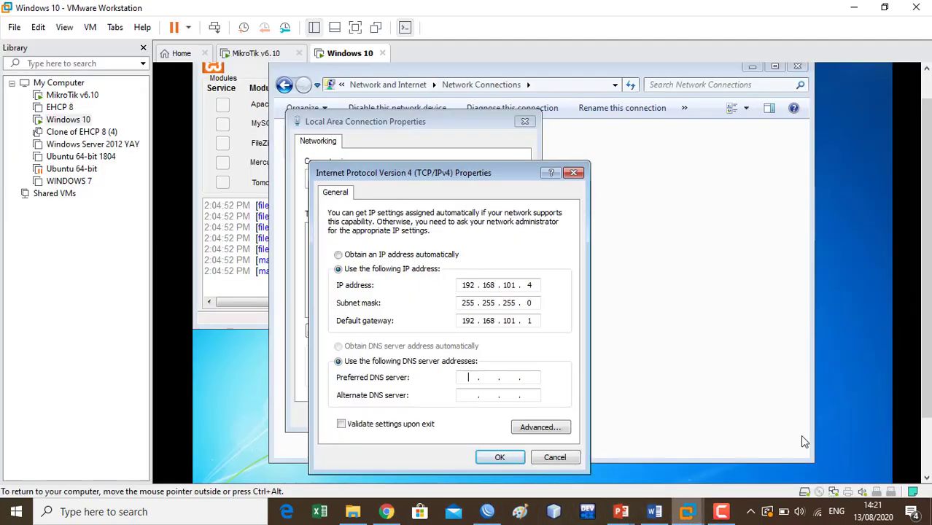
right_click(465, 377)
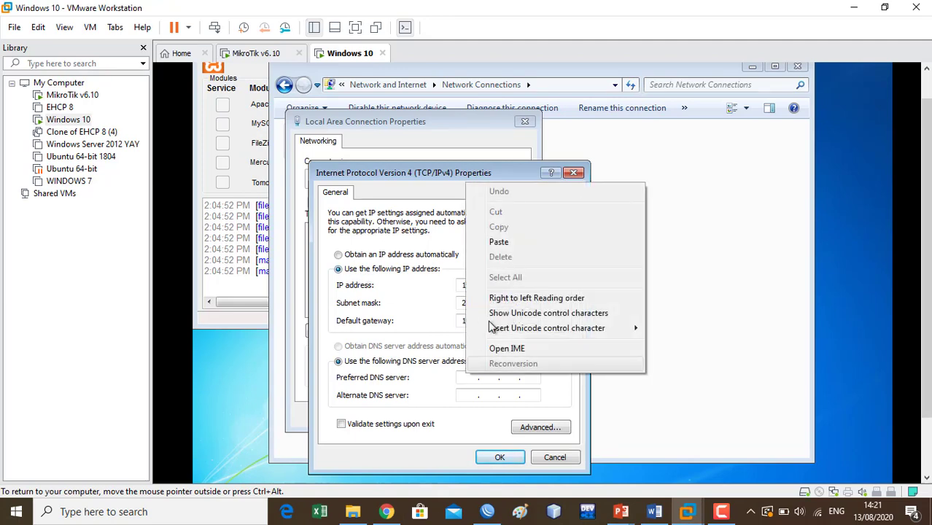
click(510, 242)
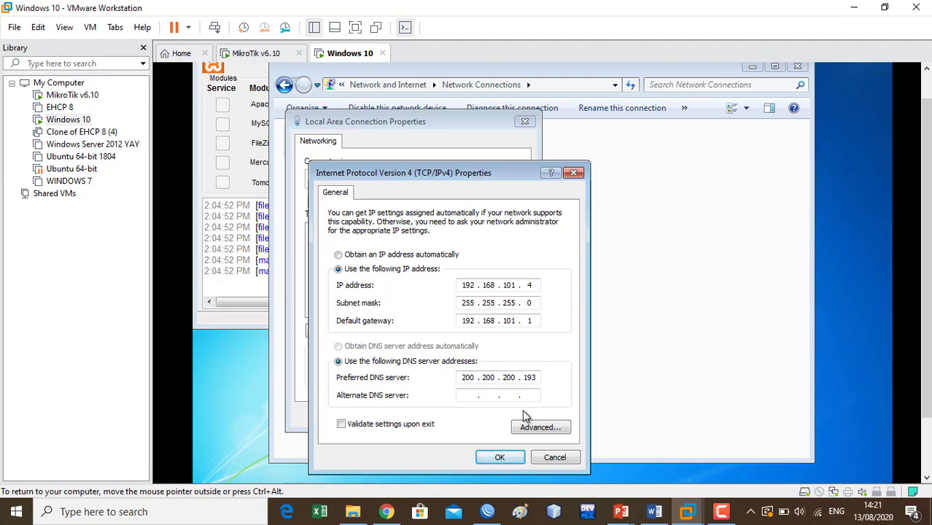
click(458, 380)
click(496, 458)
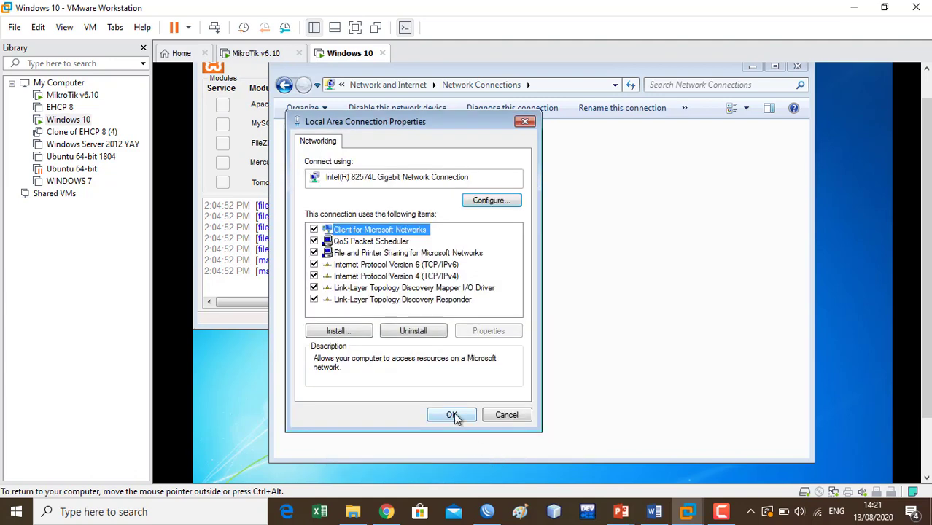
click(455, 414)
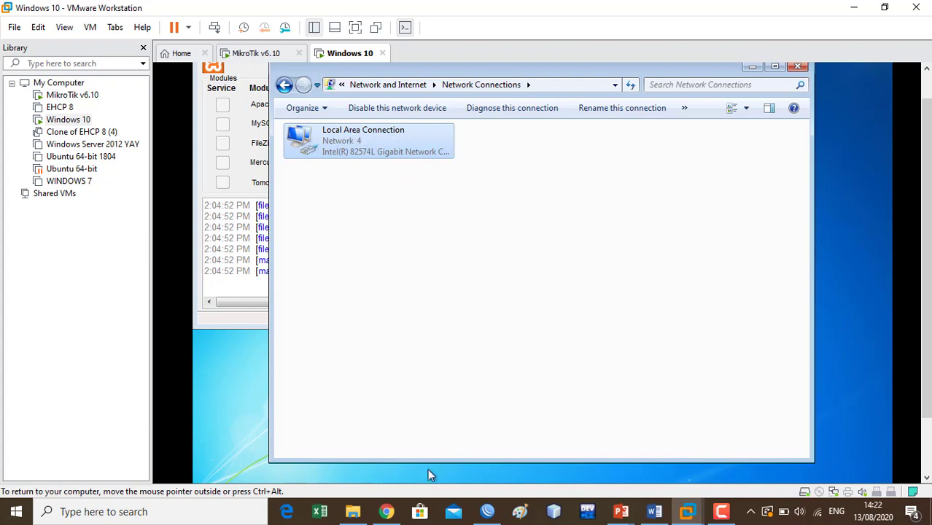
Step: Review the Word assignment's client addresses and work steps for NAT SRC, NAT DST and client testing, and return to WinBox
click(654, 511)
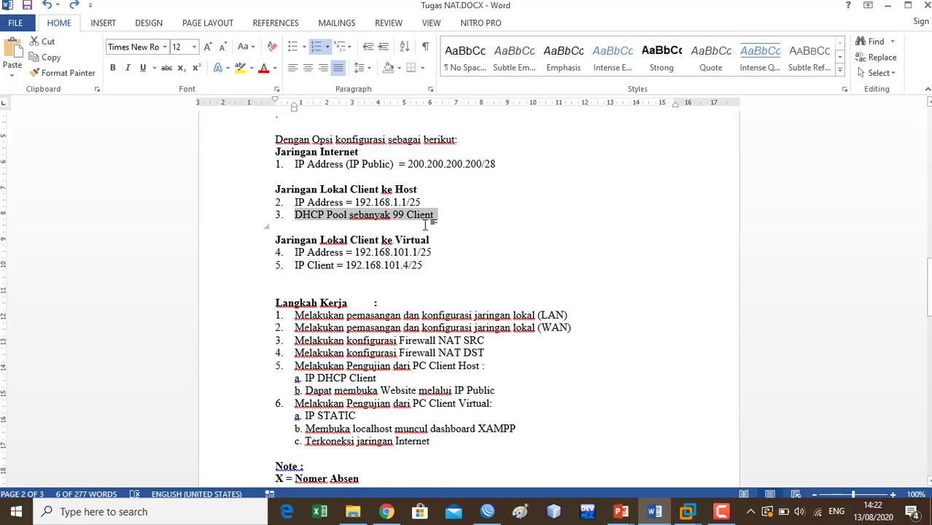
click(433, 265)
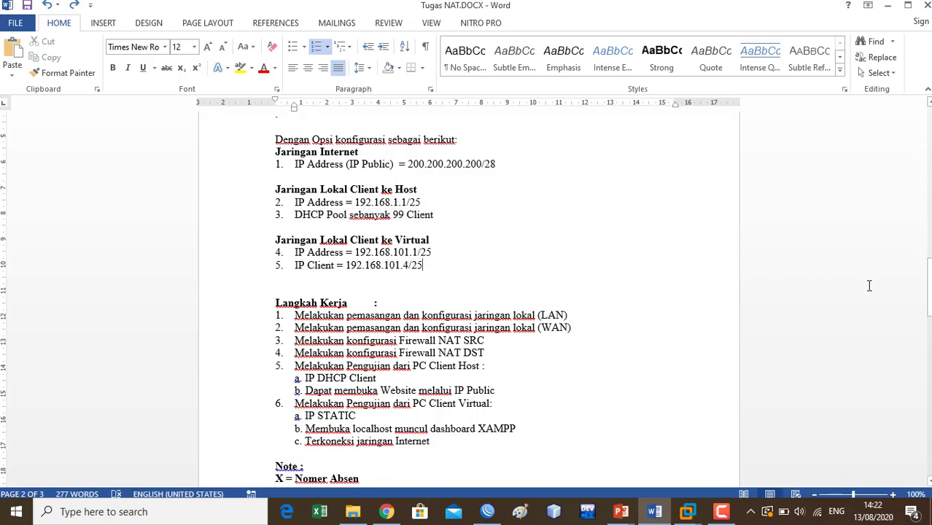
drag(927, 292, 927, 314)
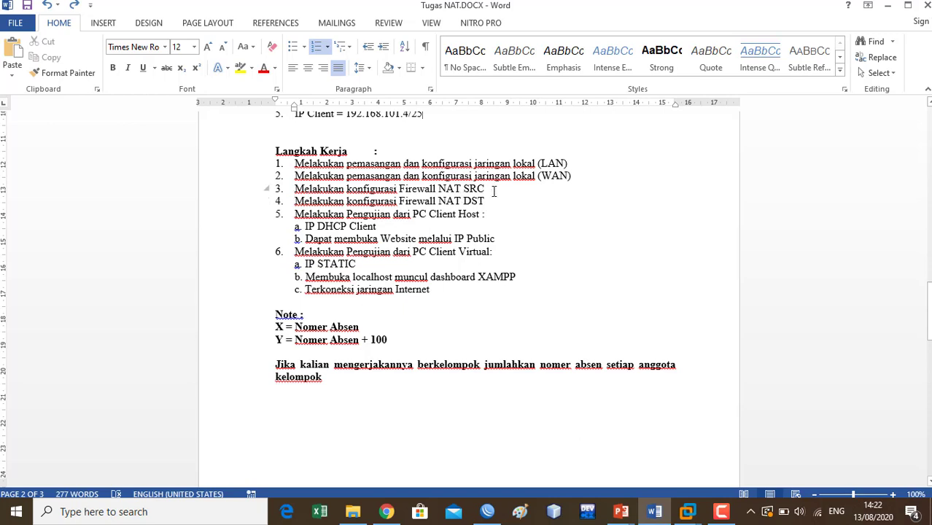
drag(494, 191, 335, 193)
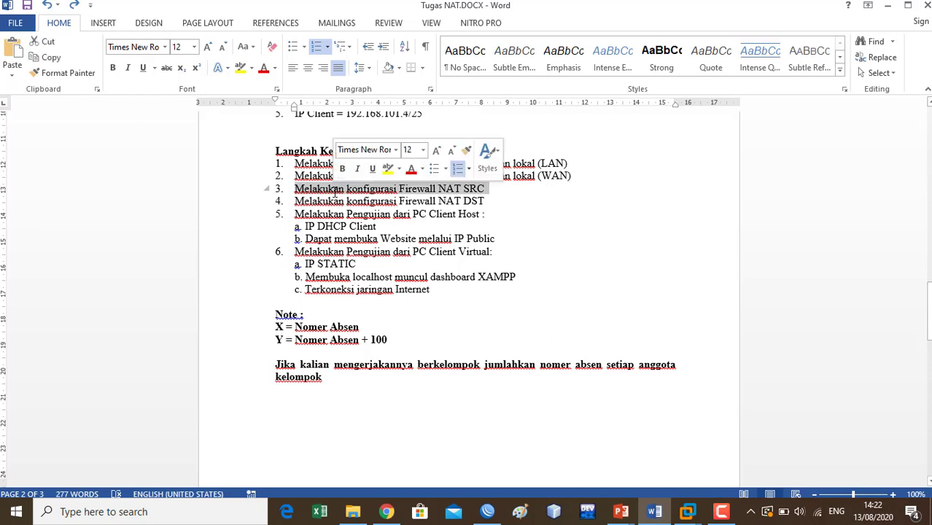
click(488, 202)
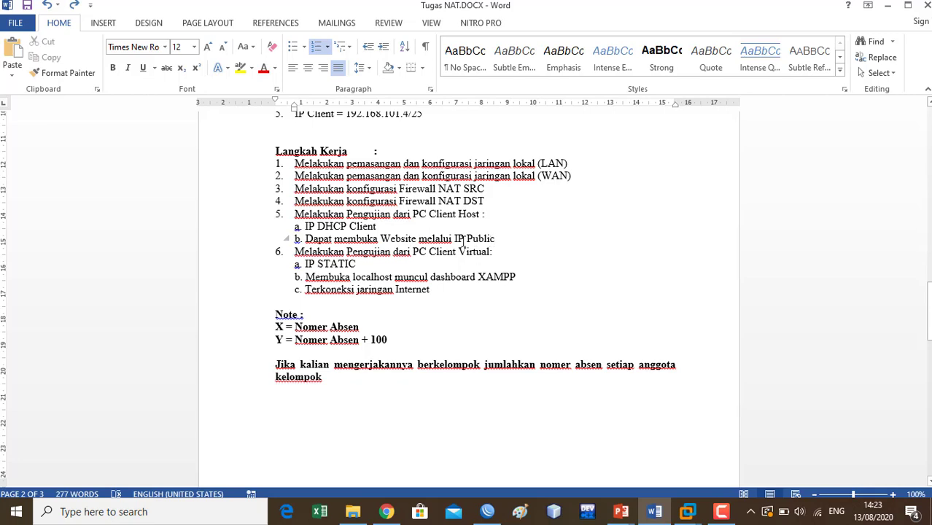
drag(377, 227, 305, 227)
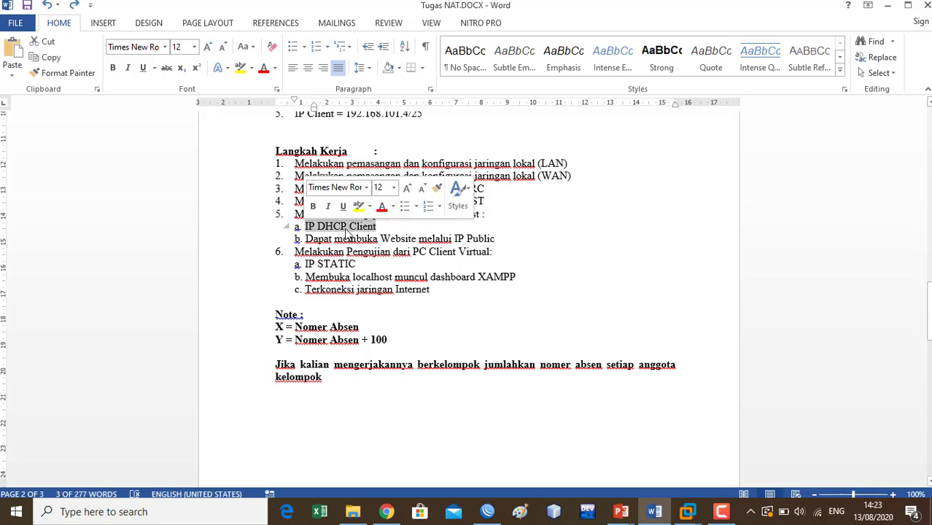
click(494, 211)
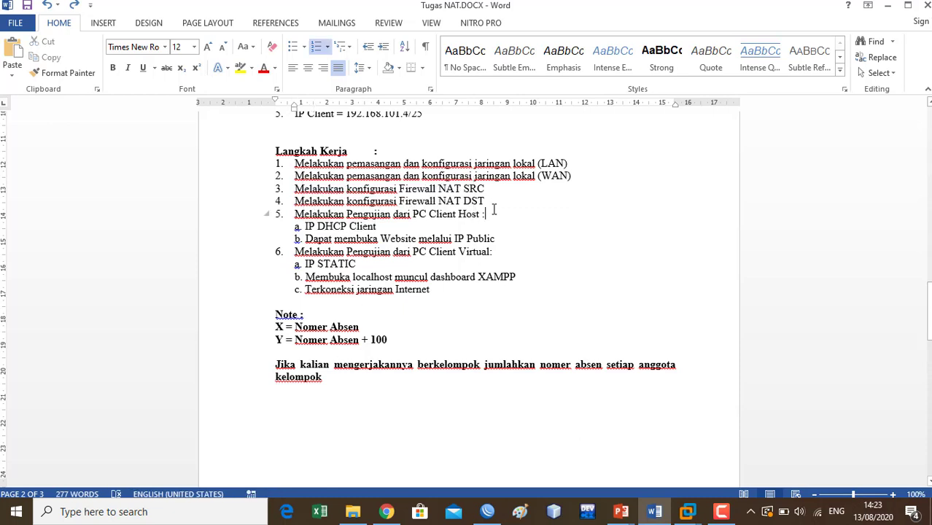
click(334, 235)
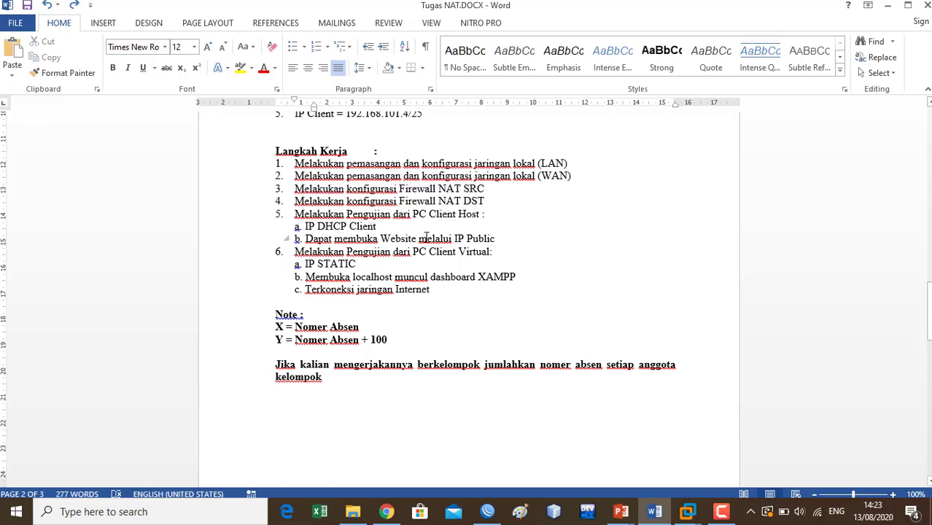
click(356, 265)
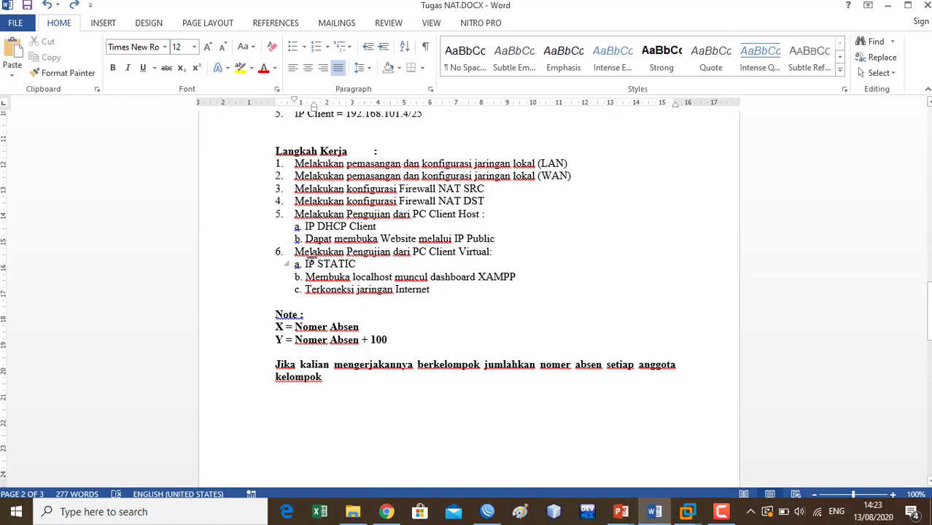
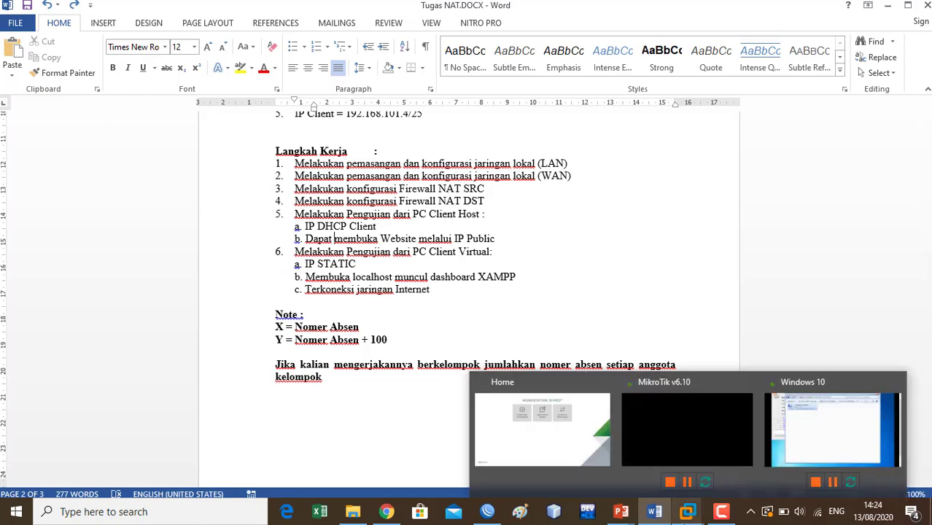
click(483, 514)
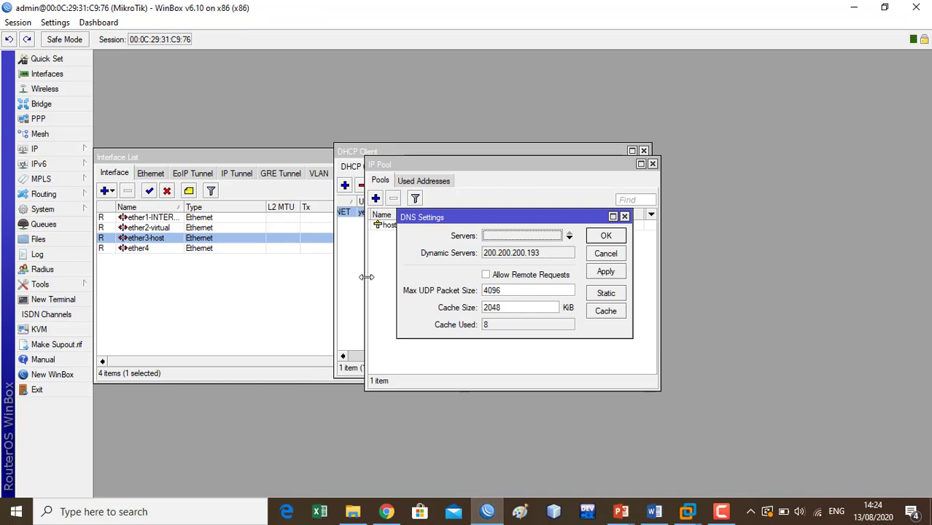
Step: Close the DNS Settings and IP Pool windows and open the router's firewall NAT rules
click(625, 217)
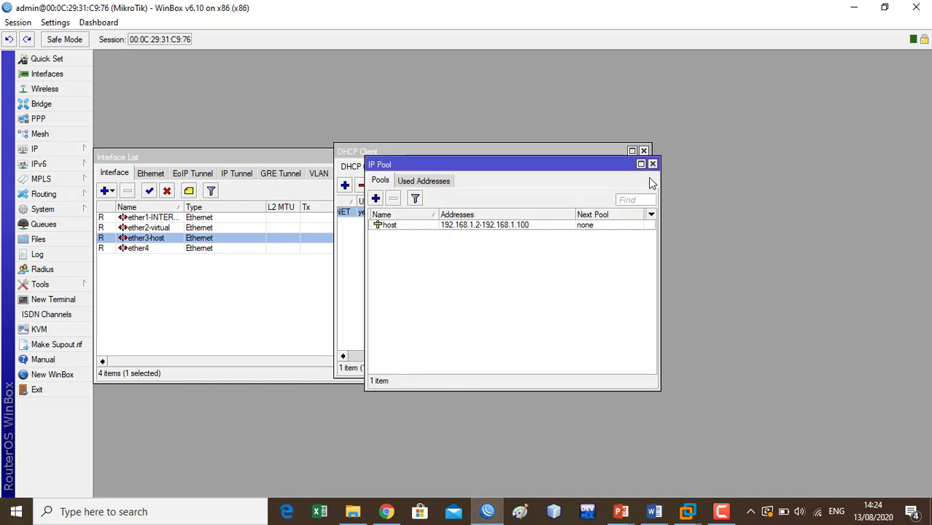
click(653, 163)
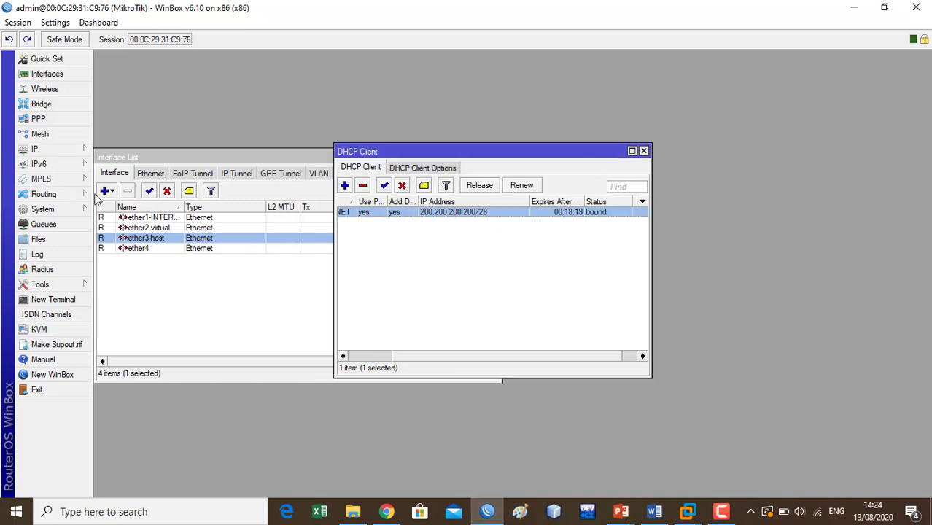
click(56, 149)
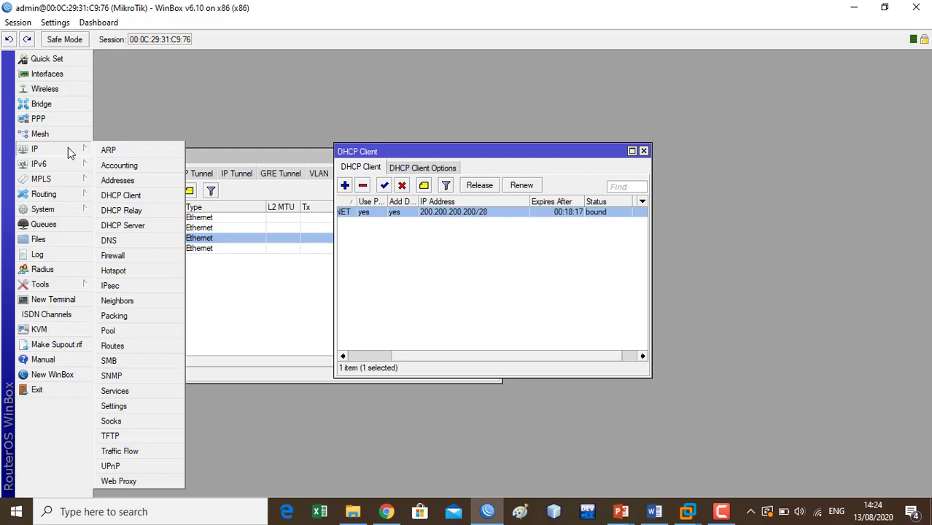
click(132, 256)
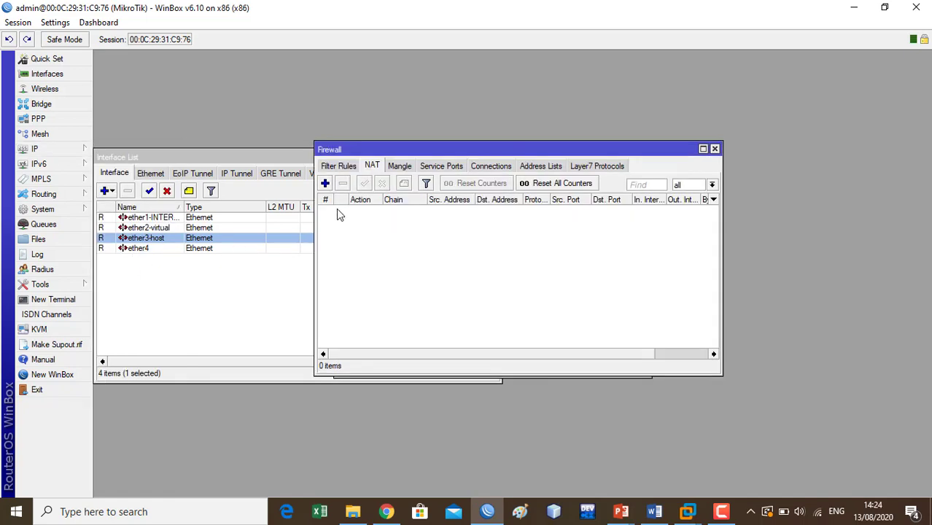
click(62, 155)
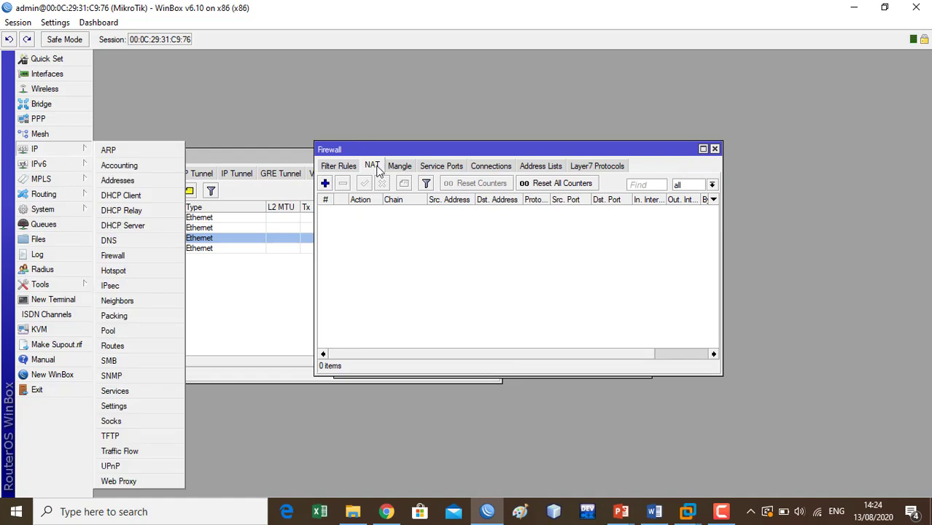
Step: Start a new NAT rule in the srcnat chain with ether1-INTERNET as the outgoing interface
click(324, 183)
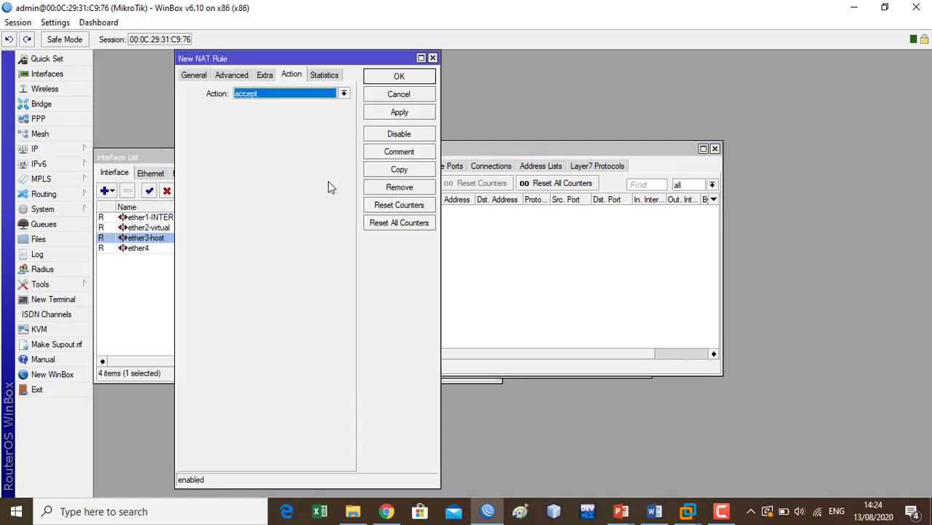
click(202, 76)
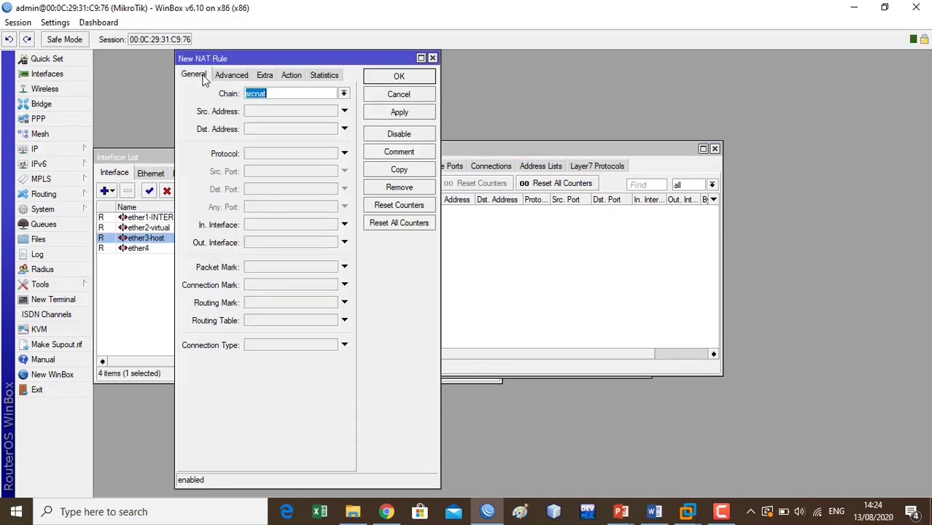
click(343, 93)
click(344, 93)
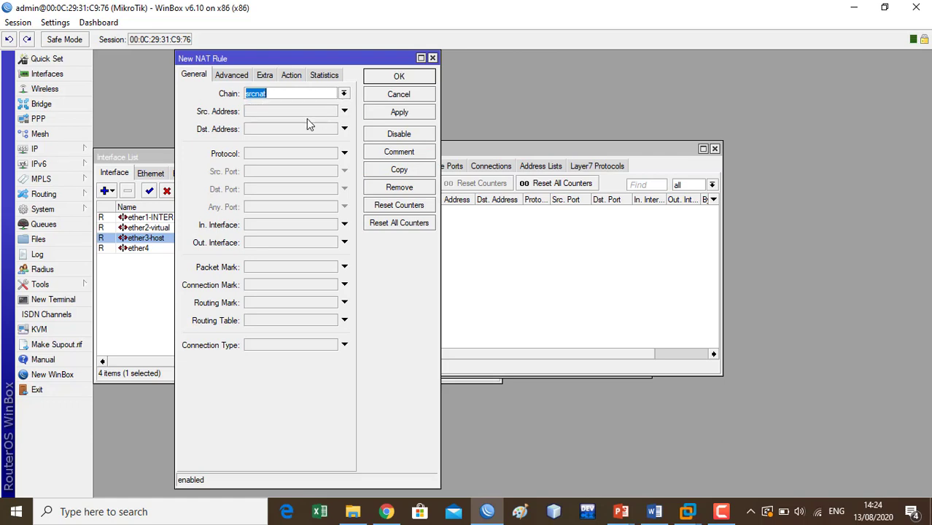
click(344, 153)
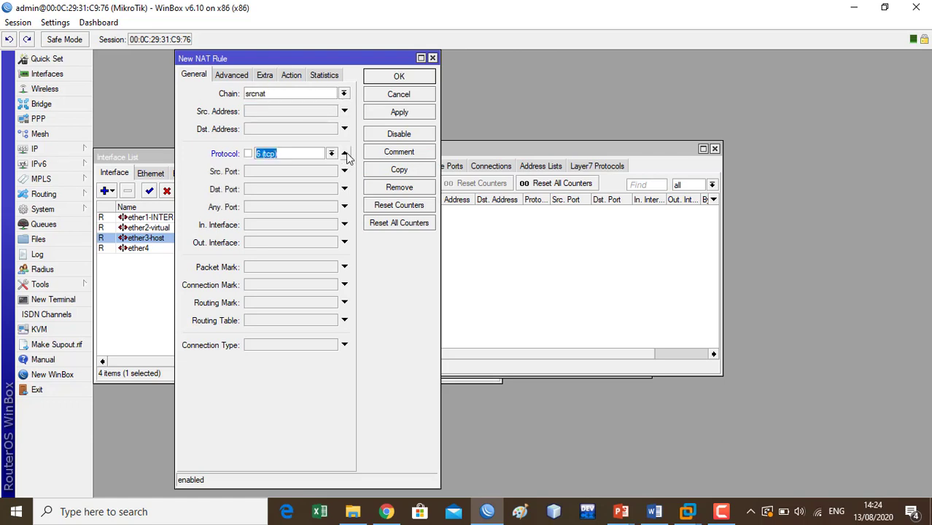
click(345, 154)
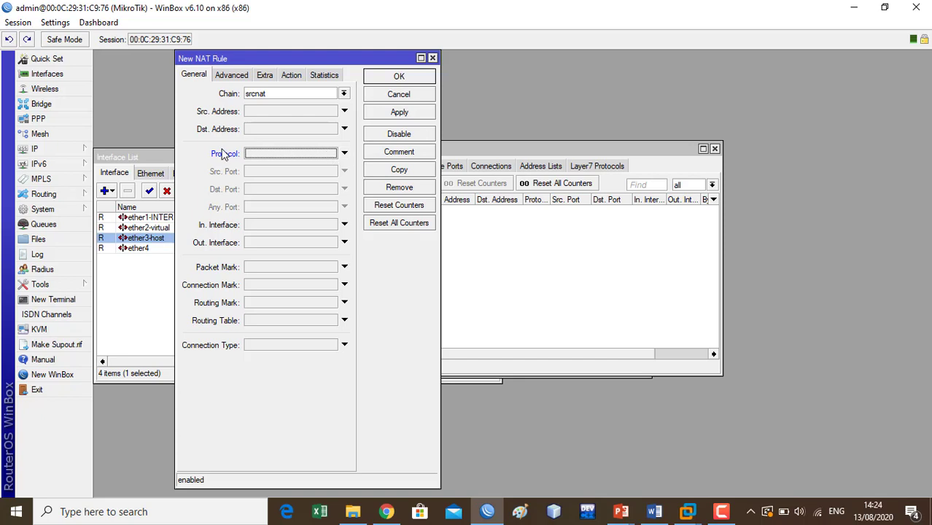
click(344, 242)
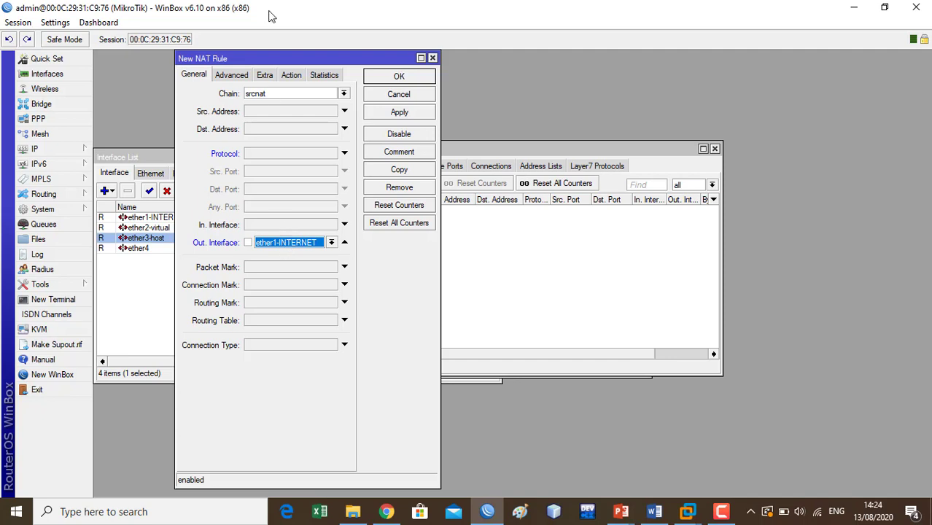
Step: Set the new NAT rule's action to masquerade and save the rule
click(292, 76)
click(292, 95)
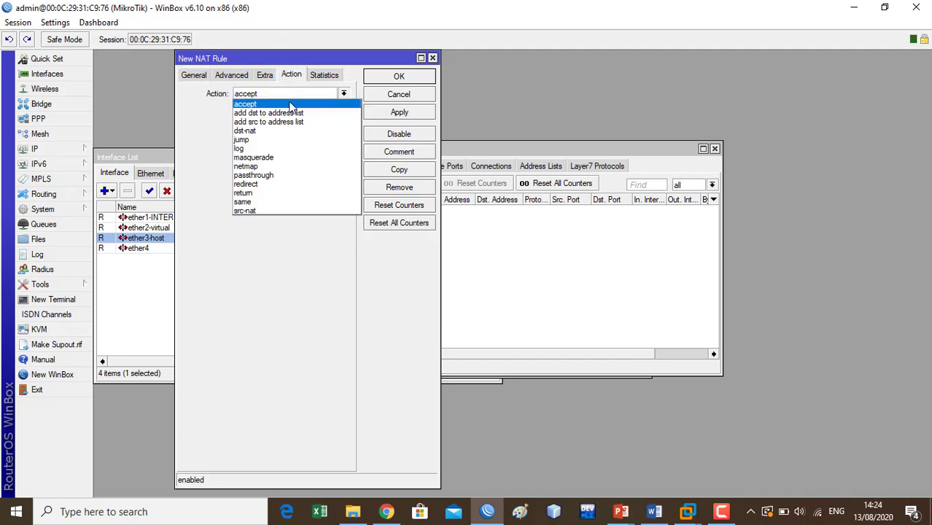
click(286, 158)
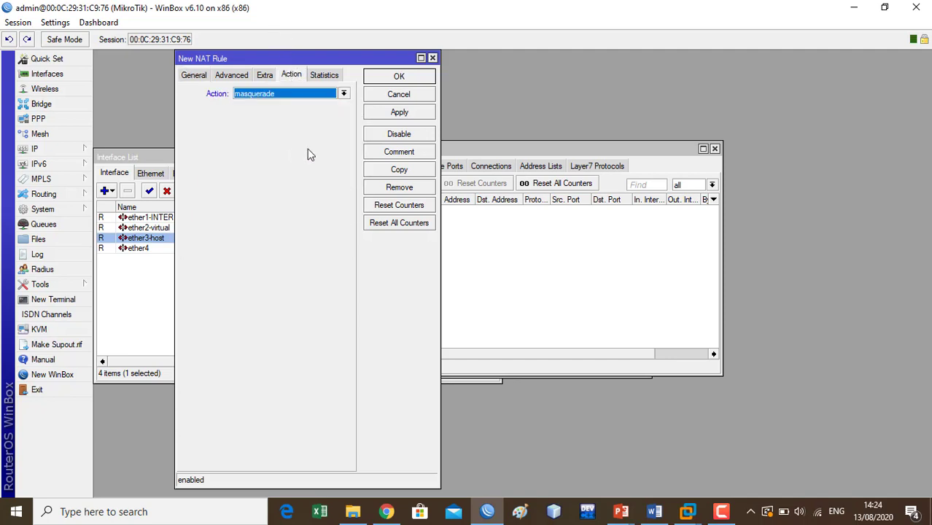
click(392, 115)
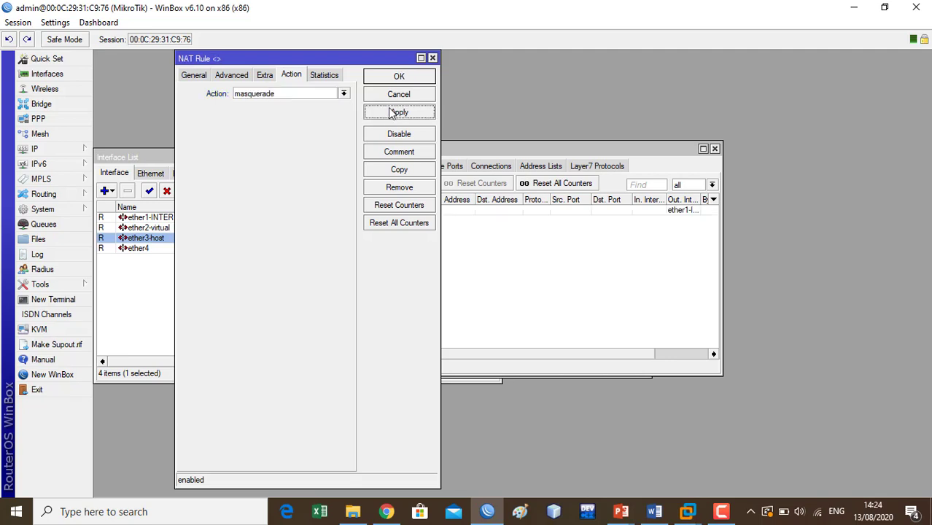
click(399, 77)
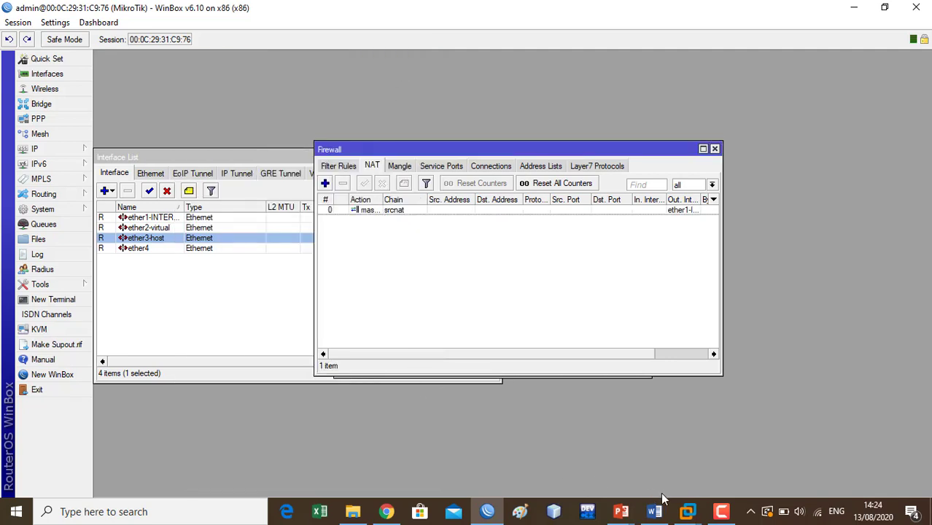
Step: Switch to the Windows 10 virtual machine in VMware Workstation and ping 8.8.8.8 from a new command prompt
mouse_move(687, 511)
click(798, 441)
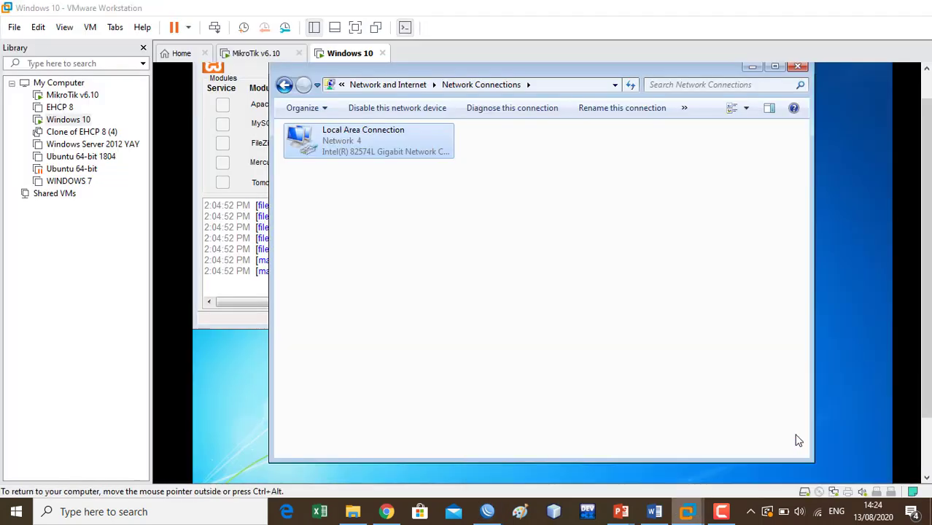
drag(926, 236, 910, 310)
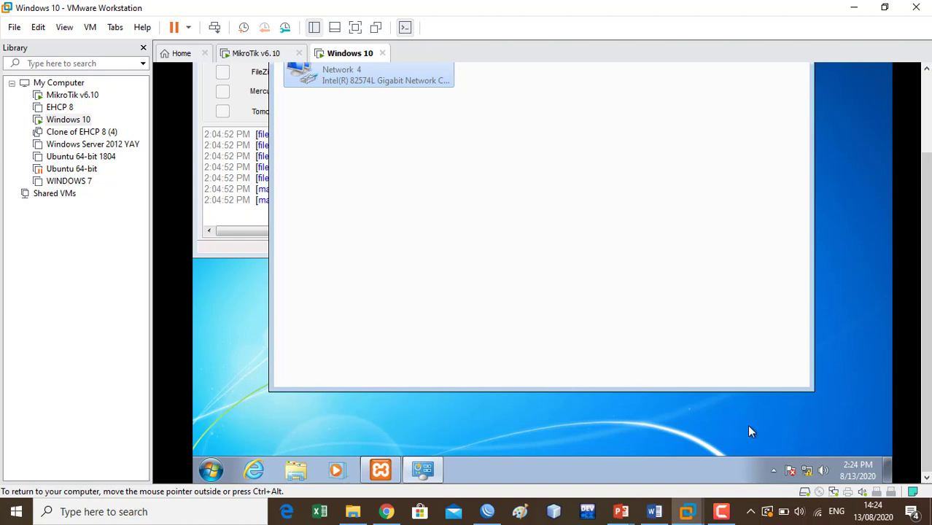
key(super+r)
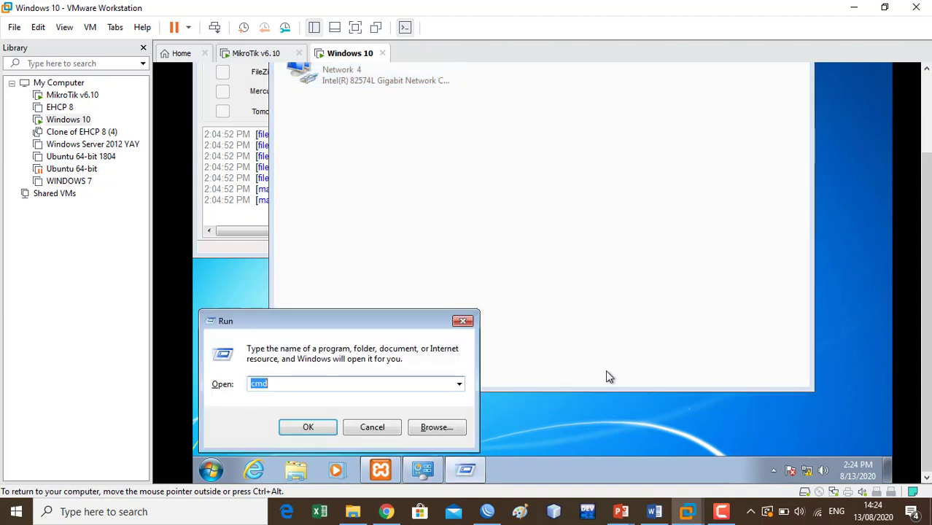
key(Return)
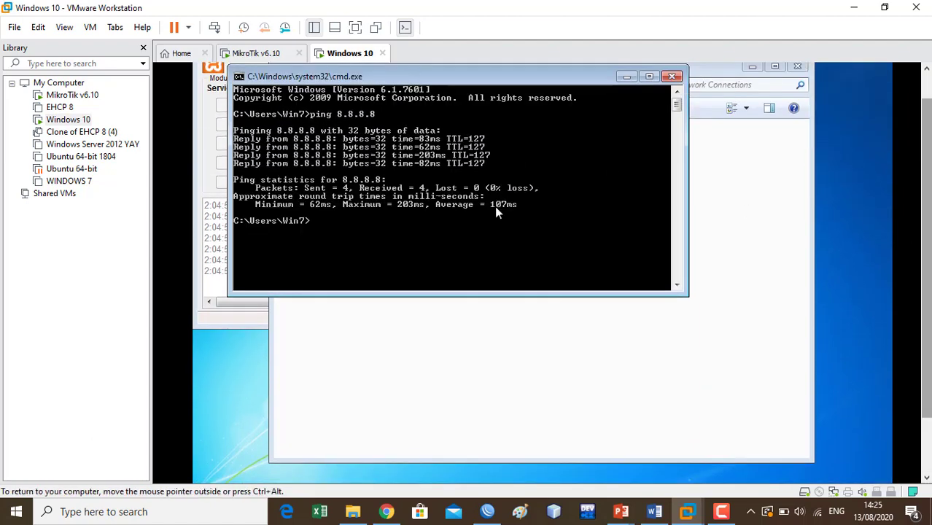
Step: Ping google.com from the command prompt to test name resolution, and interrupt the ping after a few replies
key(Up)
key(BackSpace)
key(BackSpace)
key(BackSpace)
key(BackSpace)
key(BackSpace)
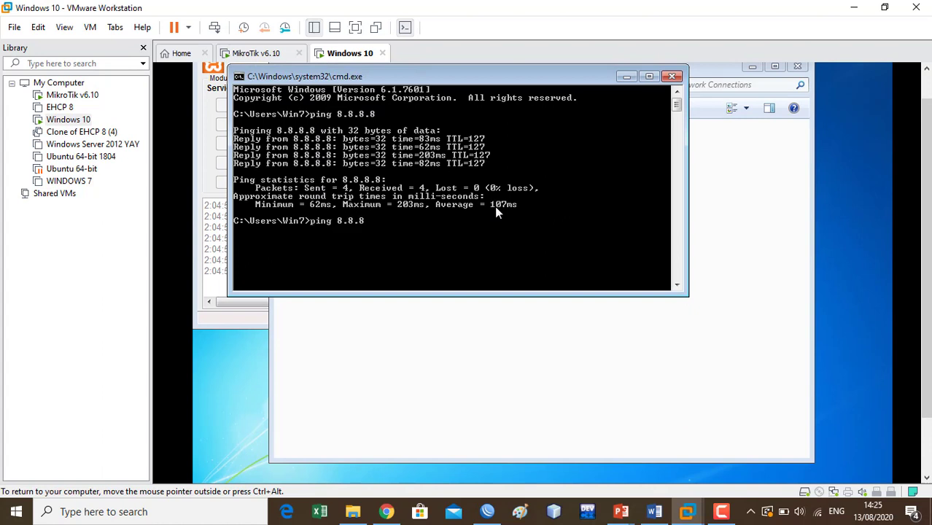
text(google.com)
key(Return)
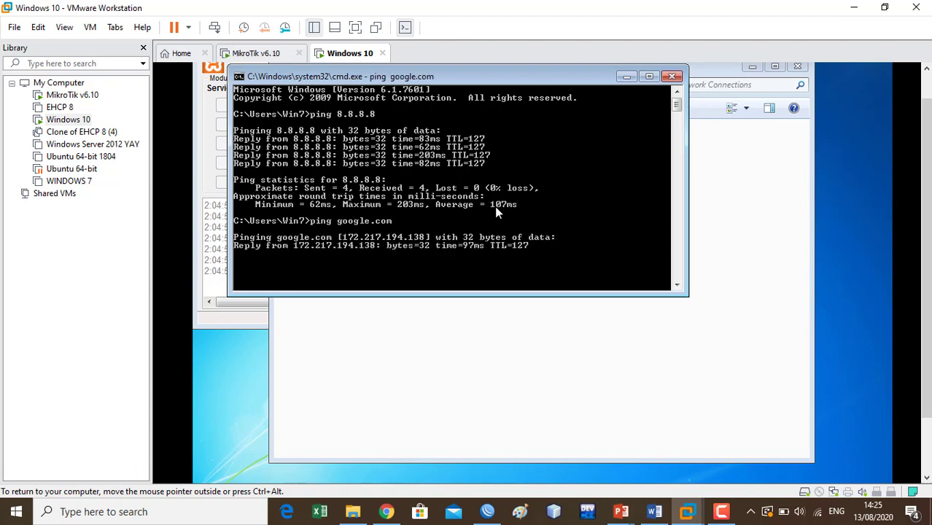
key(ctrl+c)
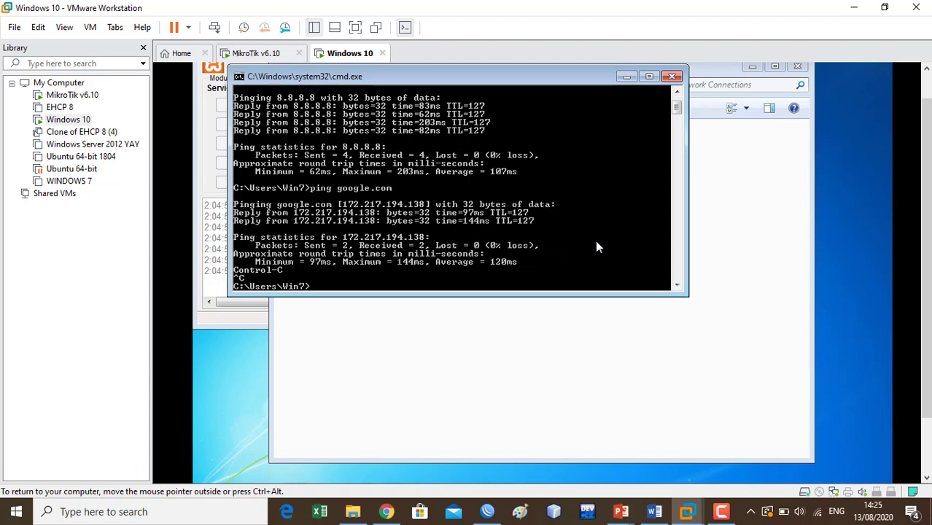
Step: Clear the preferred DNS server in the Local Area Connection's IPv4 settings and accept the change
click(727, 256)
right_click(326, 138)
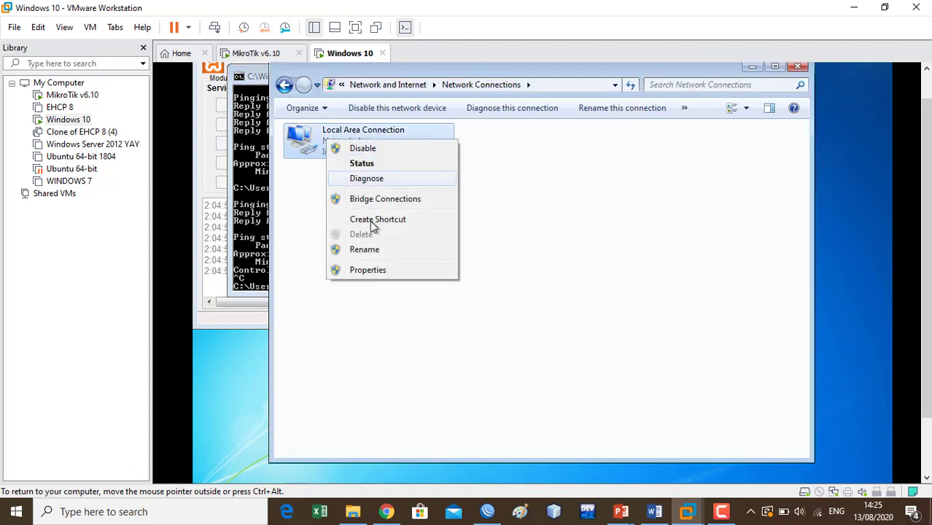
click(373, 269)
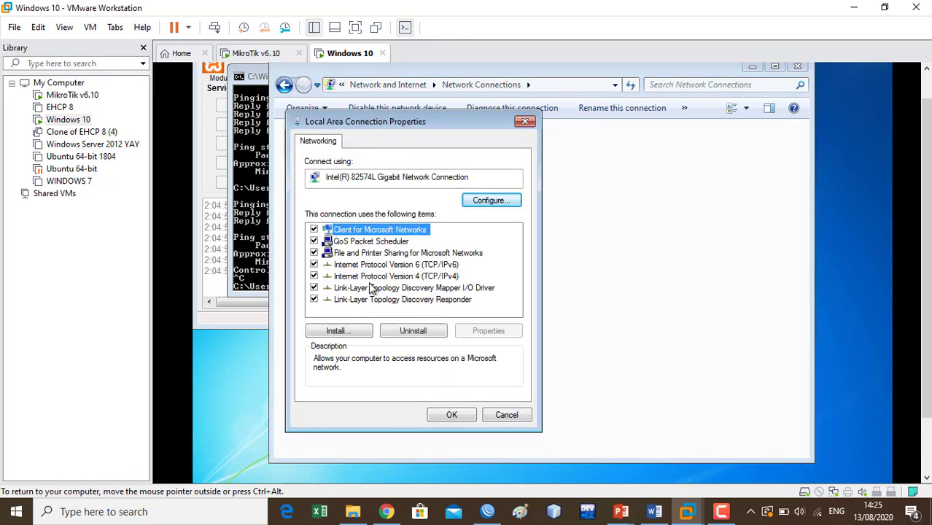
double_click(394, 281)
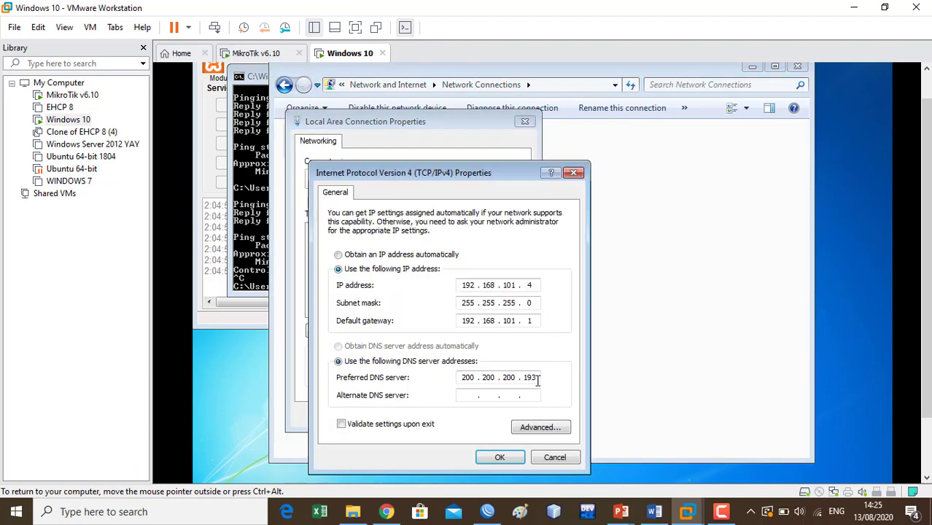
key(BackSpace)
key(BackSpace)
key(BackSpace)
key(BackSpace)
key(BackSpace)
key(BackSpace)
key(BackSpace)
key(BackSpace)
key(BackSpace)
key(BackSpace)
key(BackSpace)
key(BackSpace)
click(500, 457)
click(456, 419)
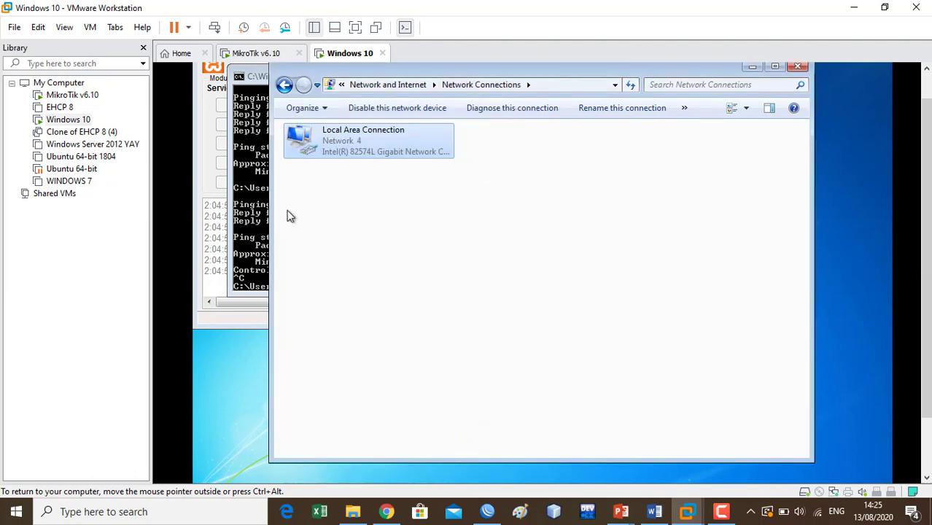
Step: Repeat the pings to google.com and 8.8.8.8 in the command prompt with no DNS server set
click(254, 208)
key(Up)
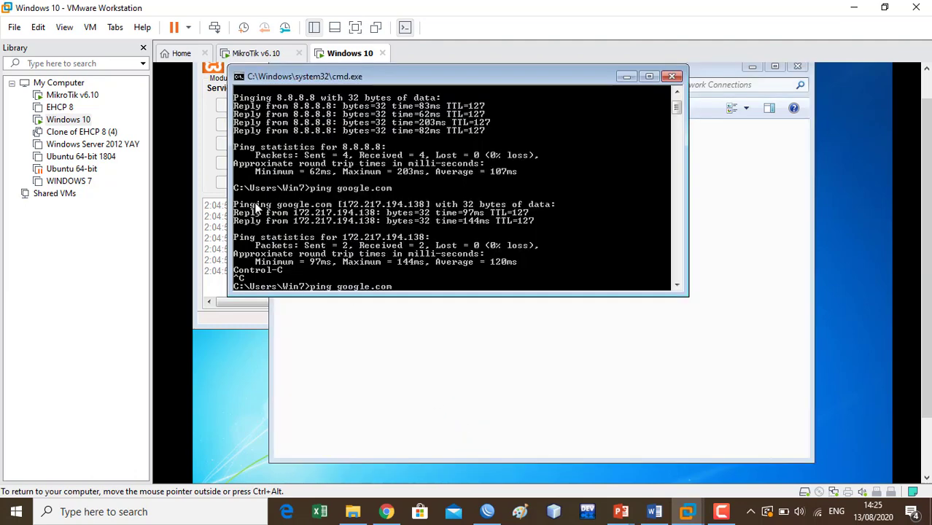
key(Return)
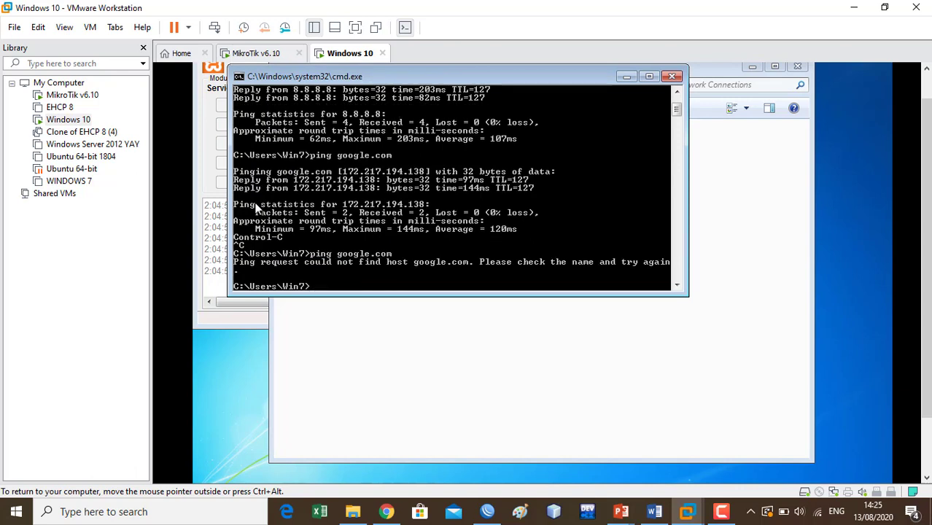
key(Up)
key(Return)
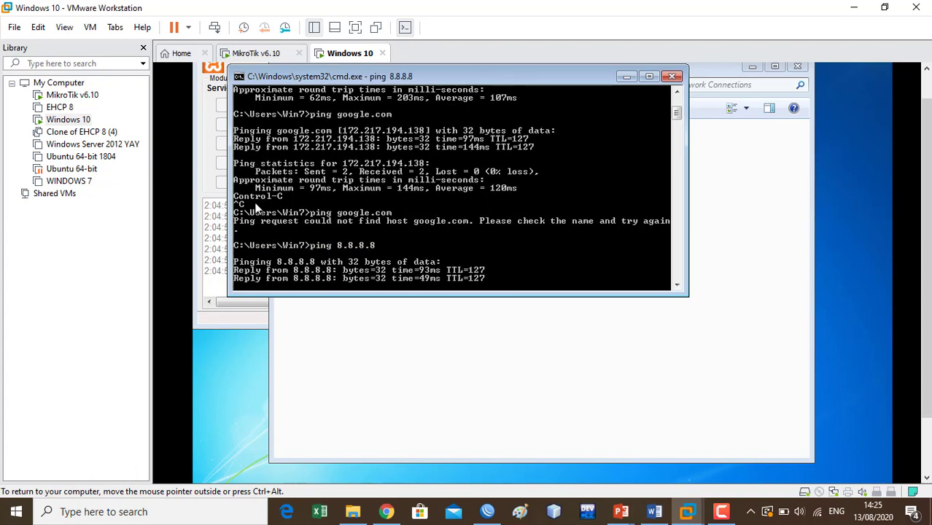
key(ctrl+x)
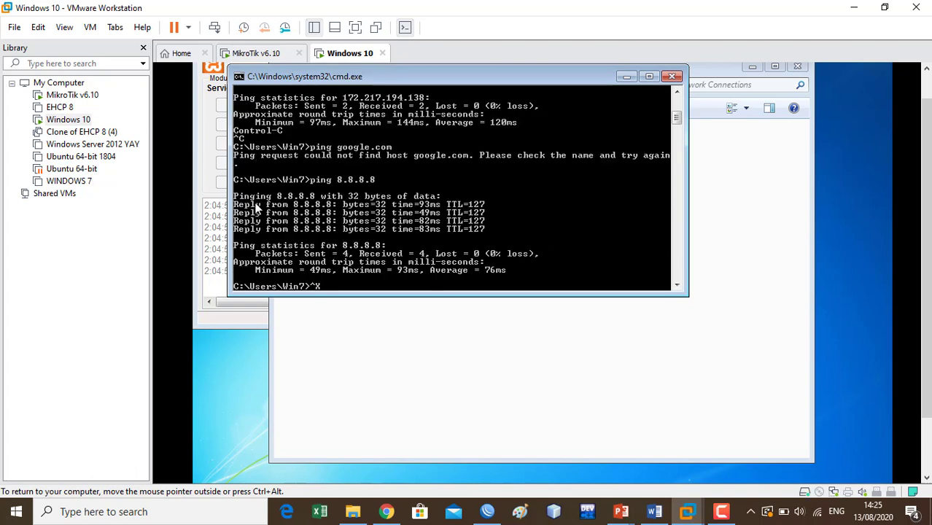
key(Return)
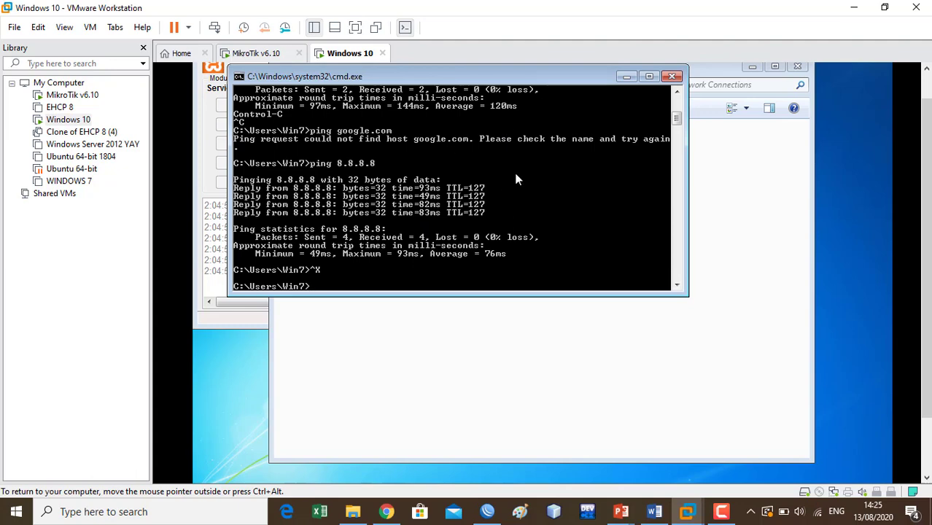
Step: Check the work steps in the Word assignment, and back in the virtual machine minimise the windows covering the XAMPP Control Panel
click(653, 513)
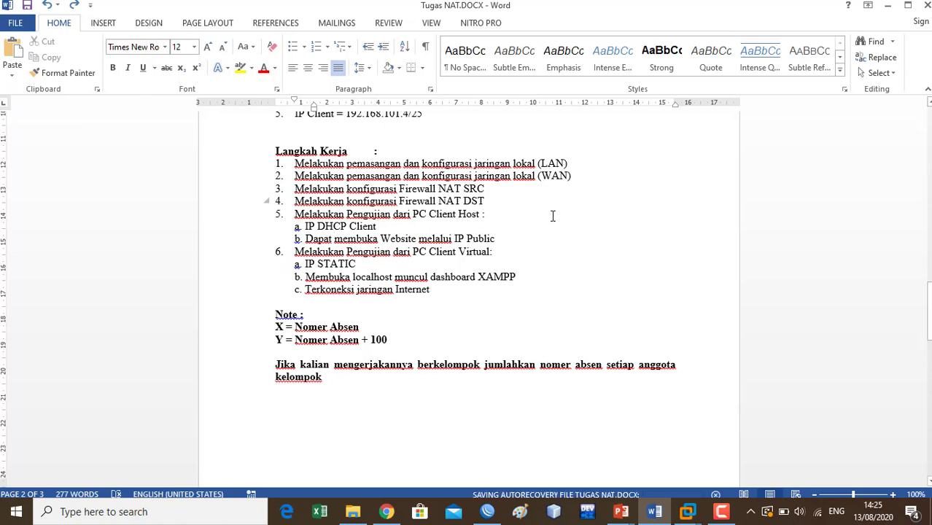
click(892, 5)
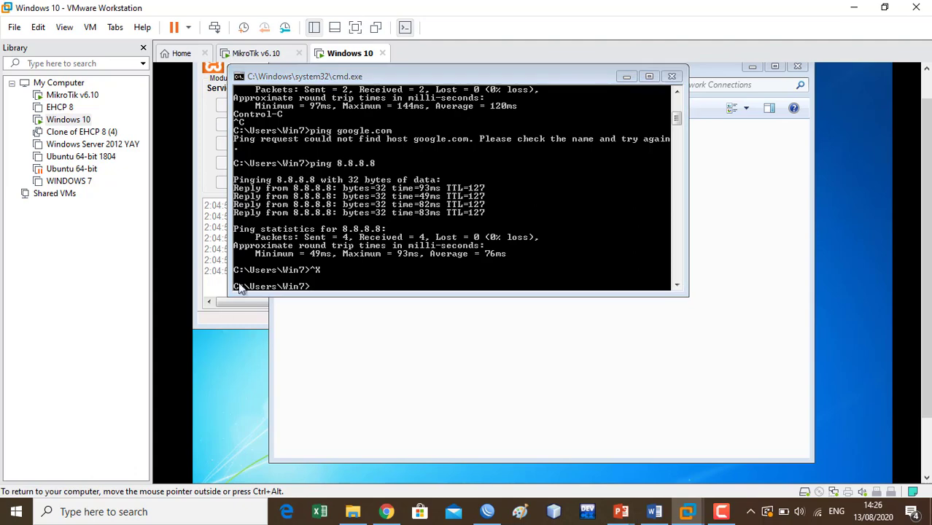
click(626, 76)
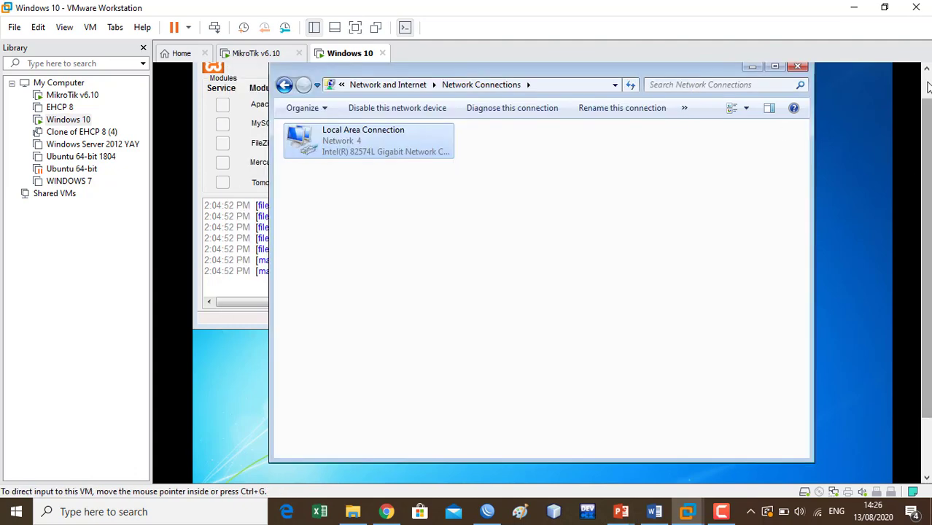
click(751, 65)
scroll(925, 131, up, 1)
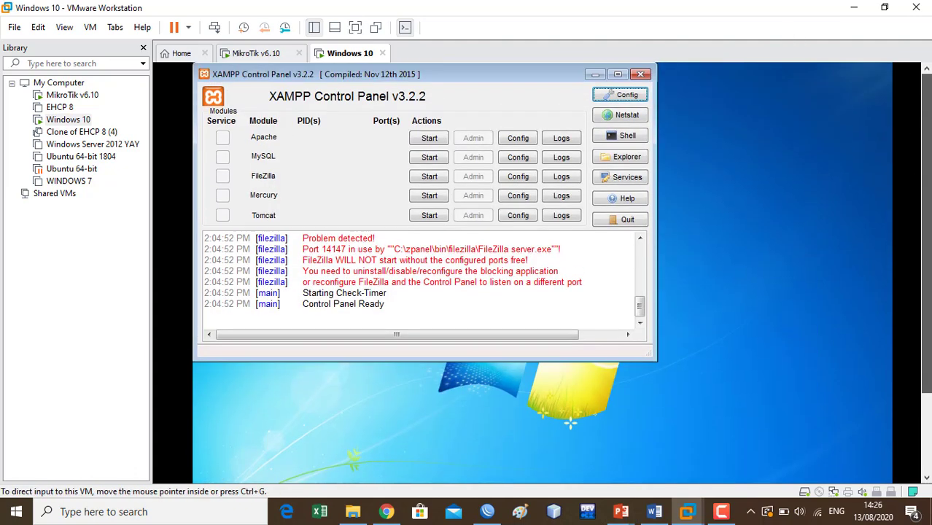
Step: Start the Apache module in XAMPP and open its localhost dashboard in a maximised browser window
click(430, 139)
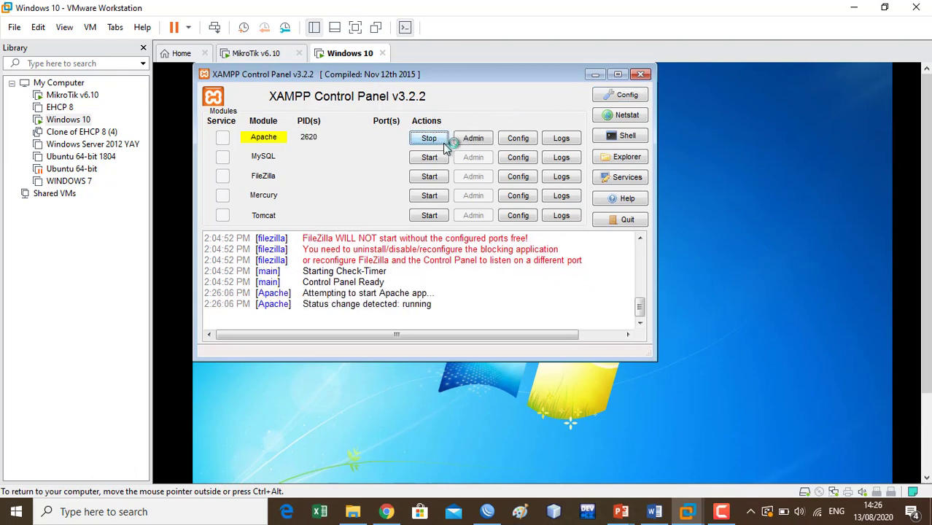
click(473, 139)
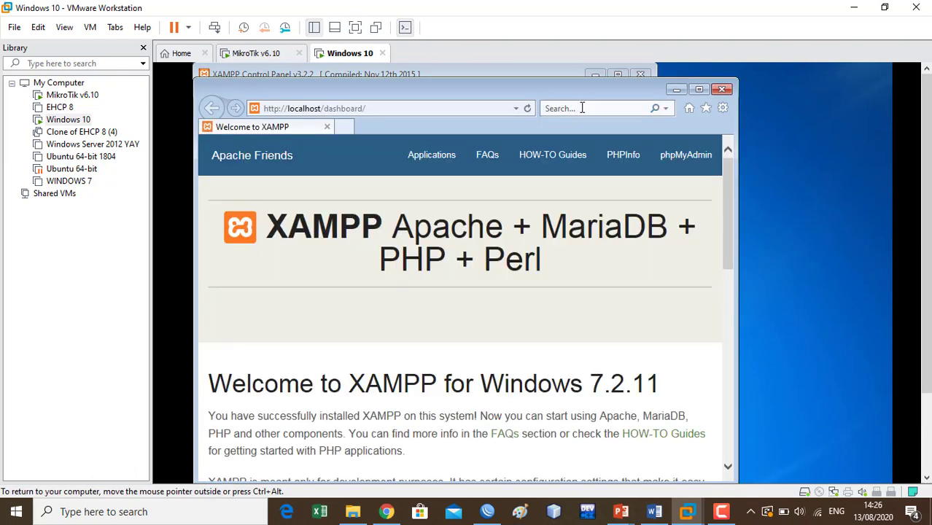
click(698, 90)
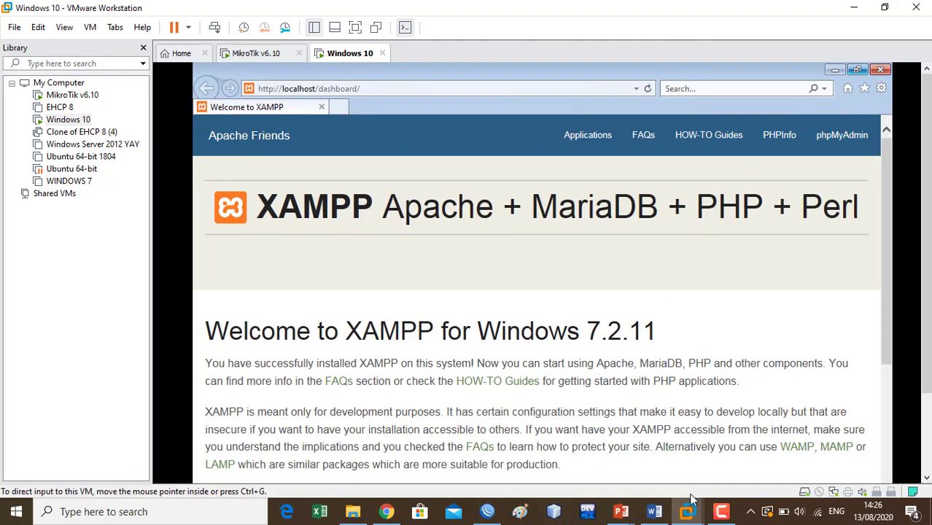
Step: Check the work steps in the Word assignment, then back in the virtual machine look through the XAMPP dashboard and minimise the browser
click(654, 512)
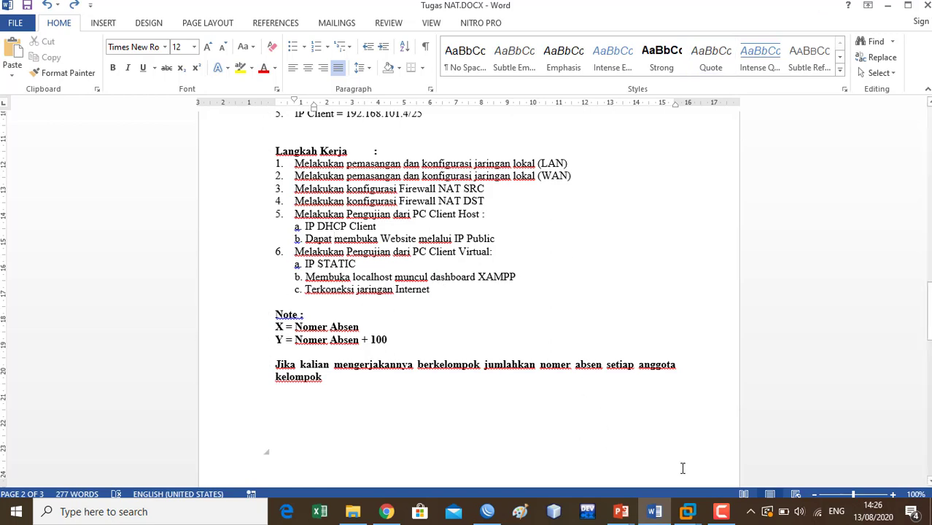
click(687, 511)
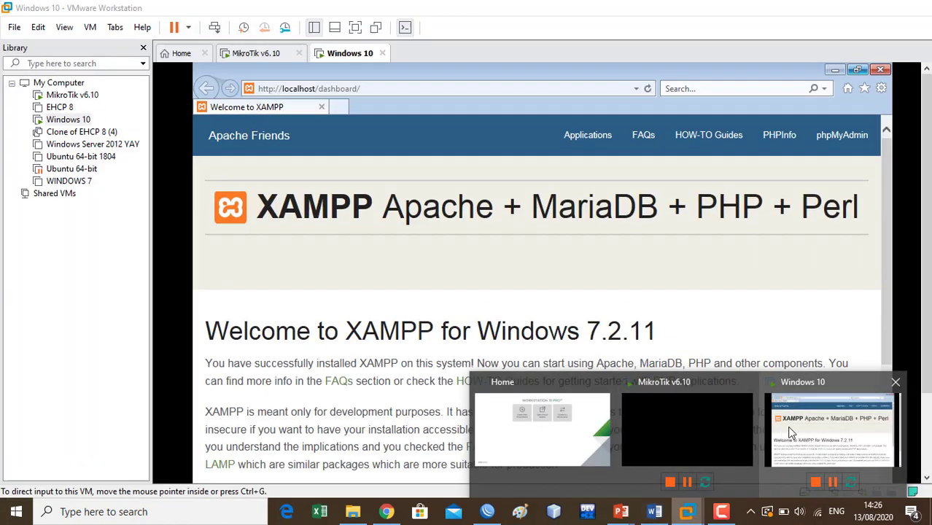
click(788, 433)
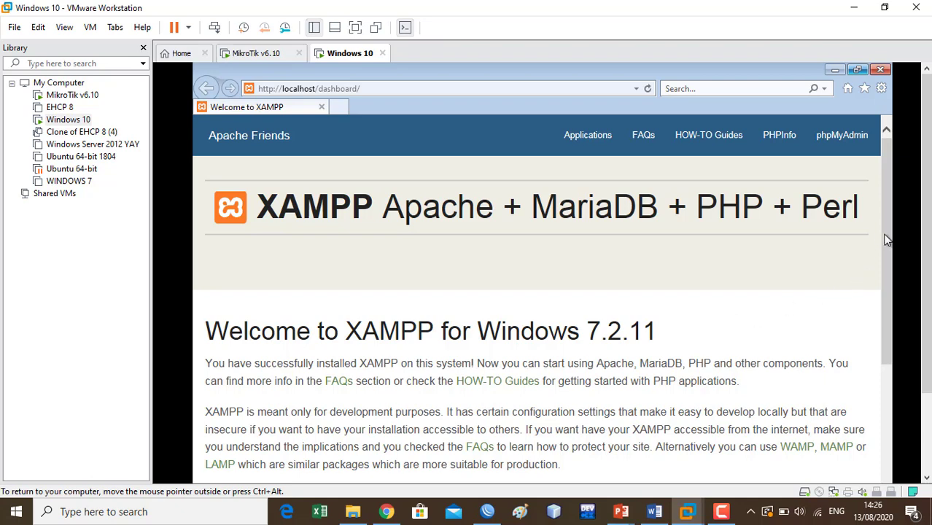
drag(888, 234, 887, 312)
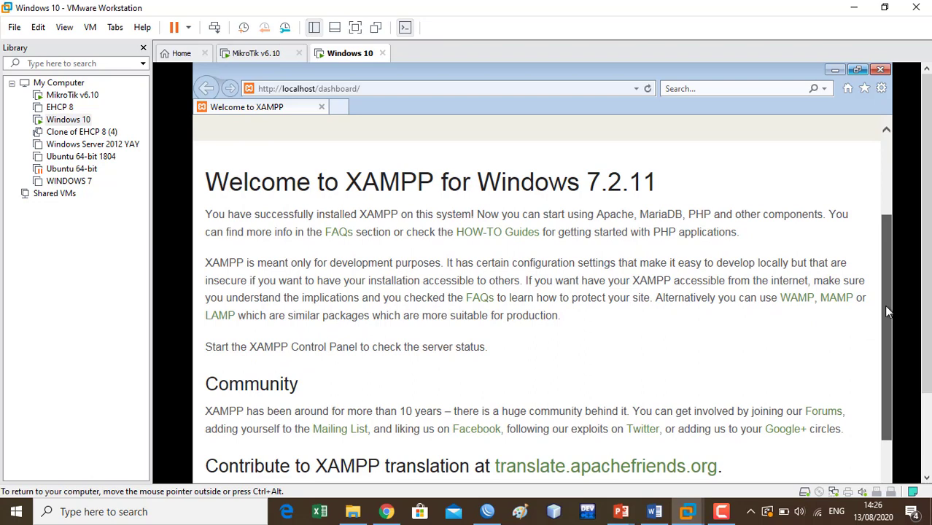
drag(887, 312, 882, 358)
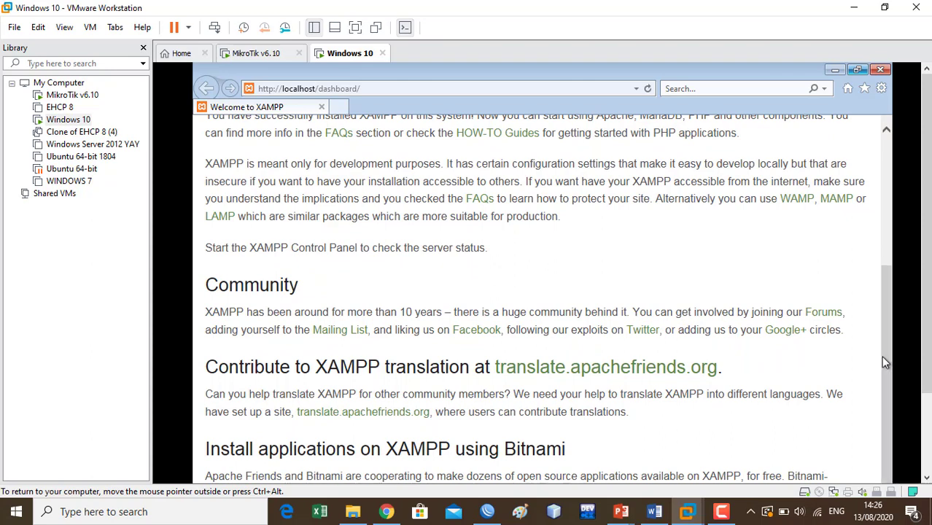
drag(882, 358, 881, 223)
click(835, 70)
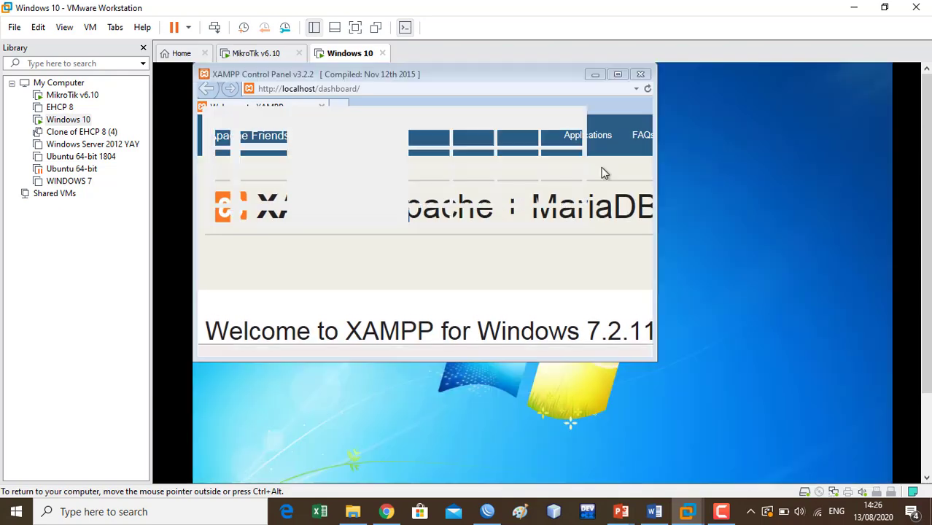
Step: Switch to WinBox and add a new NAT rule with chain dstnat and destination address 200.200.200.200
click(487, 512)
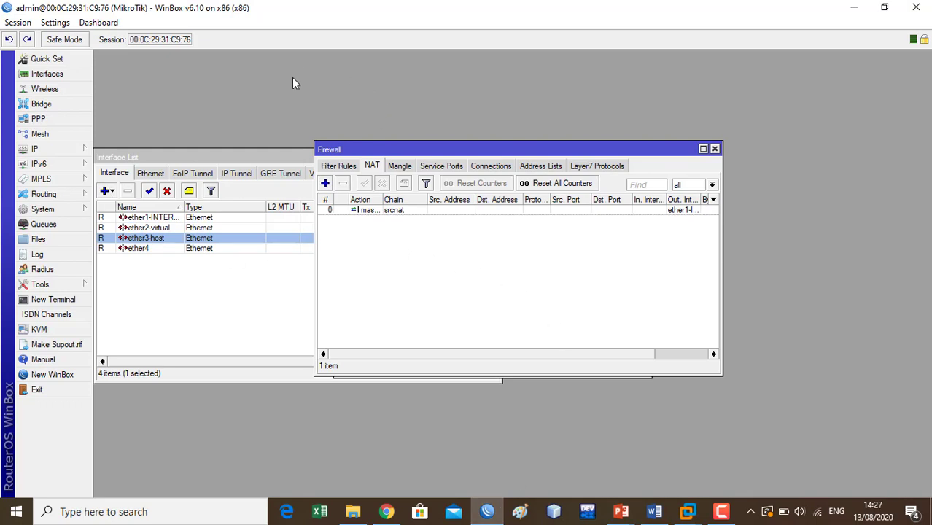
click(325, 185)
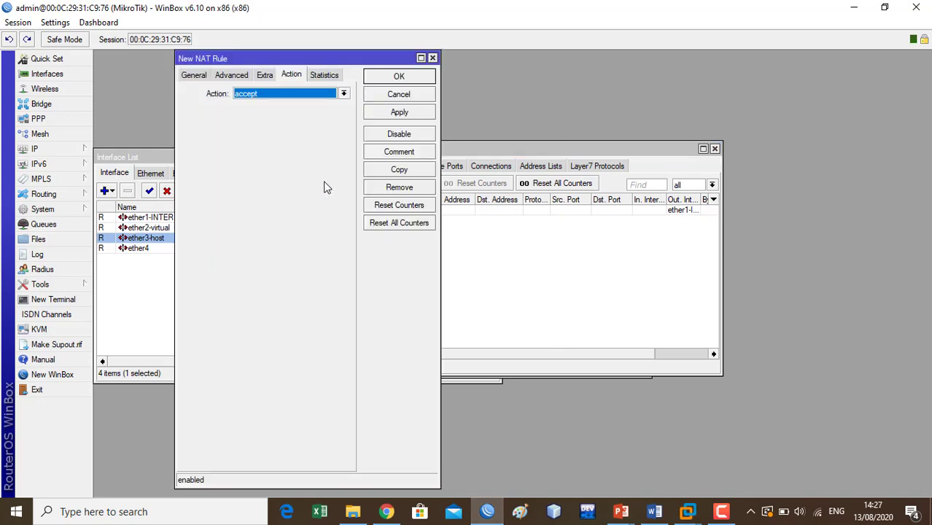
click(194, 75)
click(344, 93)
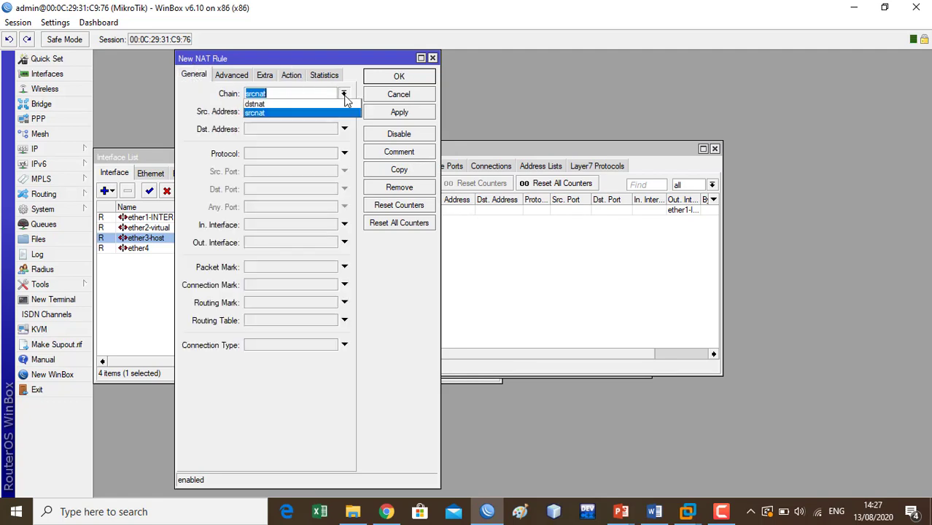
click(330, 106)
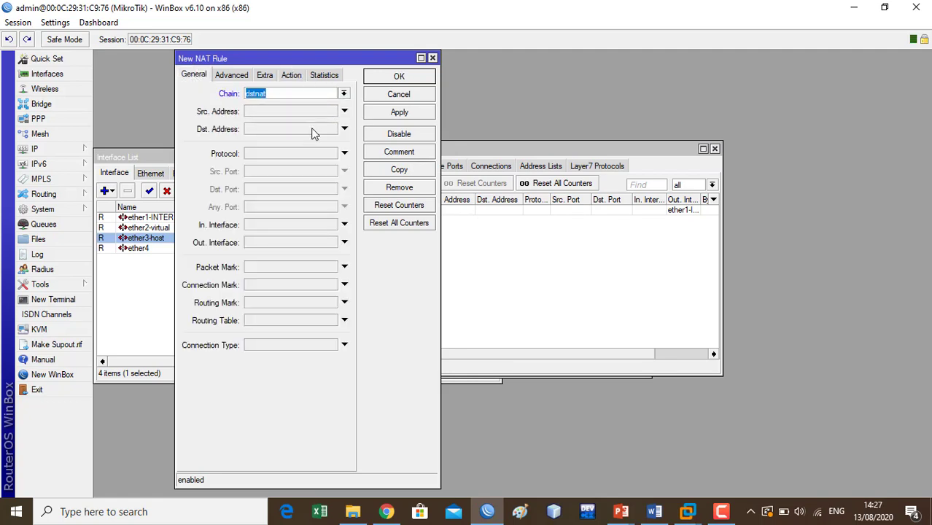
click(312, 128)
text(200.200.200.)
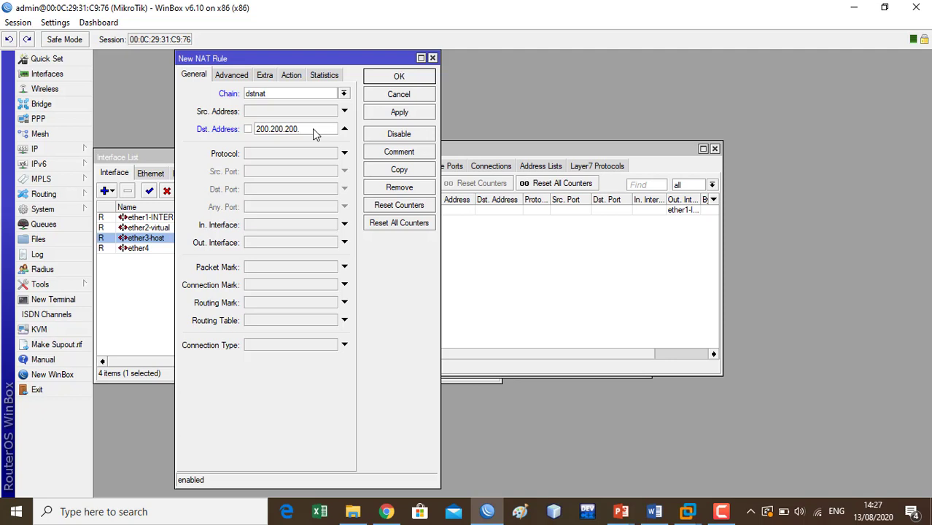
text(200)
Step: Set the new NAT rule's protocol to 6 (tcp), looking through the other available protocols
click(344, 153)
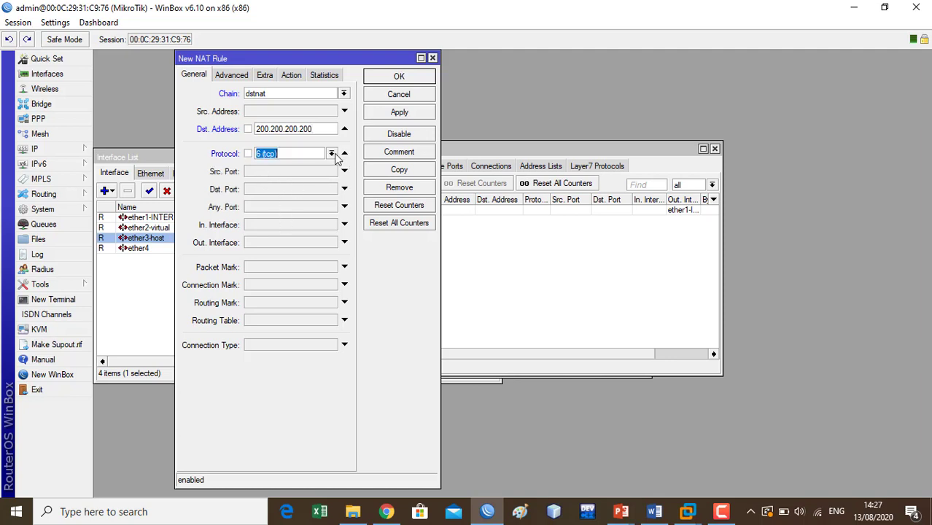
click(332, 154)
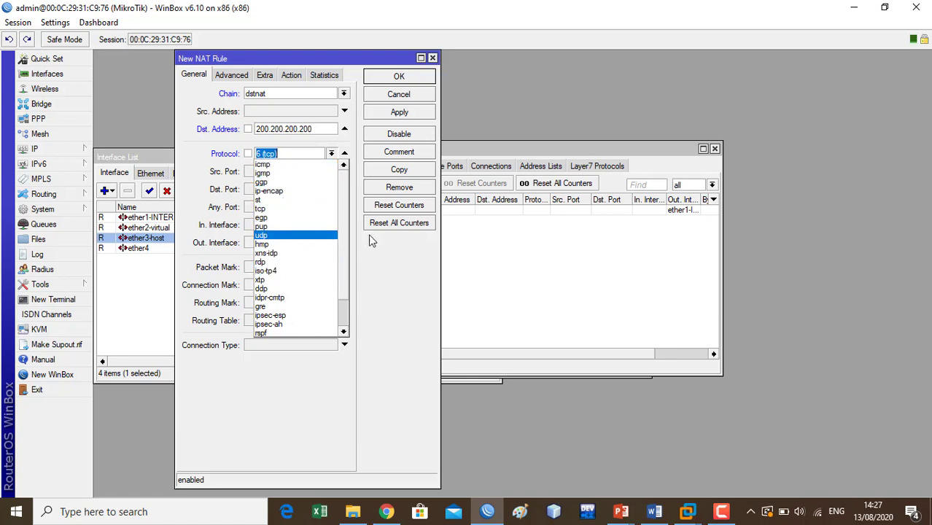
click(399, 252)
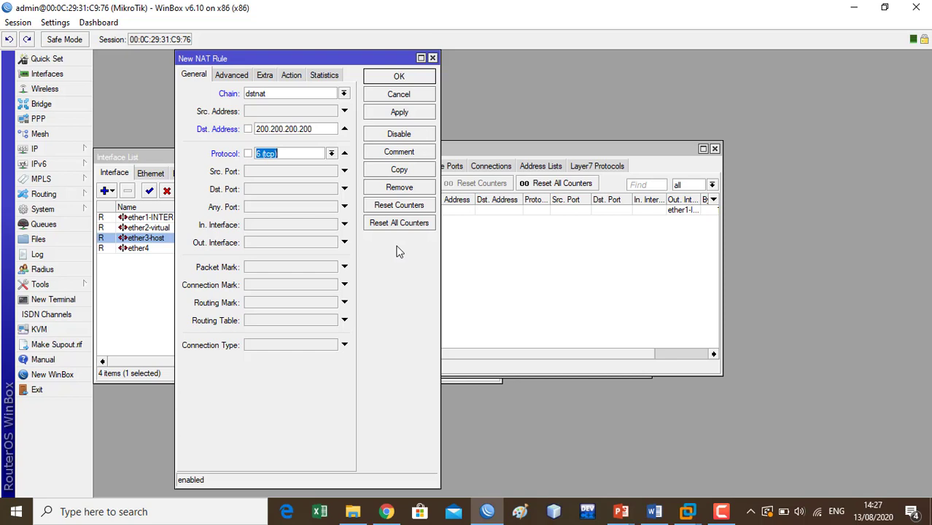
click(331, 154)
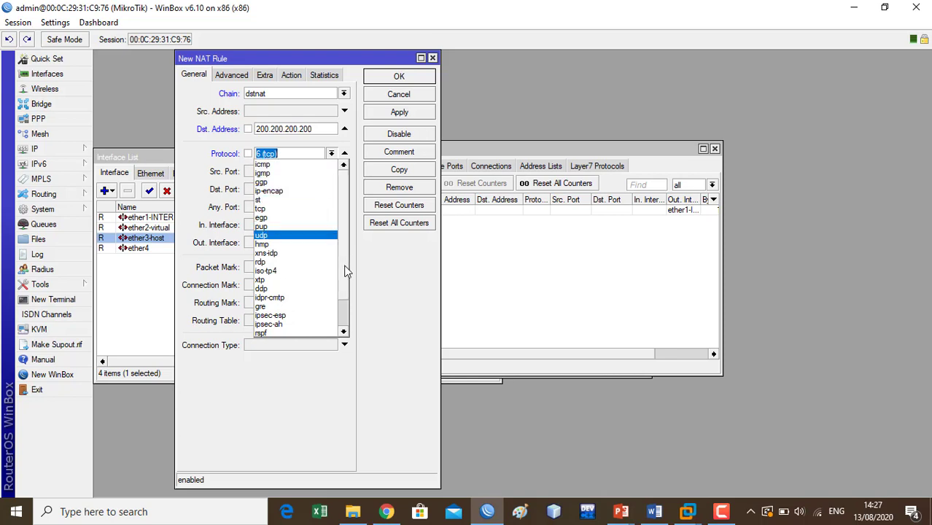
scroll(347, 266, down, 2)
scroll(346, 311, up, 2)
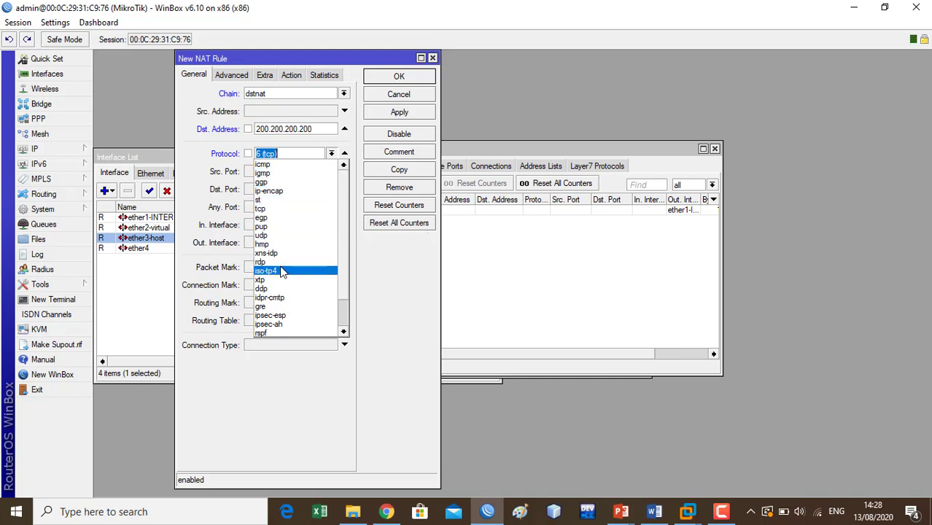
click(405, 252)
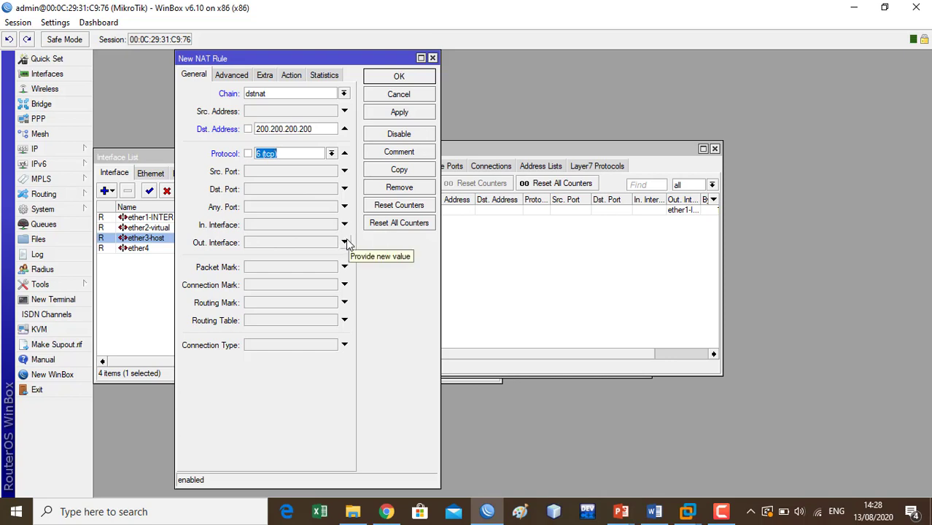
Step: Set the NAT rule's destination port to 80
click(272, 190)
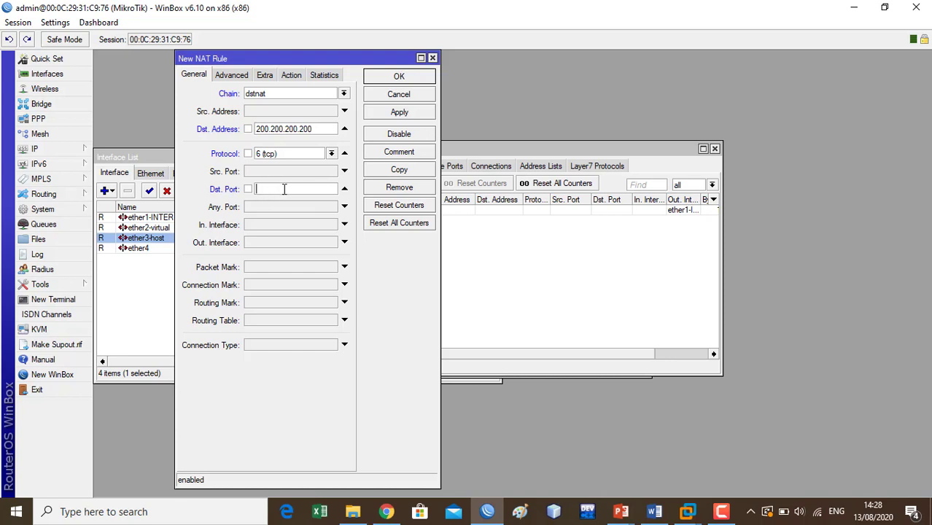
text(80)
double_click(249, 189)
text(22)
key(BackSpace)
key(BackSpace)
text(80)
Step: Set the NAT rule's action to dst-nat and start its target address with 192.168
click(290, 75)
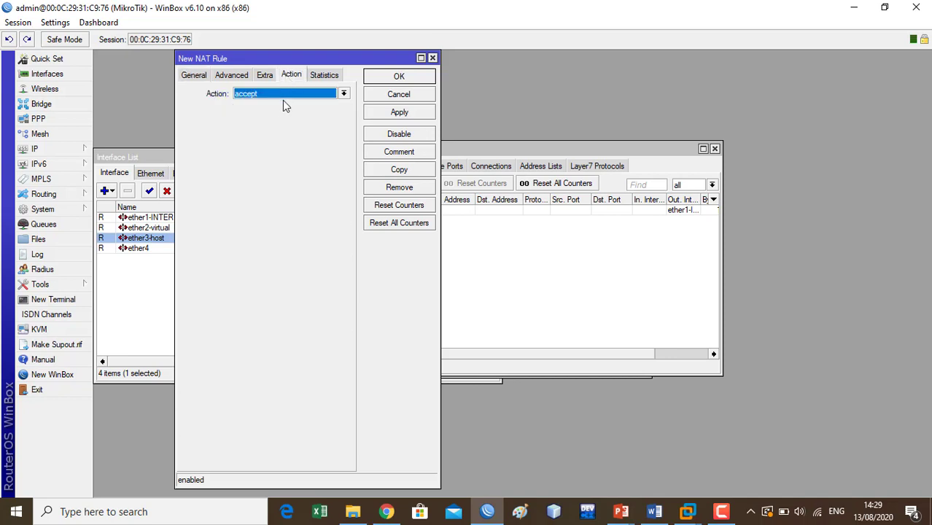
click(313, 95)
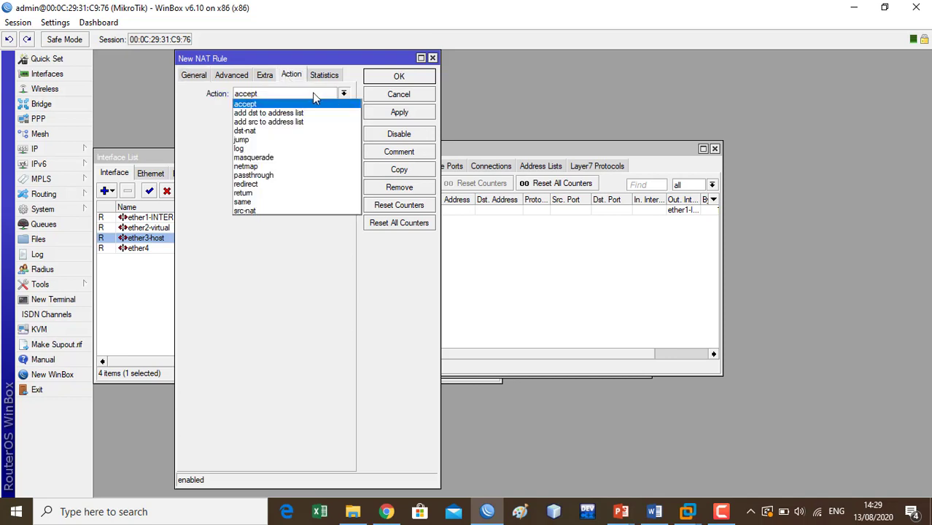
click(289, 131)
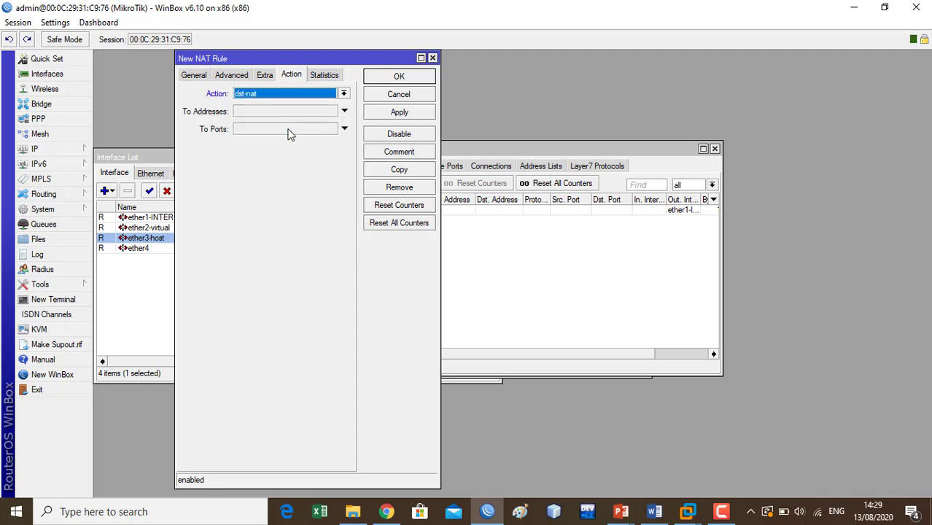
click(289, 111)
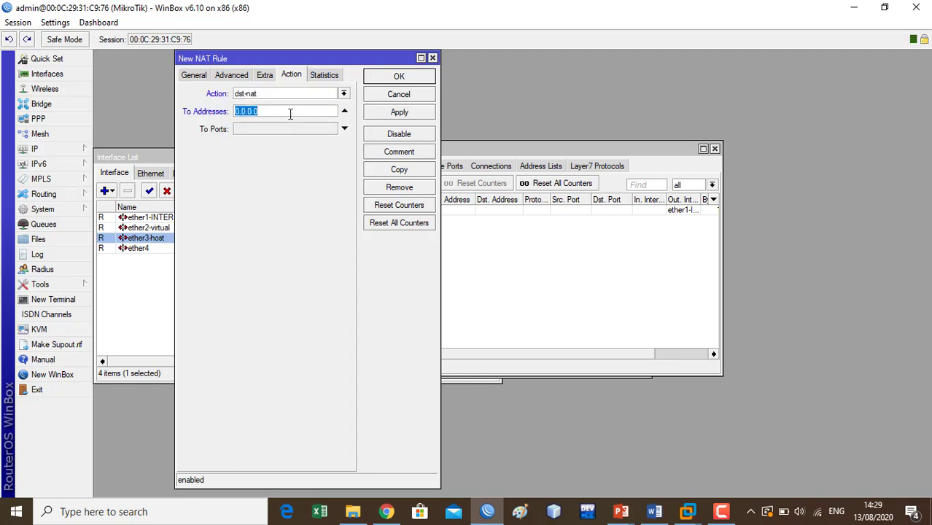
text(192.168)
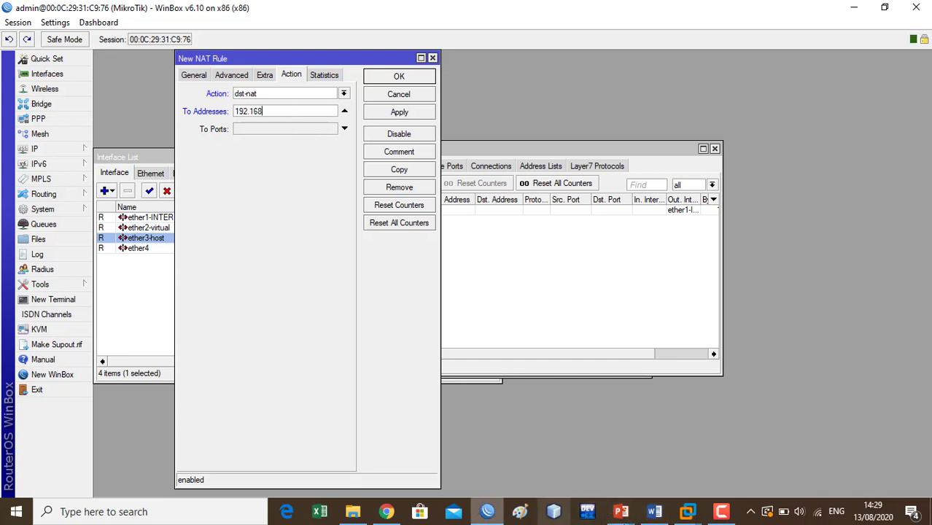
Step: Switch to the Windows 10 virtual machine in VMware and open the Local Area Connection's details to check its IPv4 address
mouse_move(687, 514)
click(803, 425)
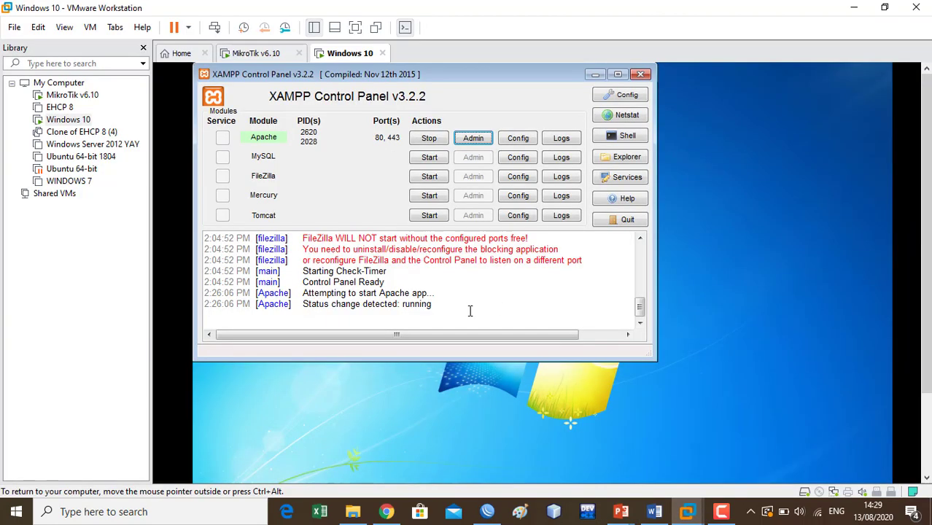
drag(928, 334, 928, 413)
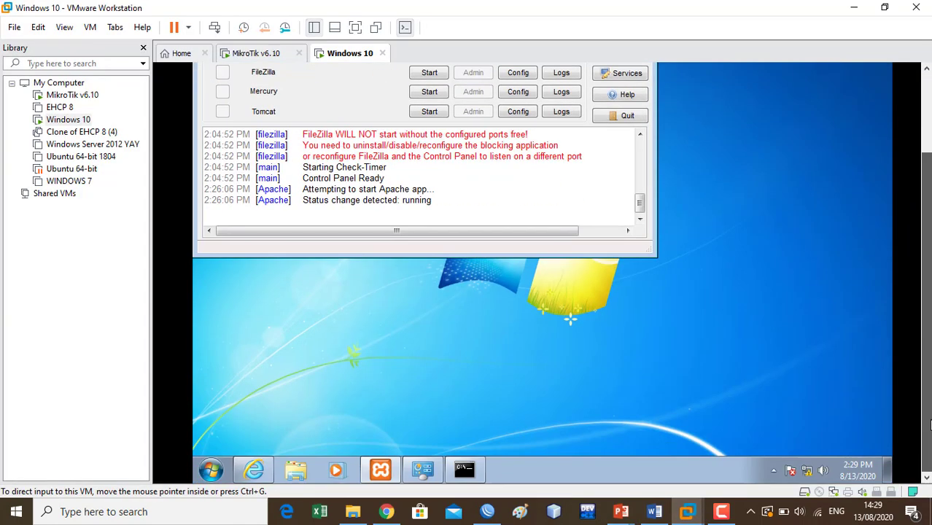
click(437, 471)
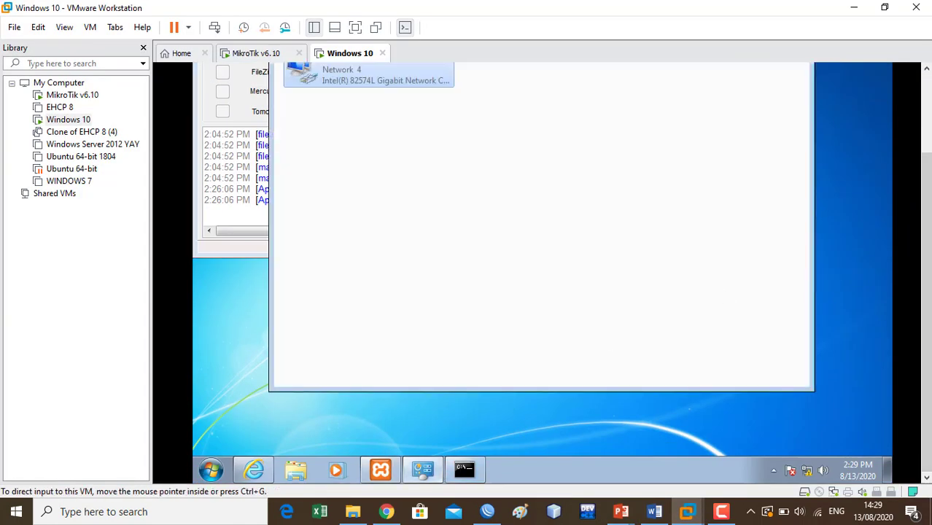
drag(929, 241, 929, 157)
double_click(405, 179)
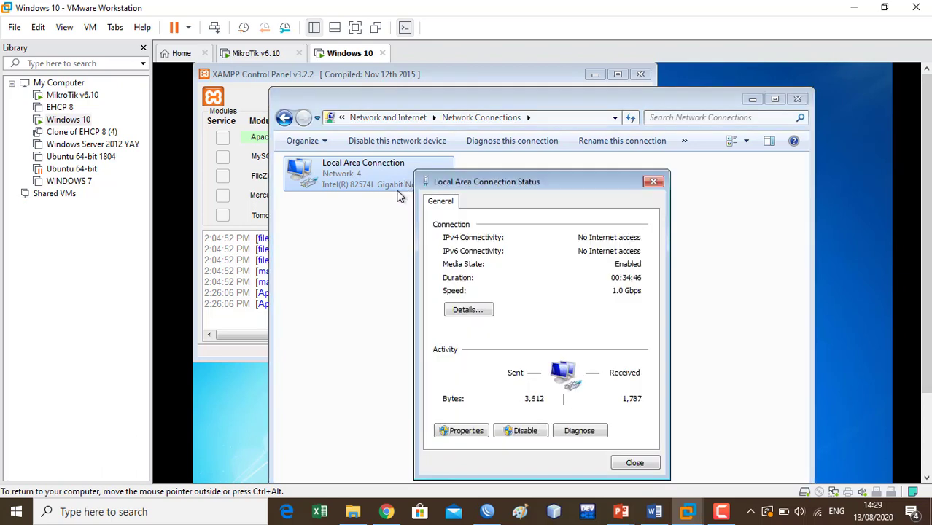
click(468, 309)
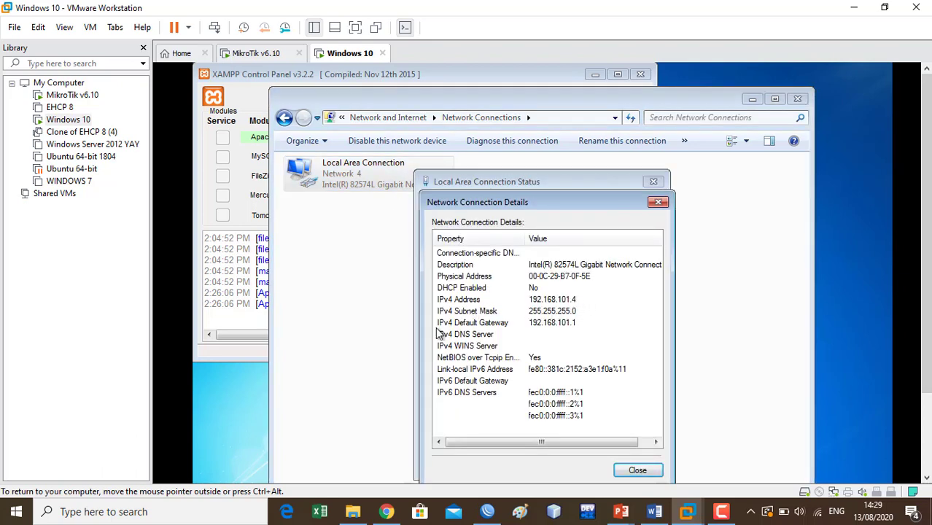
Step: Return to WinBox and complete the rule's target address as 192.168.101.4 with target port 80
click(487, 511)
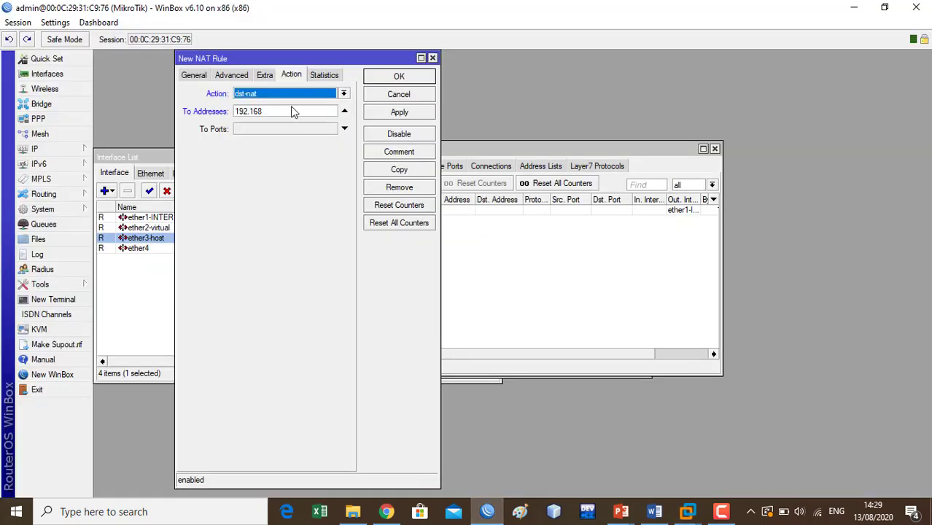
text(100)
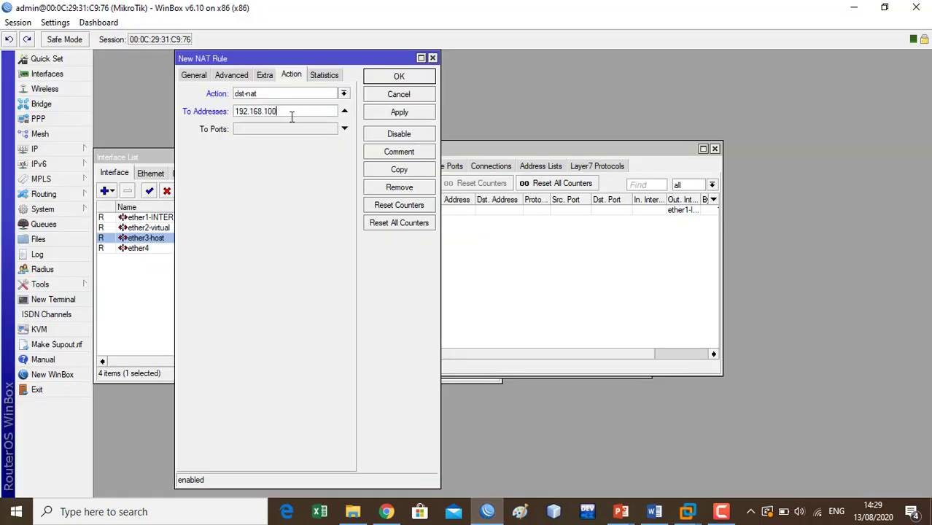
text(.)
key(BackSpace)
key(BackSpace)
text(1.4)
click(292, 131)
text(80)
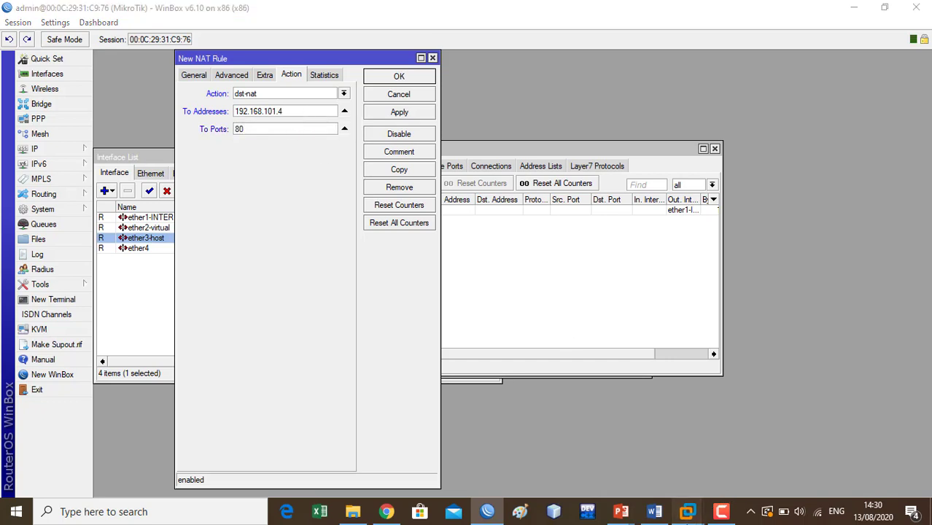
Step: Switch to the Windows 10 virtual machine and bring its XAMPP Control Panel forward to check Apache's status and ports
mouse_move(689, 511)
click(802, 456)
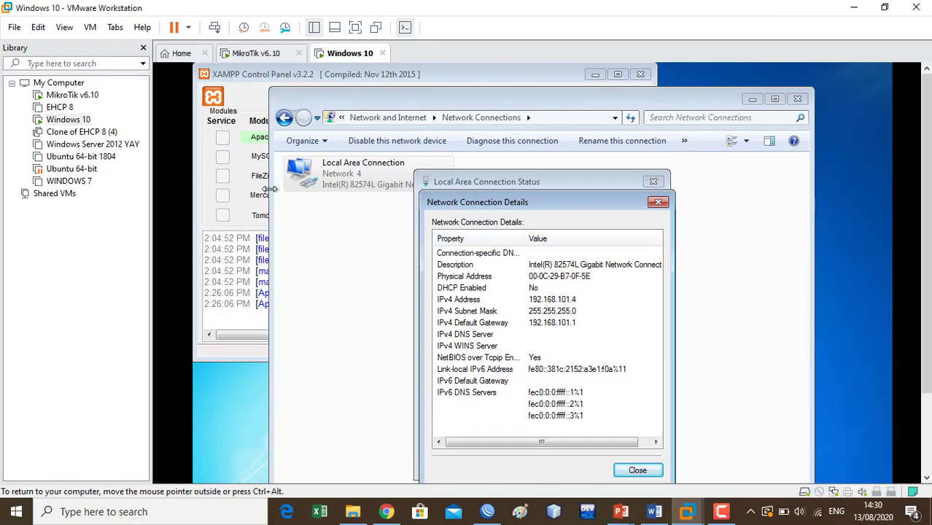
click(254, 166)
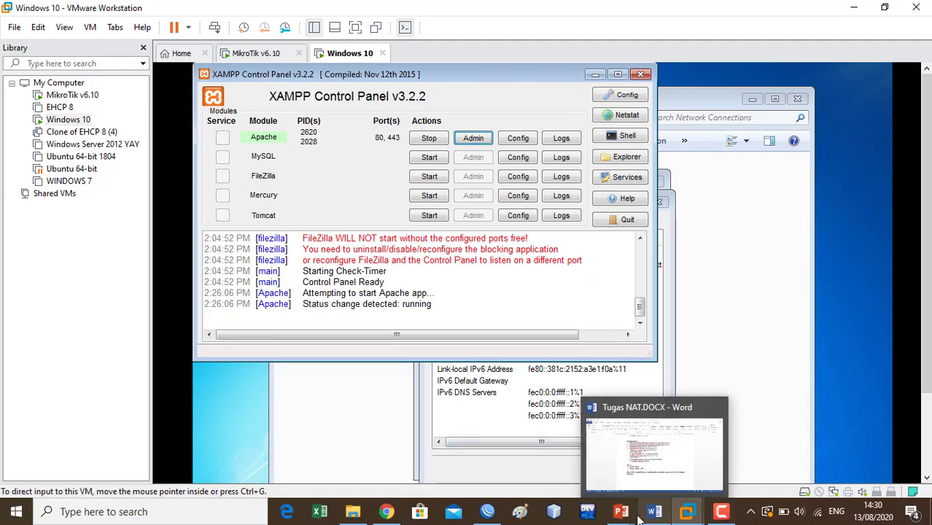
mouse_move(632, 518)
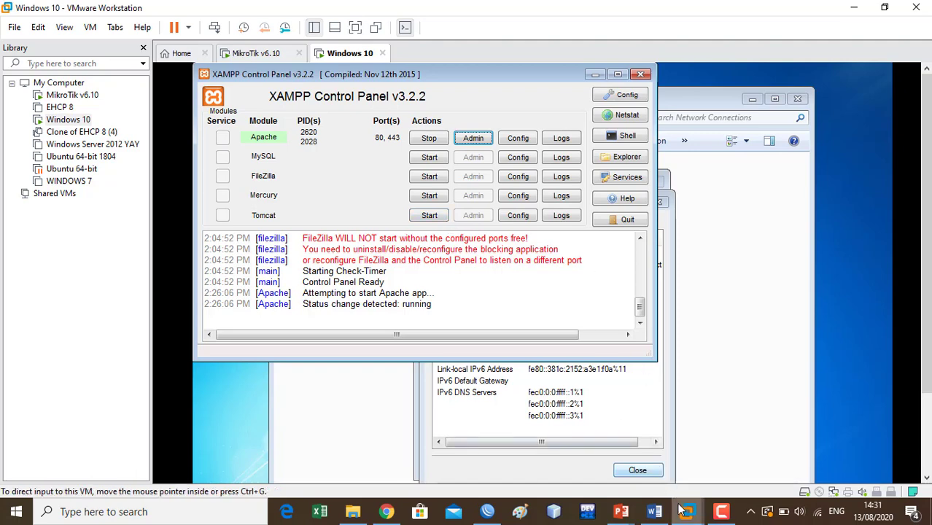
mouse_move(688, 516)
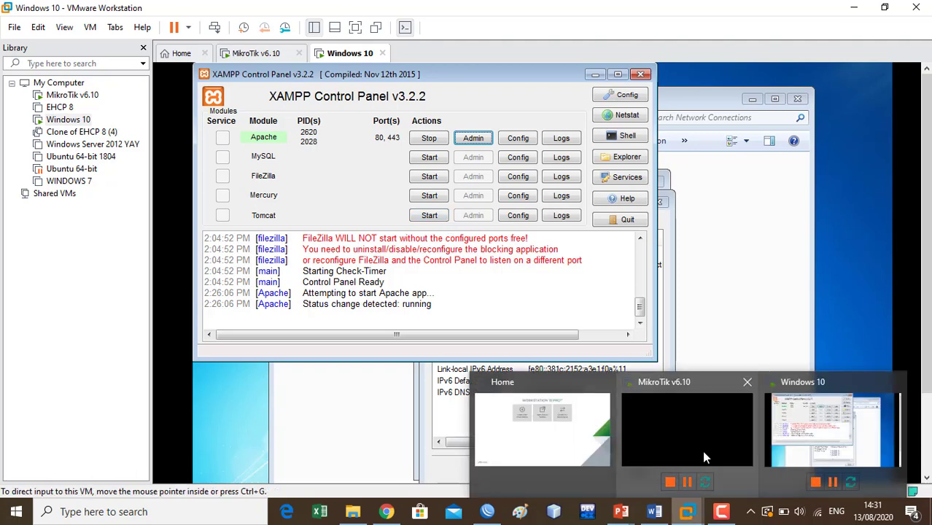
mouse_move(702, 451)
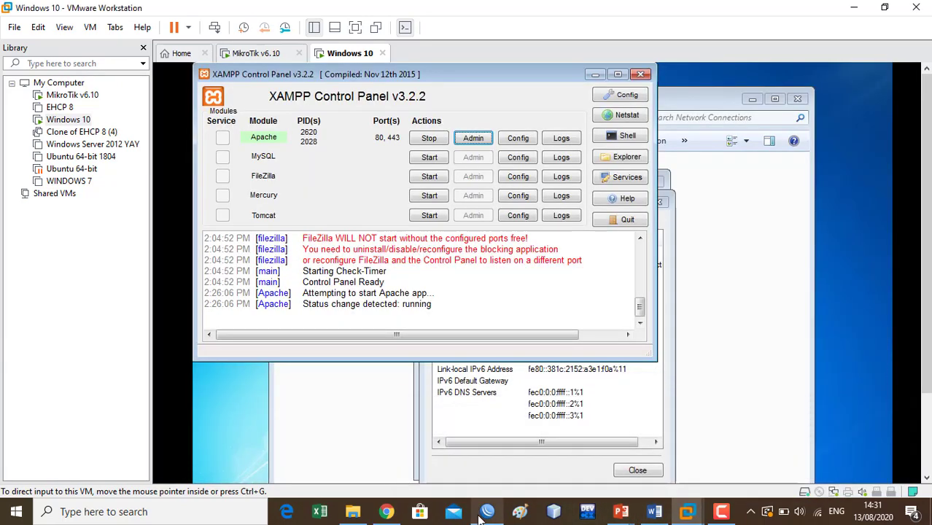
Step: Return to WinBox, save the new dst-nat rule and look over its entry in the NAT rule list
click(485, 513)
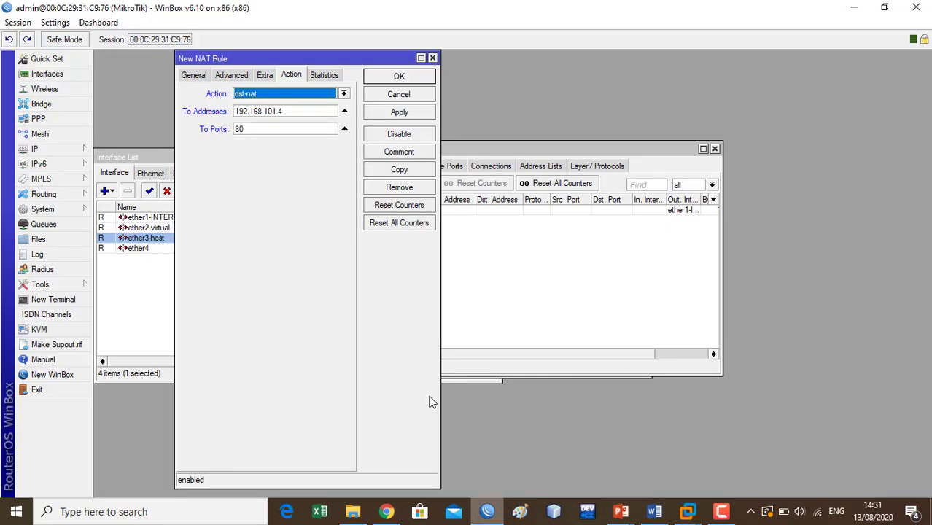
click(404, 113)
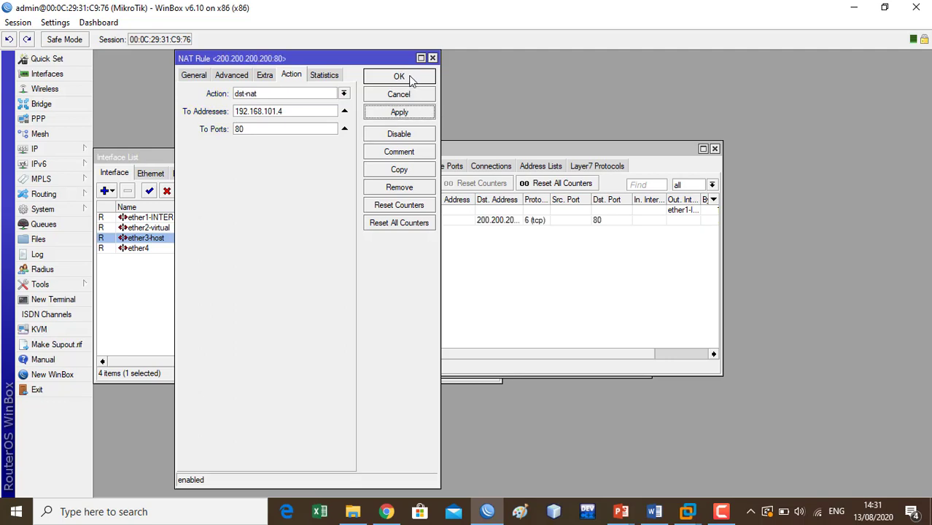
click(408, 78)
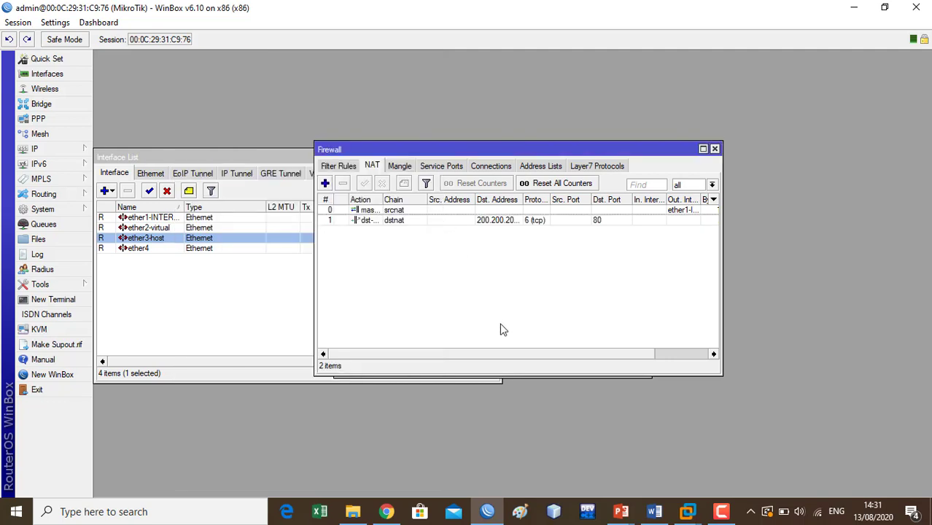
scroll(526, 355, right, 3)
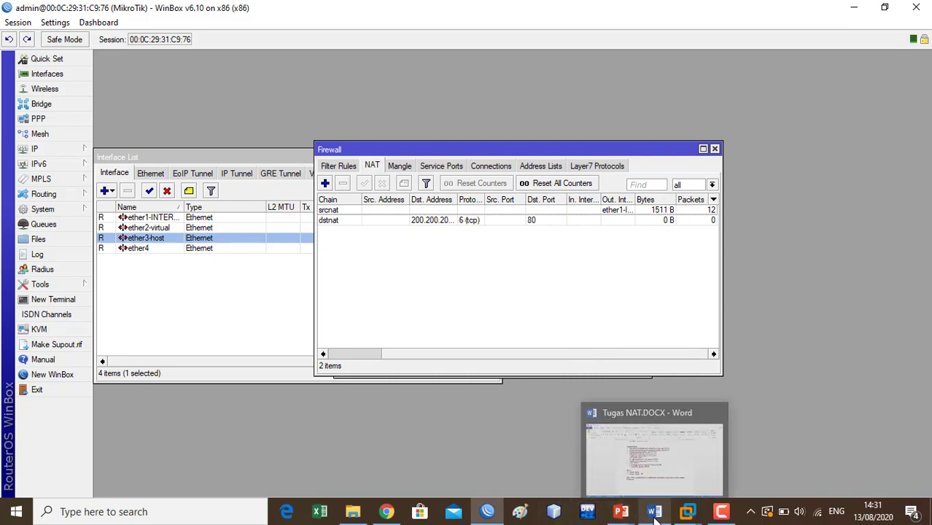
Step: Open the host's Network Connections through the Windows network settings and Network and Sharing Centre, closing the Settings window
mouse_move(490, 513)
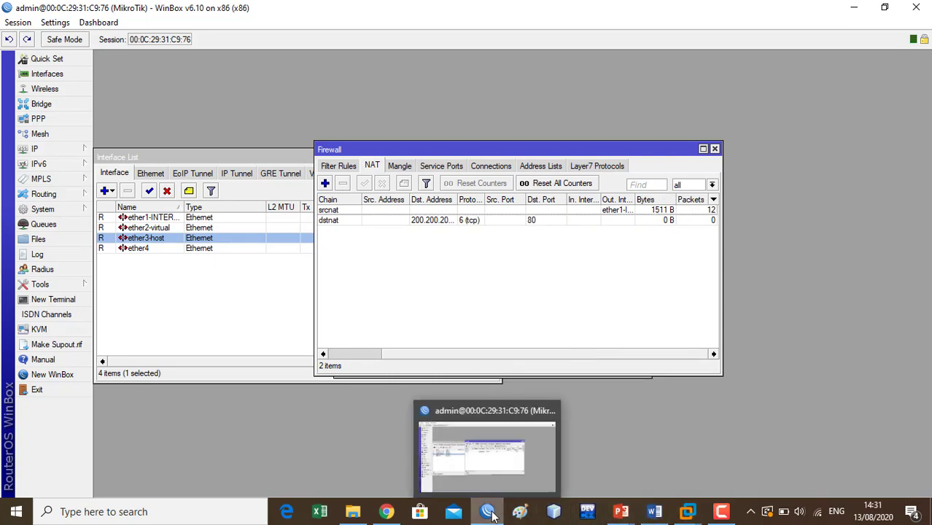
right_click(819, 514)
click(818, 504)
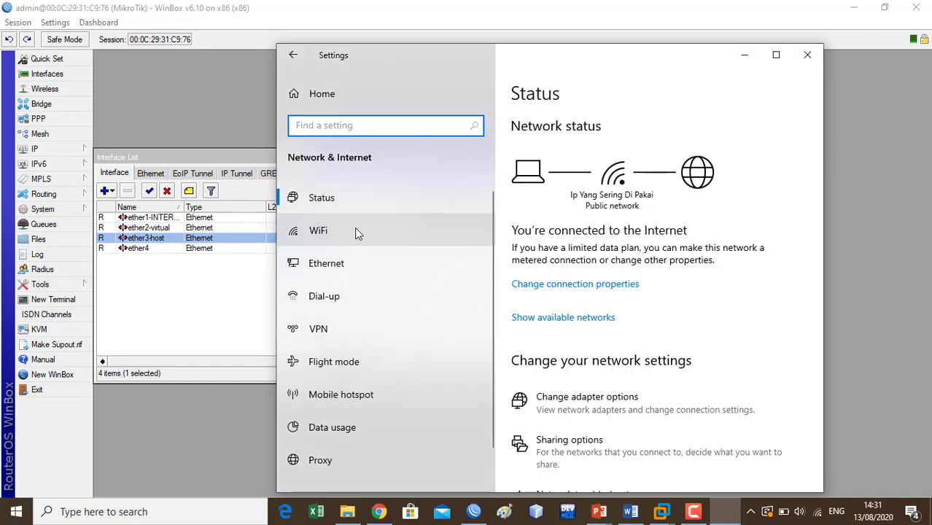
click(353, 266)
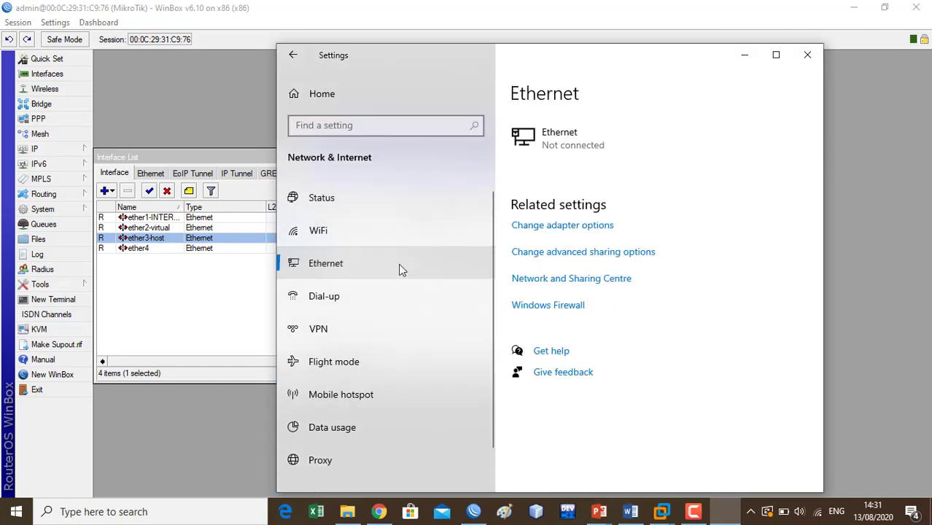
click(596, 285)
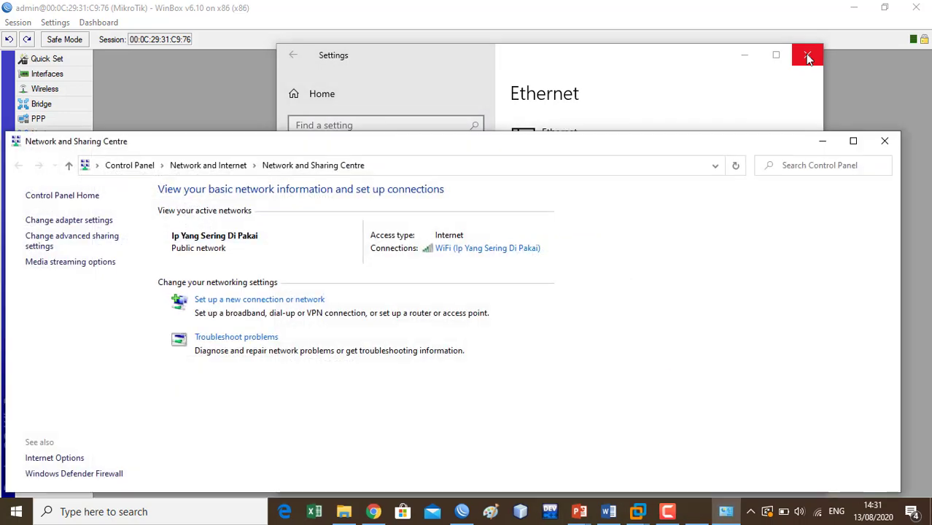
click(807, 58)
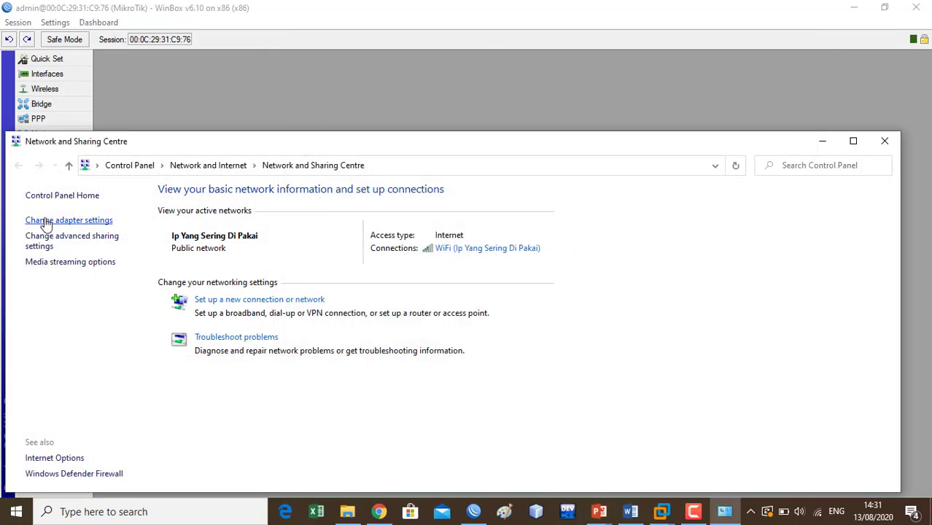
click(44, 222)
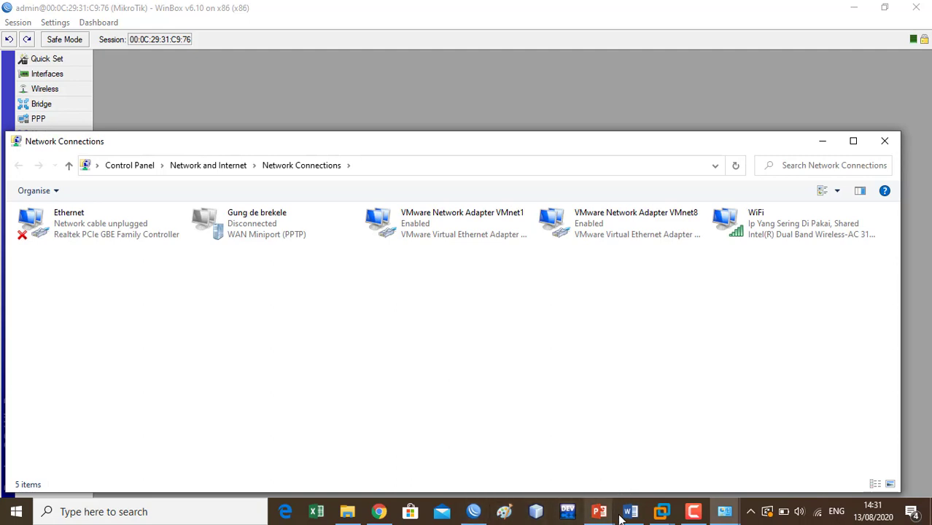
Step: Open the MikroTik v6.10 virtual machine's settings in VMware and check which virtual network Network Adapter 3 uses
mouse_move(662, 510)
click(646, 454)
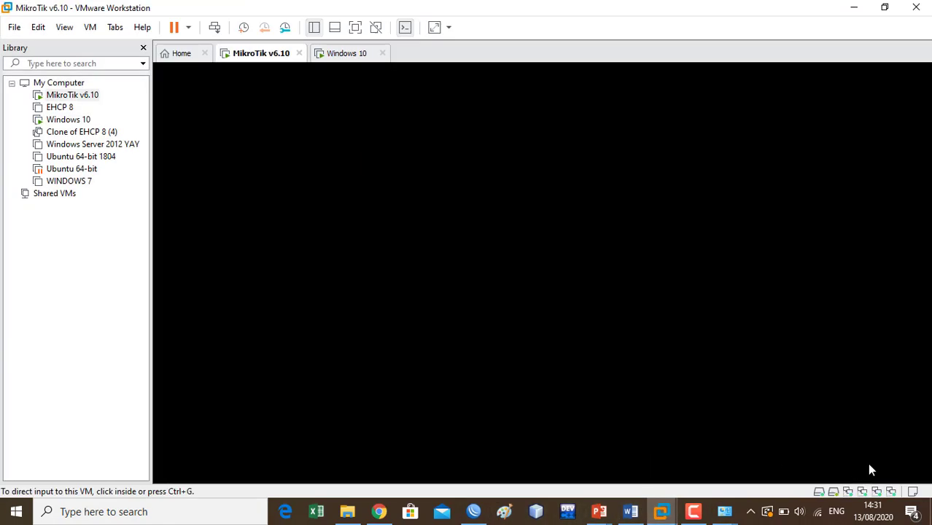
right_click(862, 491)
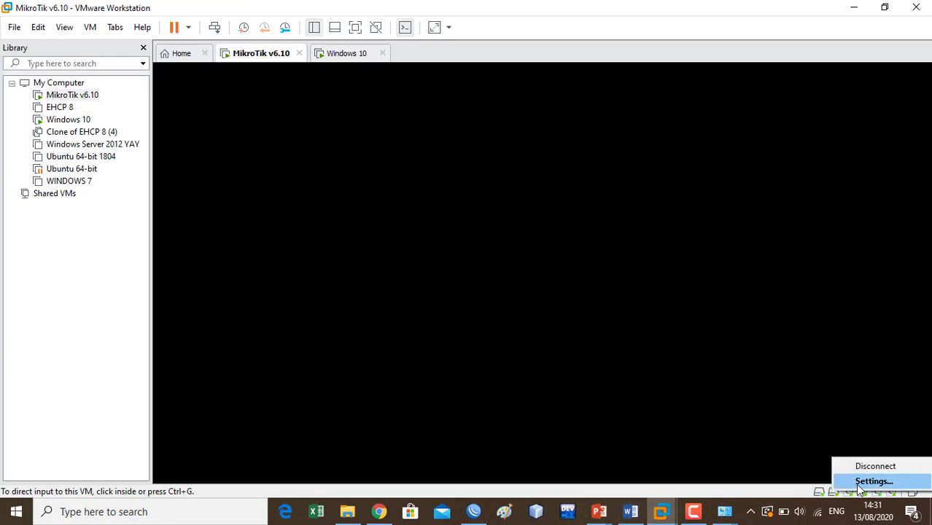
click(860, 483)
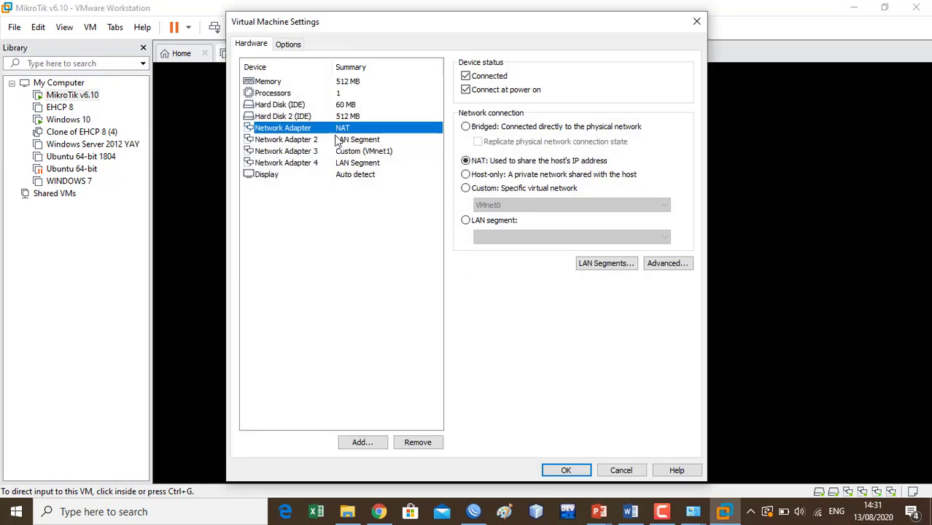
click(295, 140)
click(296, 151)
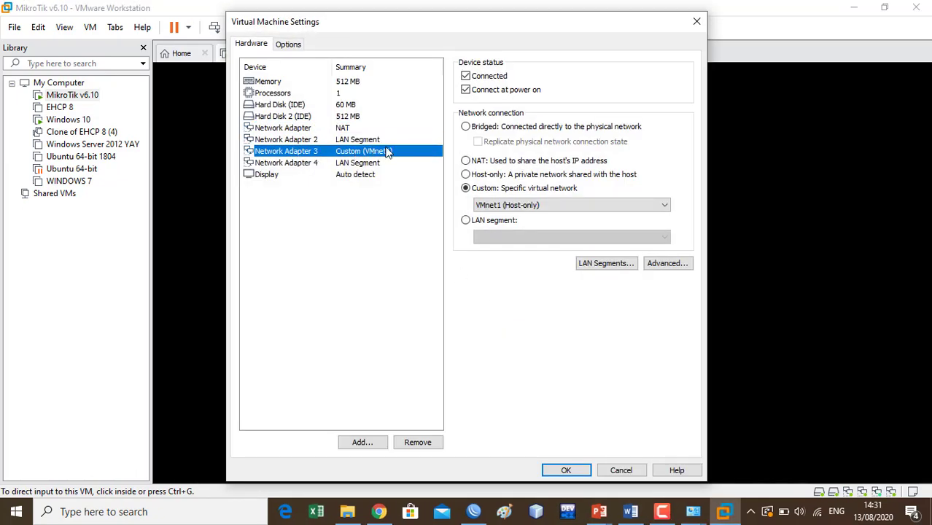
click(520, 207)
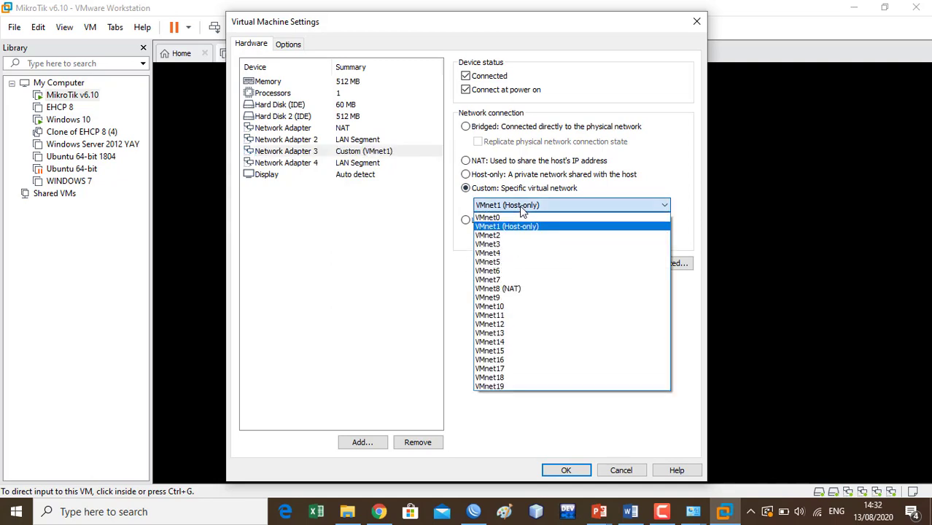
click(522, 208)
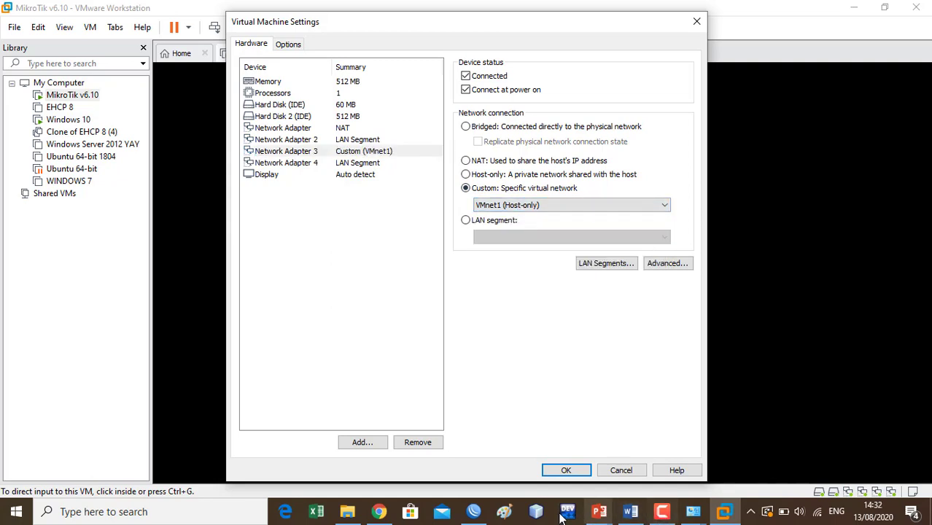
Step: Switch to the host's Network Connections window and move it below the adapter options for comparison with the VM settings
mouse_move(694, 512)
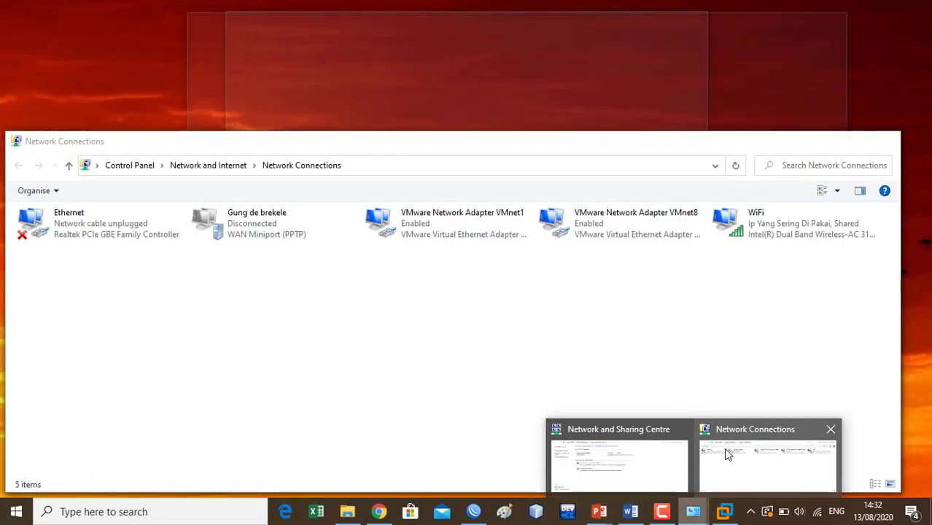
click(727, 454)
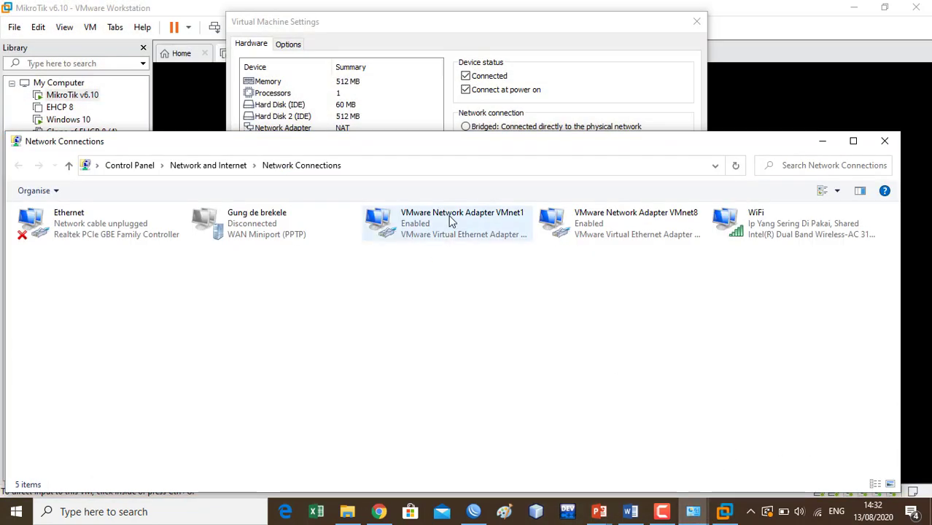
drag(474, 145, 534, 334)
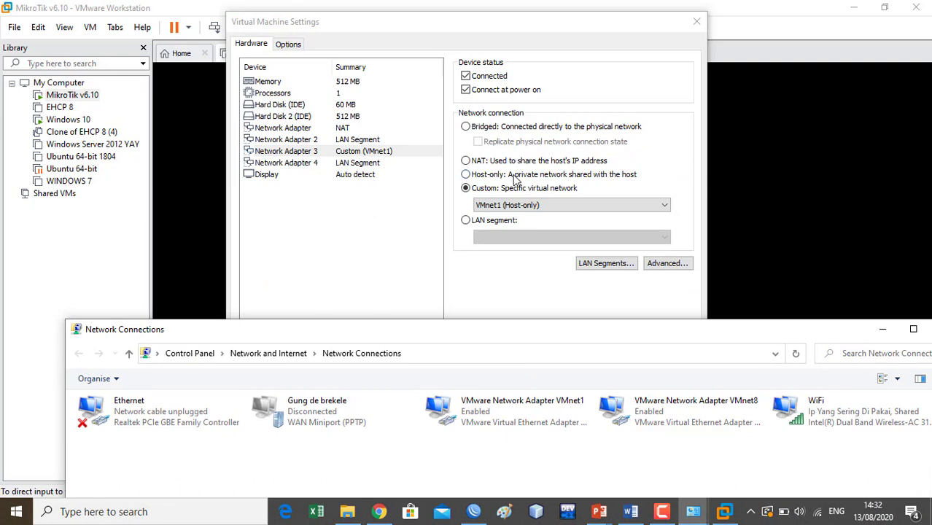
Step: Switch Network Adapter 3 to Host-only and back to the custom network VMnet1 (Host-only)
click(512, 178)
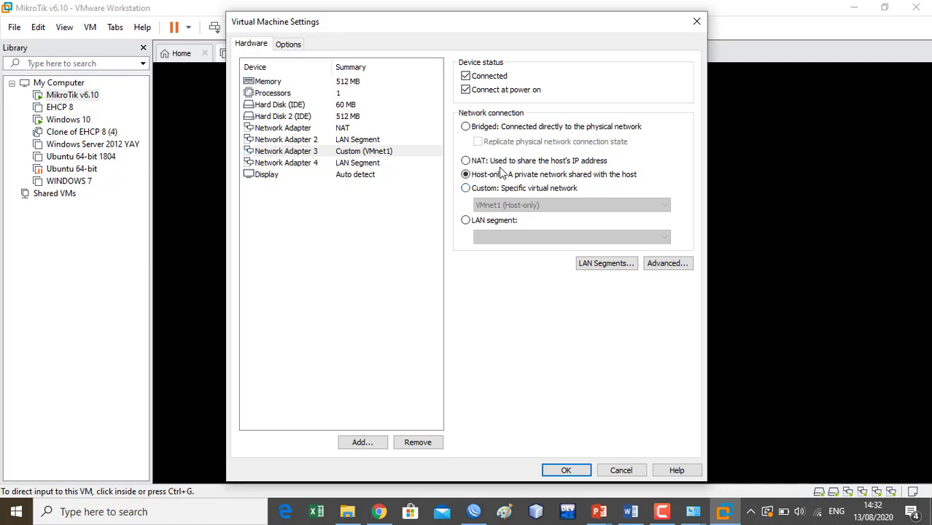
click(489, 188)
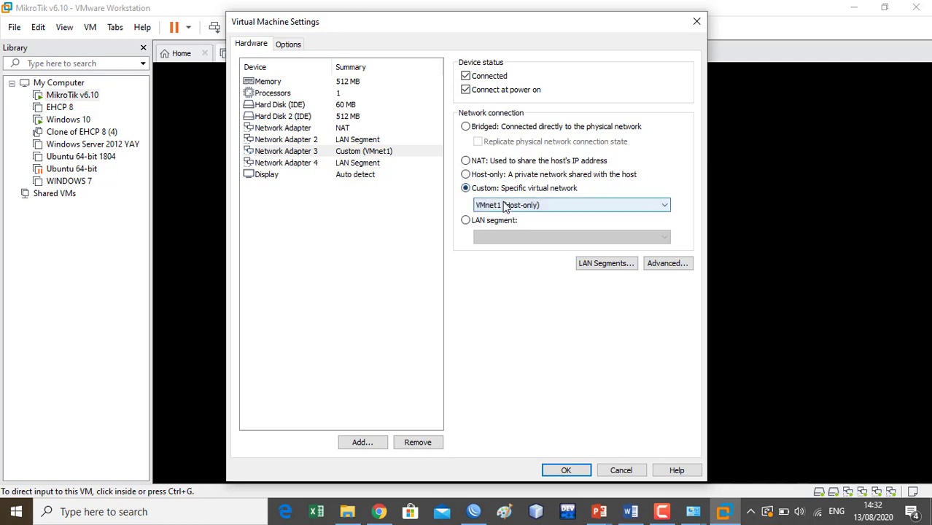
click(506, 205)
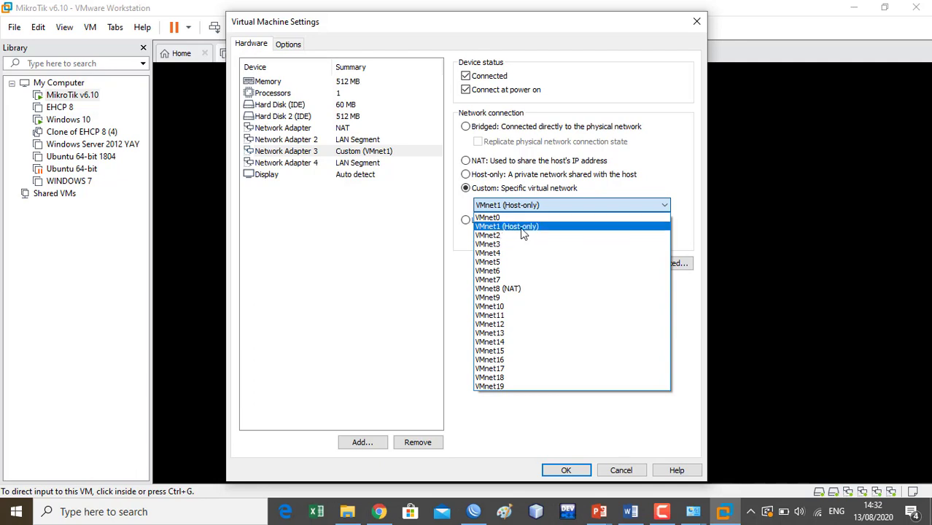
click(522, 228)
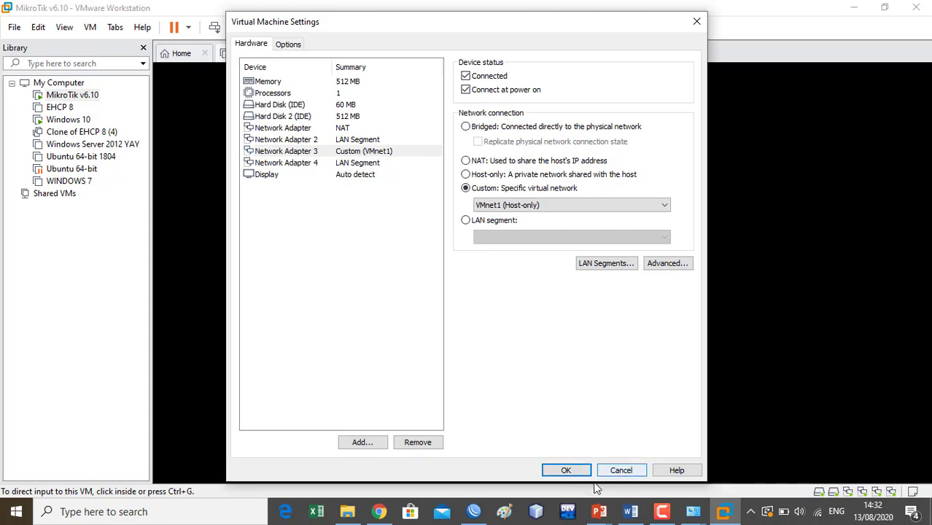
Step: Return to Network Connections and open the connection details of VMware Network Adapter VMnet1 to check its IPv4 settings
click(693, 512)
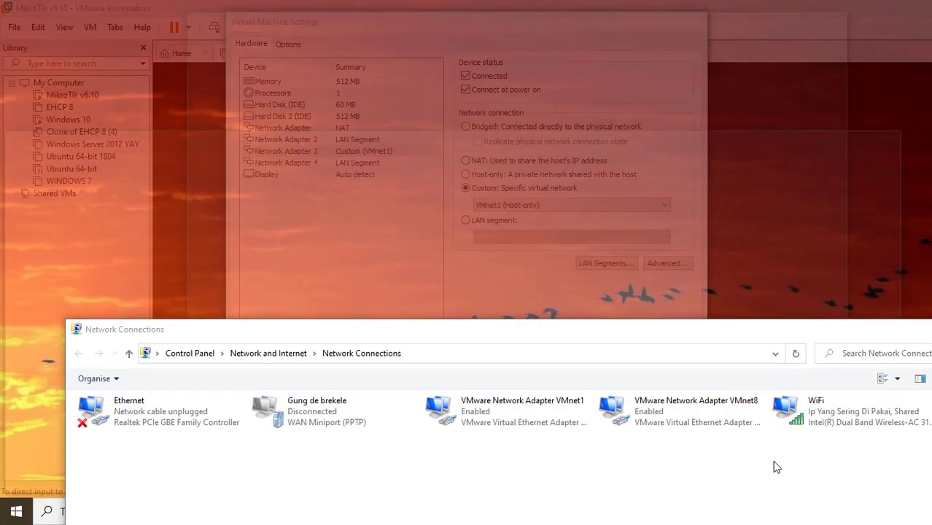
click(776, 464)
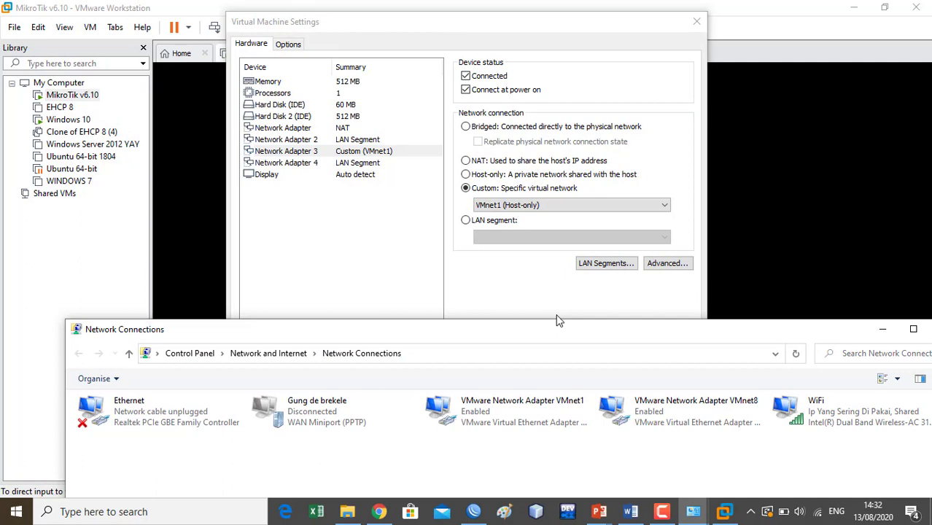
click(523, 409)
right_click(525, 410)
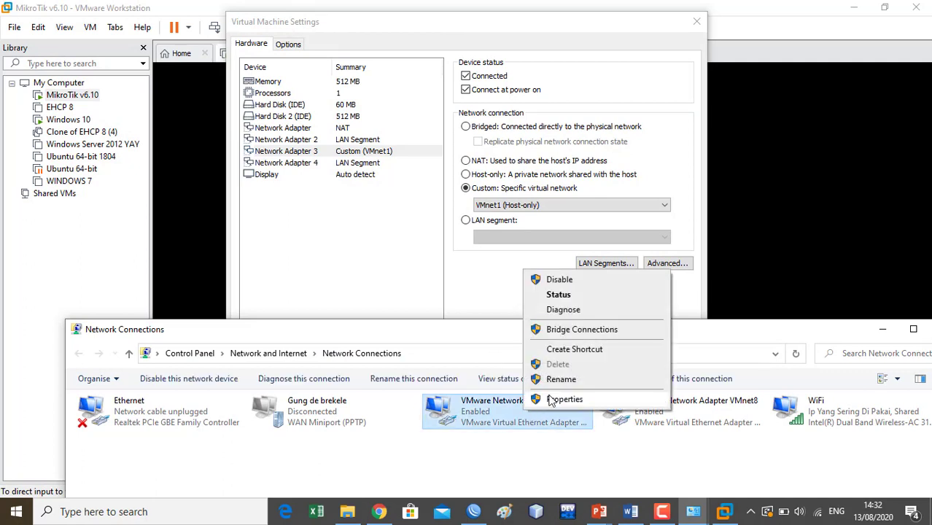
click(558, 300)
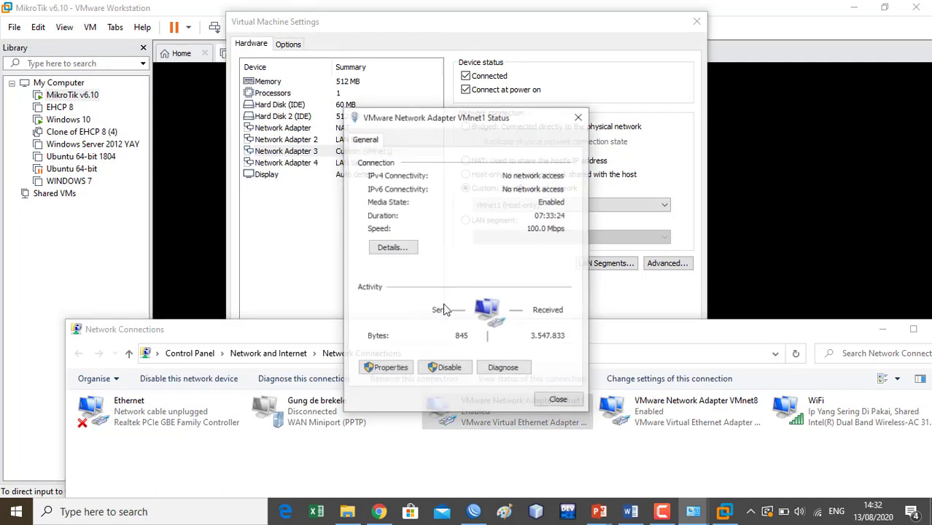
click(391, 248)
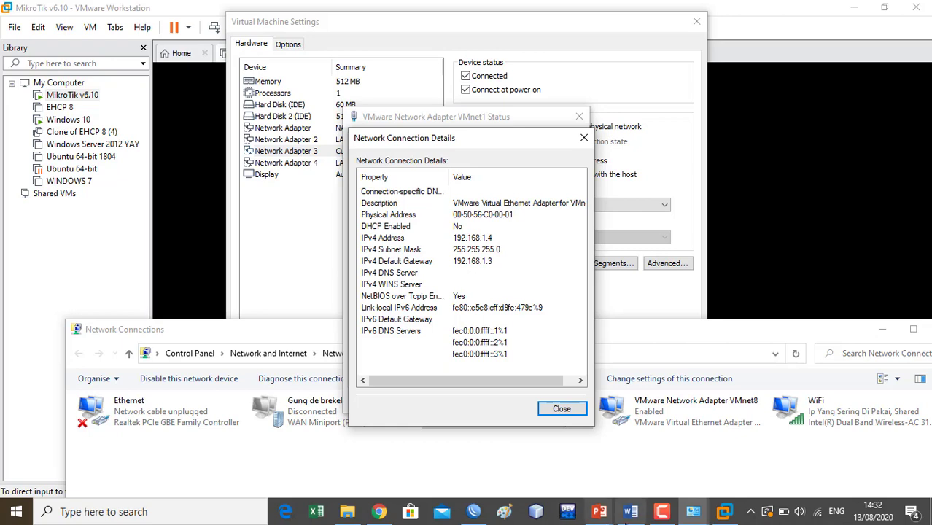
Step: Check the work steps in the Tugas NAT document in Word and return to WinBox
click(627, 515)
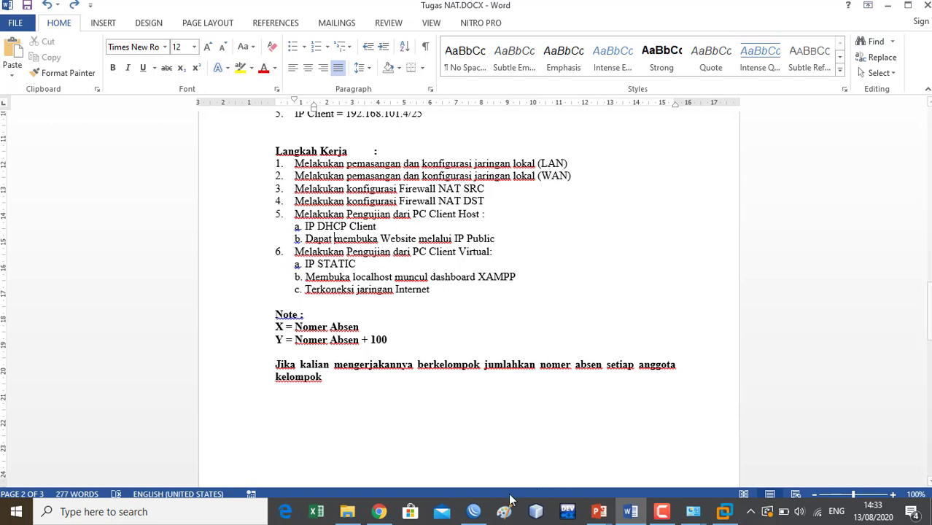
click(474, 513)
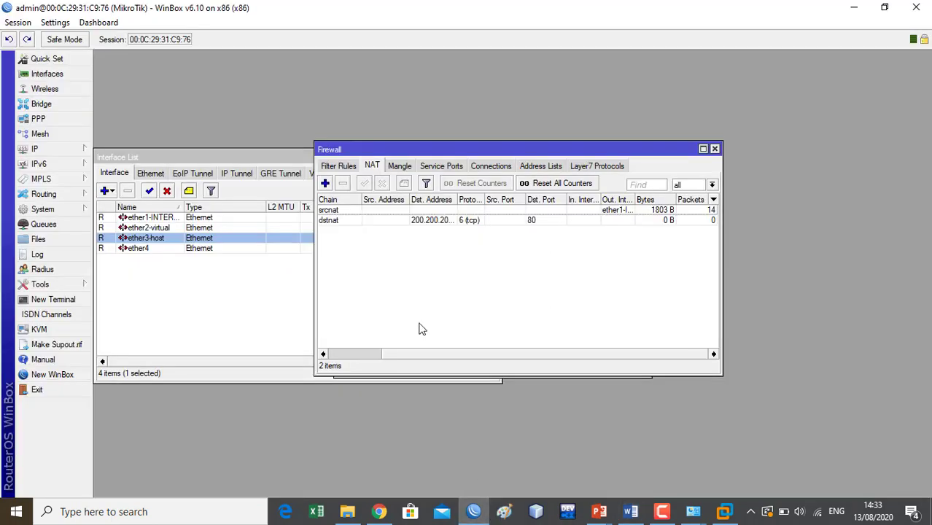
Step: Create a DHCP server network with address 192.168.1.0/24 and gateway 192.168.1.1
click(53, 154)
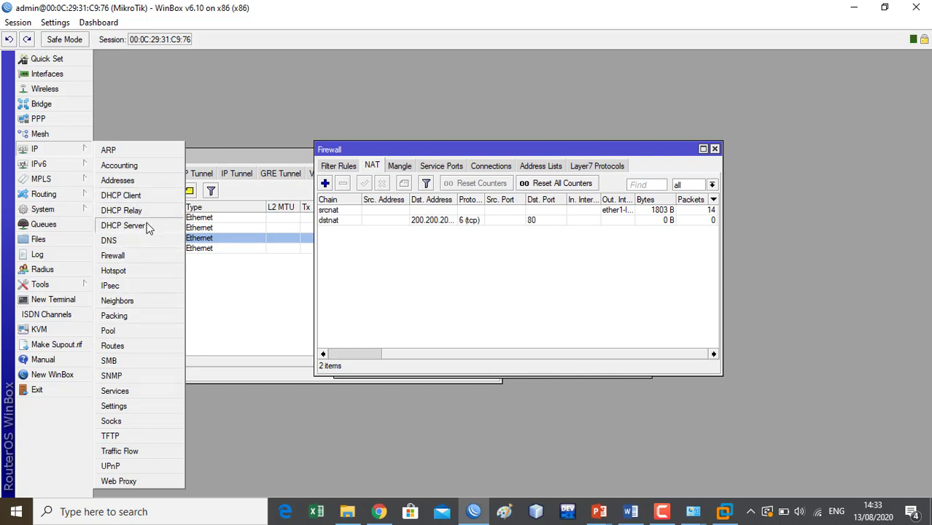
click(123, 225)
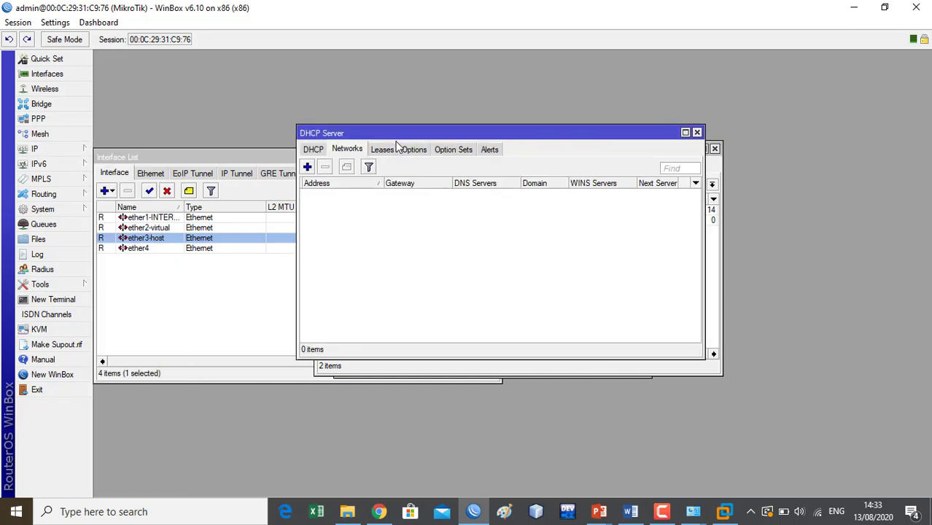
drag(353, 132, 239, 152)
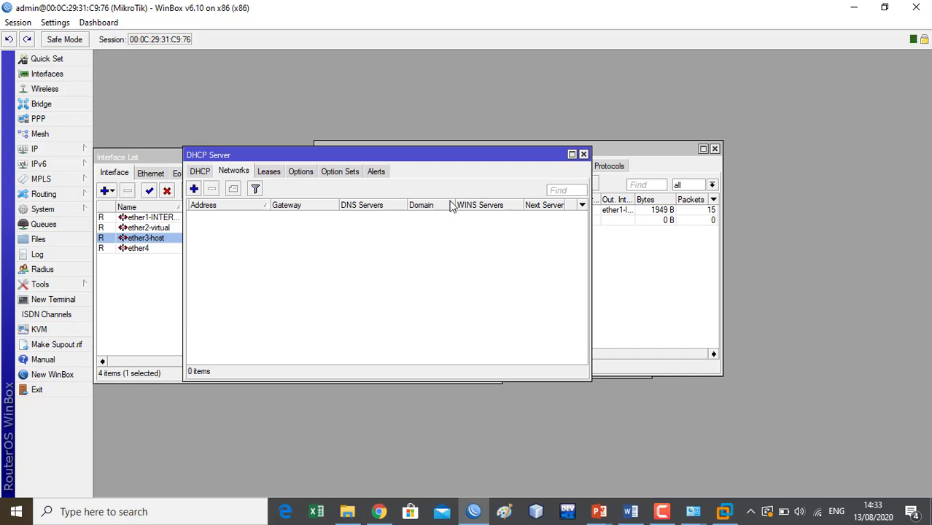
click(194, 190)
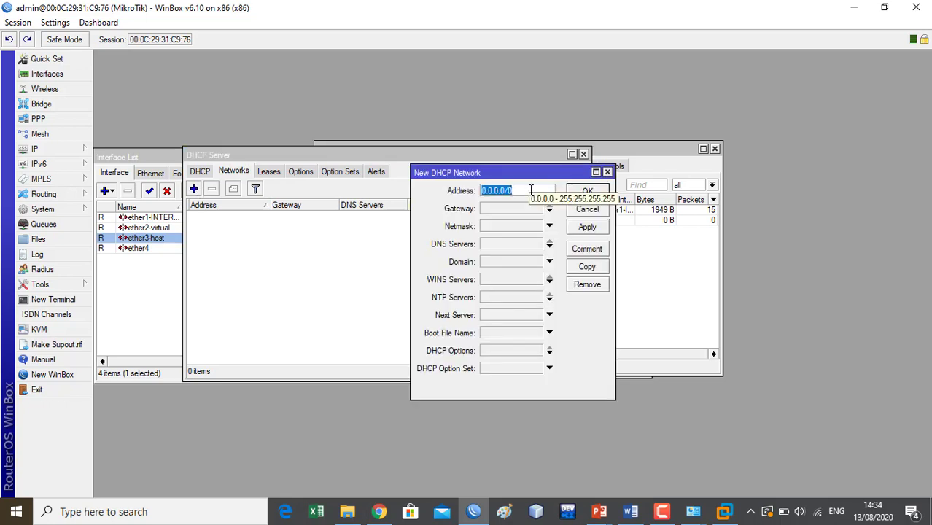
text(192.1)
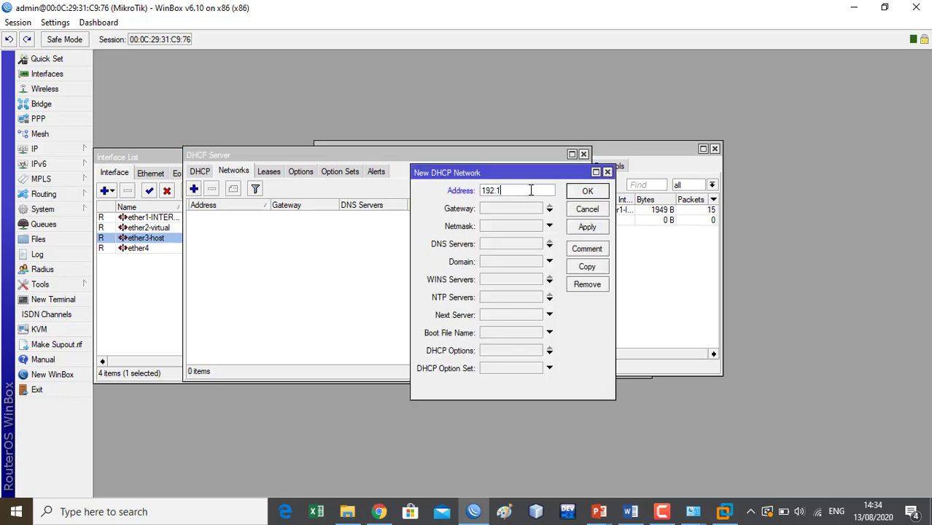
text(68.1.0/24)
click(522, 211)
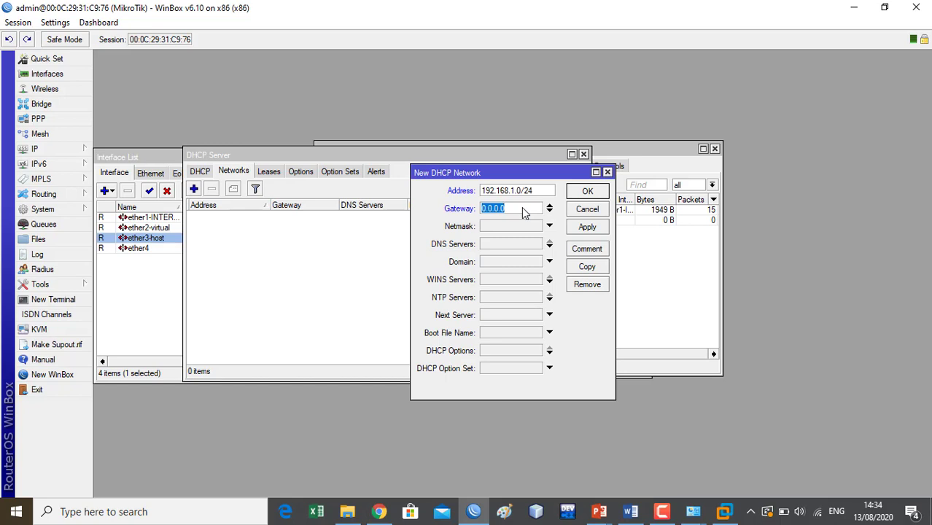
text(192.168.1.1)
Step: Check the IP address entry assigned to ether3-host in the router's address list and close it without changes
click(64, 150)
click(128, 181)
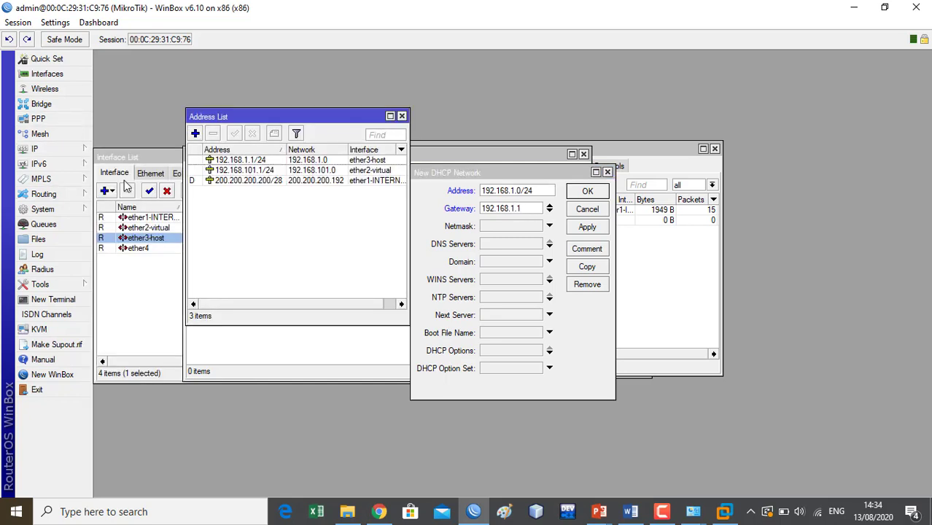
double_click(334, 160)
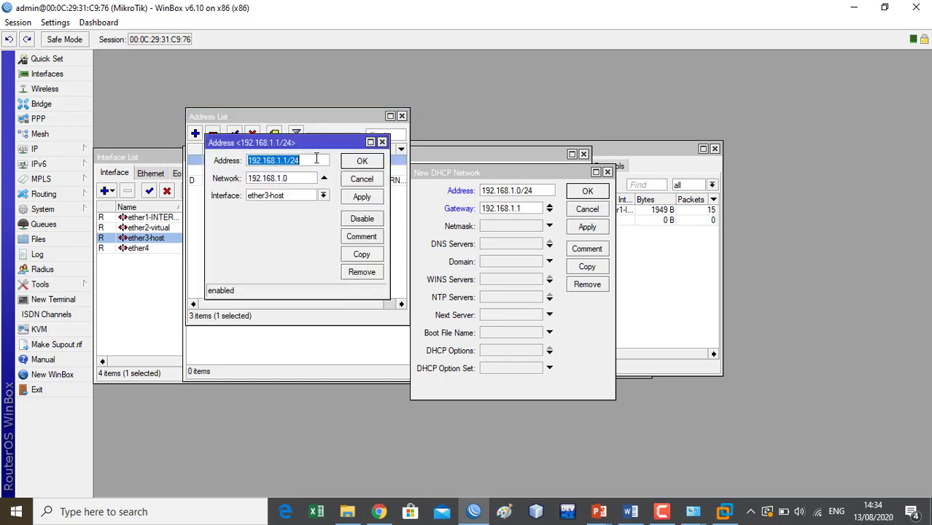
click(288, 159)
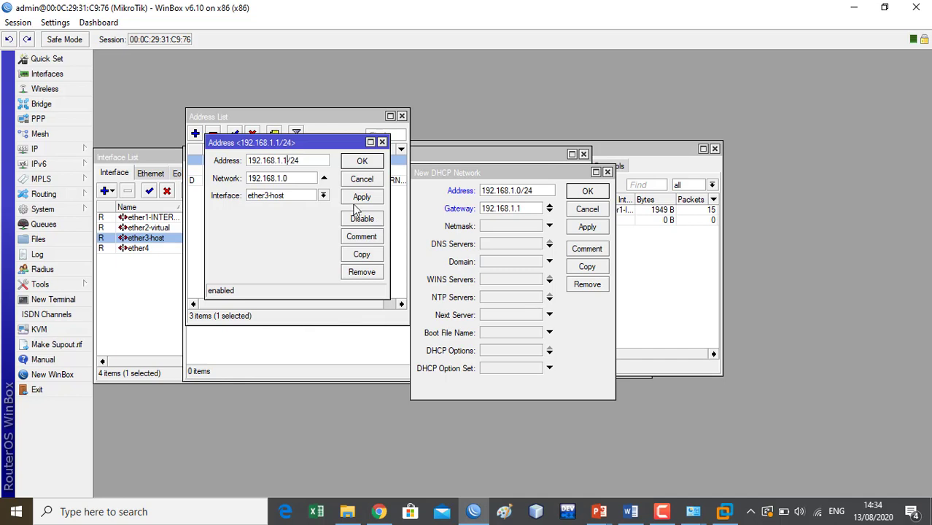
click(362, 179)
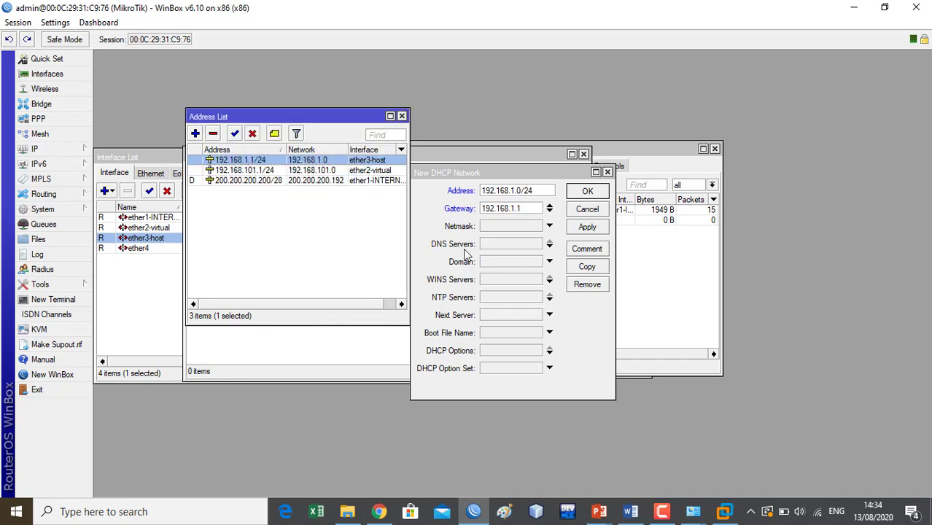
Step: Start a DNS server entry for the DHCP network and copy the dynamic server address from the router's DNS settings
click(500, 250)
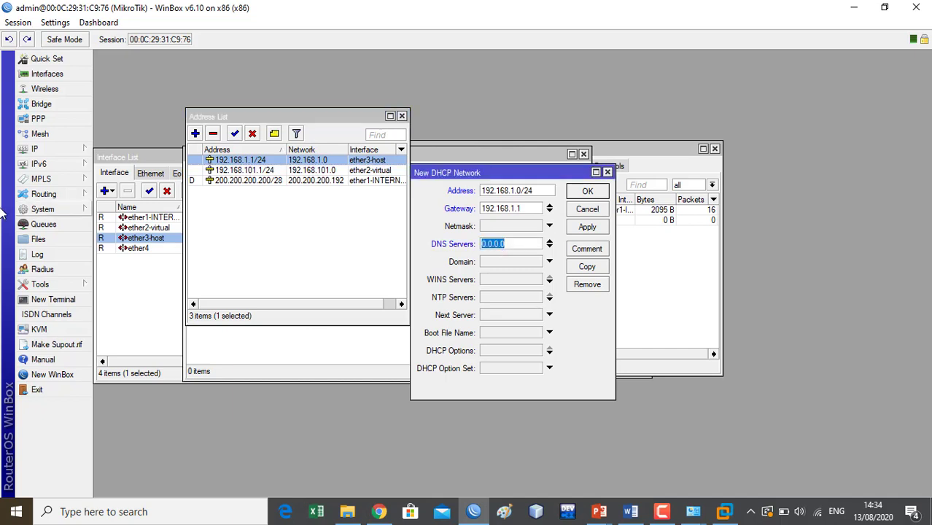
click(40, 150)
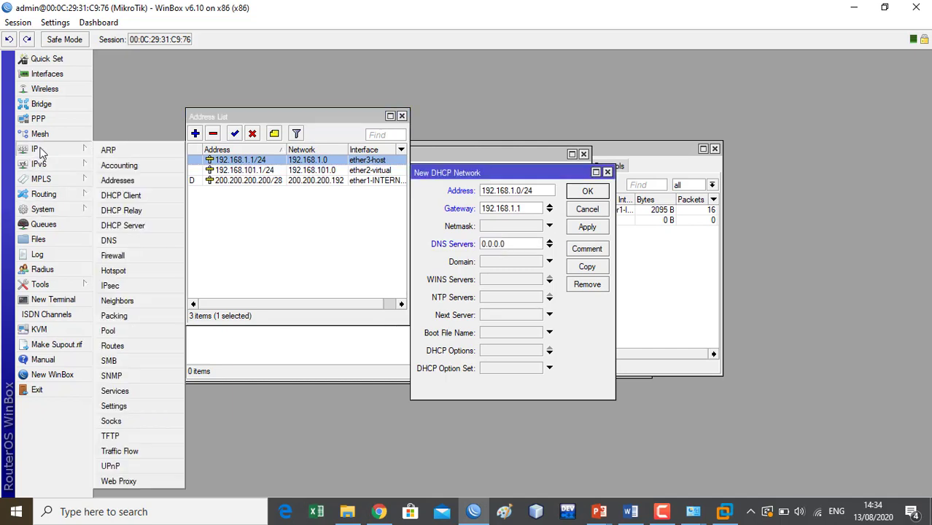
click(130, 240)
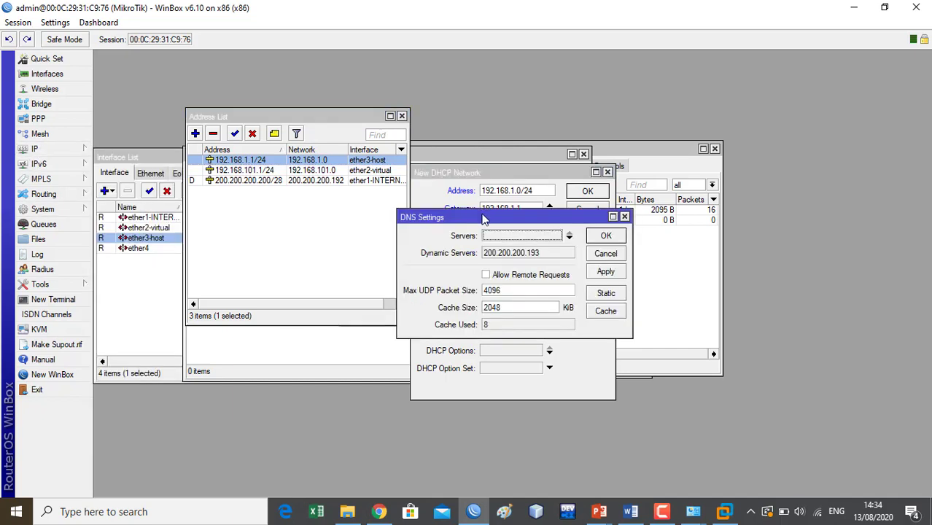
drag(515, 213, 717, 282)
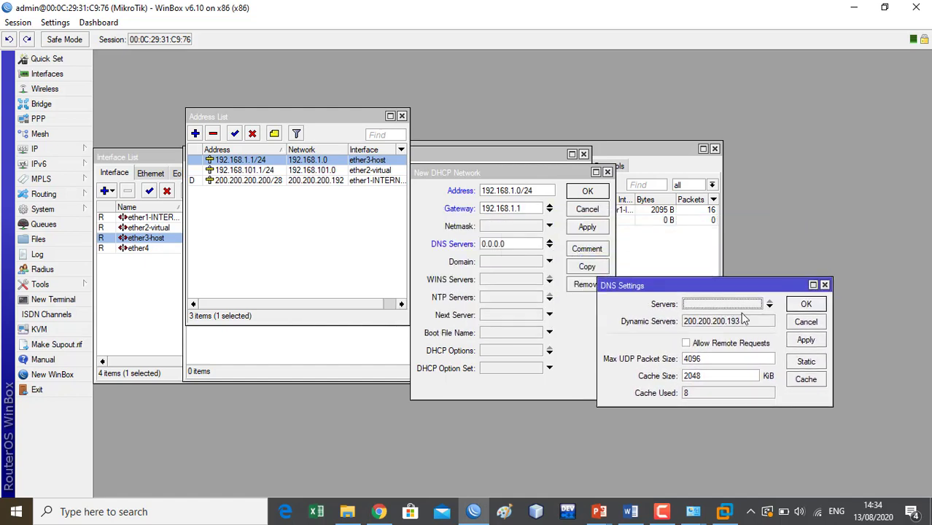
drag(713, 325, 680, 330)
right_click(713, 324)
click(717, 332)
Step: Set the DHCP network's DNS server to the copied address 200.200.200.193, save the network and close the address list
drag(514, 242, 473, 244)
right_click(490, 245)
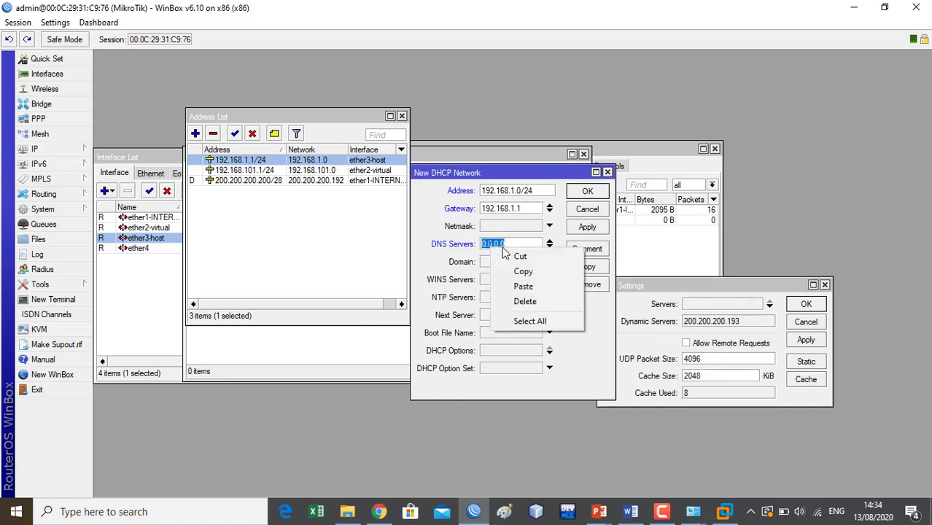
click(522, 287)
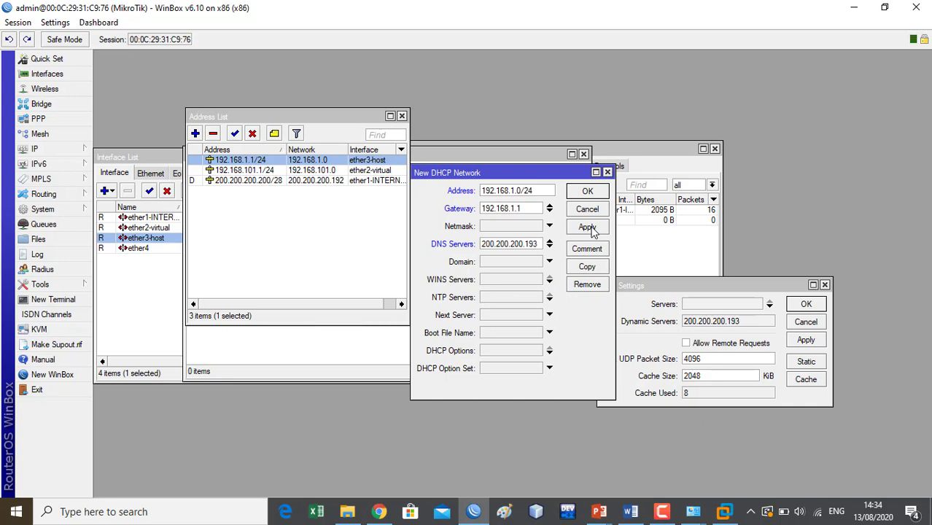
click(590, 228)
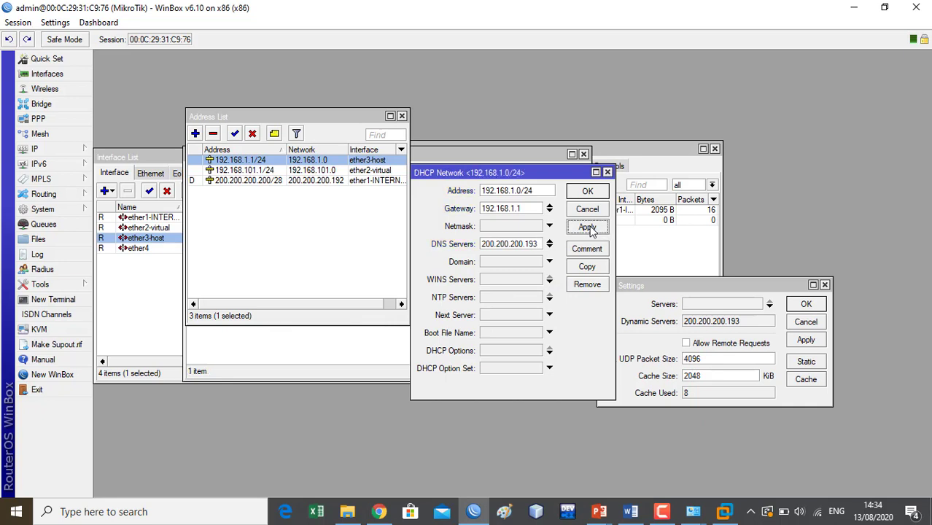
click(587, 192)
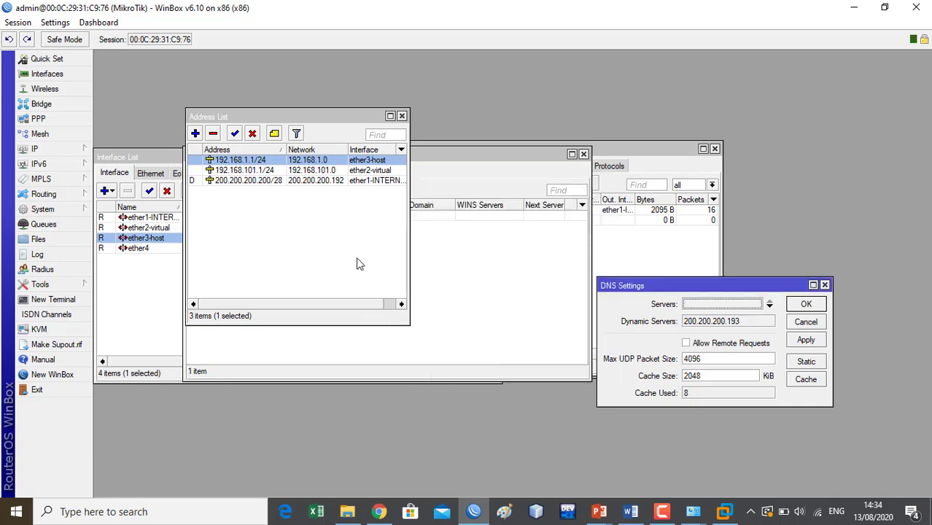
click(402, 116)
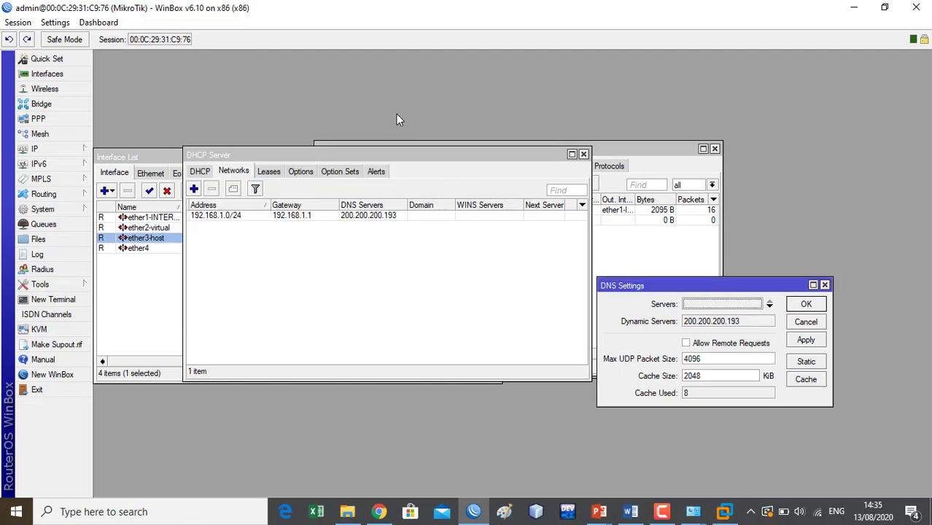
Step: Start a new DHCP server named host on interface ether3-host with the address pool host
click(200, 172)
click(194, 189)
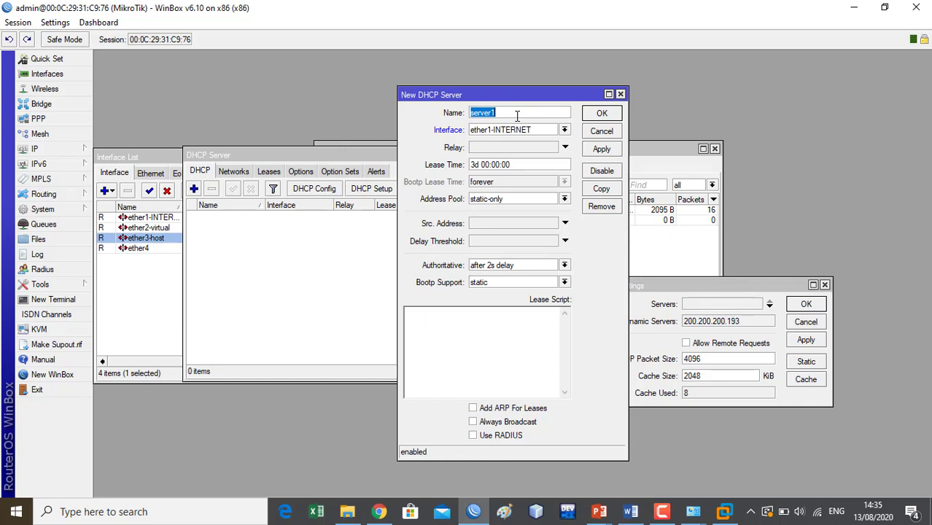
text(host)
click(525, 131)
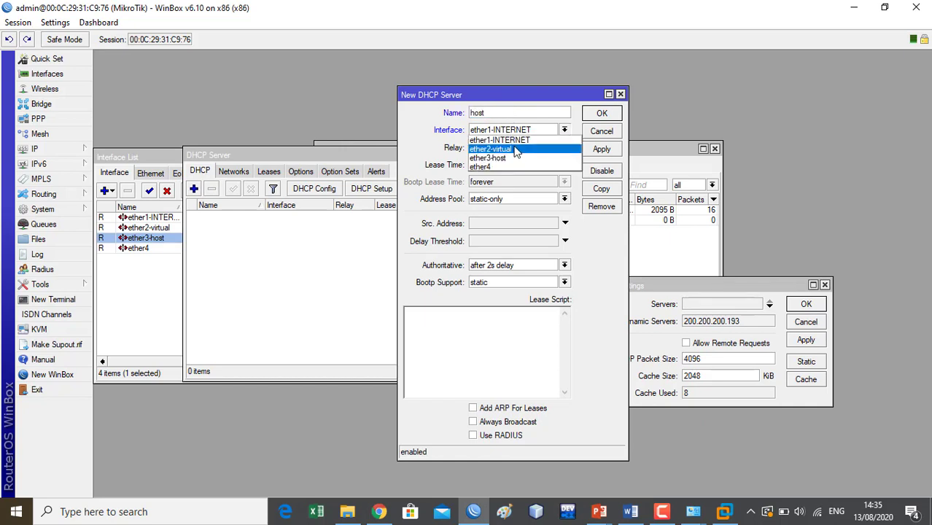
click(513, 158)
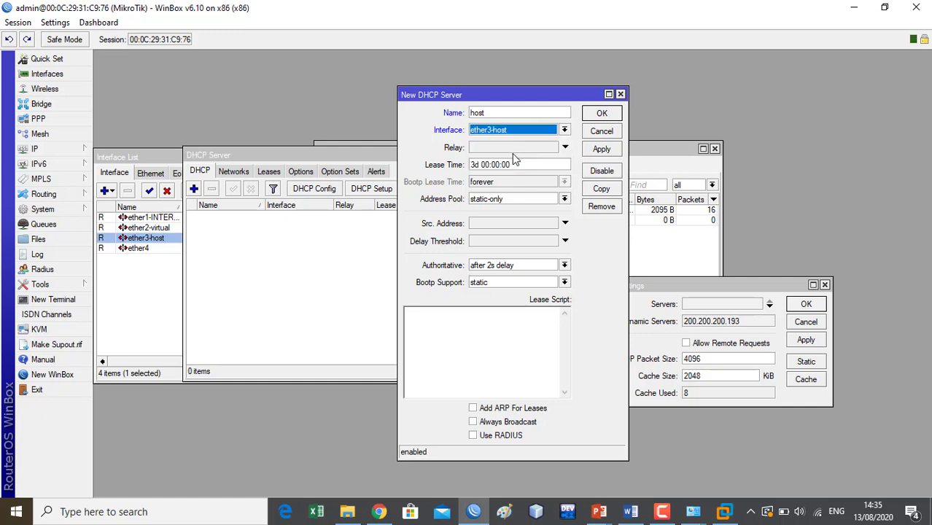
click(564, 200)
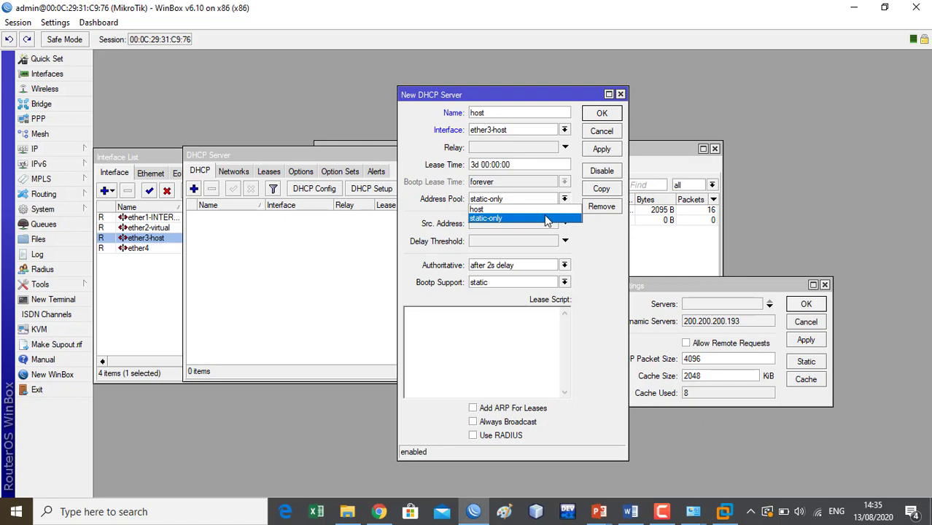
click(499, 210)
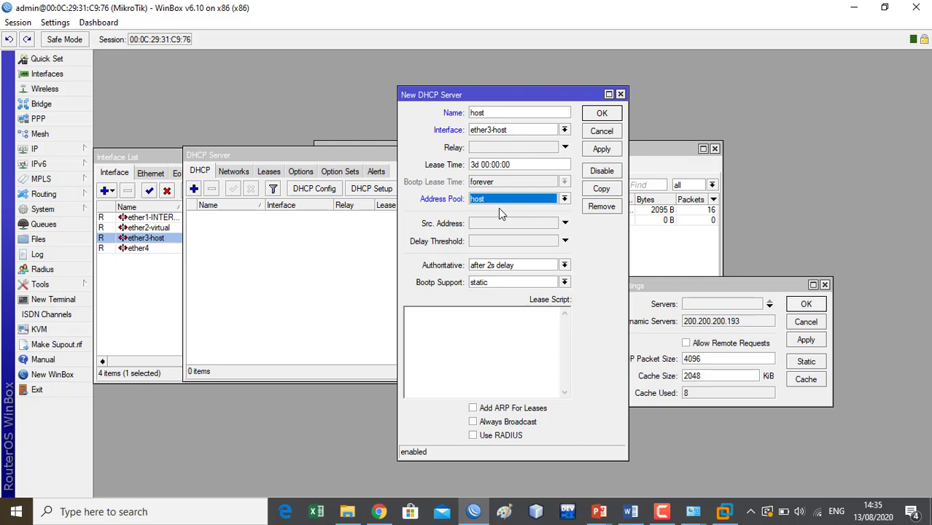
Step: Check the host client network and DHCP pool requirements in the Tugas NAT document in Word and return to WinBox
click(513, 201)
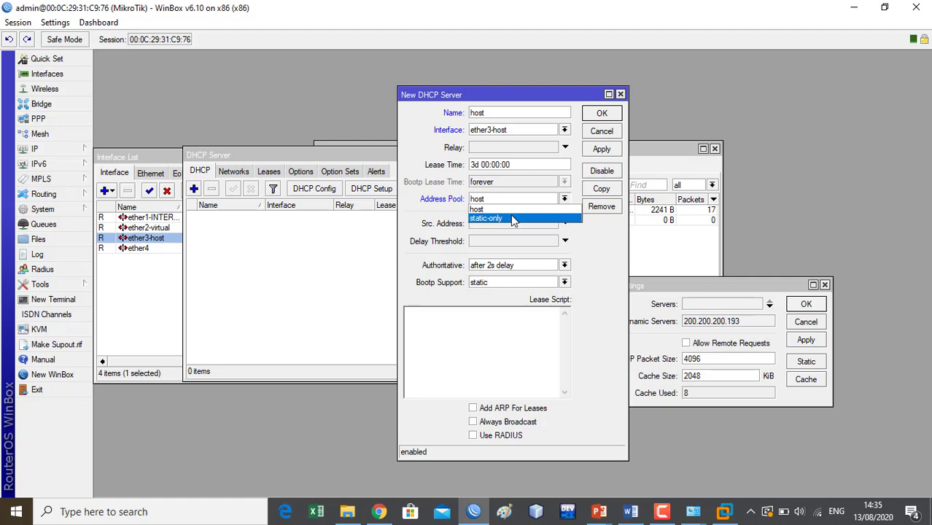
click(631, 511)
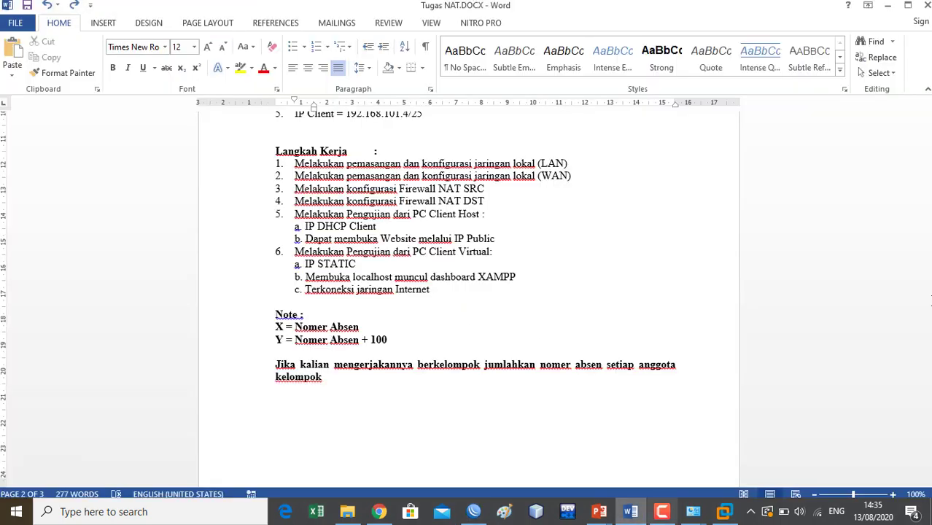
drag(928, 310, 908, 278)
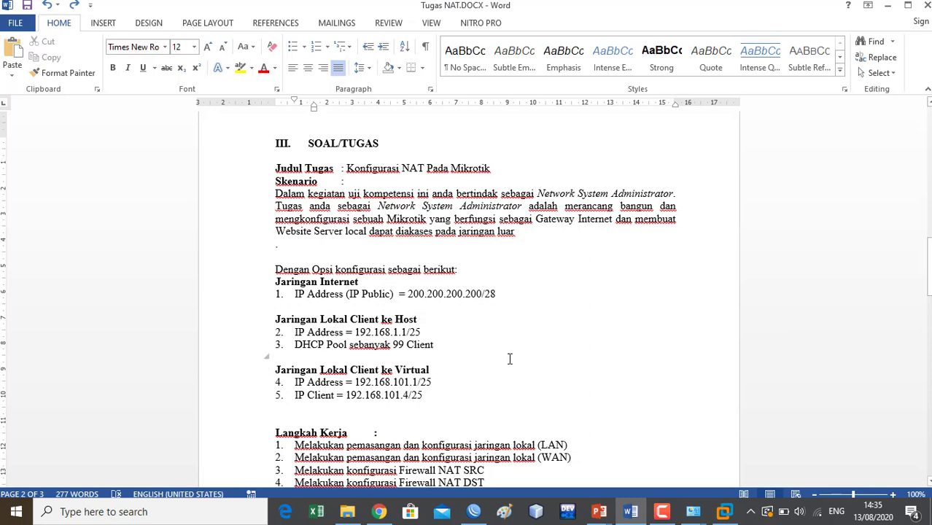
click(892, 9)
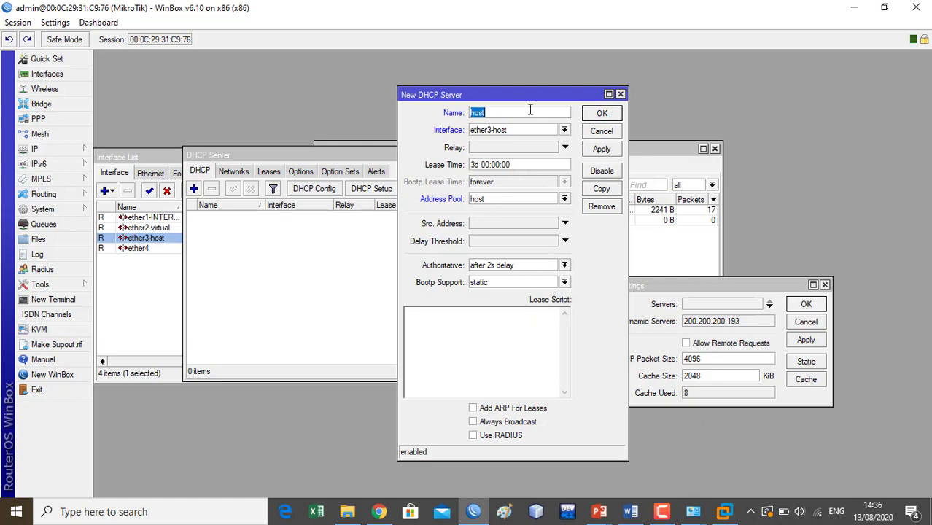
Step: Confirm host as the address pool of the new DHCP server and save the server
click(564, 200)
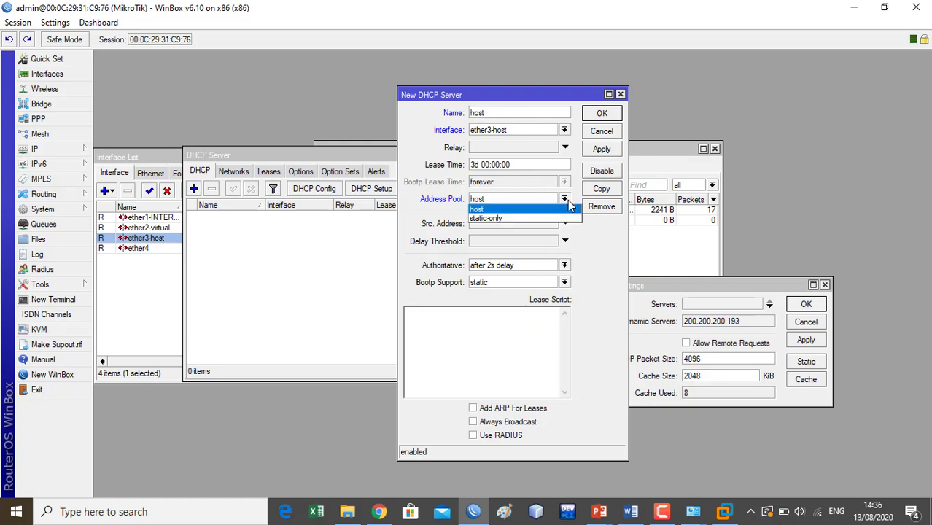
click(533, 211)
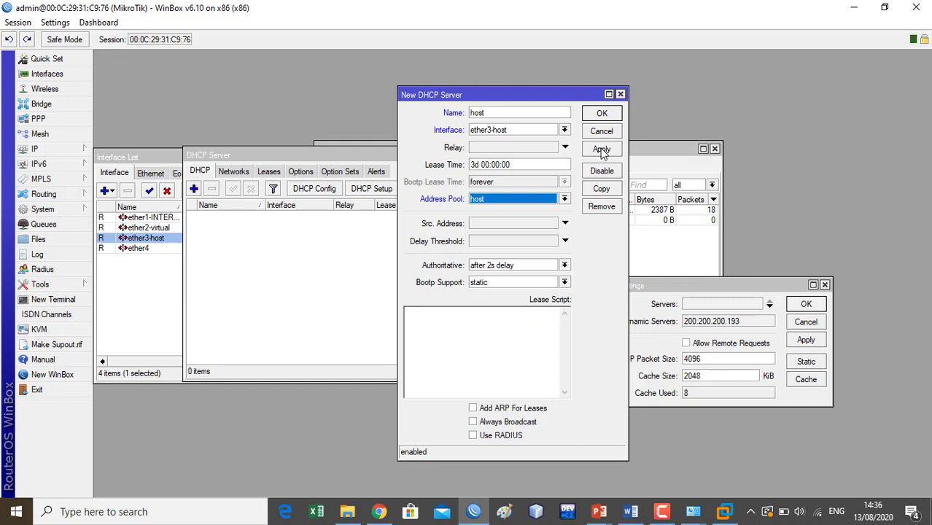
click(602, 149)
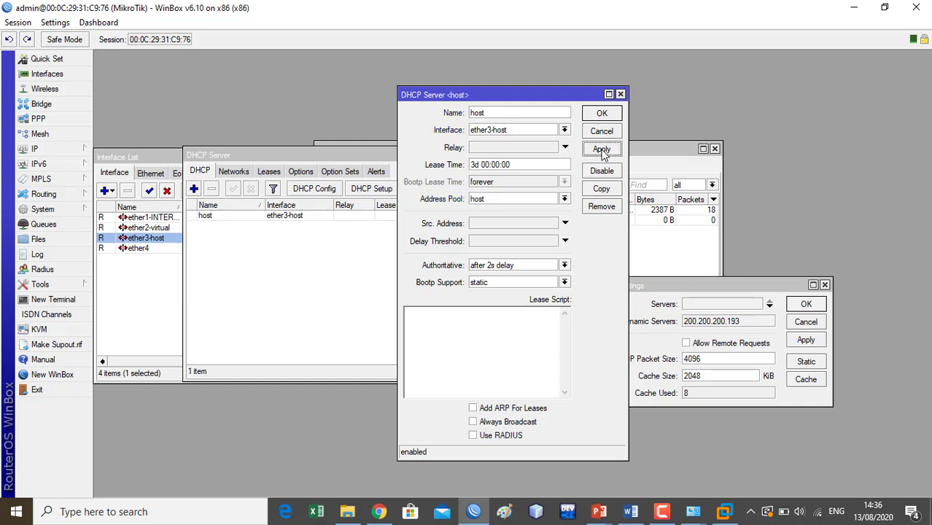
click(601, 113)
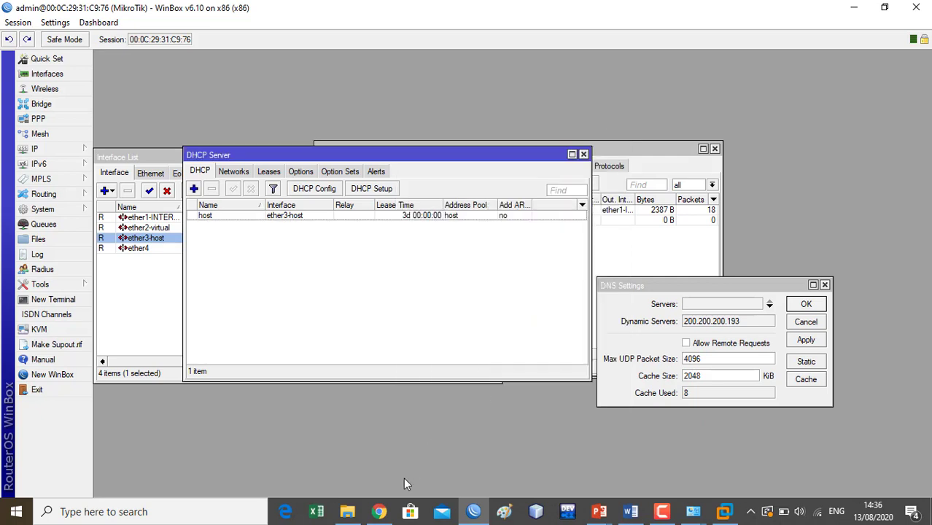
Step: Switch to the host computer's Network and Sharing Centre window
mouse_move(632, 512)
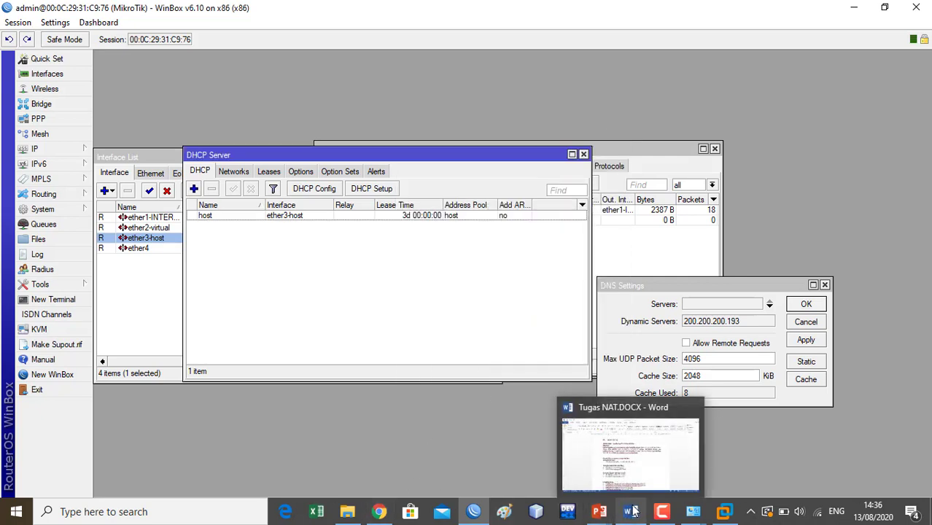
mouse_move(694, 517)
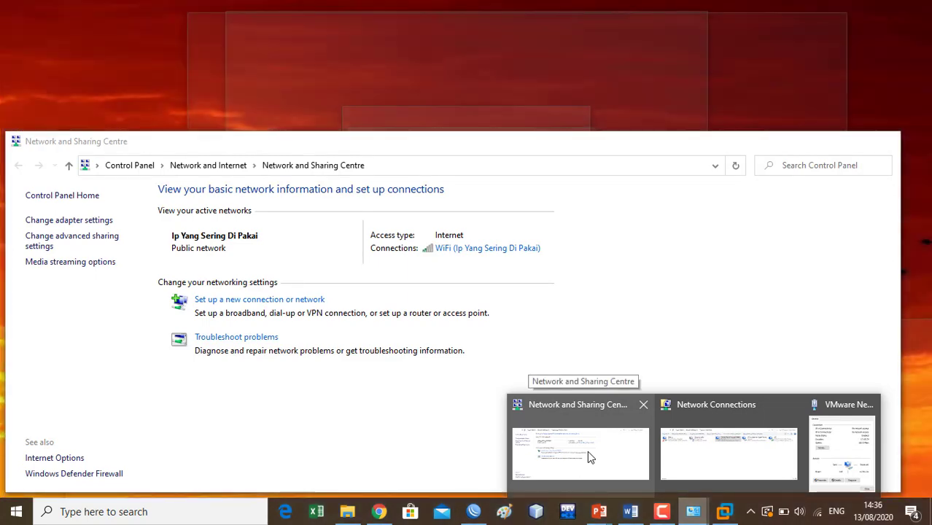
click(589, 456)
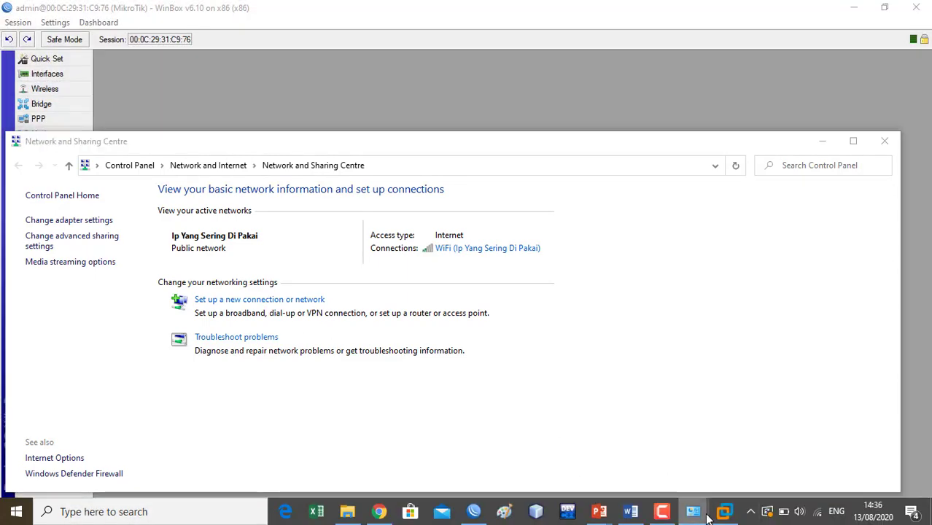
Step: Set the IPv4 properties of VMware Network Adapter VMnet1 to obtain the IP address and DNS server address automatically
mouse_move(722, 515)
click(738, 453)
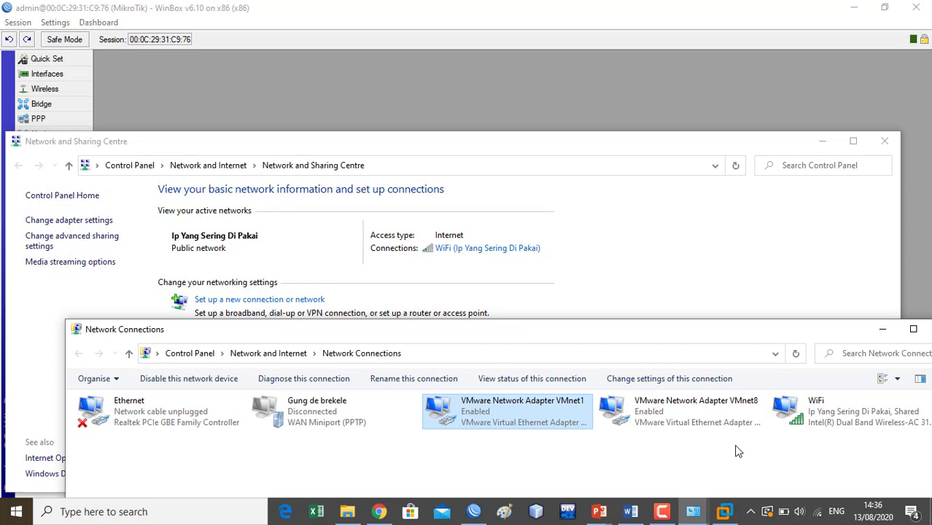
right_click(496, 434)
click(537, 412)
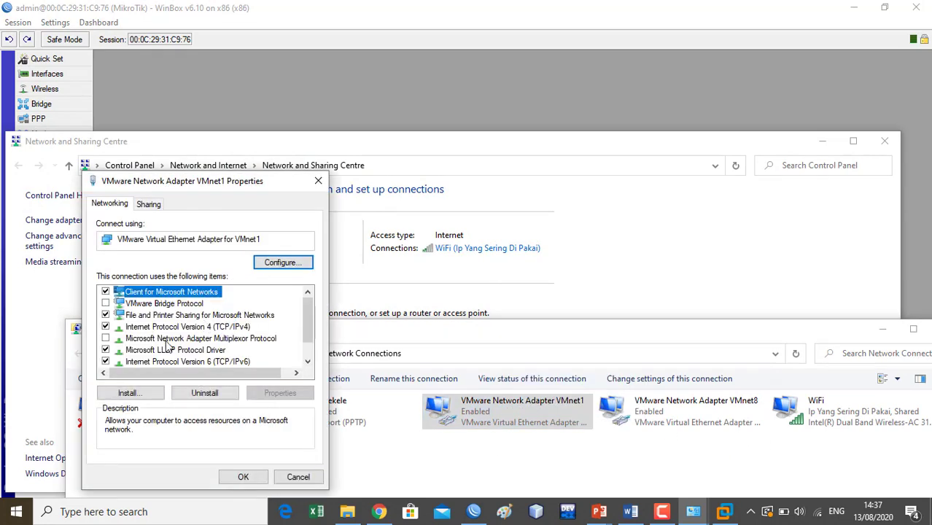
double_click(184, 327)
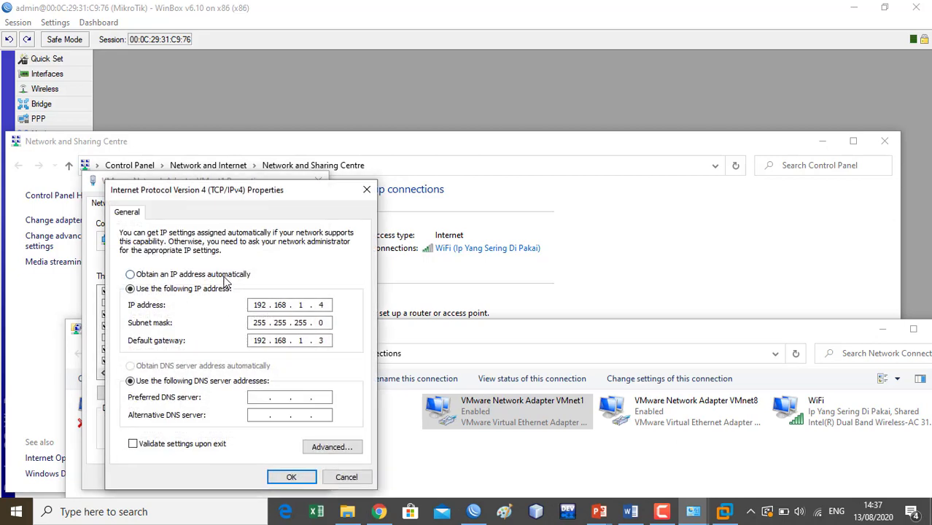
click(226, 275)
click(196, 366)
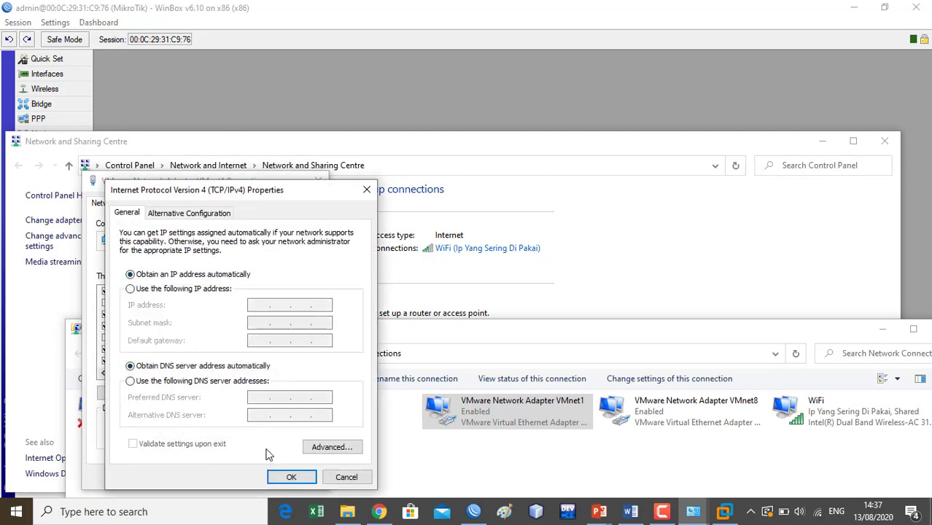
click(291, 477)
click(246, 477)
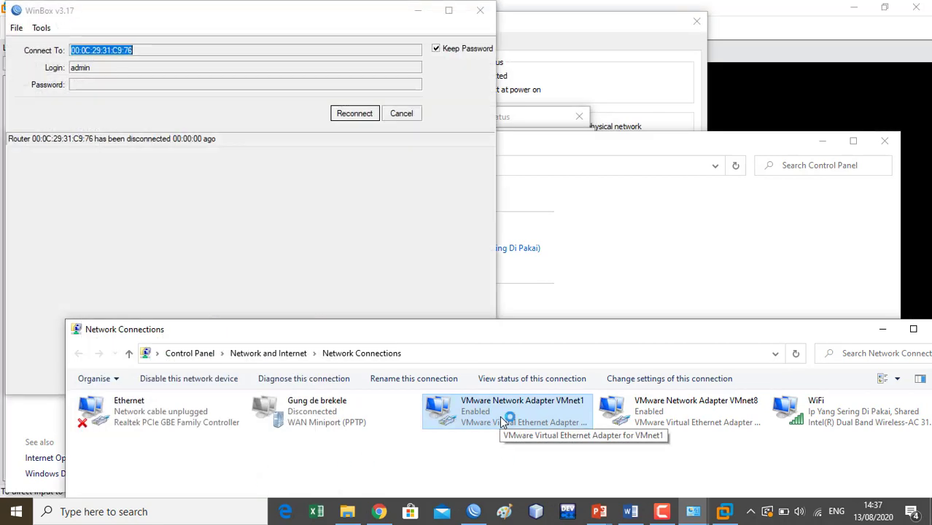
Step: View the network connection details in the VMware Network Adapter VMnet1 status and close them
right_click(501, 417)
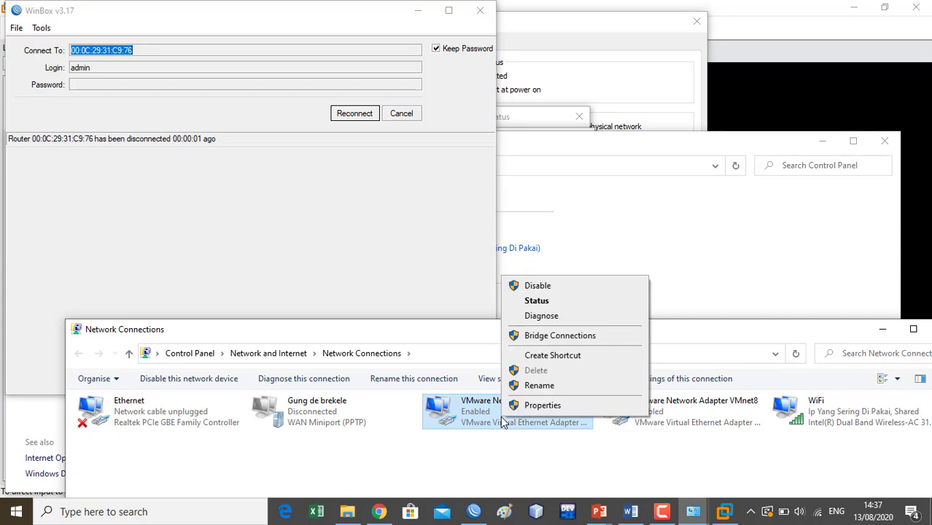
click(549, 301)
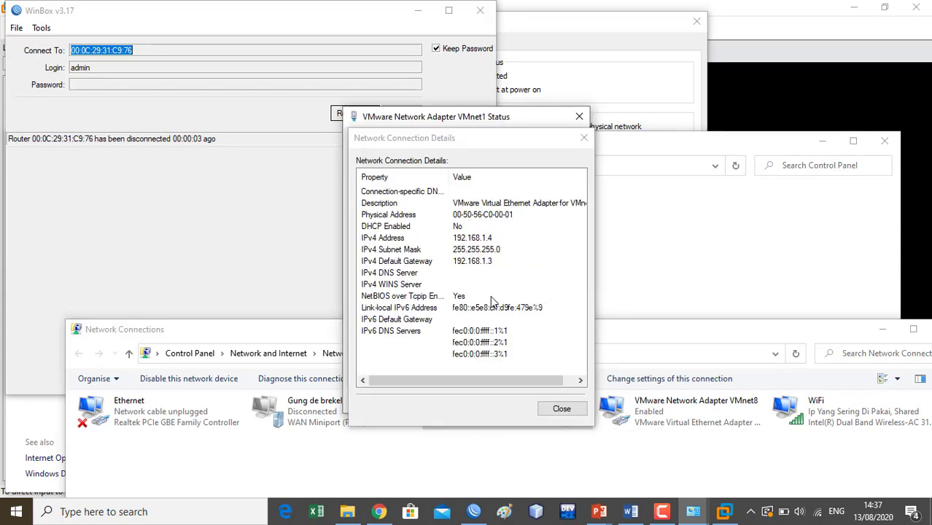
click(584, 138)
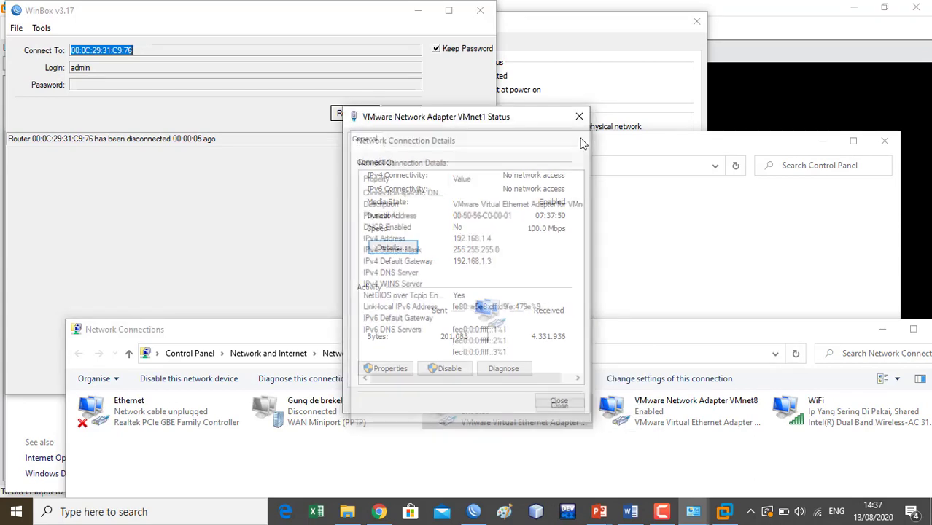
click(582, 122)
Step: Disable VMware Network Adapter VMnet1 and enable it again
right_click(517, 415)
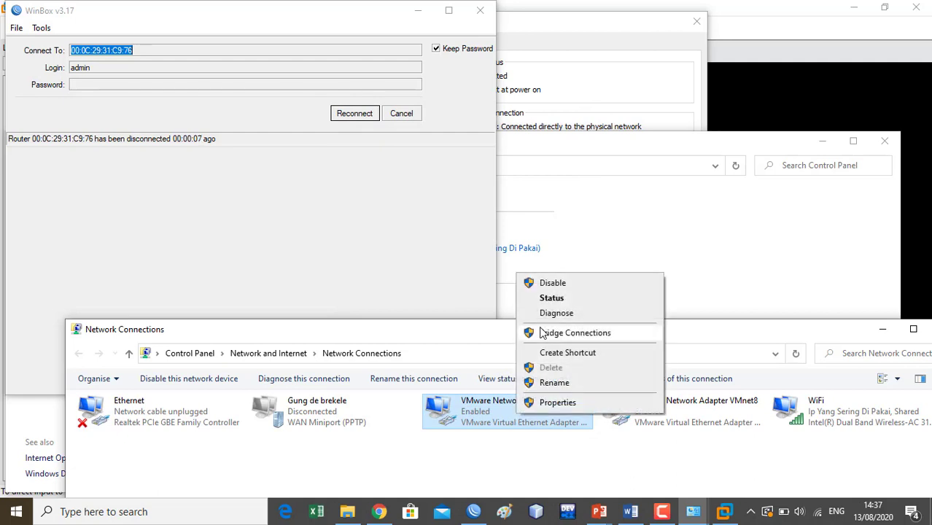
click(549, 283)
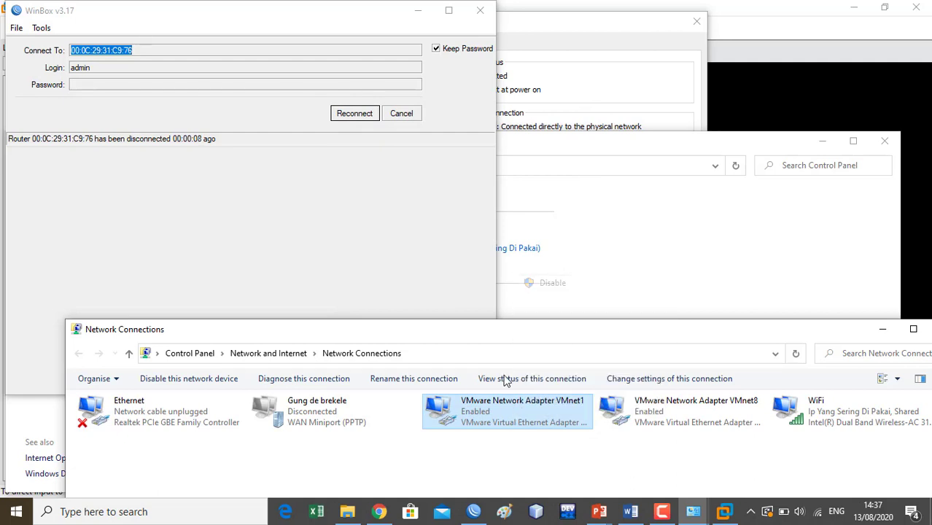
right_click(477, 404)
click(514, 295)
Step: Check the DHCP lease, IPv4 address, gateway and DNS details of the re-enabled VMnet1 adapter
right_click(510, 426)
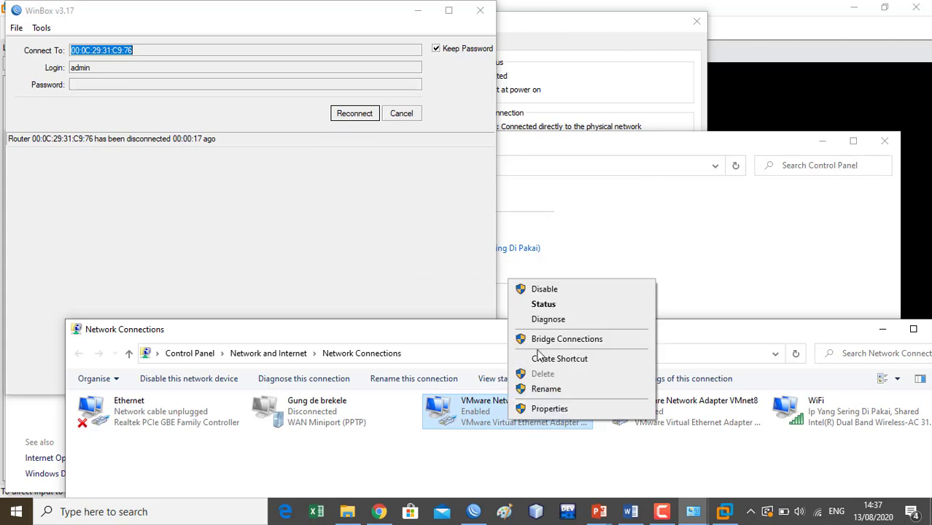
click(563, 306)
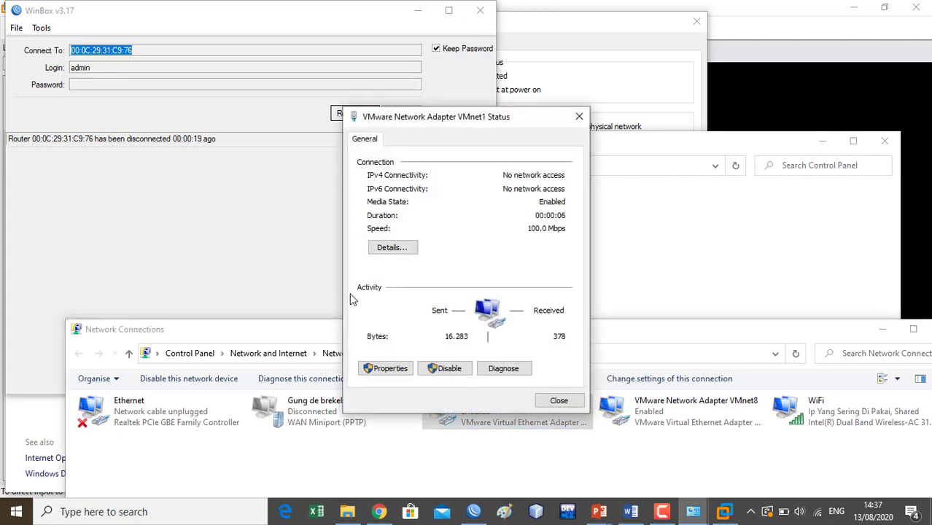
click(394, 247)
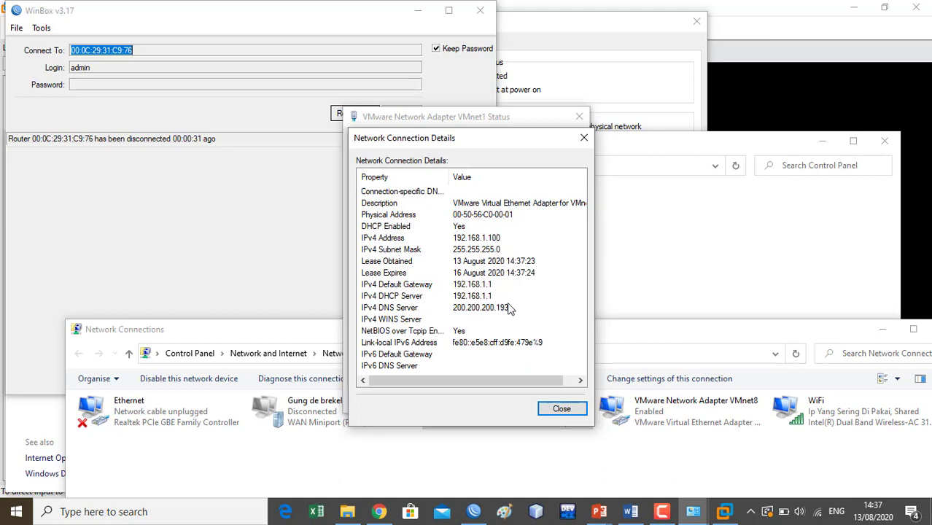
click(584, 137)
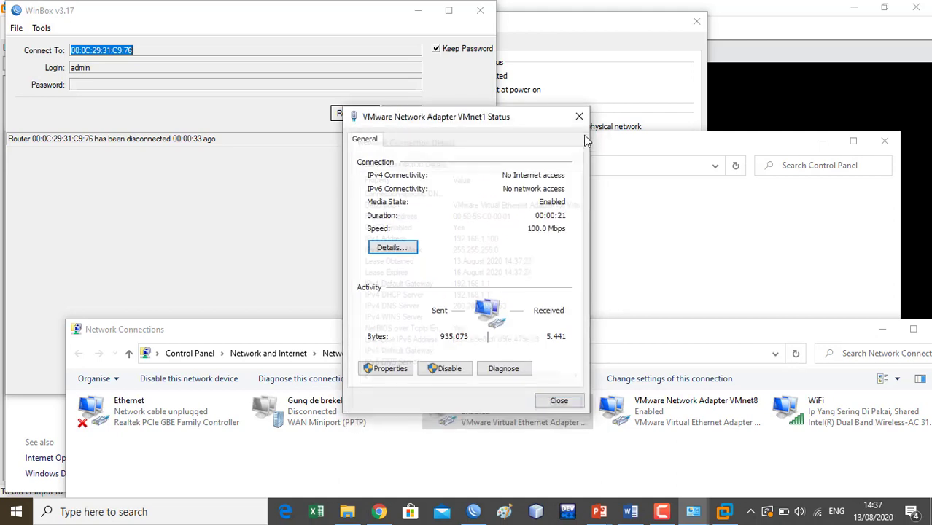
click(579, 117)
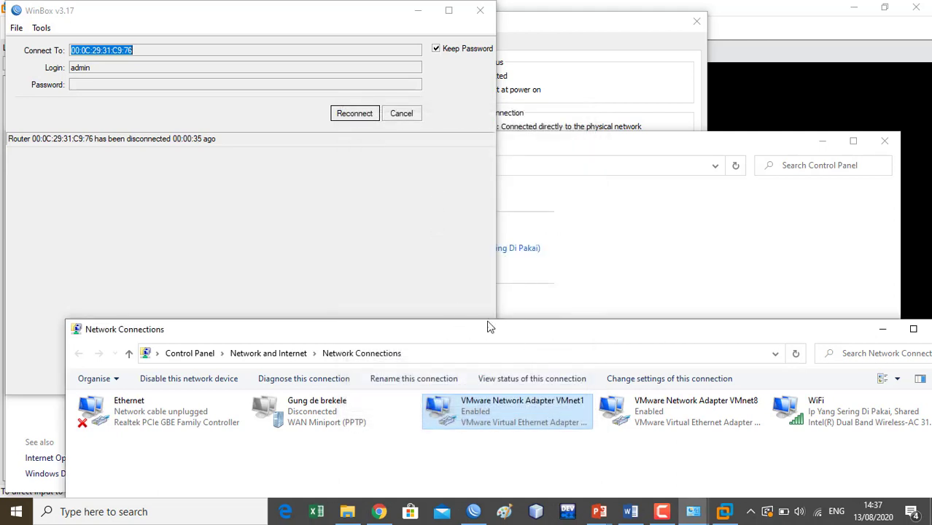
Step: Check the host client testing steps in the Tugas NAT document in Word and open 200.200.200.200 in a new Chrome tab
click(632, 511)
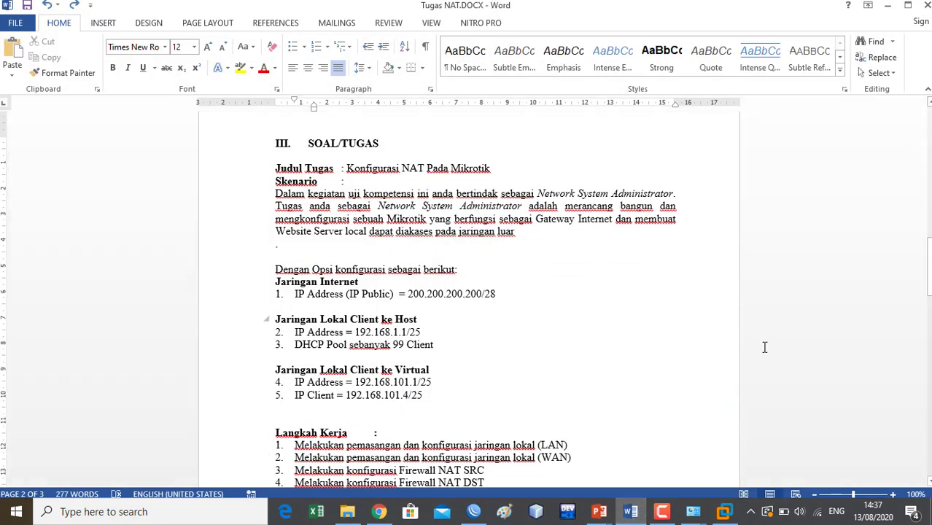
drag(929, 288, 928, 332)
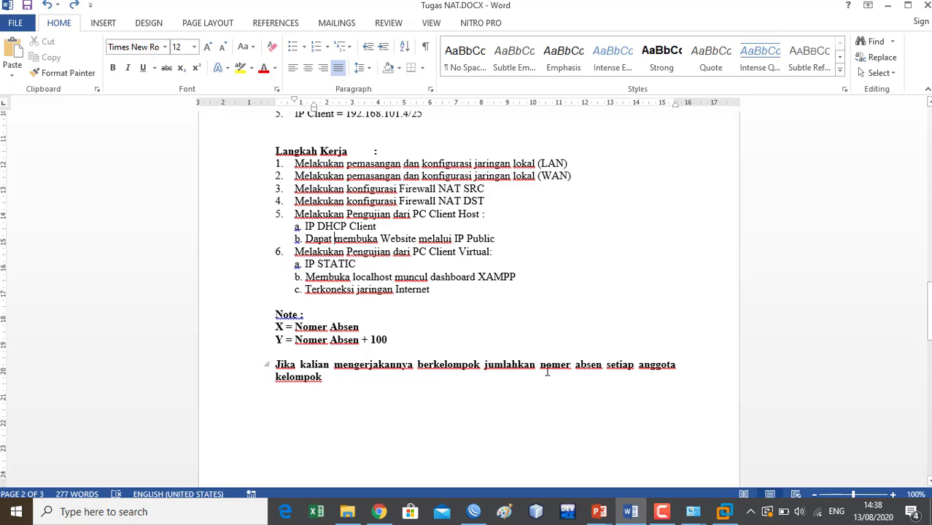
click(380, 512)
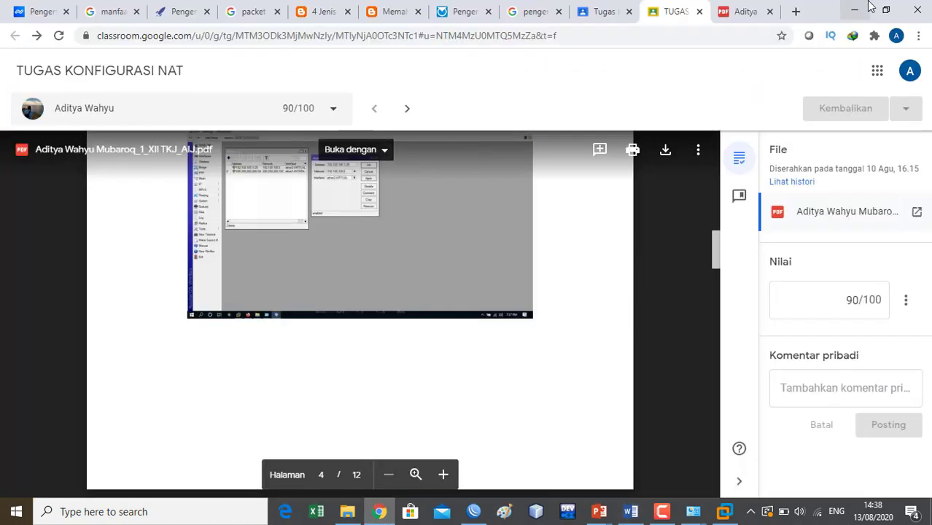
click(795, 12)
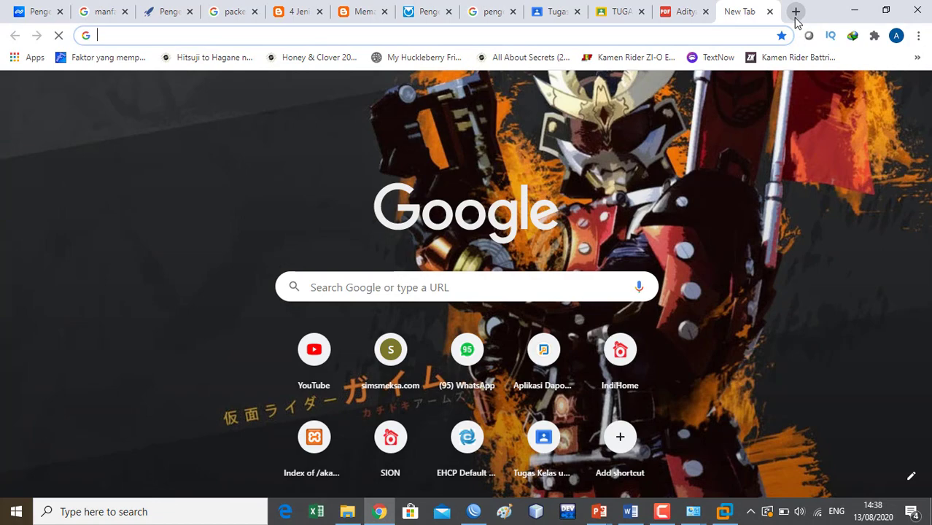
text(200.200)
key(Return)
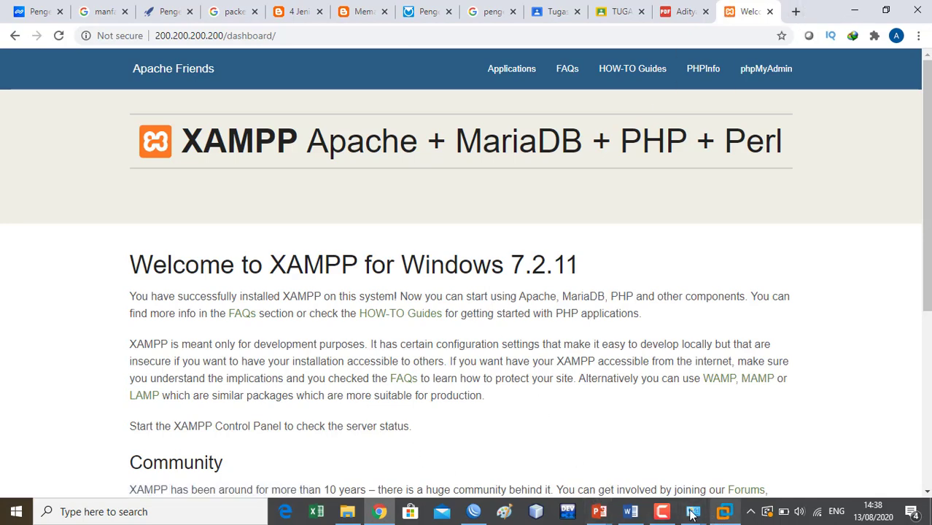
Step: Return to Word and review the Tugas NAT assignment's scenario, network configuration options, Langkah Kerja steps and closing note
click(645, 519)
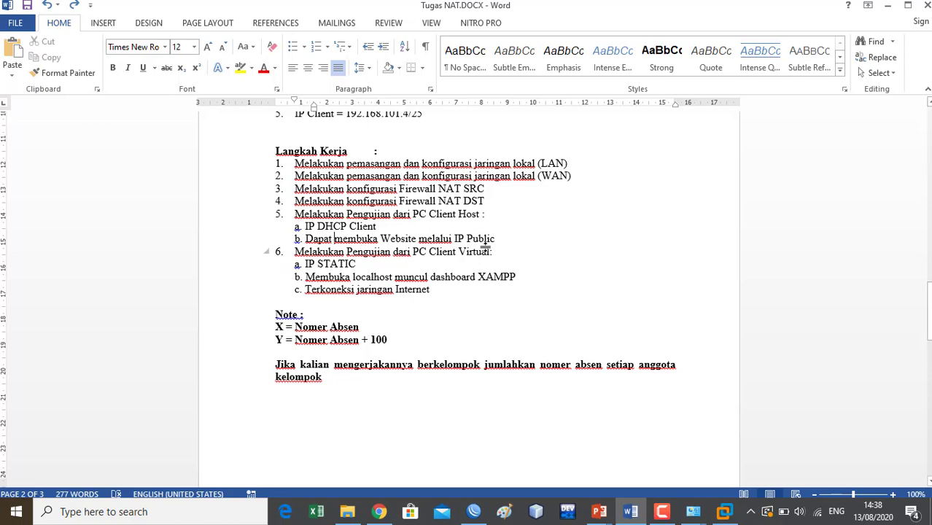
click(333, 238)
drag(928, 321, 929, 313)
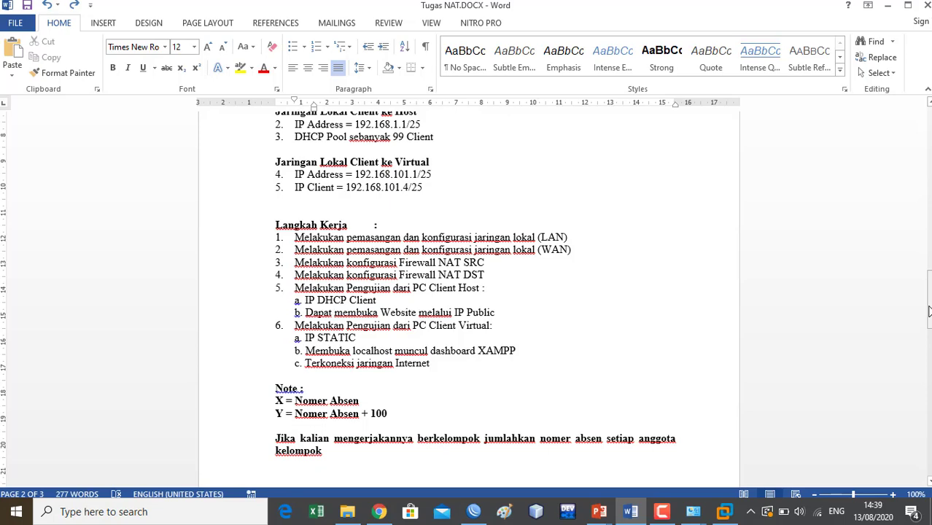
drag(929, 312, 928, 276)
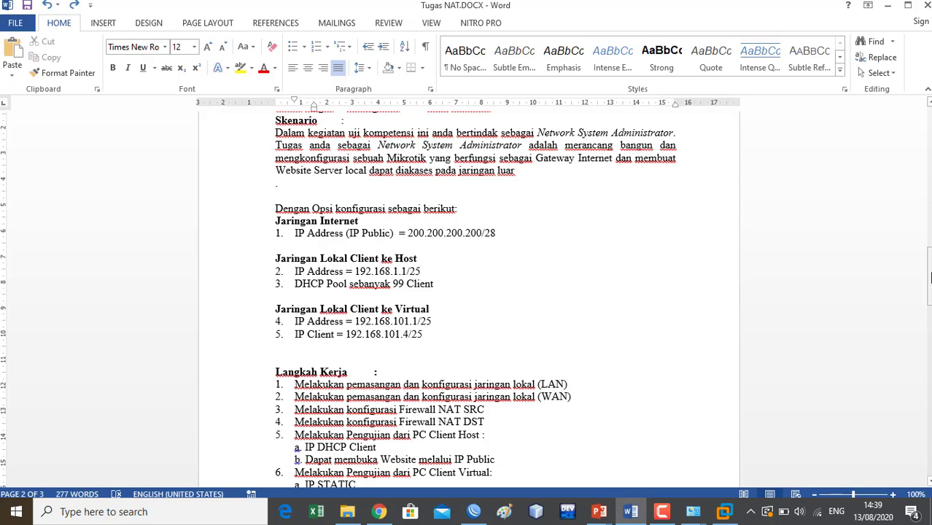
mouse_move(930, 278)
mouse_down()
mouse_move(929, 321)
mouse_move(929, 283)
mouse_up()
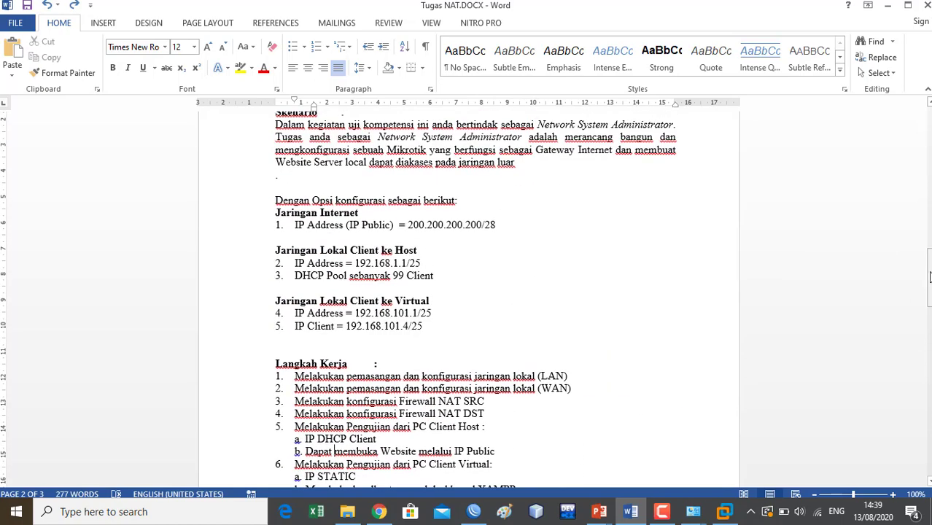
drag(930, 262, 929, 253)
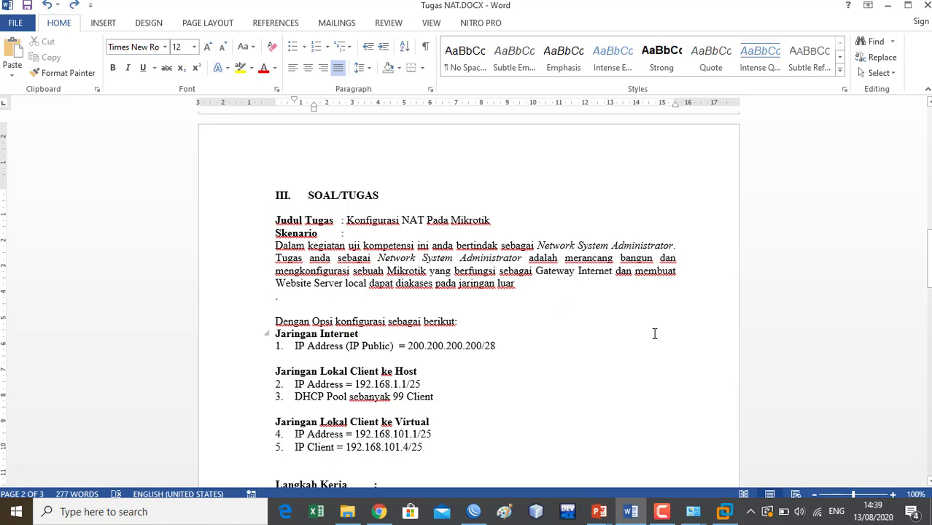
drag(929, 259, 929, 263)
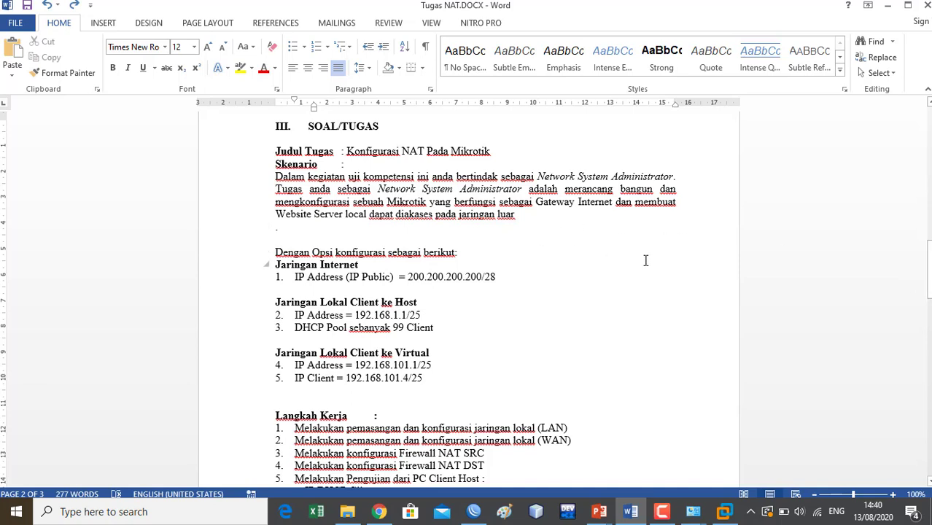
drag(929, 270, 929, 314)
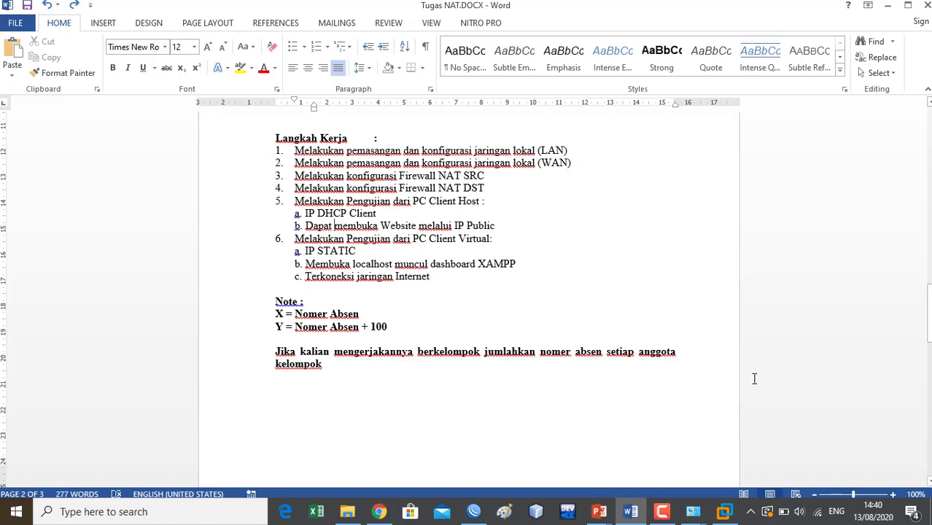
drag(929, 310, 929, 253)
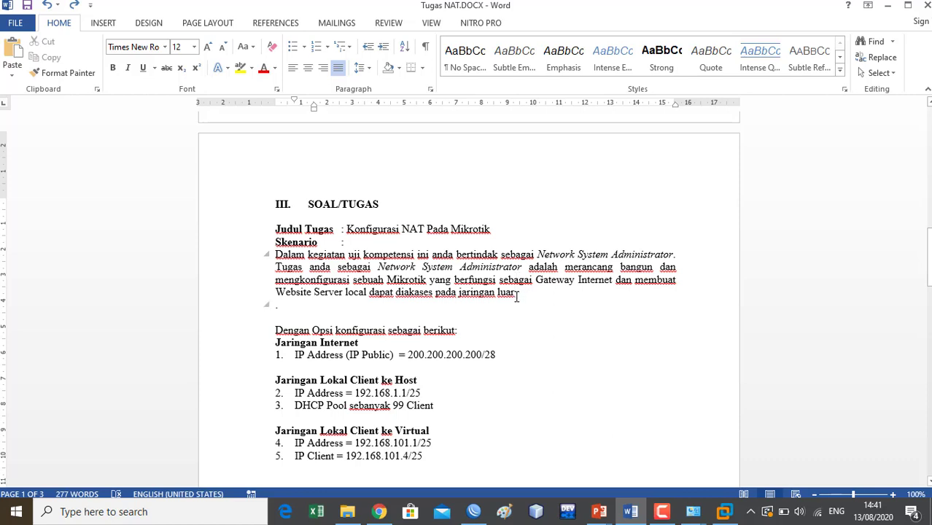
drag(517, 294, 270, 224)
click(552, 299)
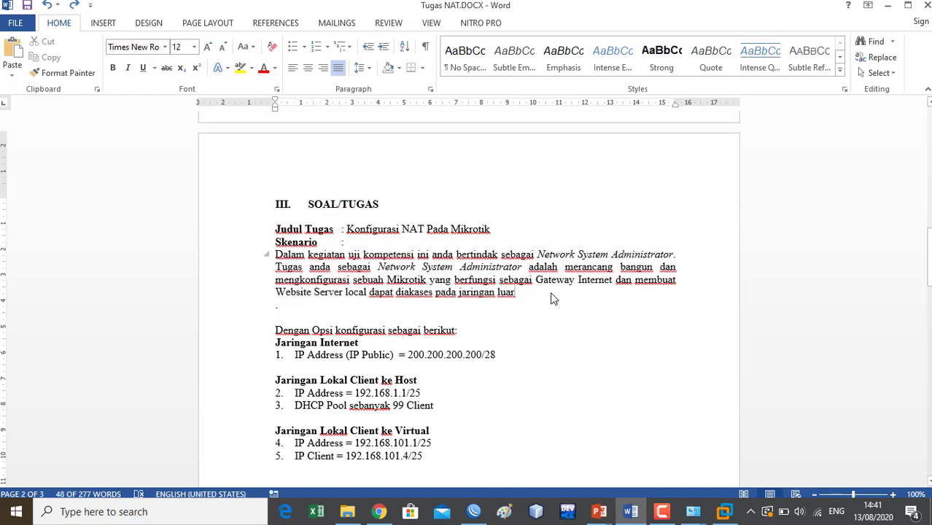